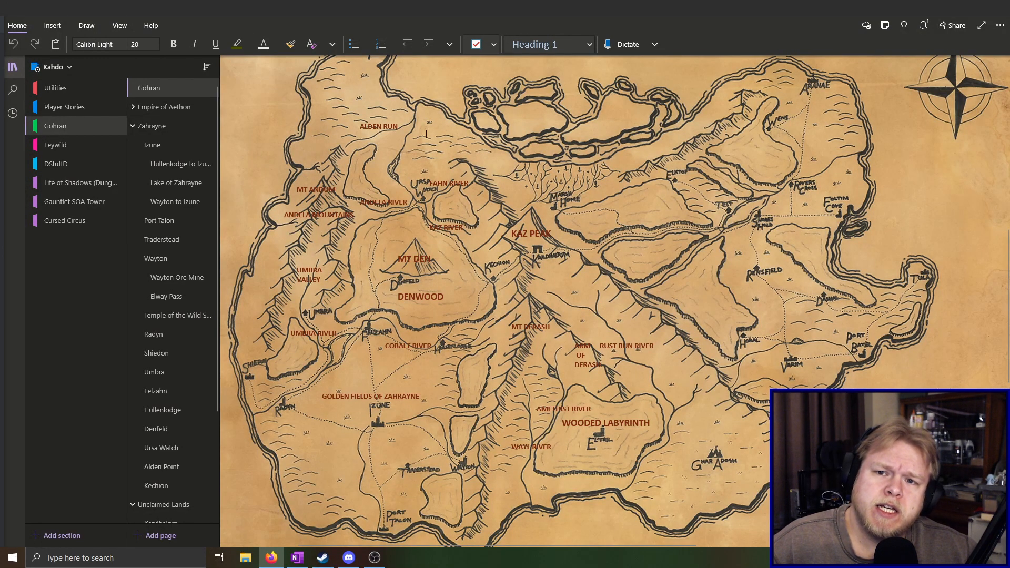
# Examine the Alden Run and Andela River area of the Gohran map
pyautogui.click(354, 109)
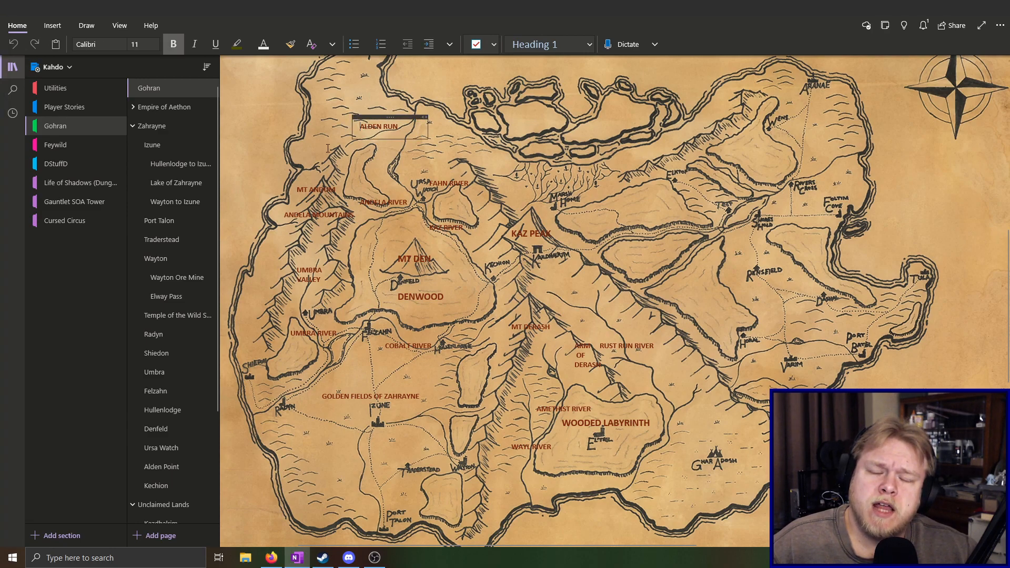
pyautogui.click(325, 218)
pyautogui.click(383, 202)
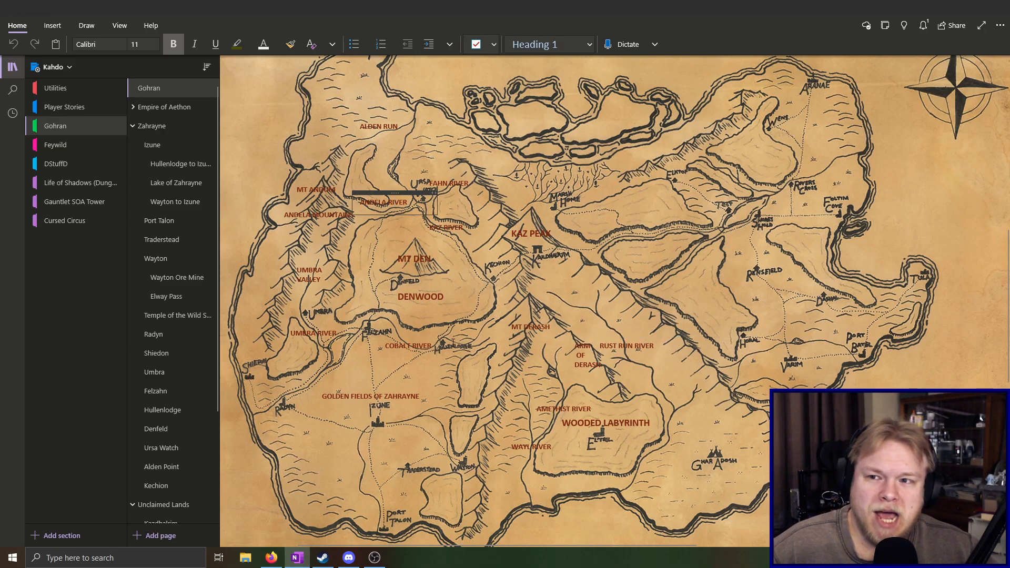
pyautogui.scroll(3, 839, 323)
pyautogui.scroll(-3, 839, 324)
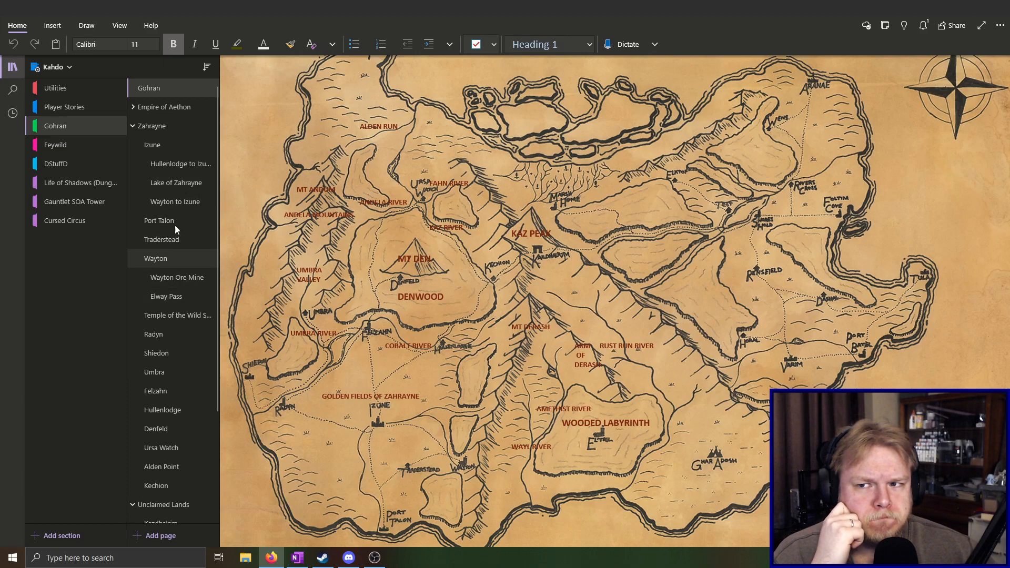
# Open the Izune page and review its city description, council members, current issues, key places and shops
pyautogui.click(169, 145)
pyautogui.scroll(-15, 351, 141)
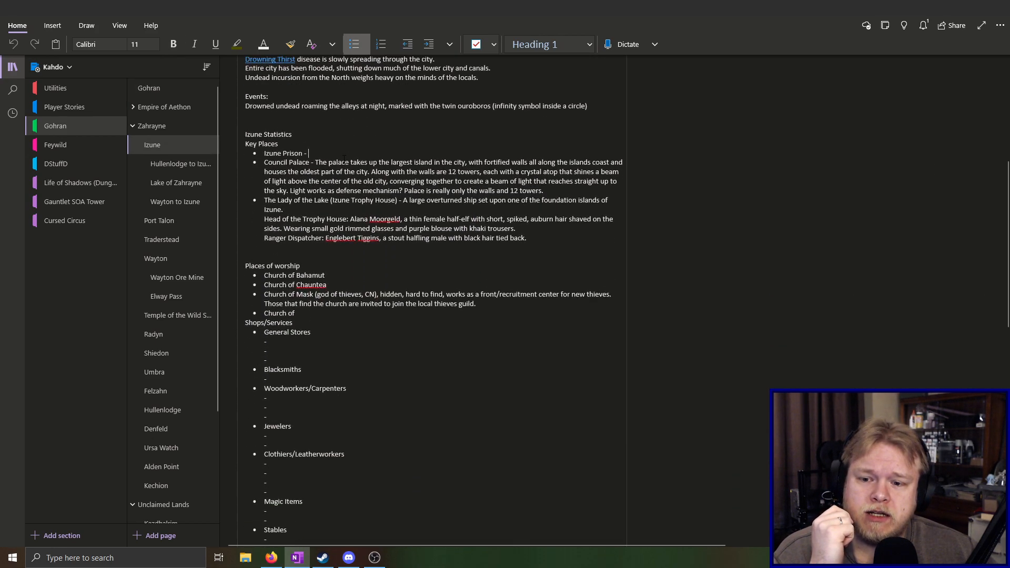
pyautogui.scroll(8, 367, 316)
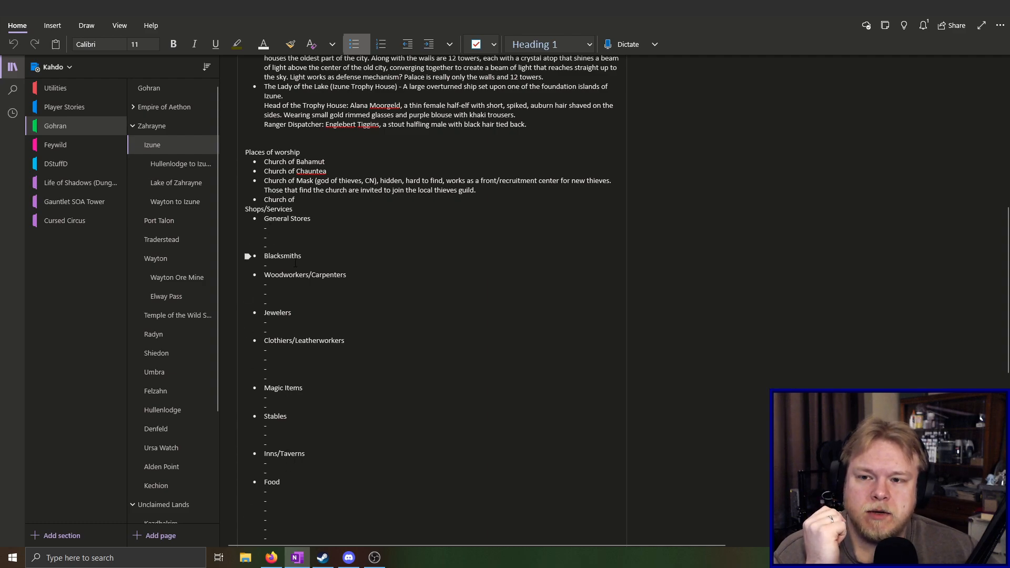
pyautogui.scroll(3, 284, 389)
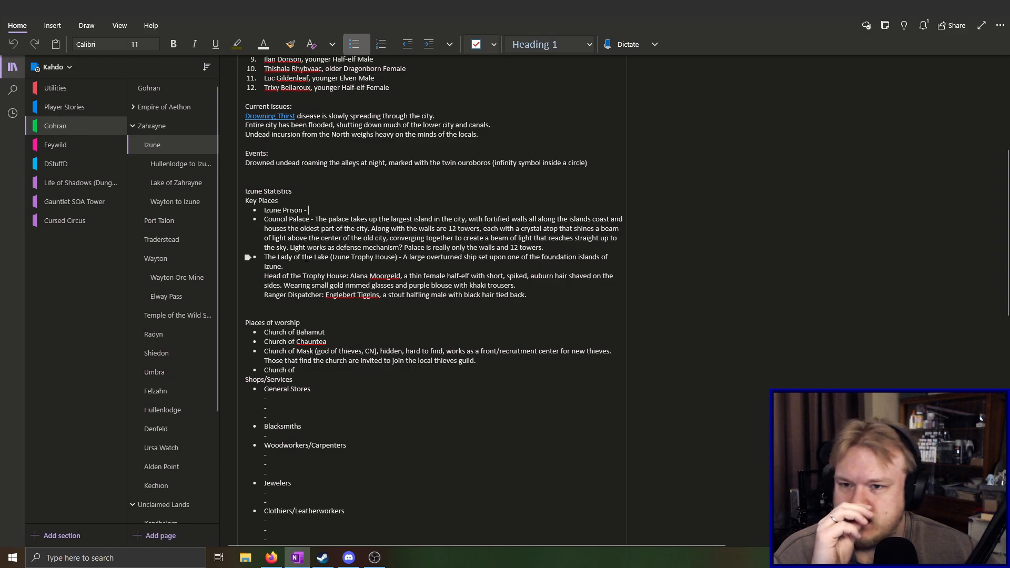
pyautogui.scroll(3, 262, 316)
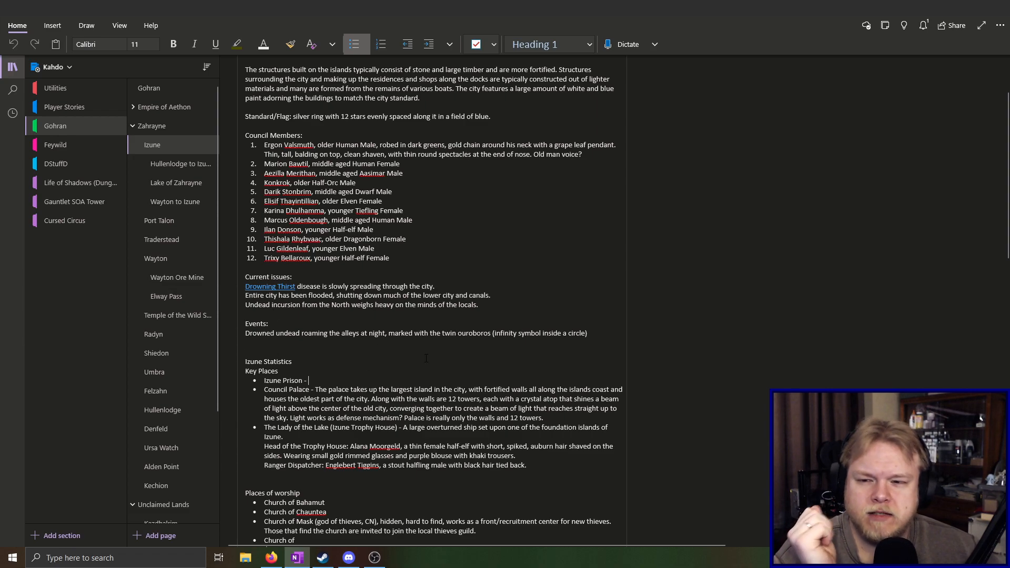
pyautogui.scroll(2, 409, 316)
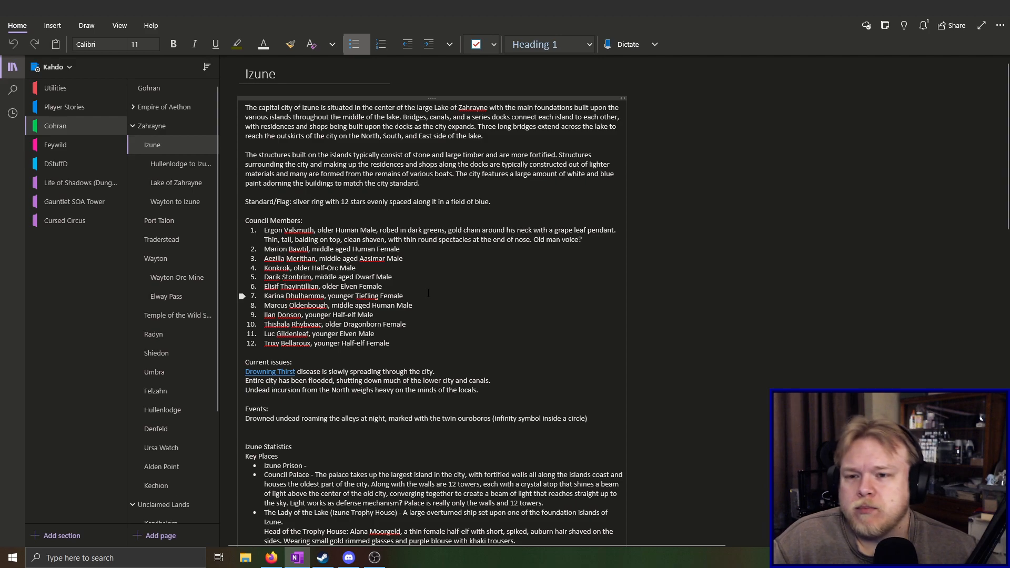
pyautogui.scroll(-2, 420, 291)
pyautogui.scroll(2, 408, 289)
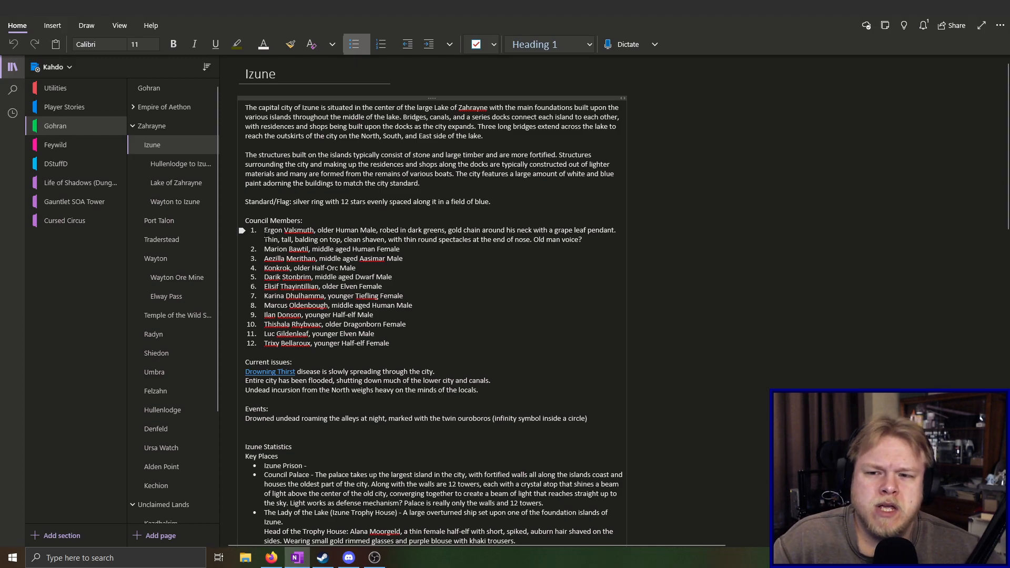
pyautogui.moveTo(264, 232); pyautogui.dragTo(317, 232)
pyautogui.click(347, 234)
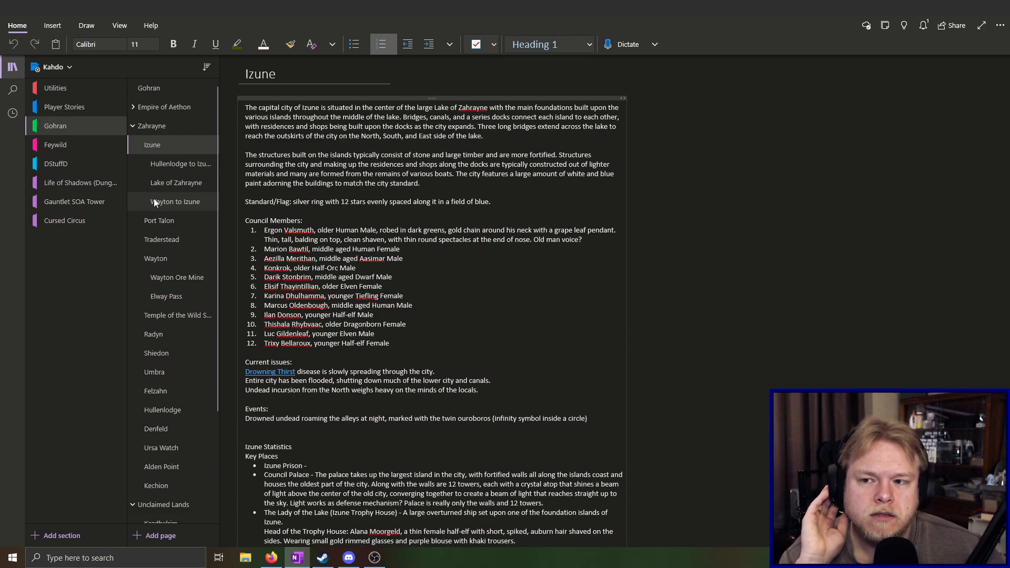
# Return to the Gohran map and examine the region around Izune, Wayton and the Wayl River
pyautogui.click(156, 93)
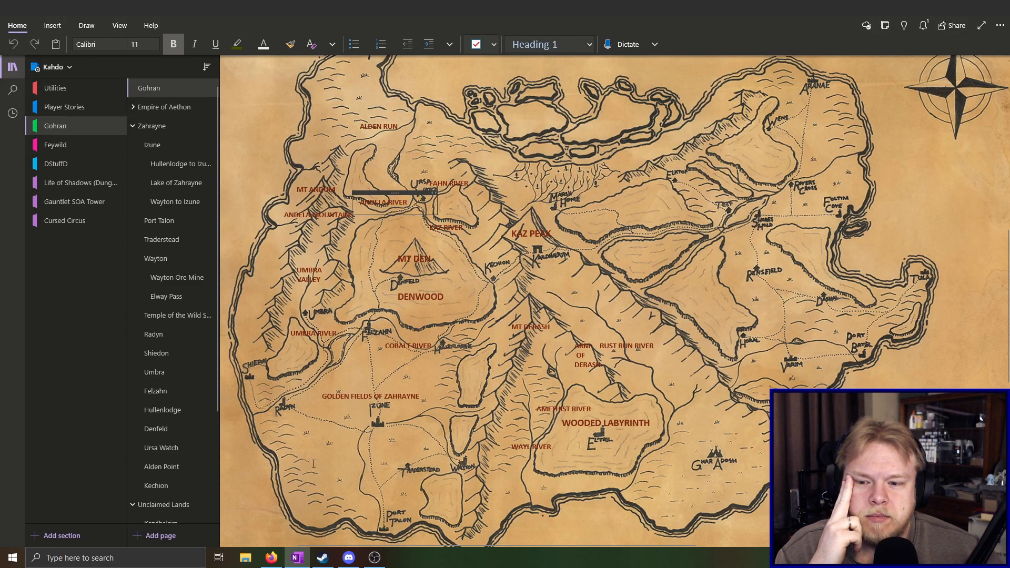
pyautogui.click(251, 515)
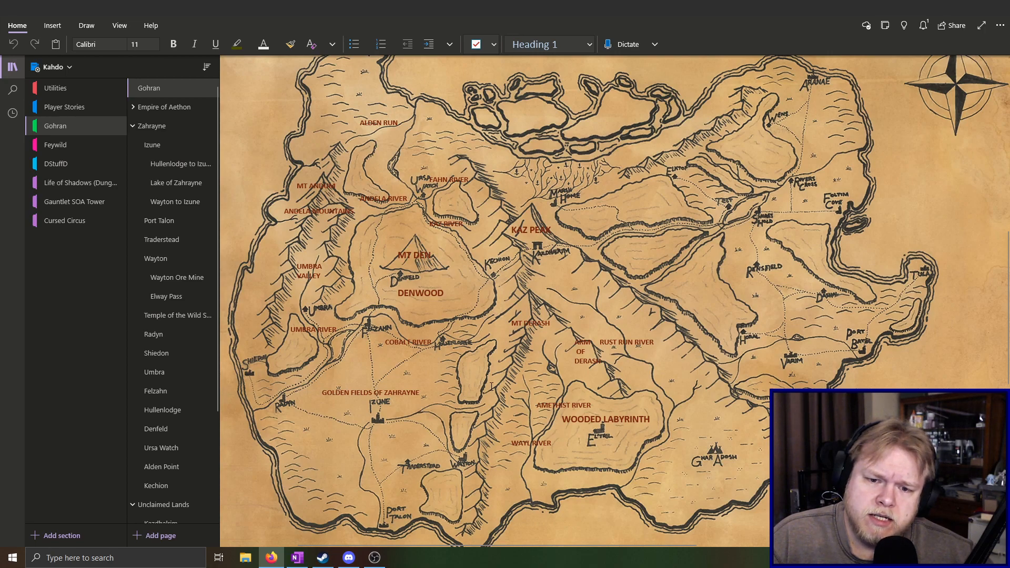
pyautogui.click(491, 388)
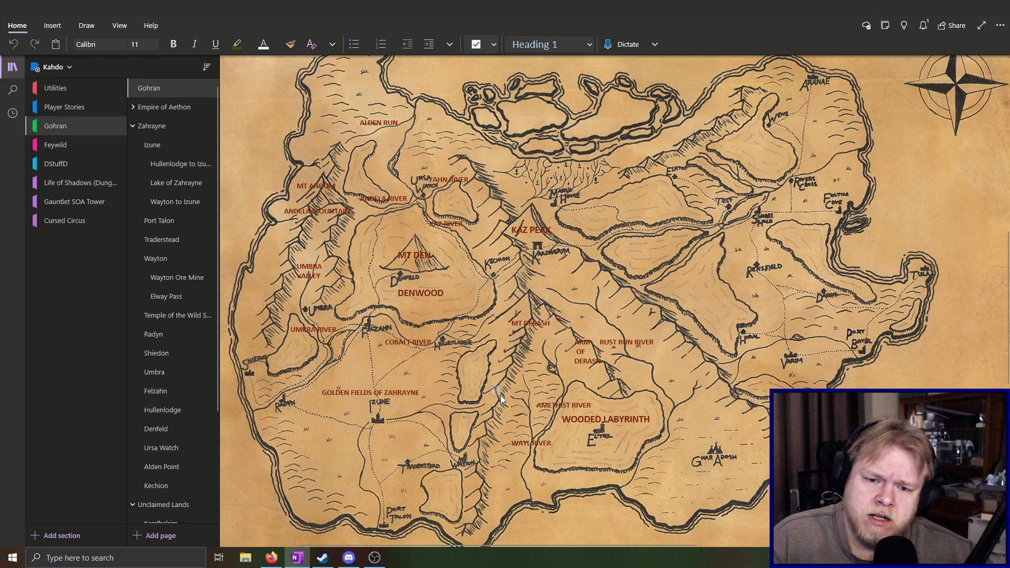
pyautogui.click(489, 385)
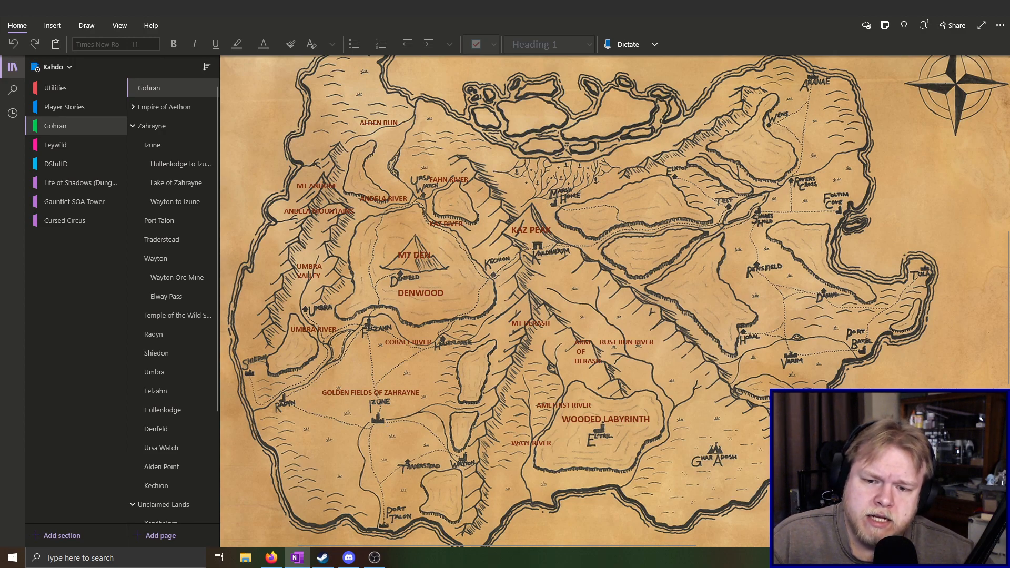
pyautogui.moveTo(426, 434); pyautogui.dragTo(401, 409)
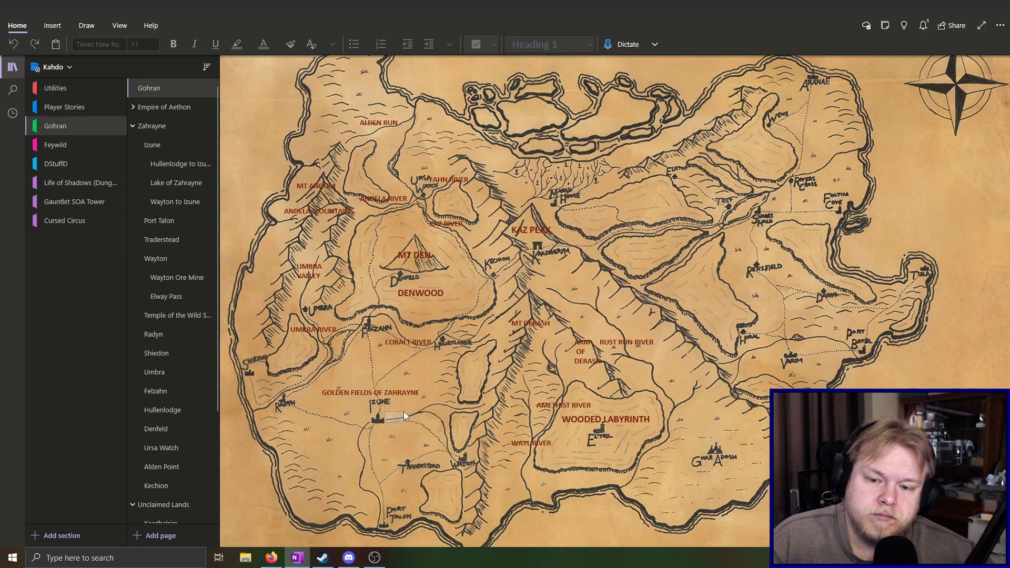
pyautogui.moveTo(405, 412); pyautogui.dragTo(464, 450)
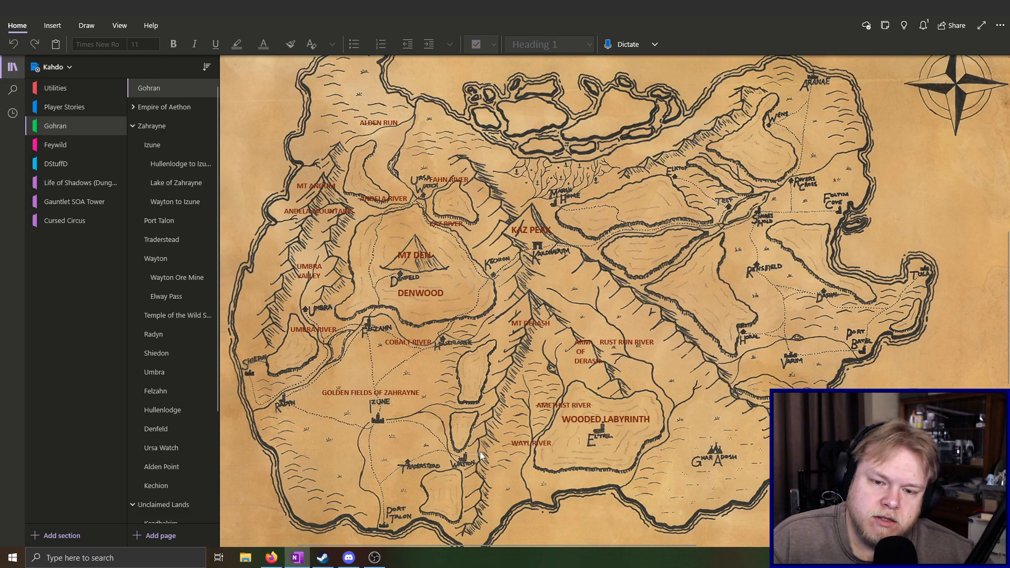
pyautogui.moveTo(482, 435); pyautogui.dragTo(496, 393)
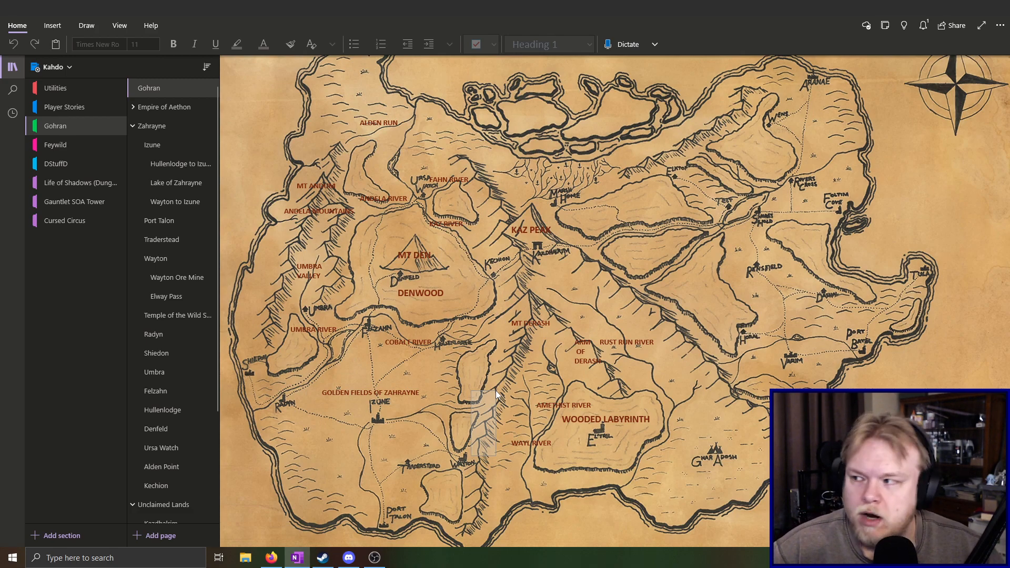
pyautogui.moveTo(495, 392); pyautogui.dragTo(496, 391)
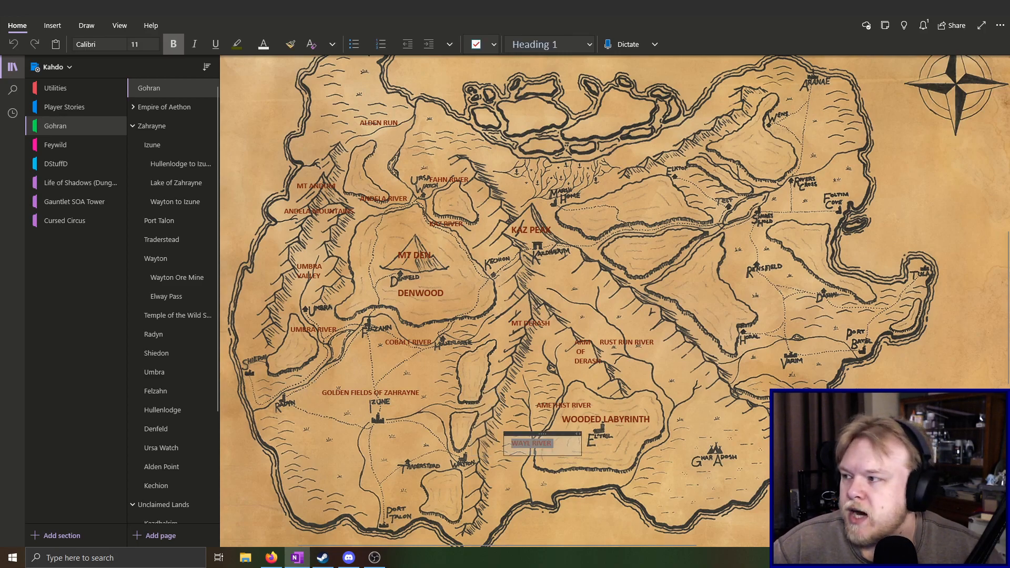
pyautogui.click(508, 501)
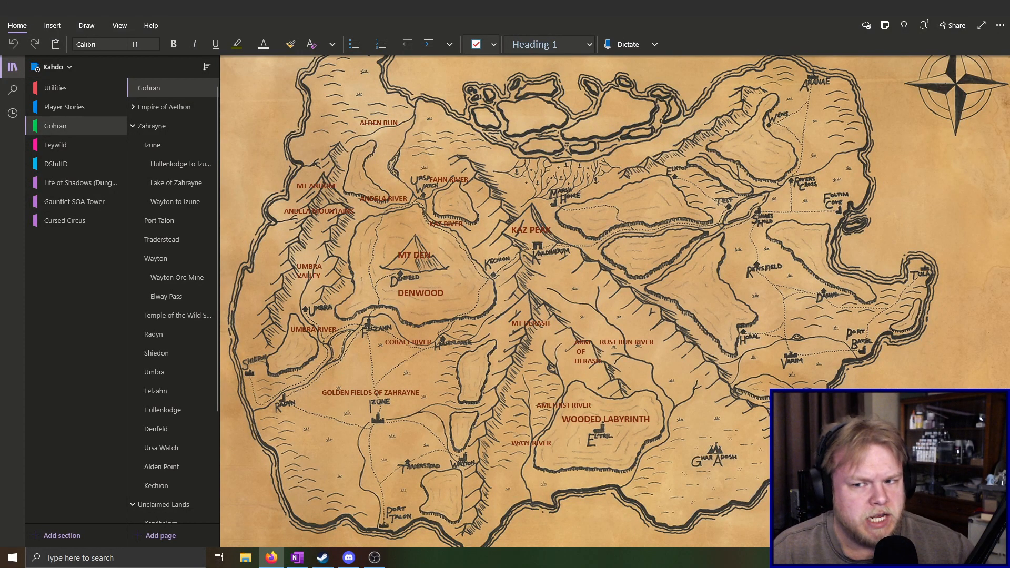
# Open the Cursed Circus section and look through its pages from Food Vendors and Picnic Area to Escape from the Circus
pyautogui.click(86, 221)
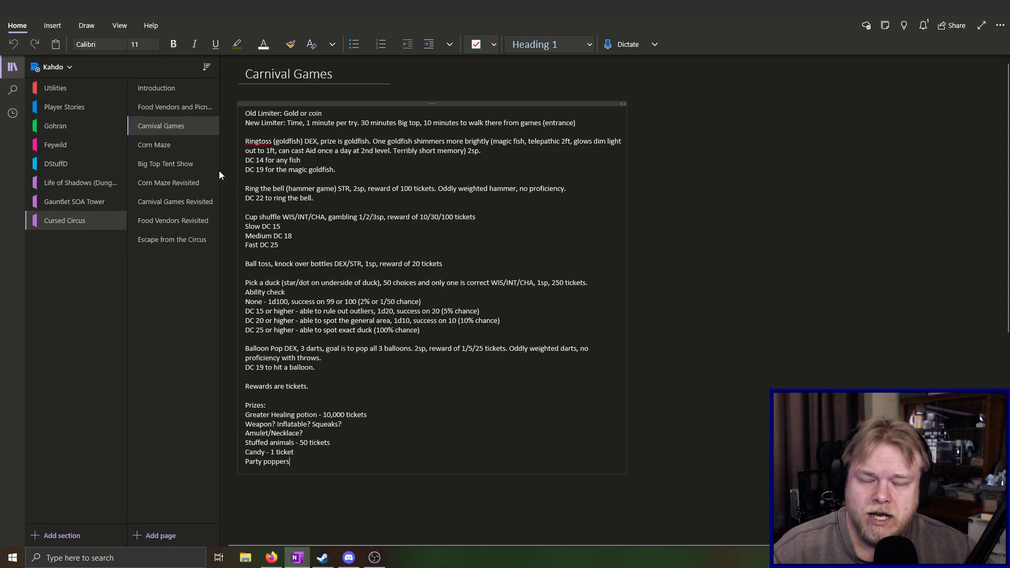
pyautogui.click(172, 104)
pyautogui.click(178, 124)
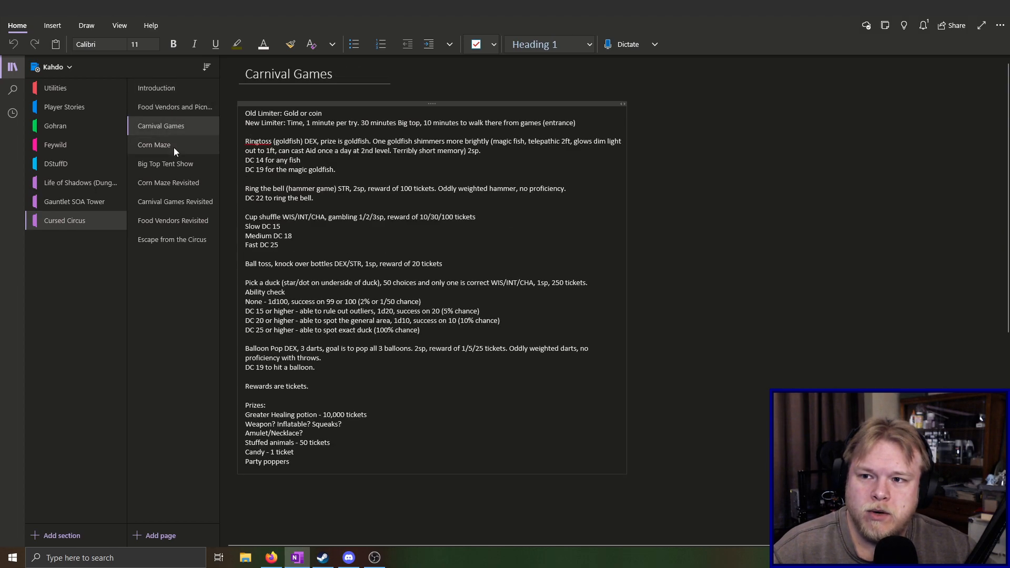
pyautogui.click(174, 145)
pyautogui.click(183, 164)
pyautogui.click(188, 182)
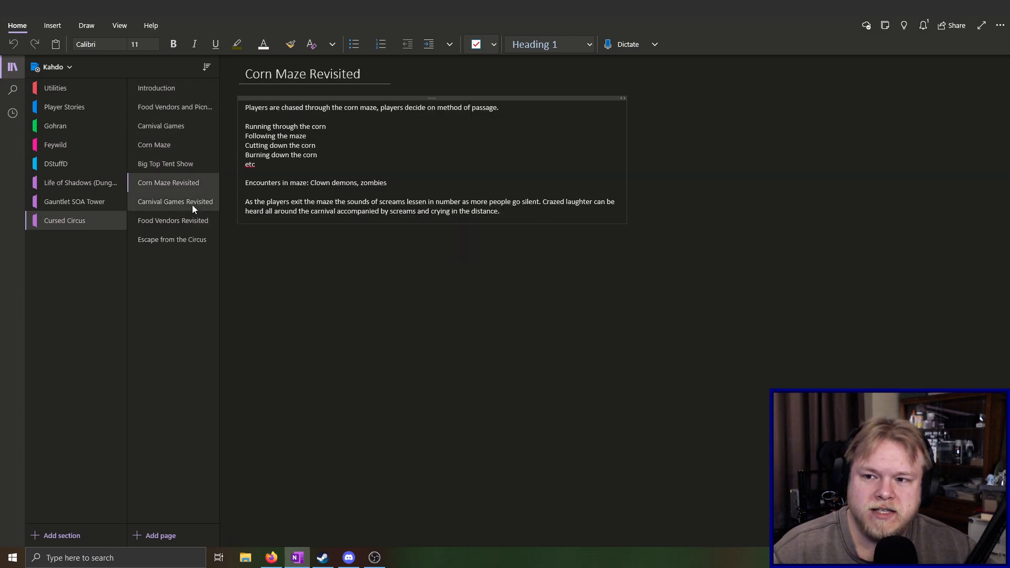
pyautogui.click(191, 204)
pyautogui.click(193, 222)
pyautogui.click(196, 239)
# Look back through the Cursed Circus pages from Food Vendors Revisited to the Introduction
pyautogui.click(191, 216)
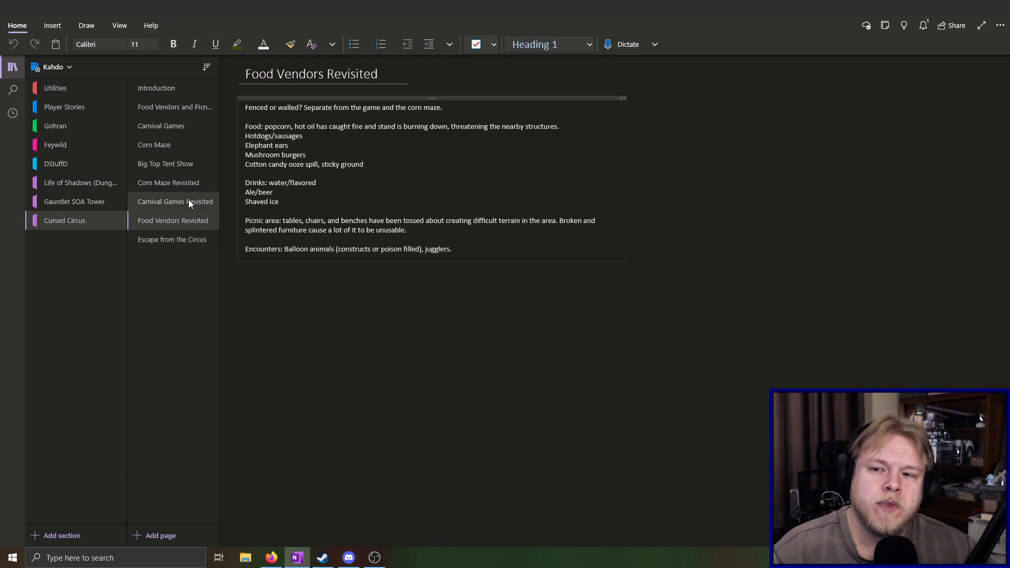
pyautogui.click(188, 202)
pyautogui.click(185, 182)
pyautogui.click(183, 163)
pyautogui.click(182, 145)
pyautogui.click(183, 125)
pyautogui.click(181, 107)
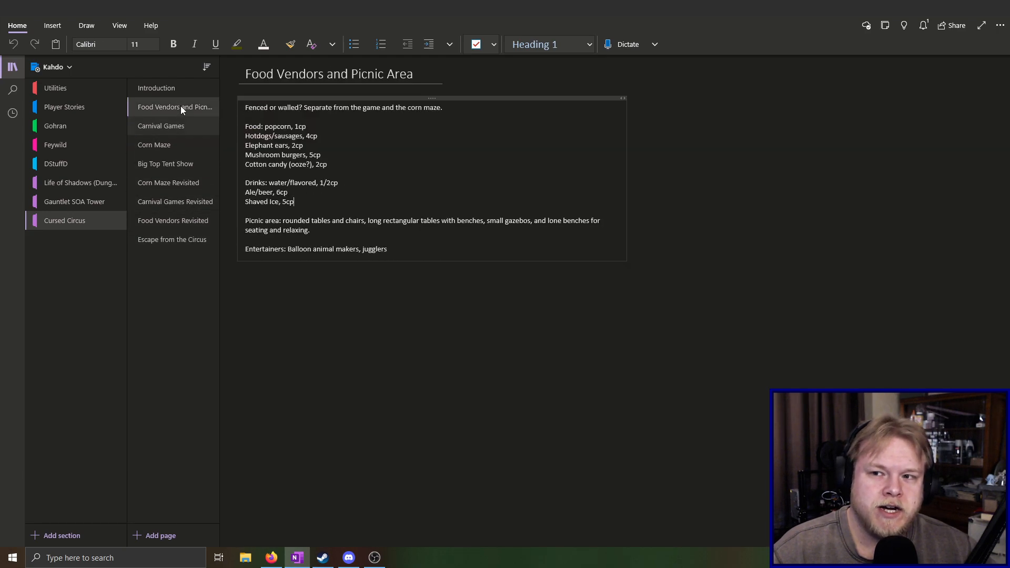
pyautogui.click(178, 91)
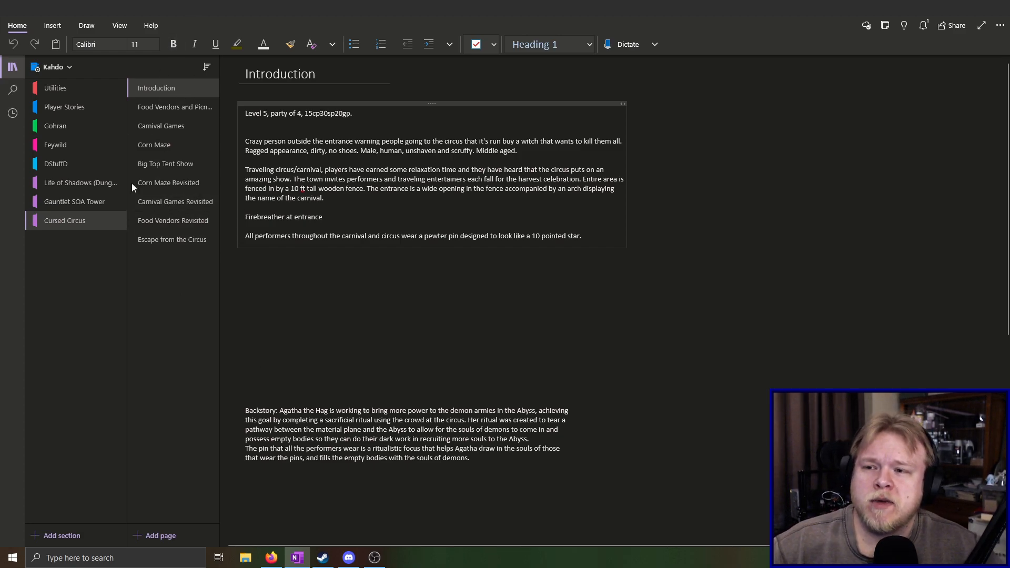
# Reopen the Gohran section and bring the whole western part of the map into view
pyautogui.click(45, 124)
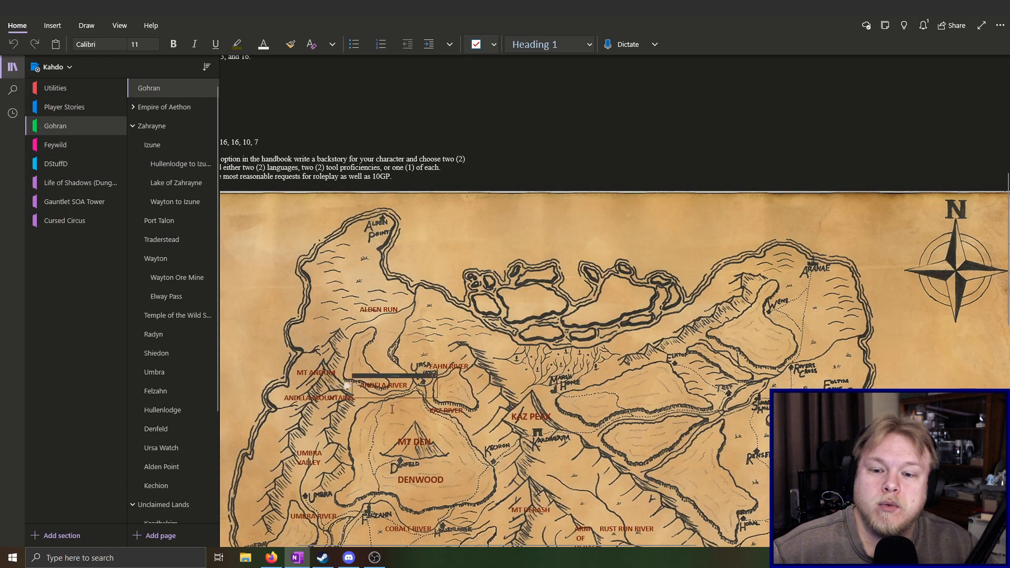
pyautogui.scroll(-3, 383, 400)
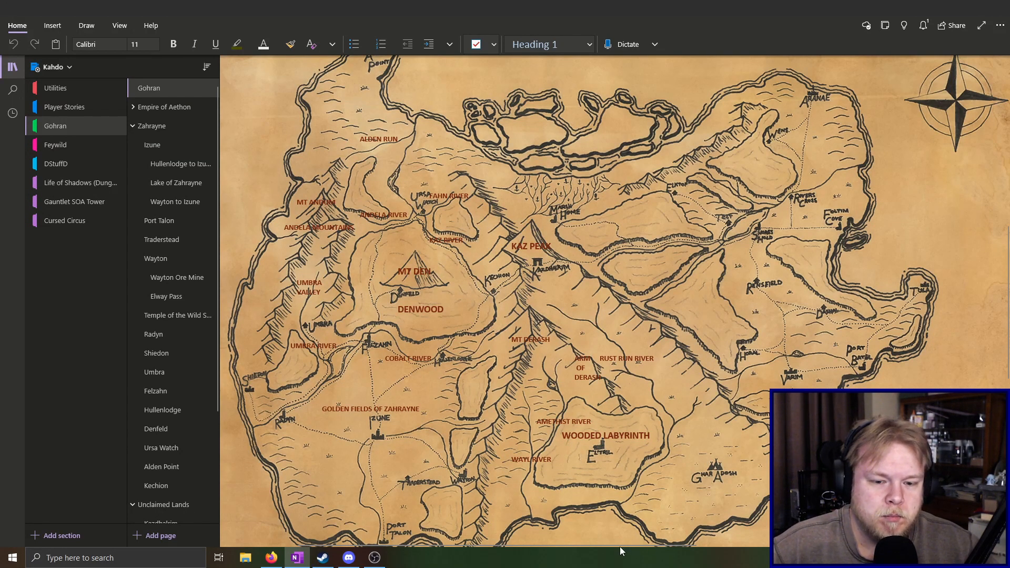
pyautogui.moveTo(619, 545); pyautogui.dragTo(596, 544)
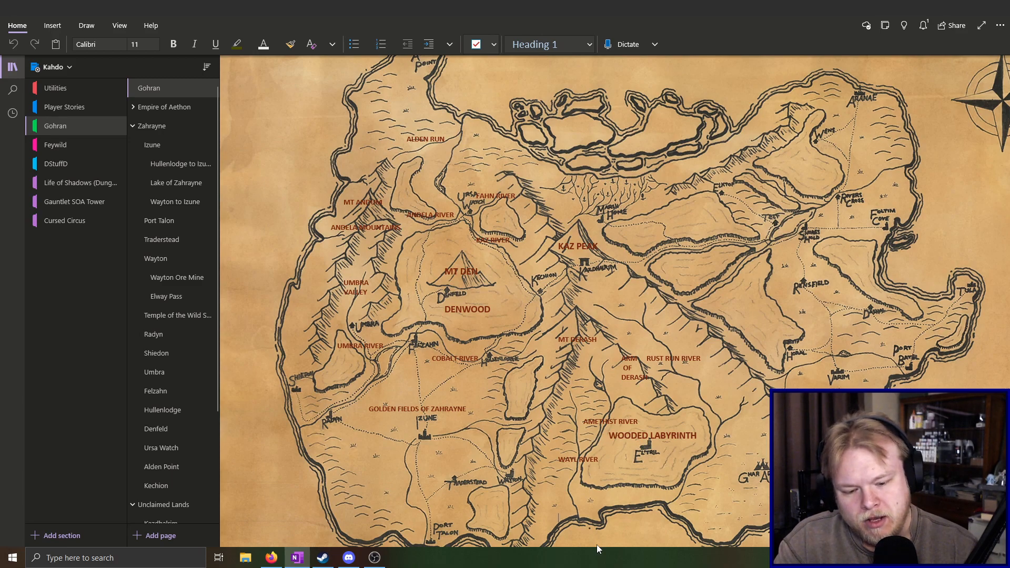
pyautogui.rightClick(596, 544)
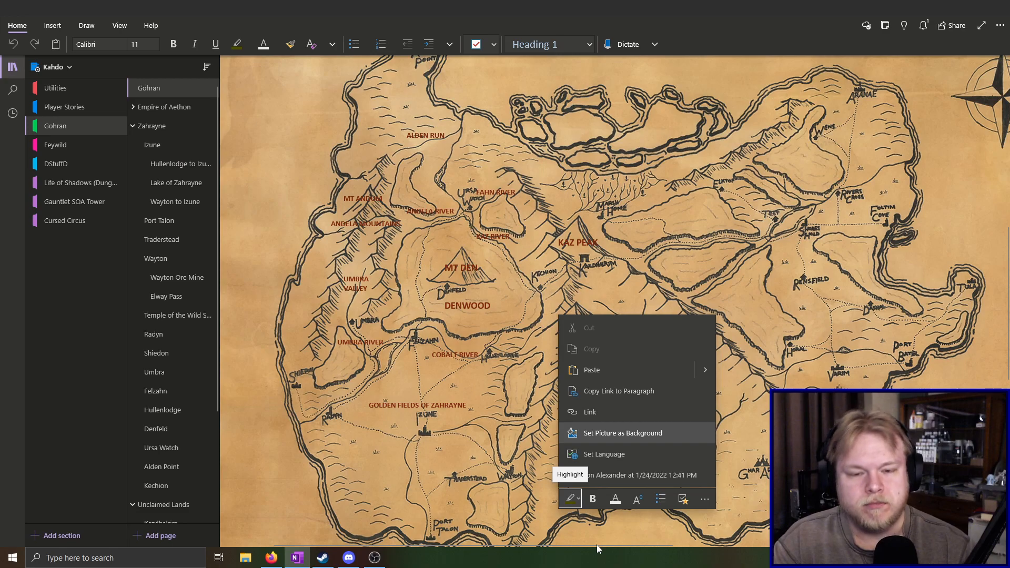
pyautogui.click(459, 482)
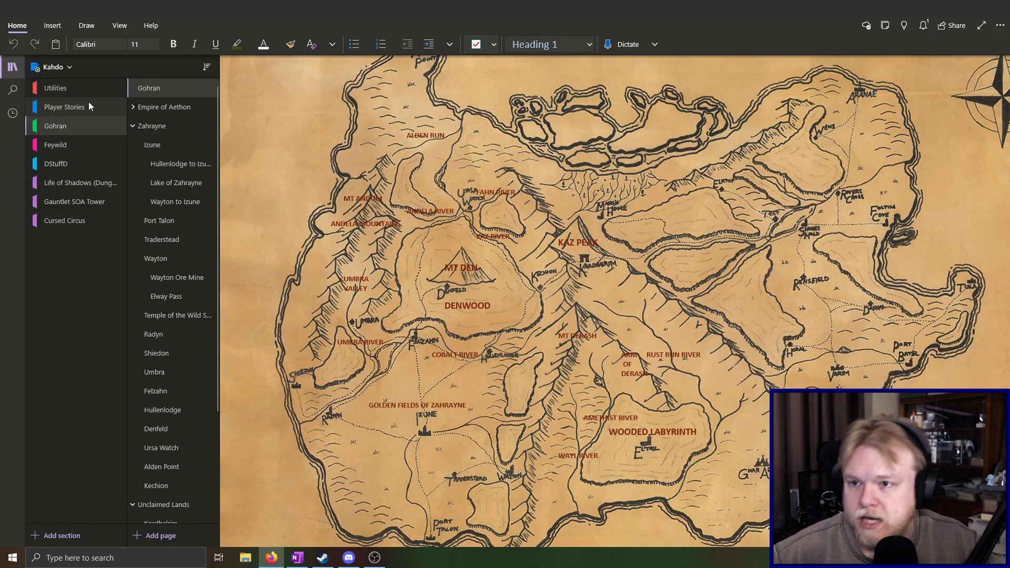
# Open the Calendar page in the Utilities section and review its seasonal month tables
pyautogui.click(64, 90)
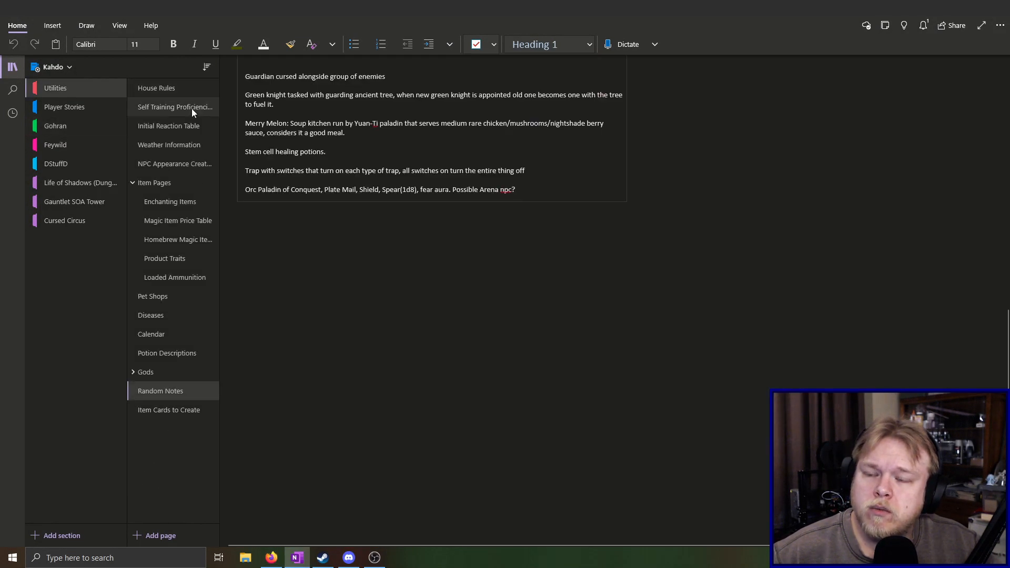
pyautogui.click(166, 333)
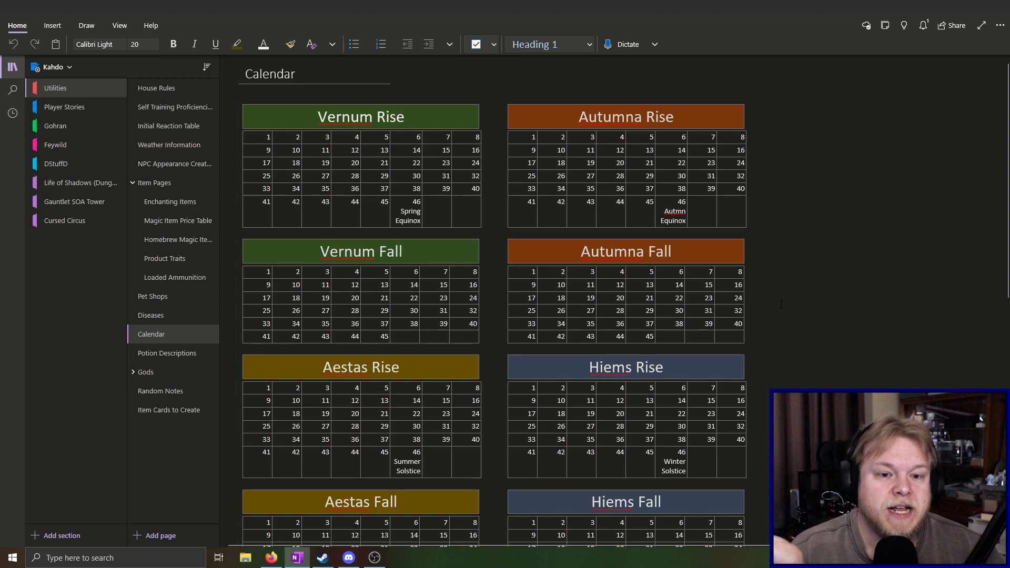
pyautogui.scroll(-2, 773, 311)
pyautogui.scroll(2, 774, 311)
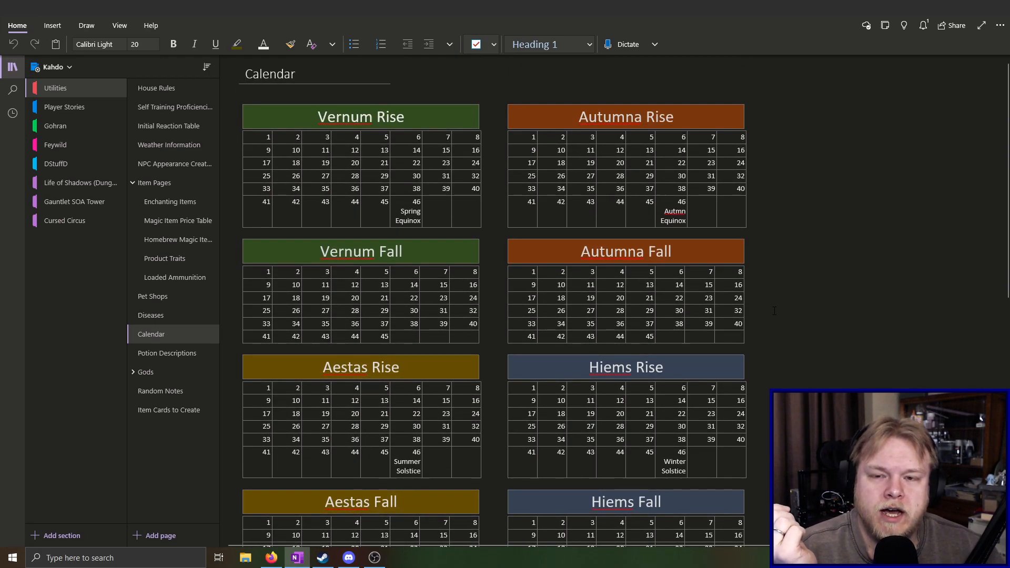
pyautogui.scroll(-2, 774, 311)
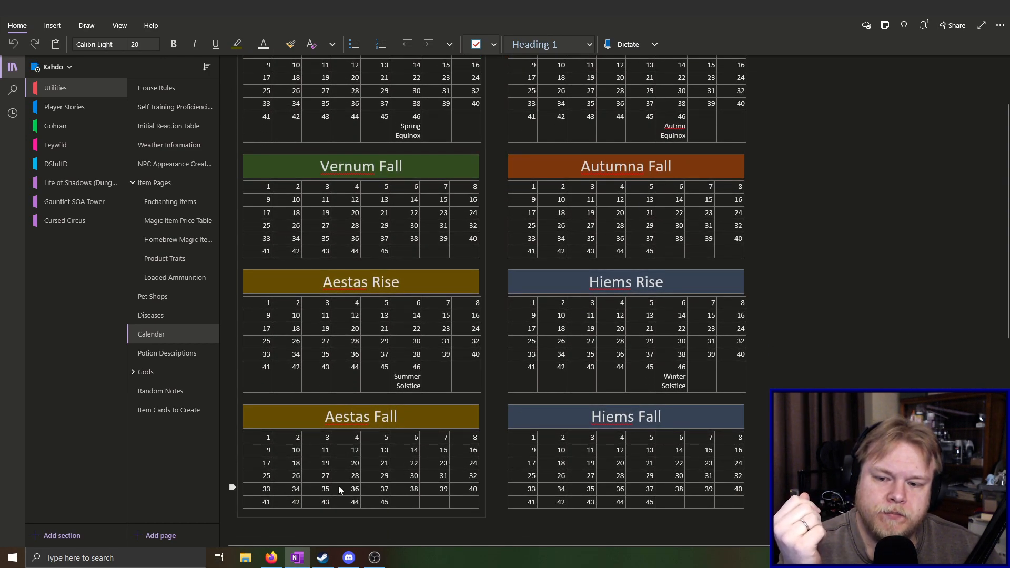
pyautogui.scroll(2, 496, 413)
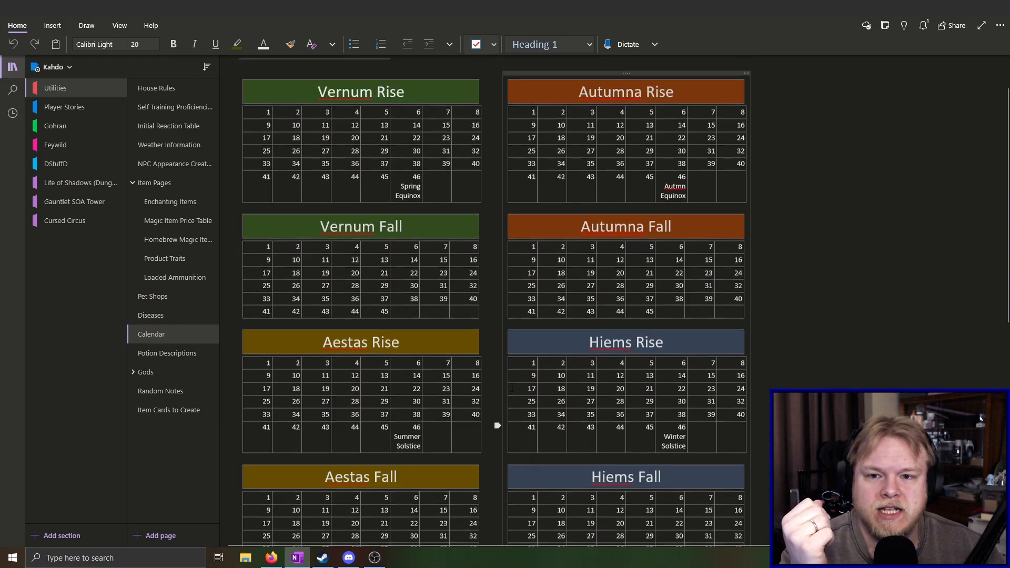
# Review the remaining tables on the Calendar page, then reopen the Gohran map and examine the area around Izune and the Golden Fields of Zahrayne
pyautogui.scroll(-2, 499, 368)
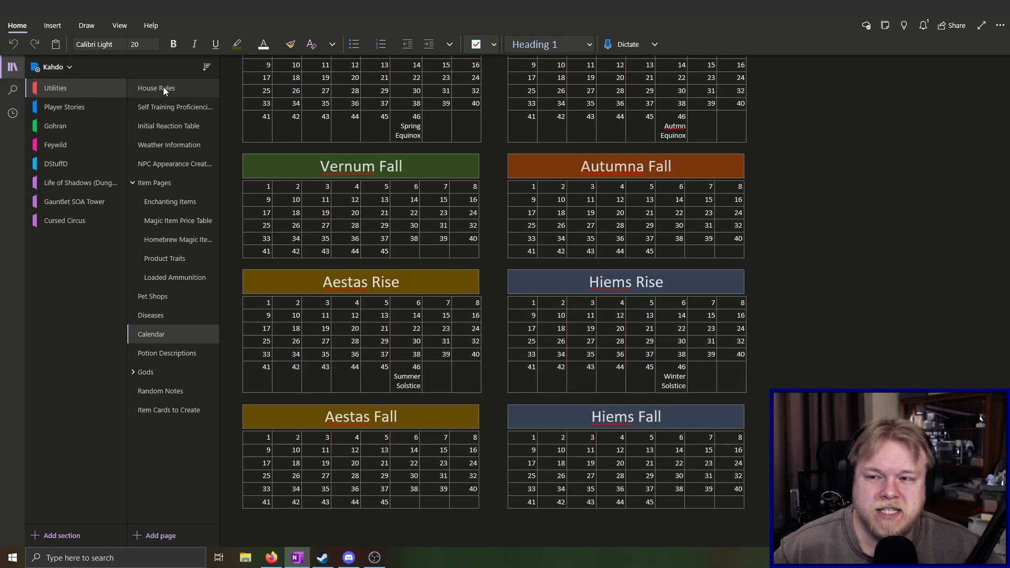
pyautogui.click(70, 125)
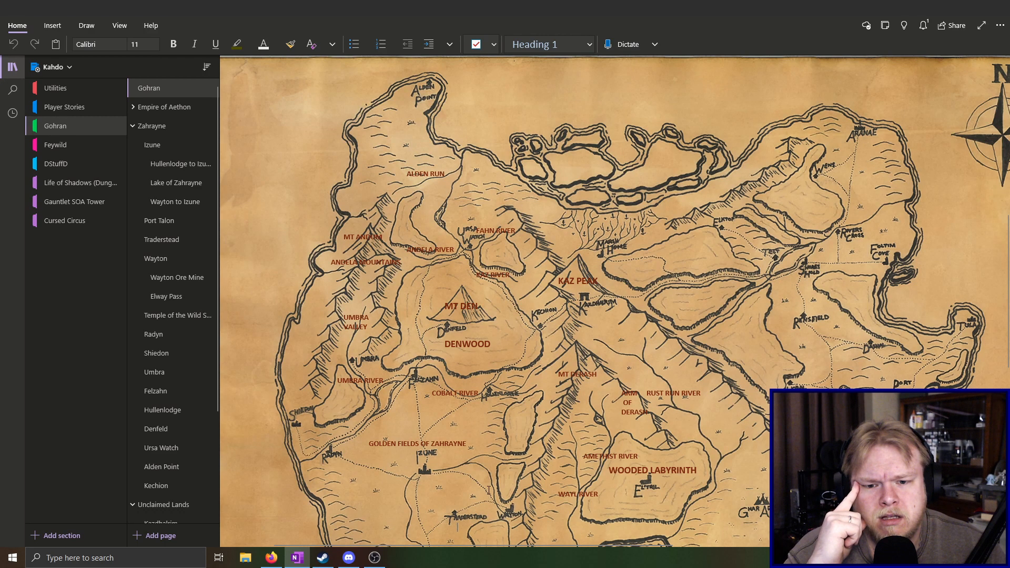
pyautogui.scroll(-2, 489, 490)
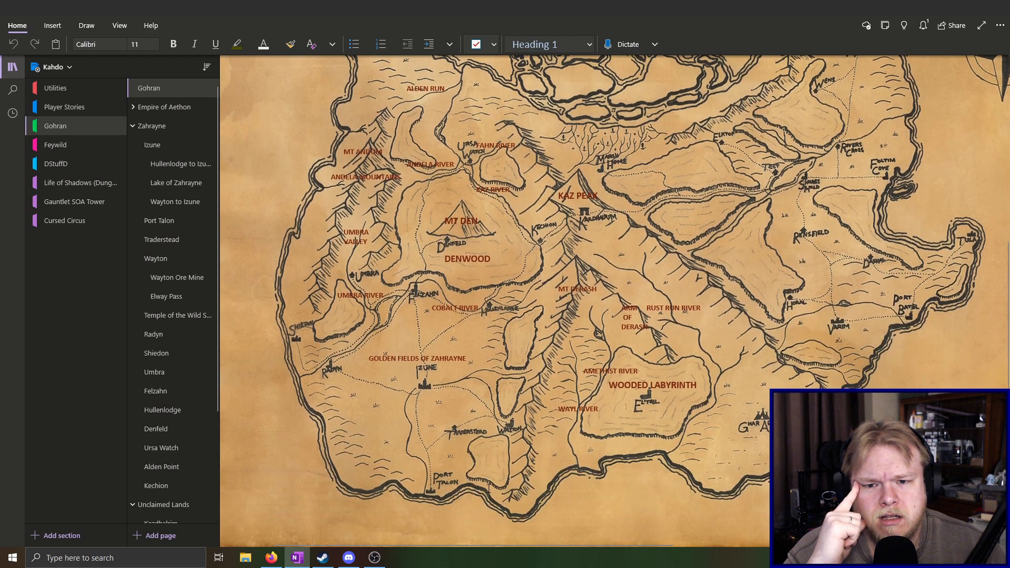
pyautogui.moveTo(420, 380); pyautogui.dragTo(427, 348)
pyautogui.click(428, 375)
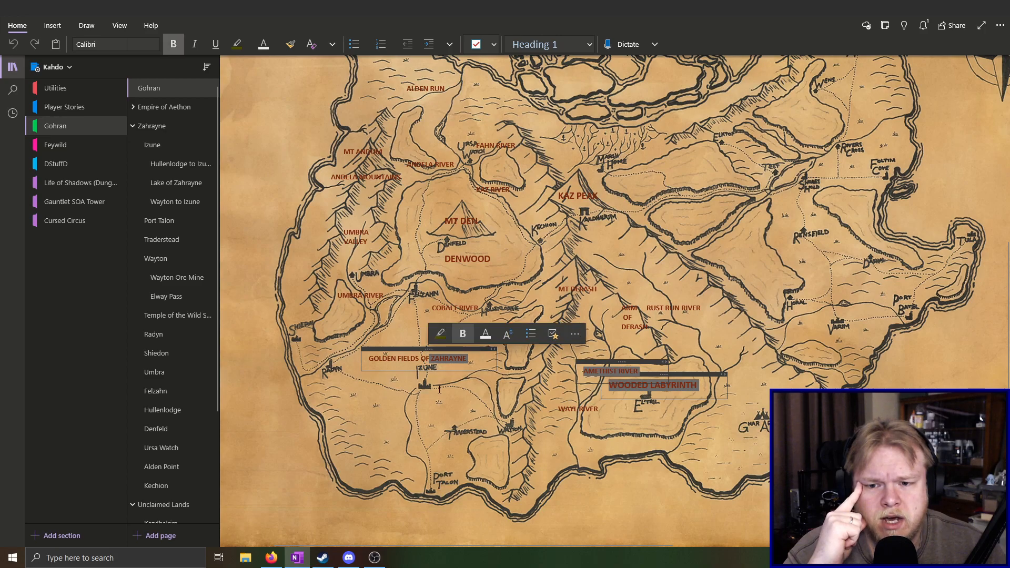
pyautogui.click(424, 362)
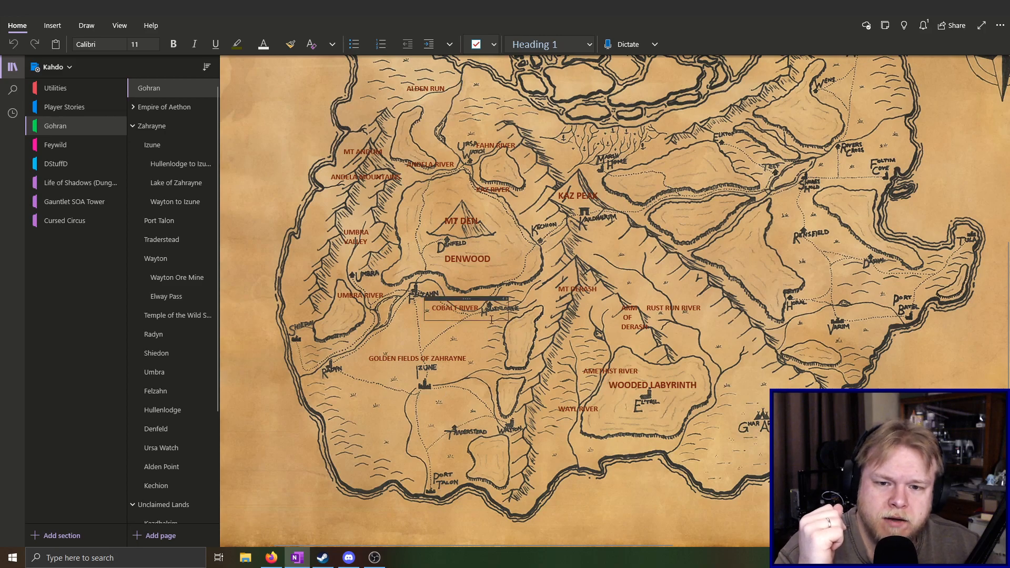
pyautogui.scroll(3, 482, 321)
pyautogui.scroll(-3, 507, 298)
pyautogui.scroll(1, 506, 298)
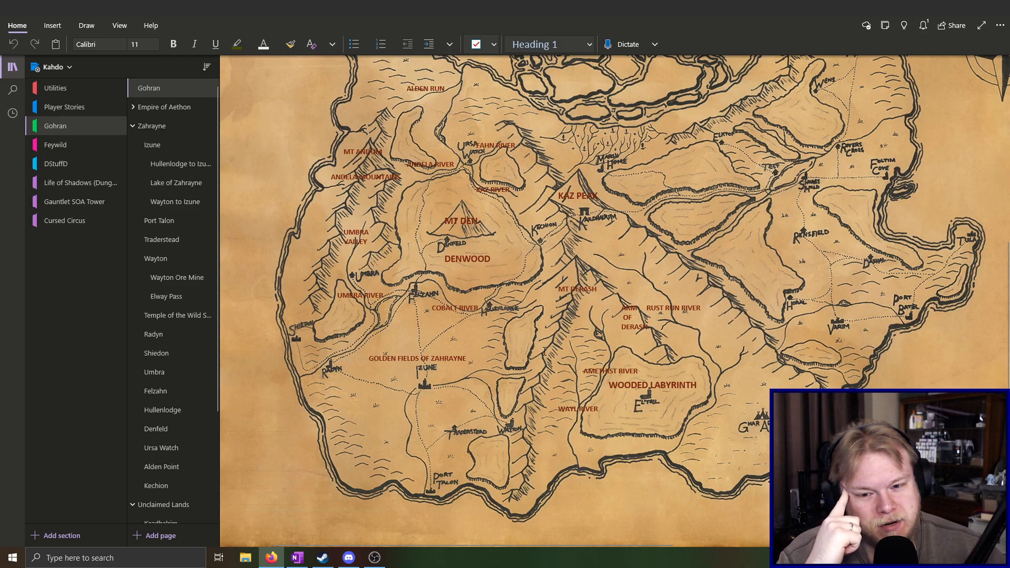
# Trace the mountain range running past Mt Derash up to Kaz Peak on the Gohran map
pyautogui.moveTo(541, 355); pyautogui.dragTo(582, 216)
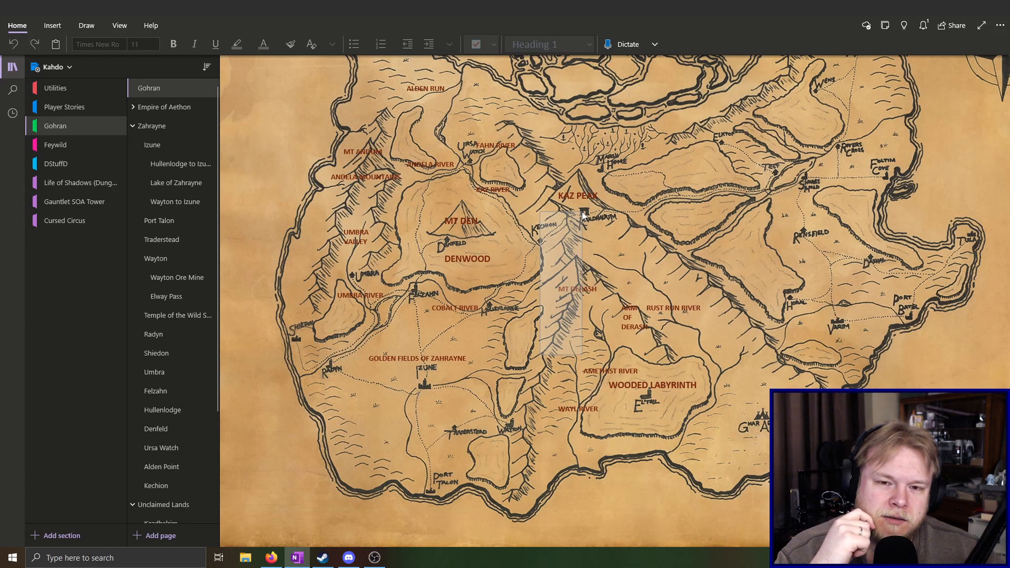
pyautogui.moveTo(581, 211); pyautogui.dragTo(584, 212)
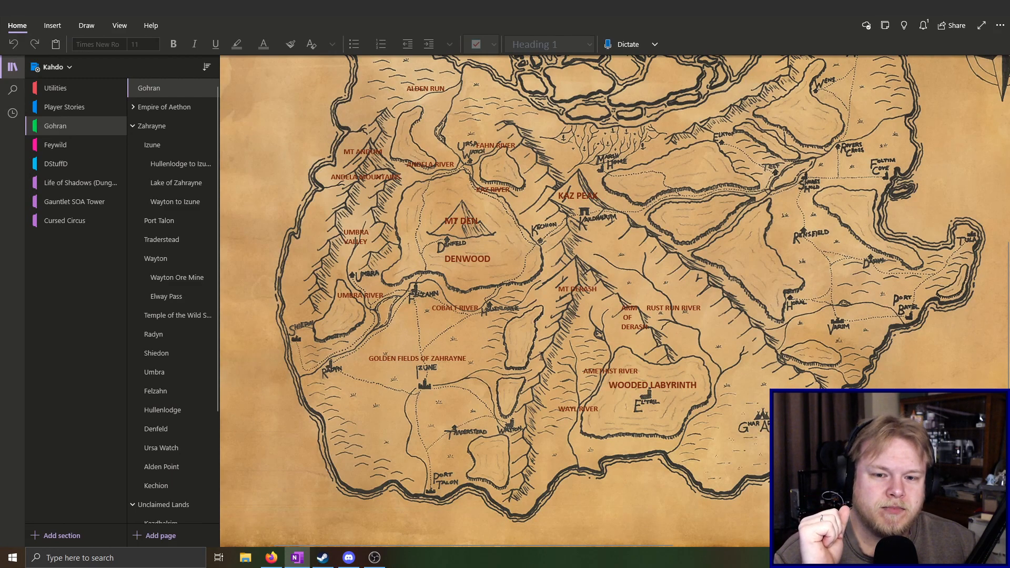
pyautogui.moveTo(540, 354); pyautogui.dragTo(558, 327)
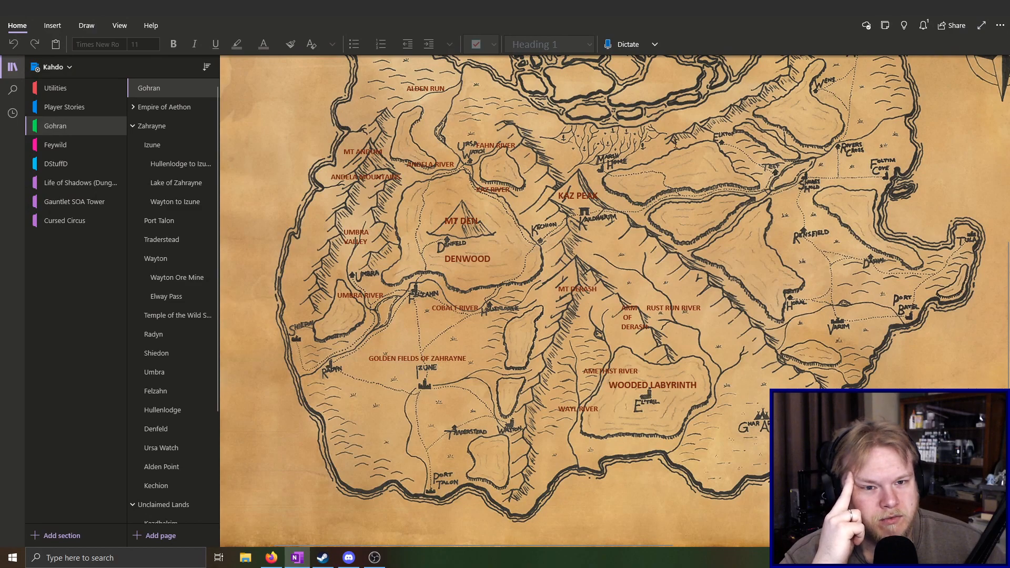
# Outline the northeastern region of the Gohran map around Wens and Aranae, and look over the southern half of the continent
pyautogui.moveTo(697, 114); pyautogui.dragTo(751, 174)
pyautogui.scroll(2, 808, 187)
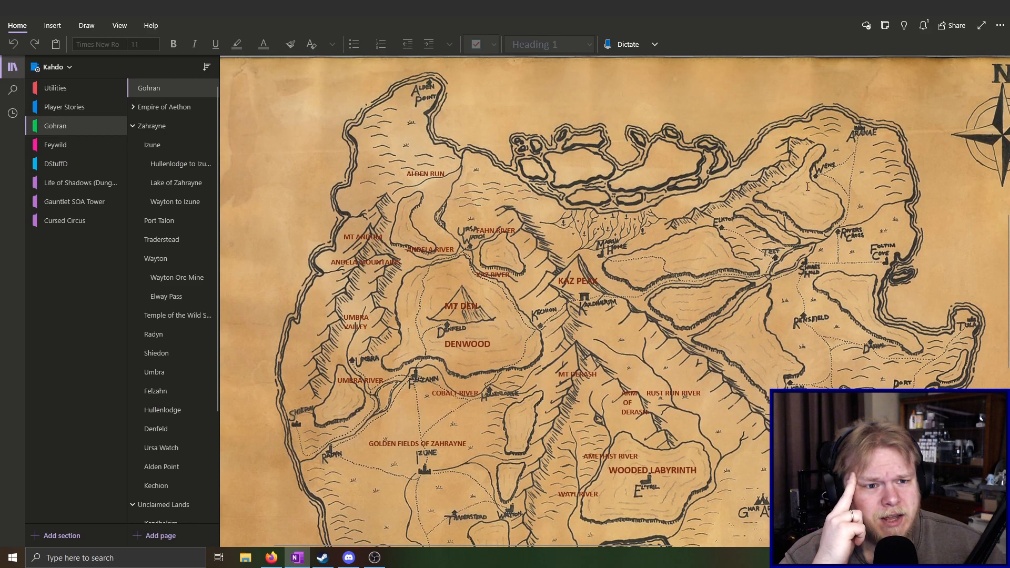
pyautogui.moveTo(826, 110); pyautogui.dragTo(891, 152)
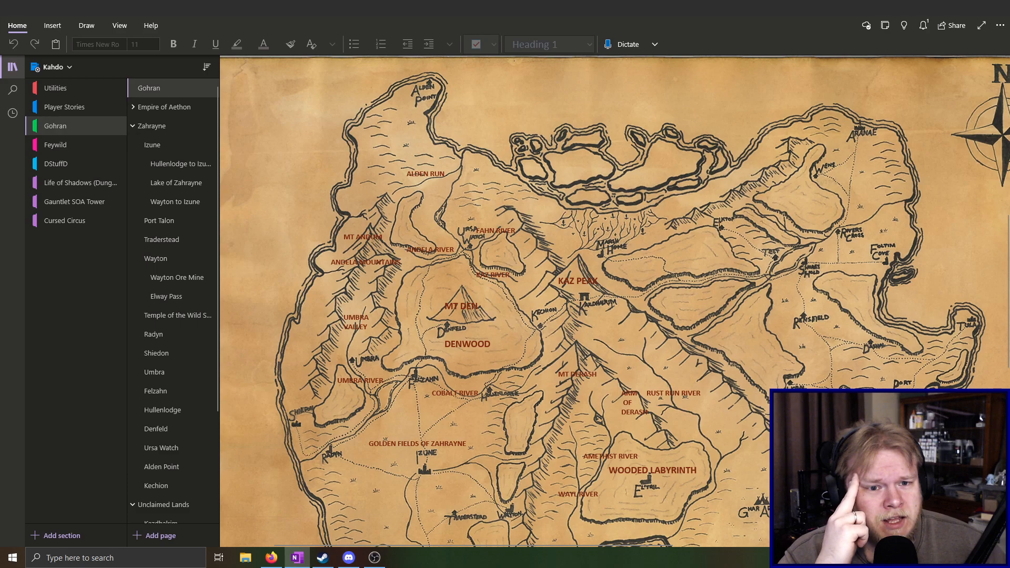
pyautogui.moveTo(743, 216); pyautogui.dragTo(858, 130)
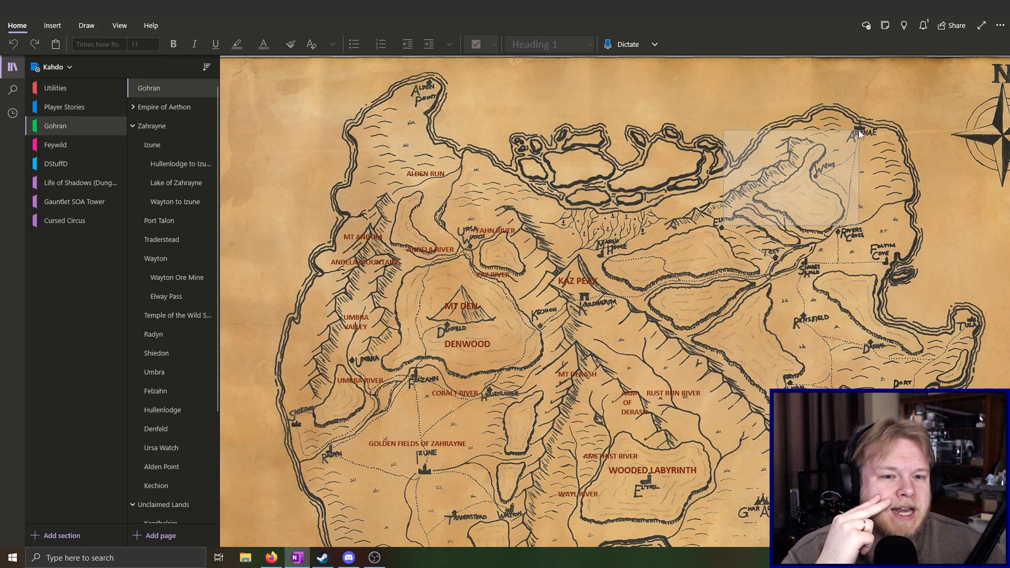
pyautogui.moveTo(858, 130); pyautogui.dragTo(854, 131)
pyautogui.scroll(-1, 523, 375)
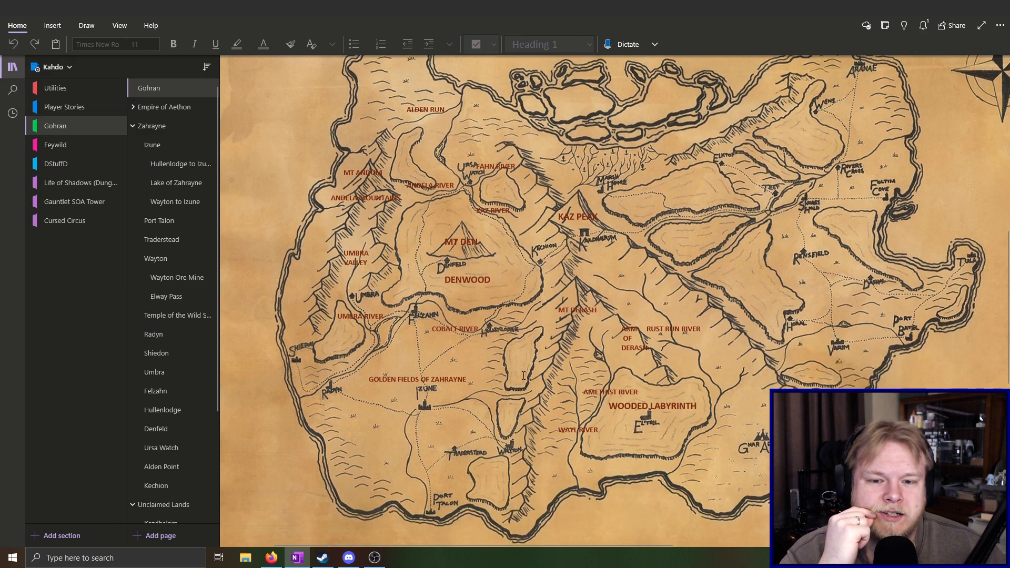
pyautogui.scroll(-2, 523, 375)
pyautogui.scroll(2, 523, 373)
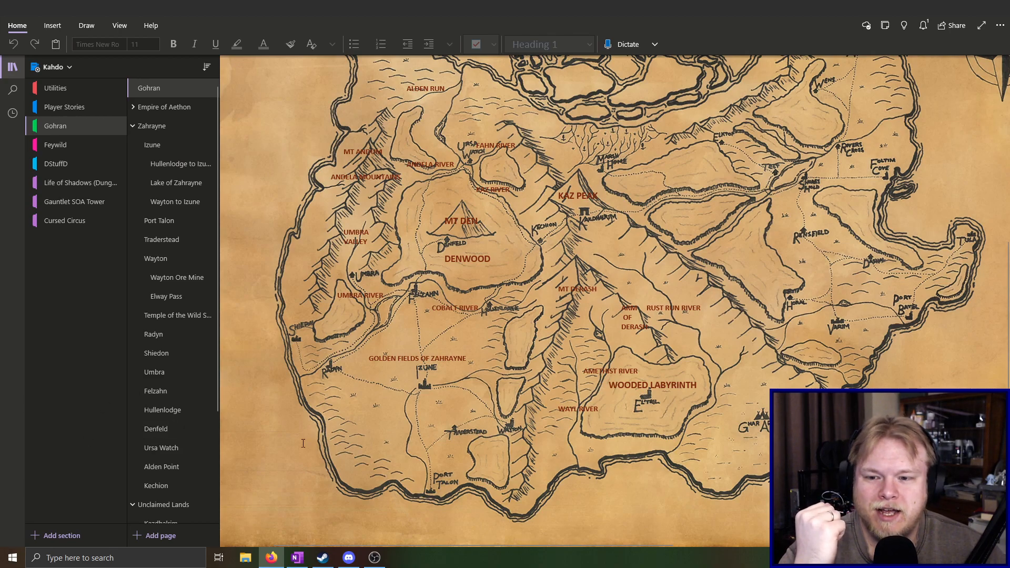
pyautogui.scroll(1, 302, 452)
pyautogui.scroll(-1, 293, 480)
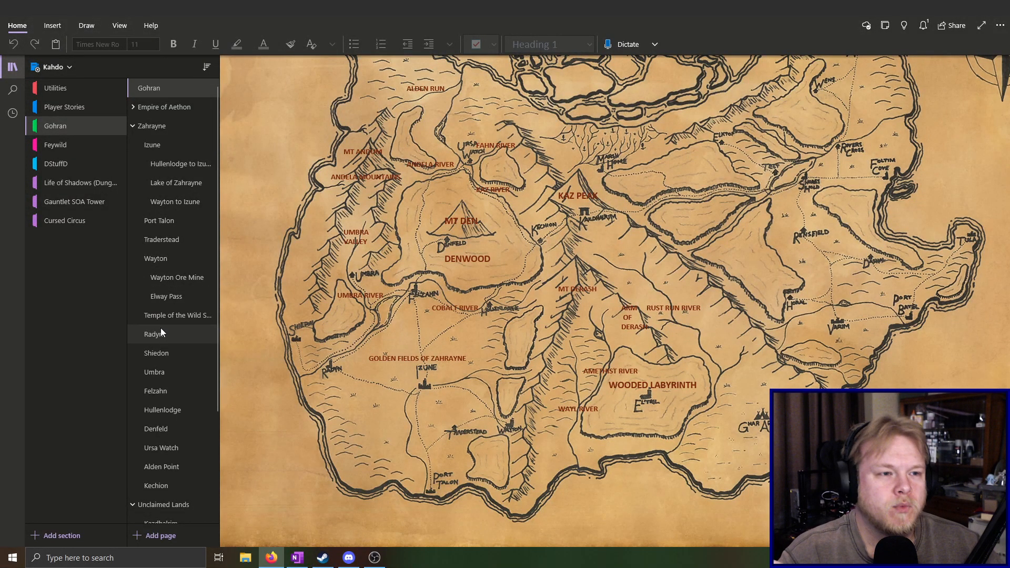
# Open the Wayton page under Zahrayne and look through its town description, shops and key places
pyautogui.click(159, 257)
pyautogui.scroll(-3, 421, 357)
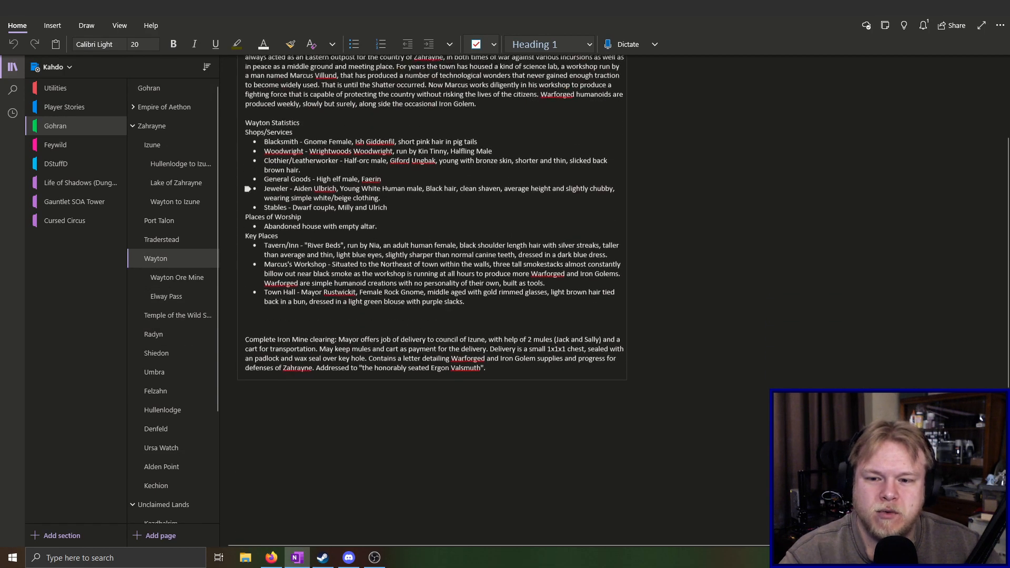
pyautogui.scroll(3, 421, 357)
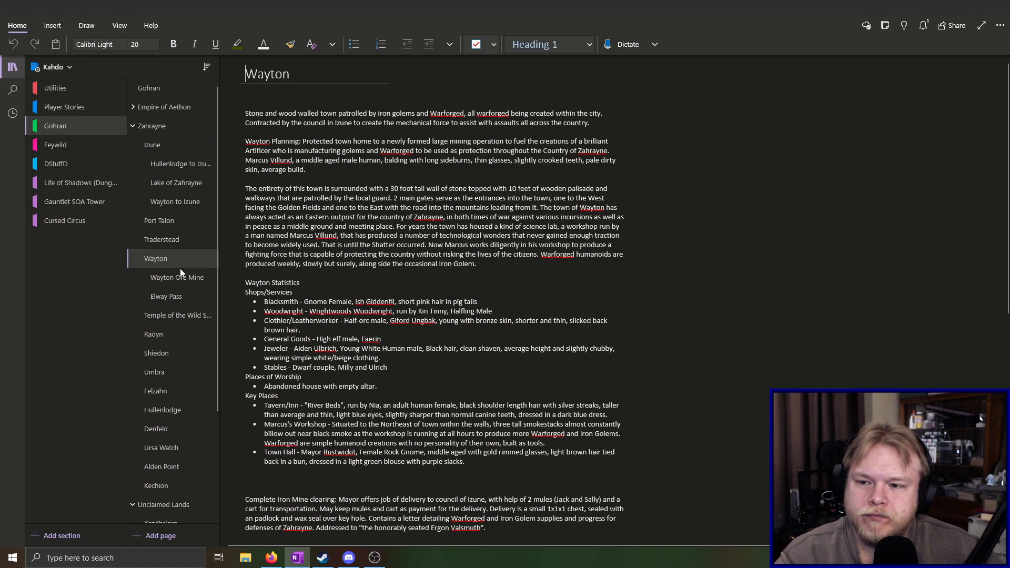
# Open the Temple of the Wild Soul page and add the heading "New Inhabitants" several lines below Leadership
pyautogui.click(173, 316)
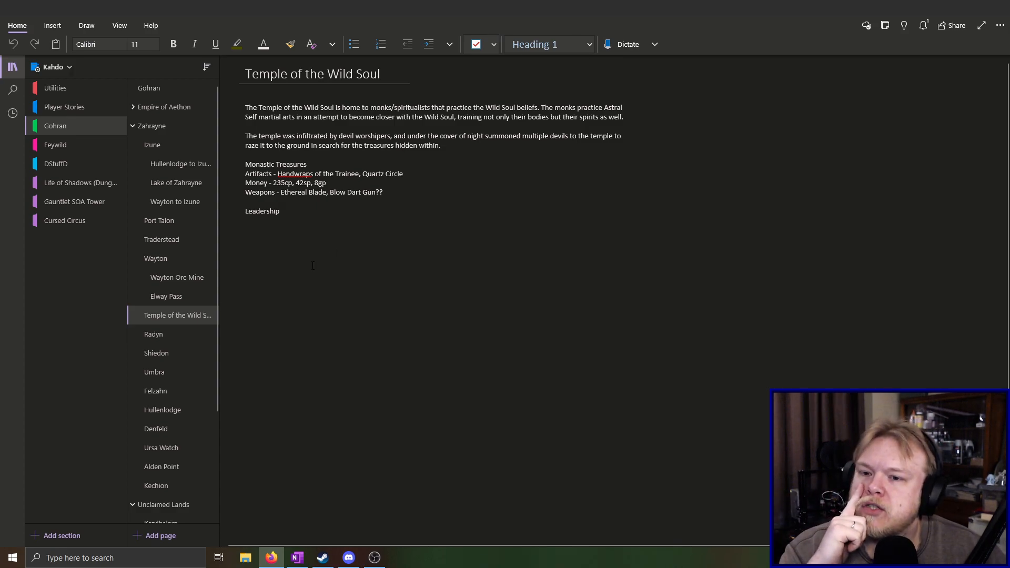
pyautogui.click(381, 304)
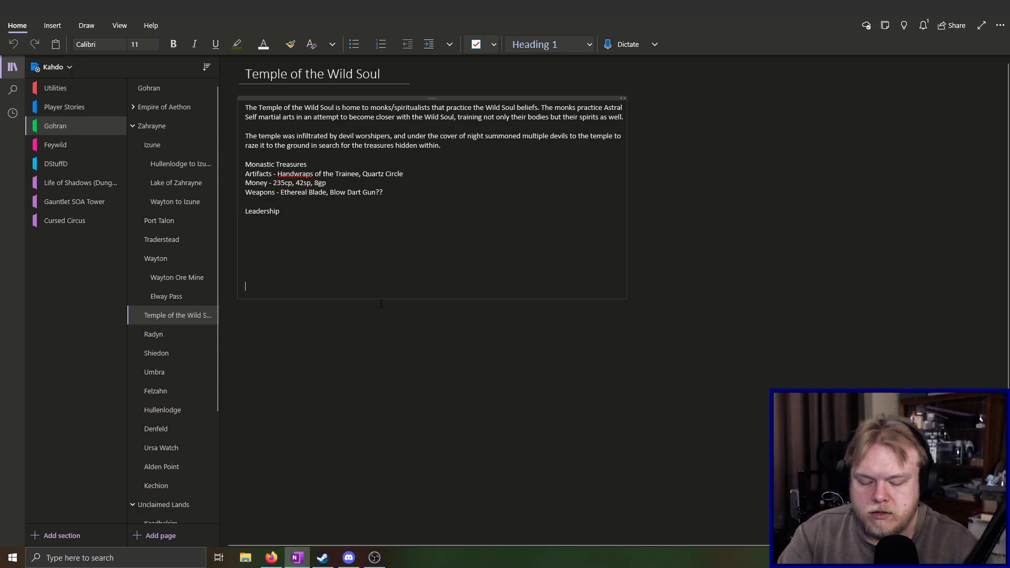
pyautogui.write('N')
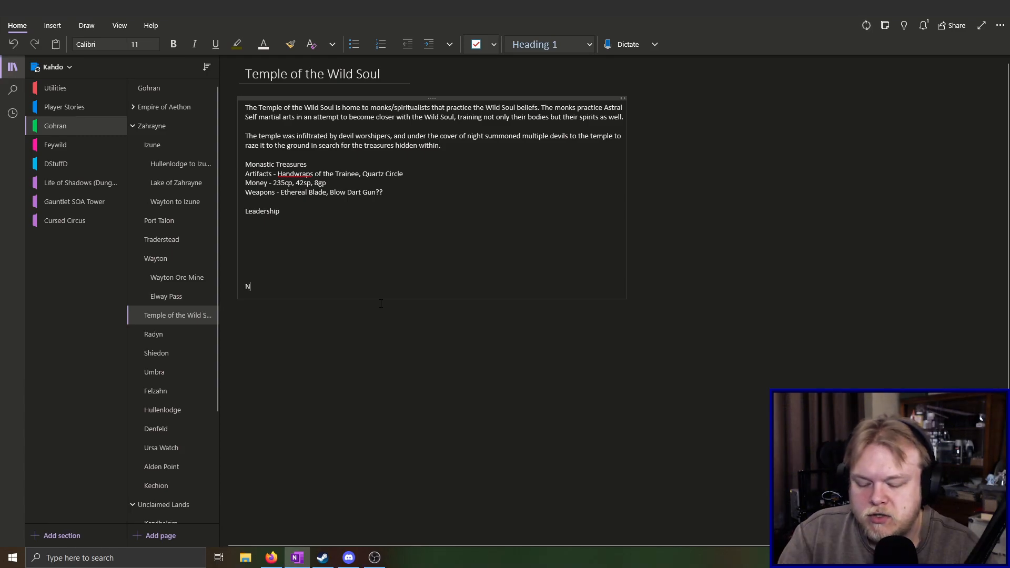
pyautogui.write('ew Inhabi')
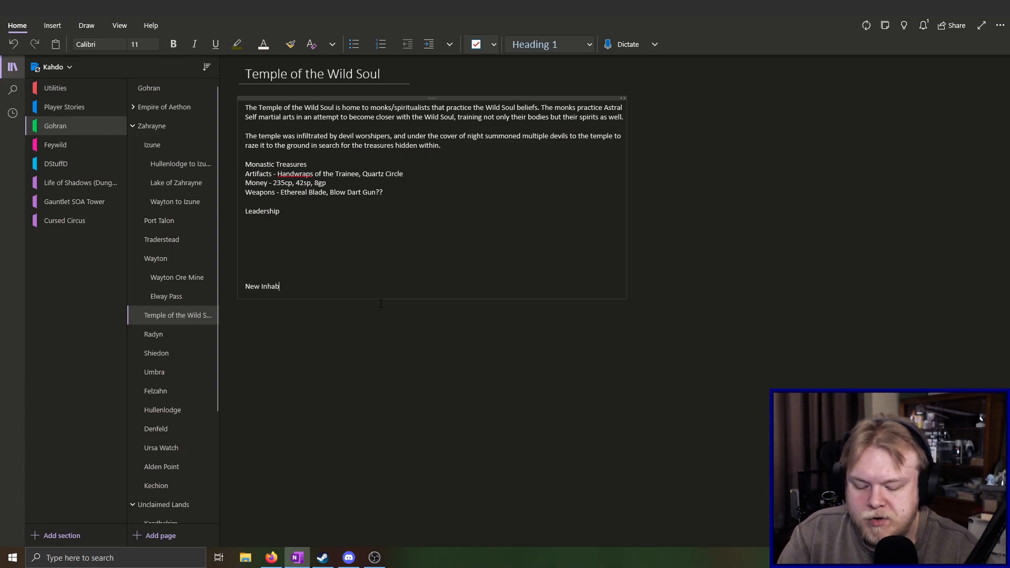
pyautogui.write('ant')
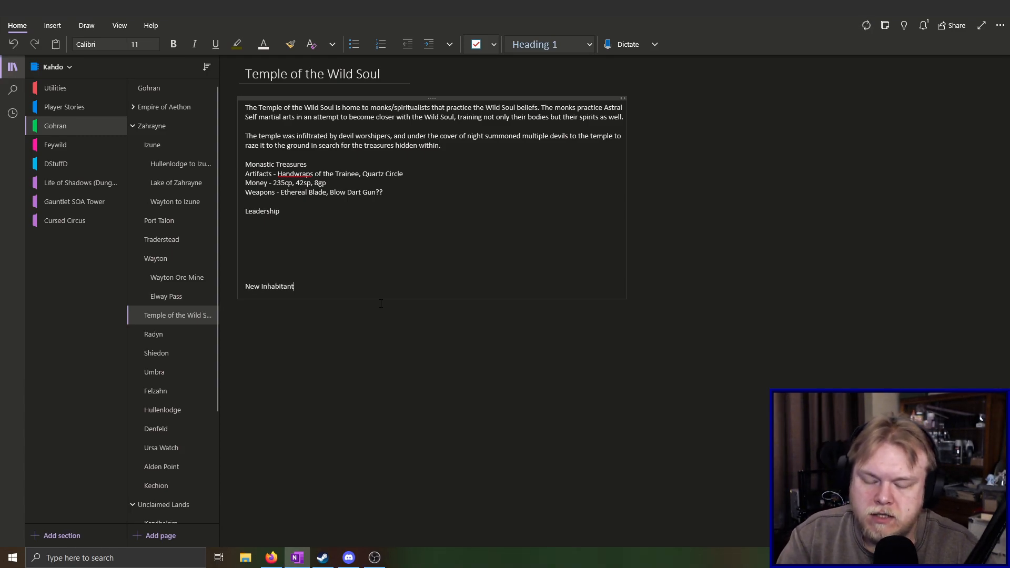
pyautogui.write('s')
pyautogui.press('Return')
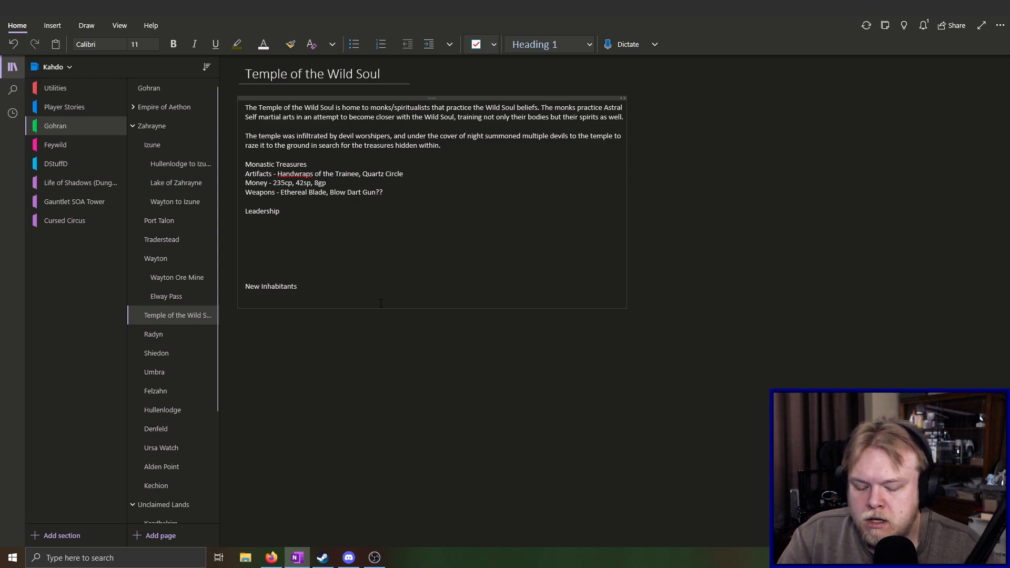
# Enter "Lemures" as the first line under the New Inhabitants heading and keep the cursor at its end
pyautogui.write('Lemur')
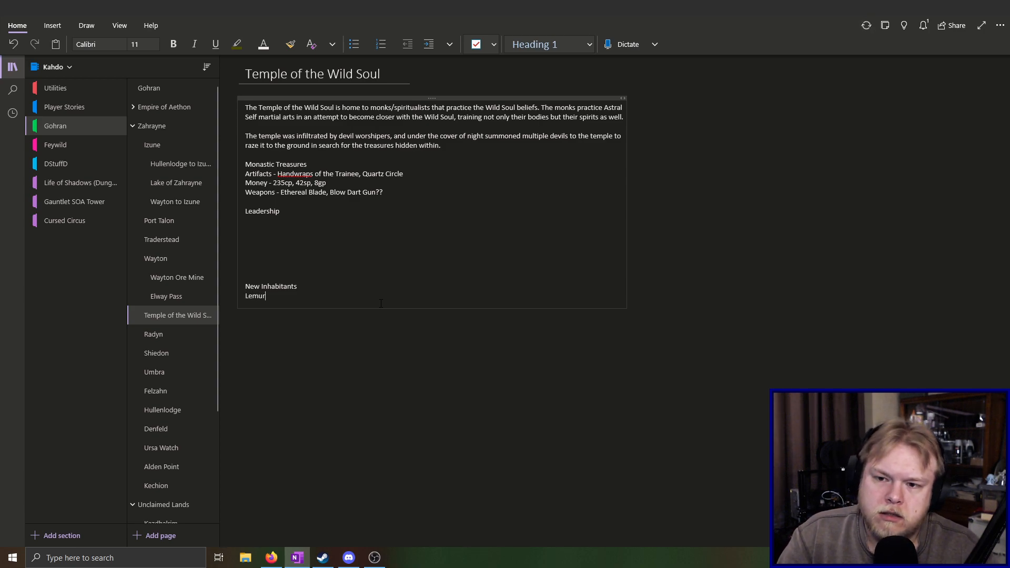
pyautogui.press('BackSpace')
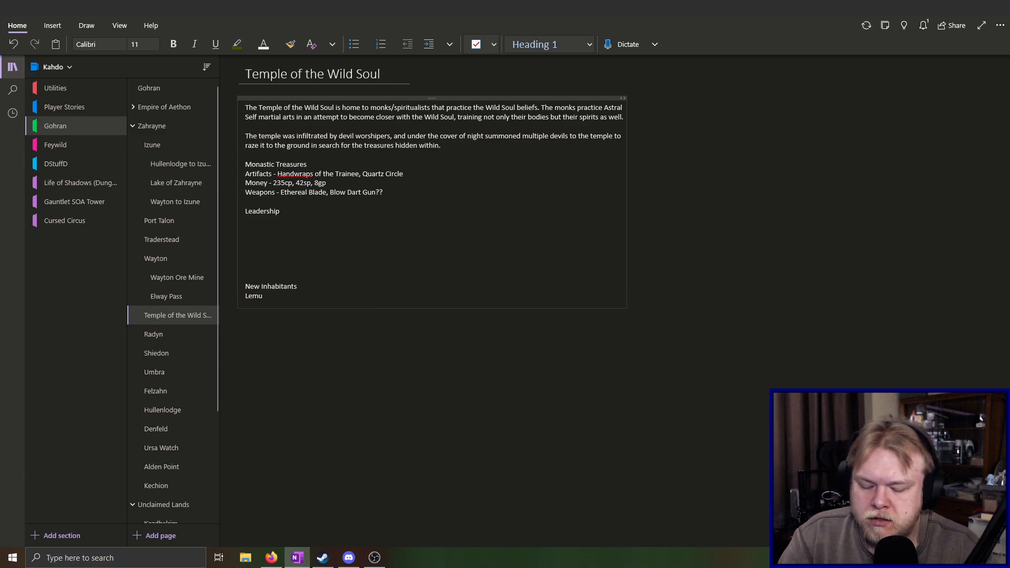
pyautogui.write('res')
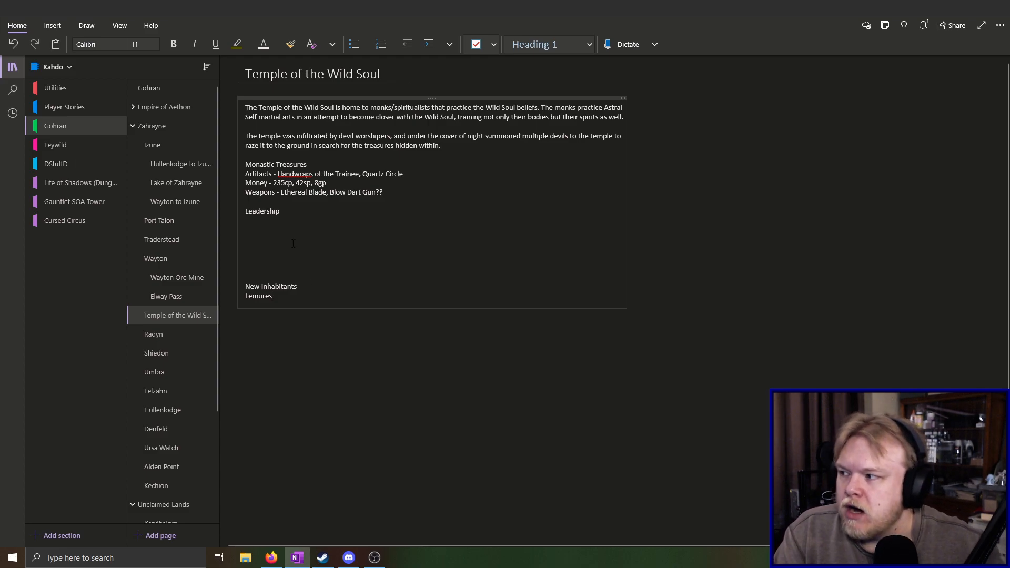
pyautogui.hotkey('alt', 'Tab')
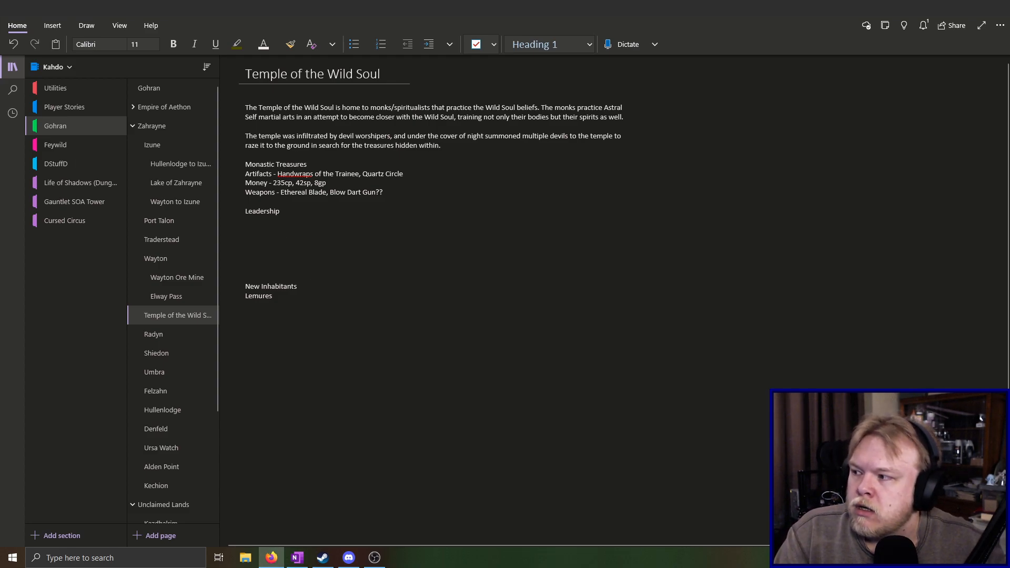
pyautogui.click(306, 297)
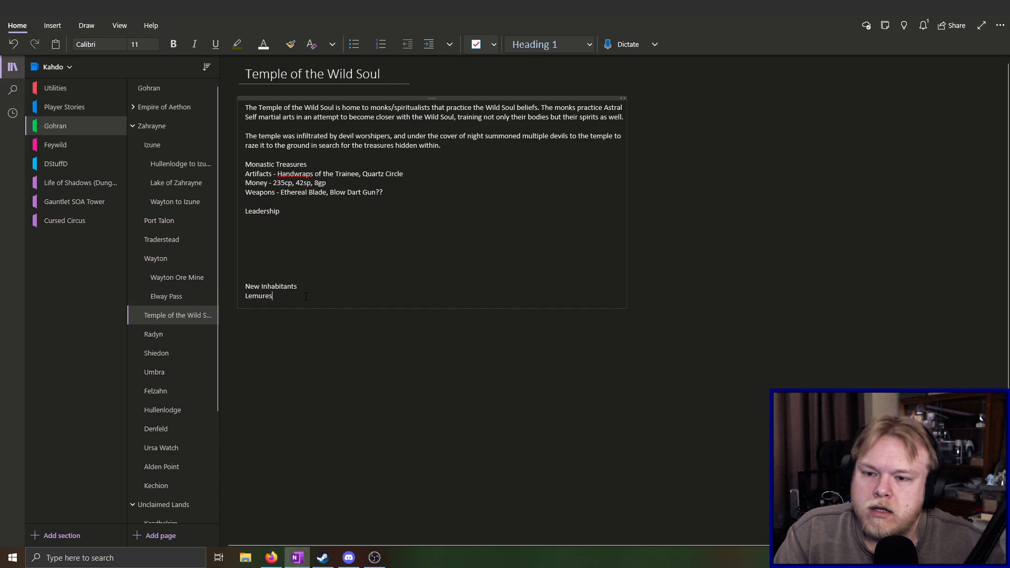
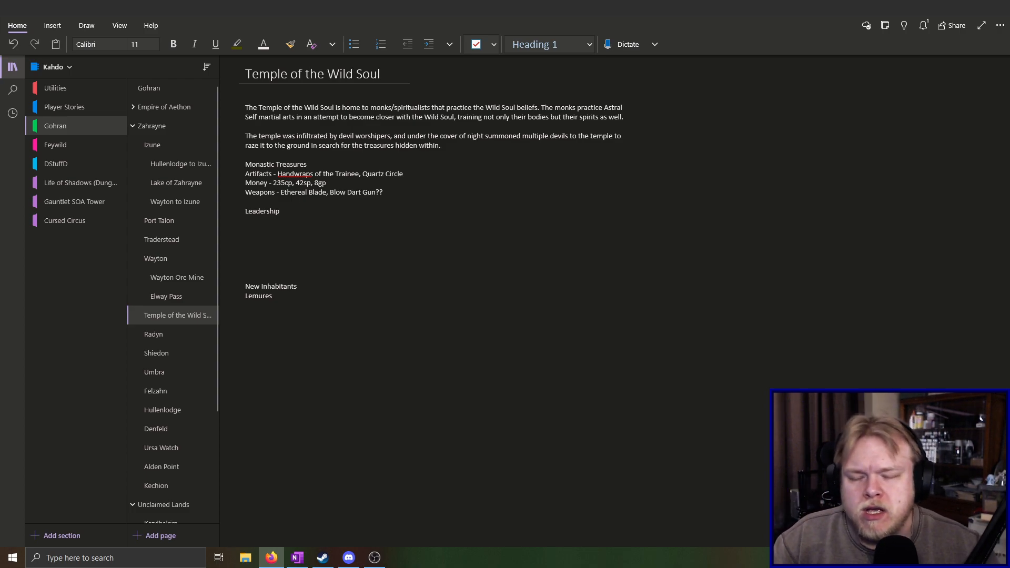
# Add "Bone Devil" below Lemures in the New Inhabitants list and insert "Imps" on a line between them
pyautogui.click(281, 308)
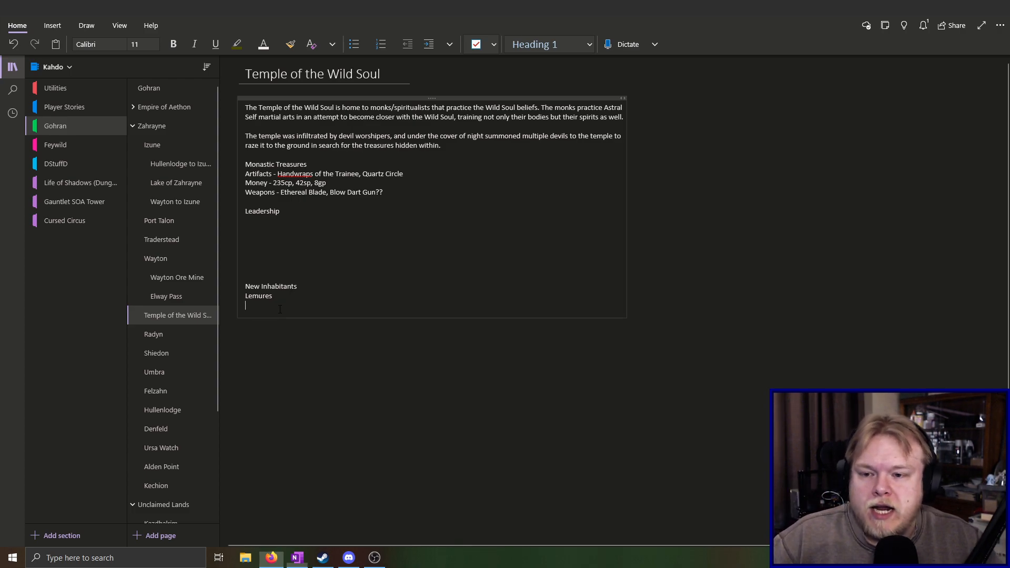
pyautogui.write('Bone')
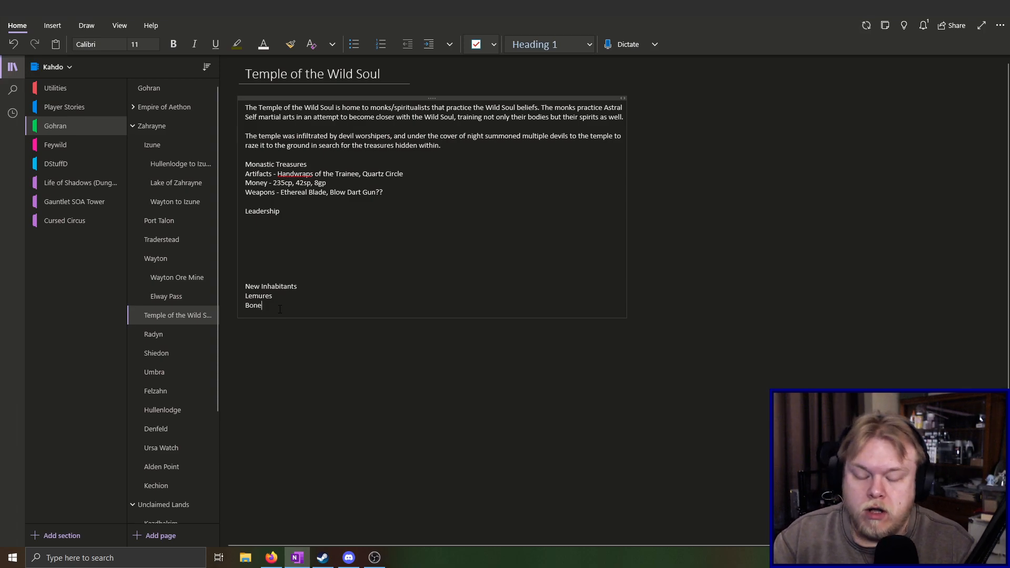
pyautogui.write(' Devic')
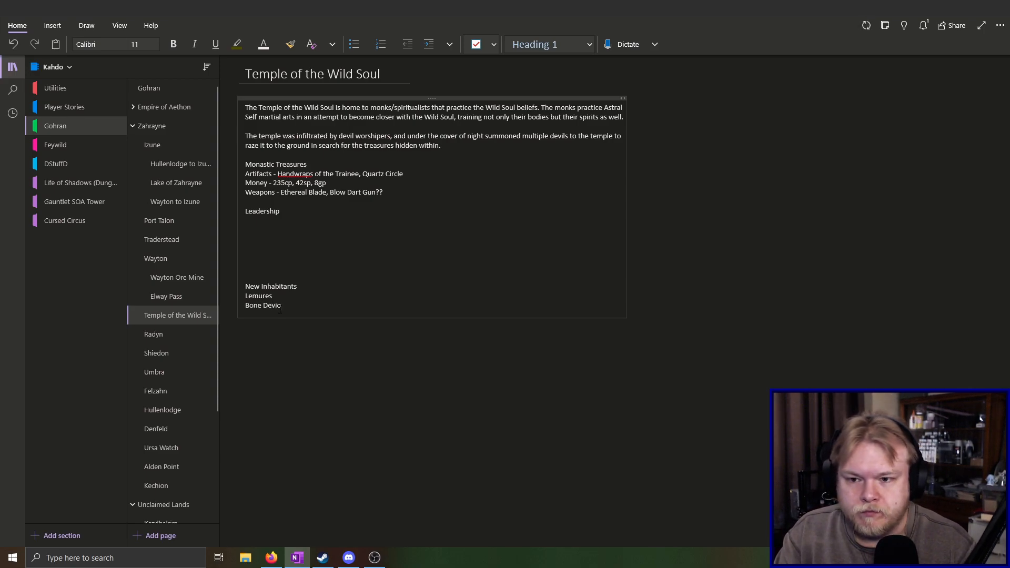
pyautogui.press('BackSpace')
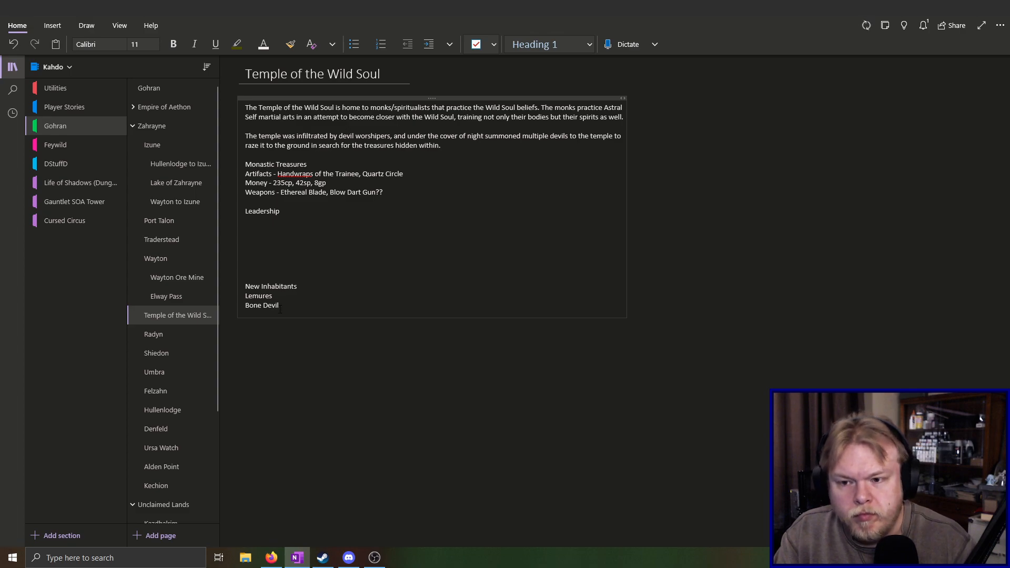
pyautogui.press('Return')
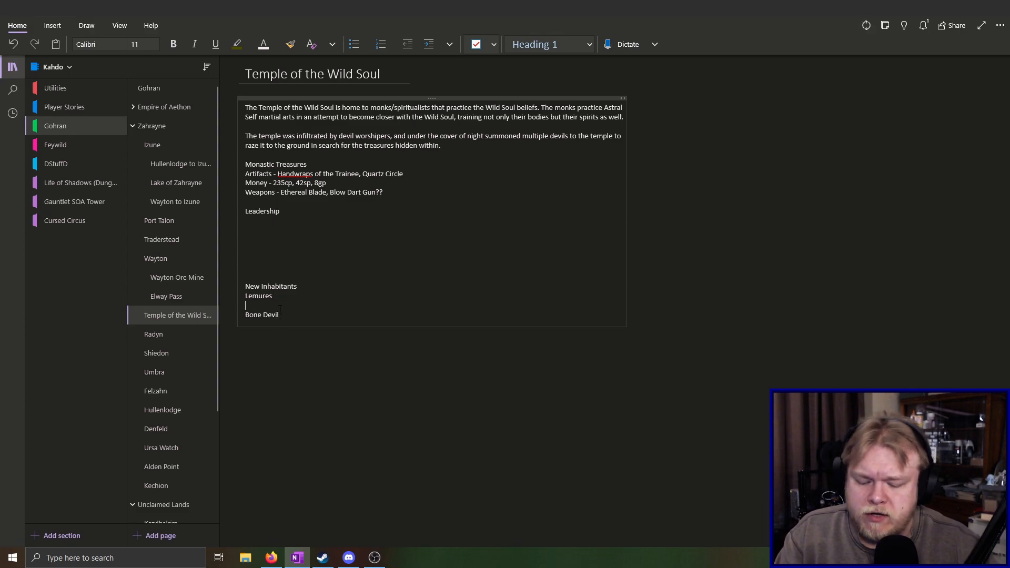
pyautogui.write('Imps')
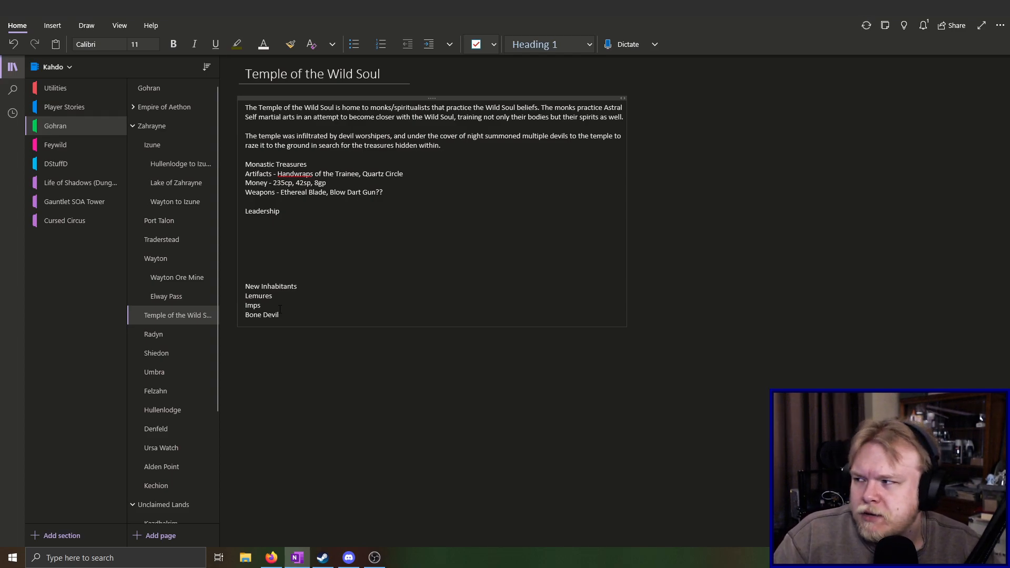
# Add a colon to the New Inhabitants heading and prefix the entries with quantities: 2x Lemures, 3x Imps and 1x Bone Devil
pyautogui.click(302, 285)
pyautogui.write(':')
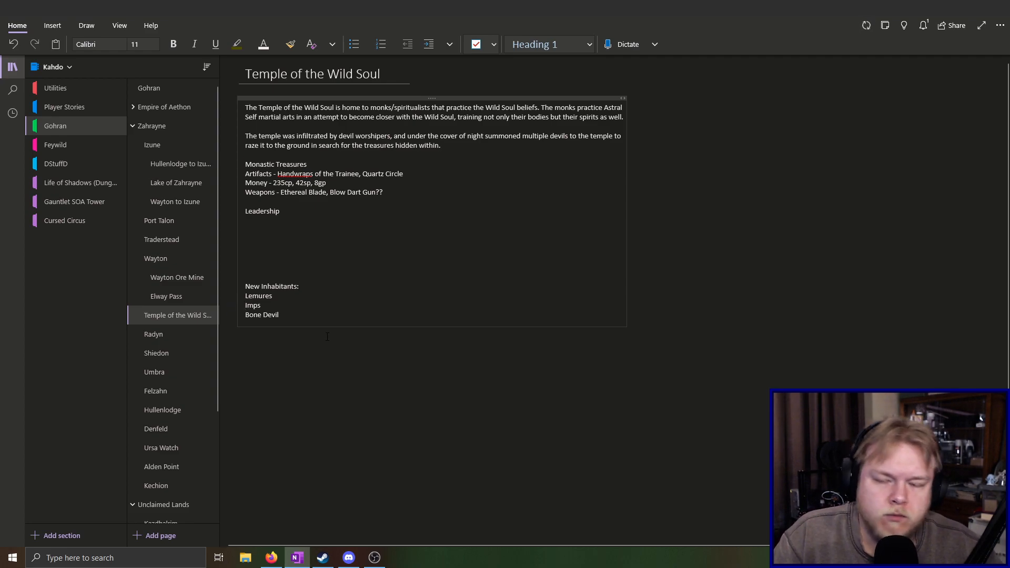
pyautogui.write('3x Imps ')
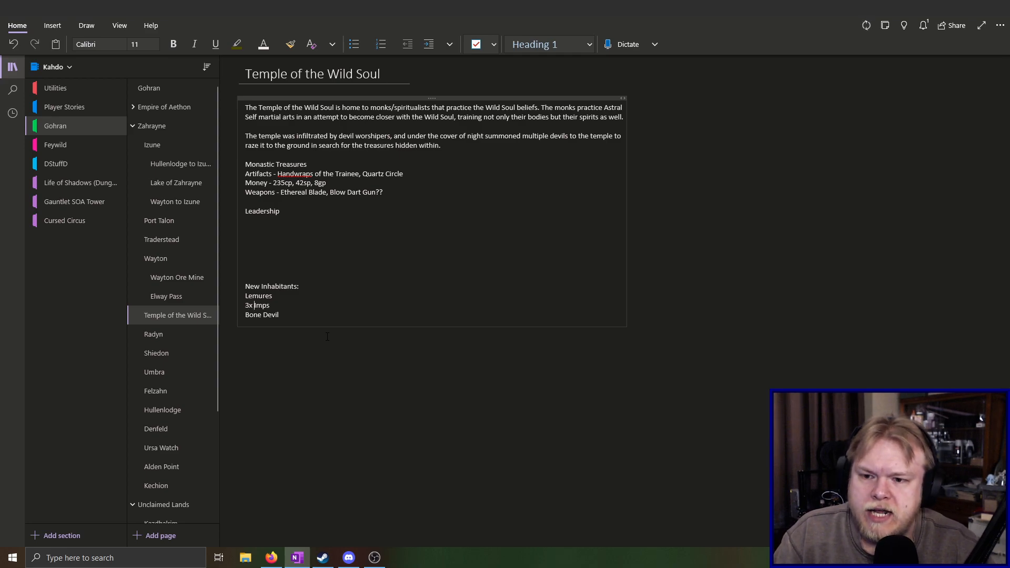
pyautogui.write('1x')
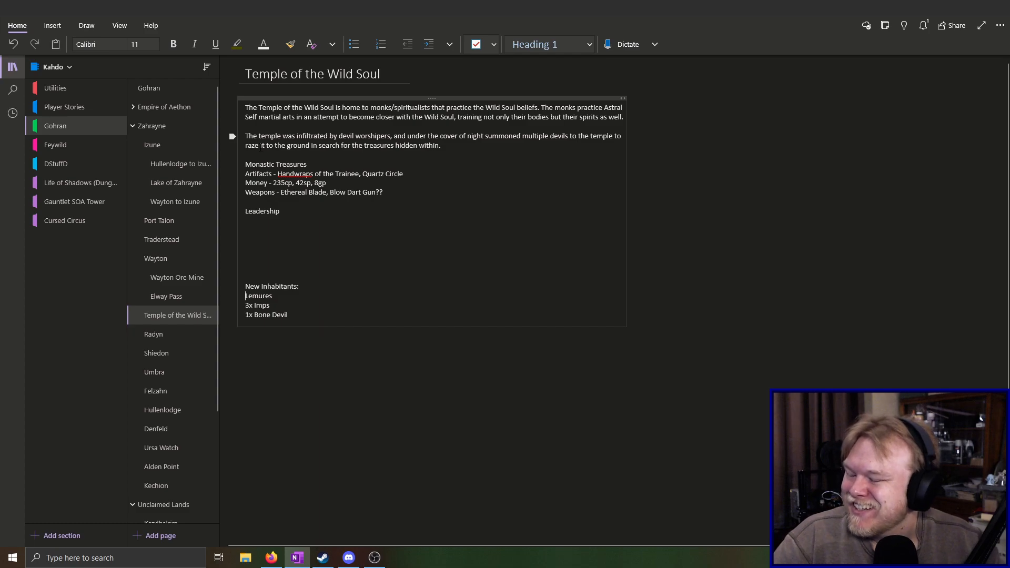
pyautogui.hotkey('alt', 'Tab')
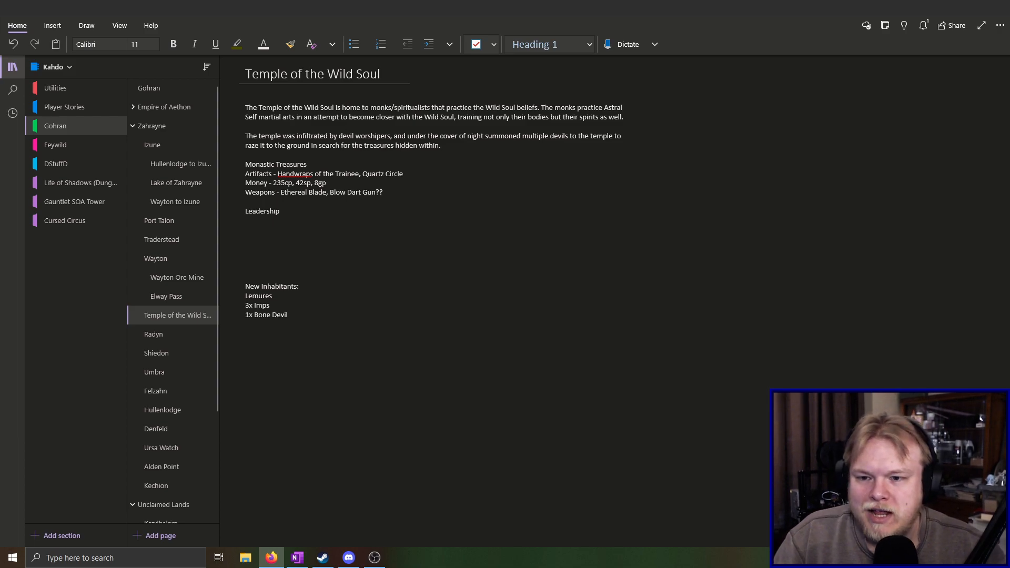
pyautogui.click(243, 296)
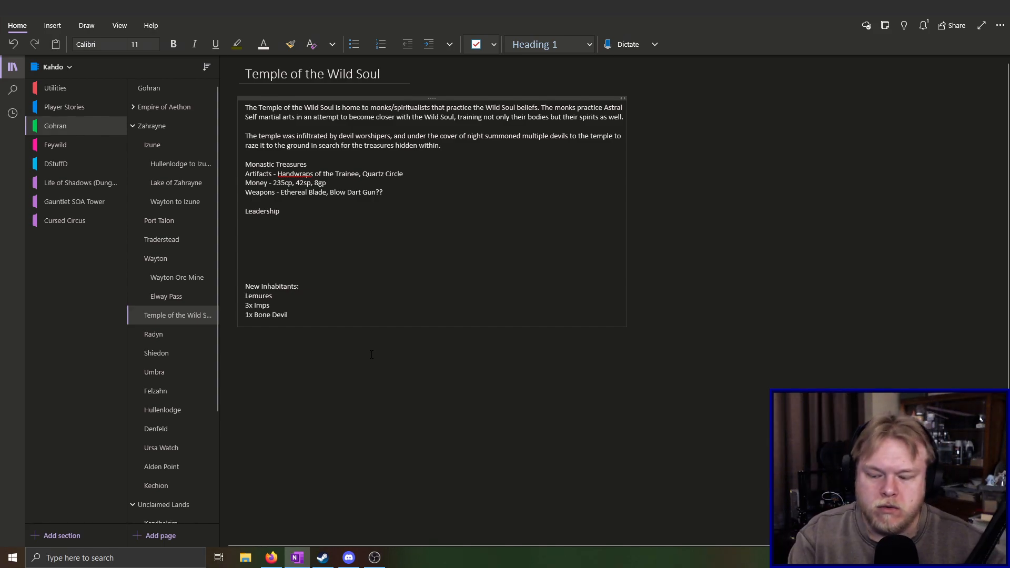
pyautogui.write('2x')
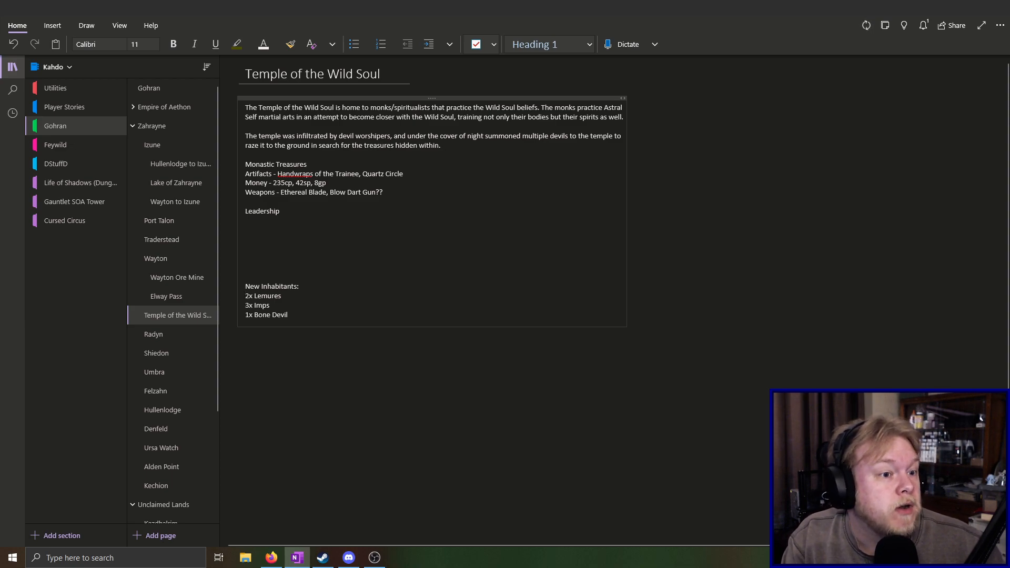
pyautogui.hotkey('alt', 'Tab')
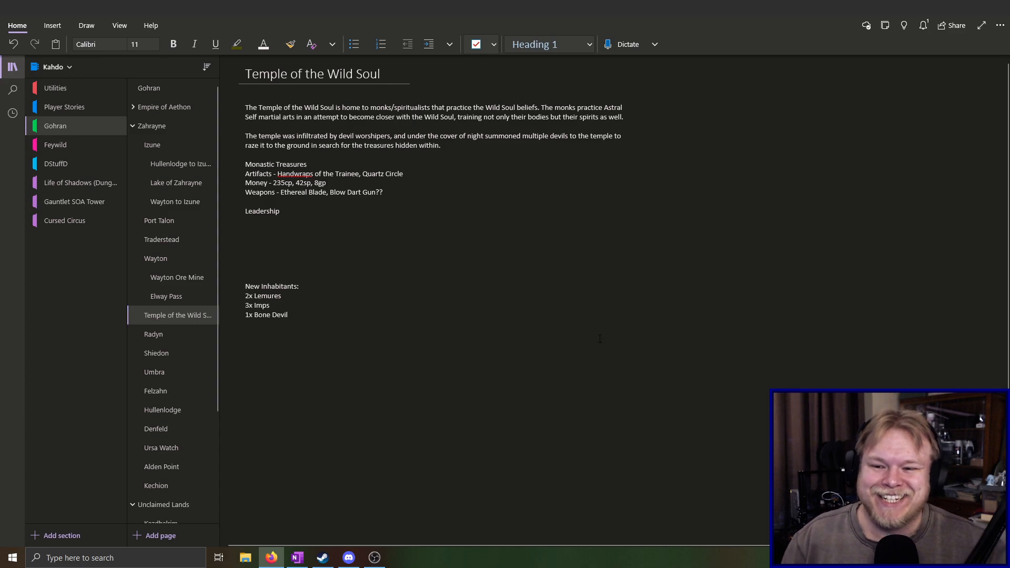
pyautogui.click(295, 298)
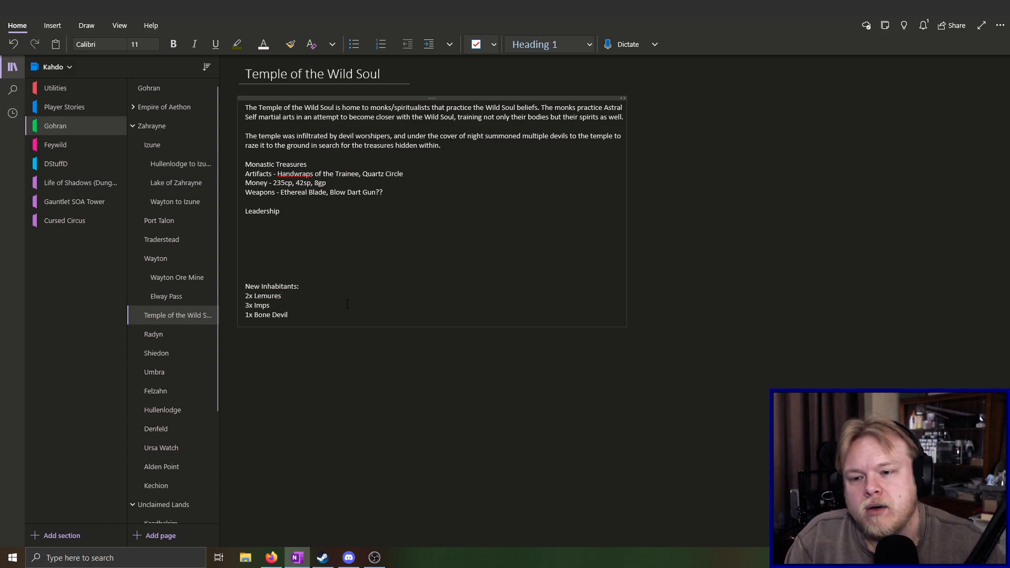
pyautogui.press('Return')
pyautogui.press('BackSpace')
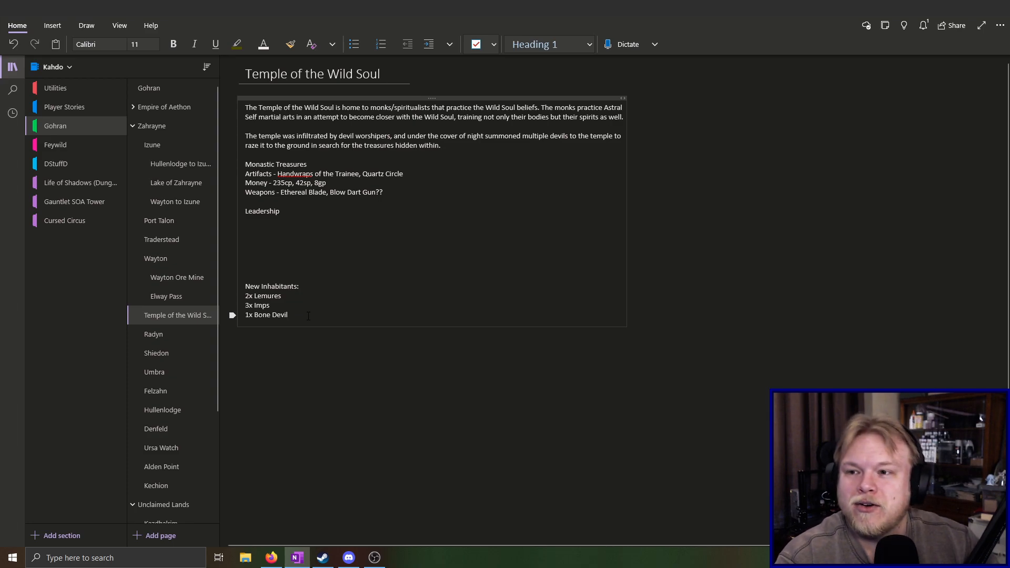
# Open the Random Notes page in the Utilities section and add "Different drinking ages per race" as a new note at the end
pyautogui.click(59, 88)
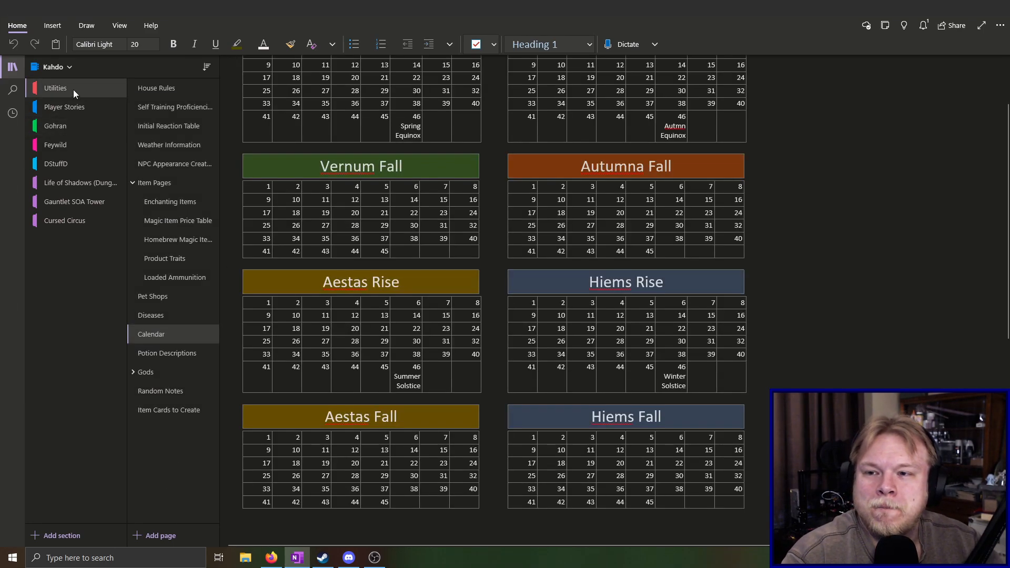
pyautogui.click(162, 392)
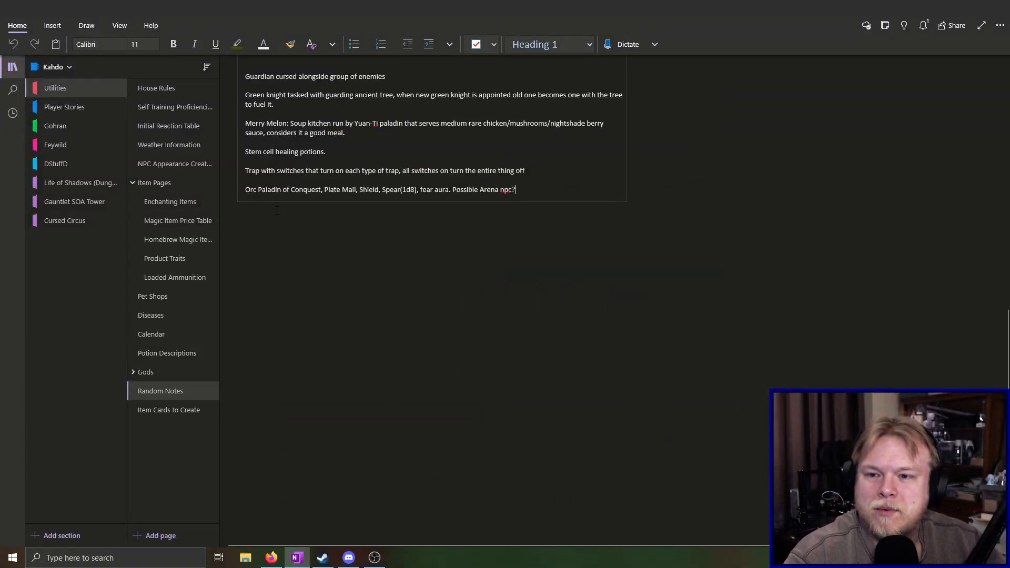
pyautogui.click(248, 216)
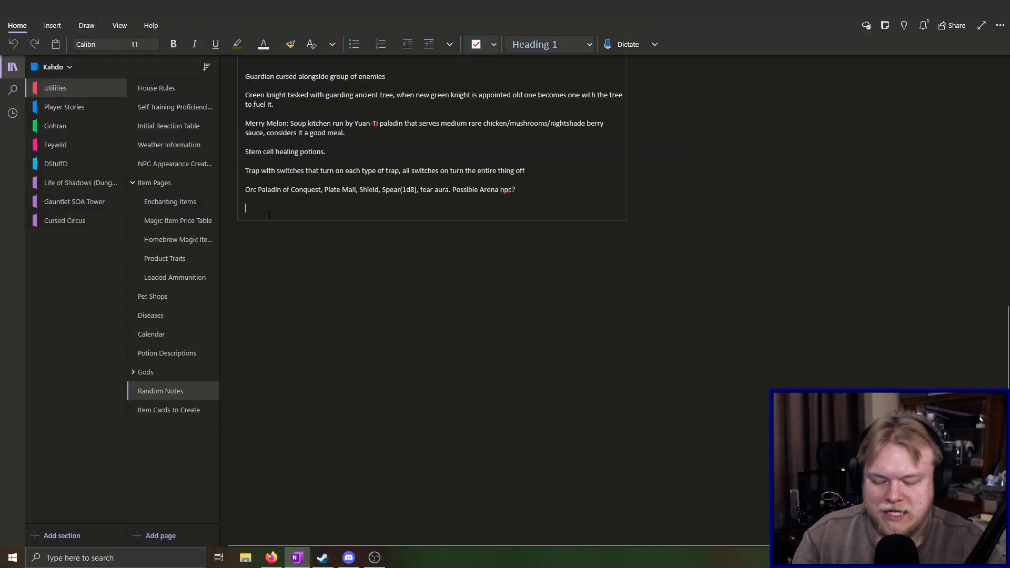
pyautogui.write('Di')
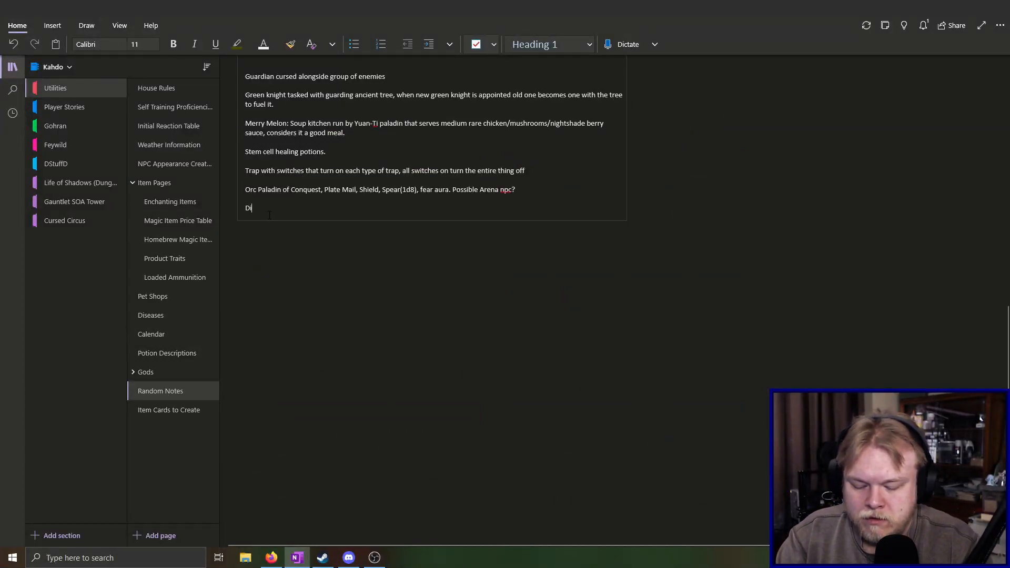
pyautogui.write('fferent drinking ages per race')
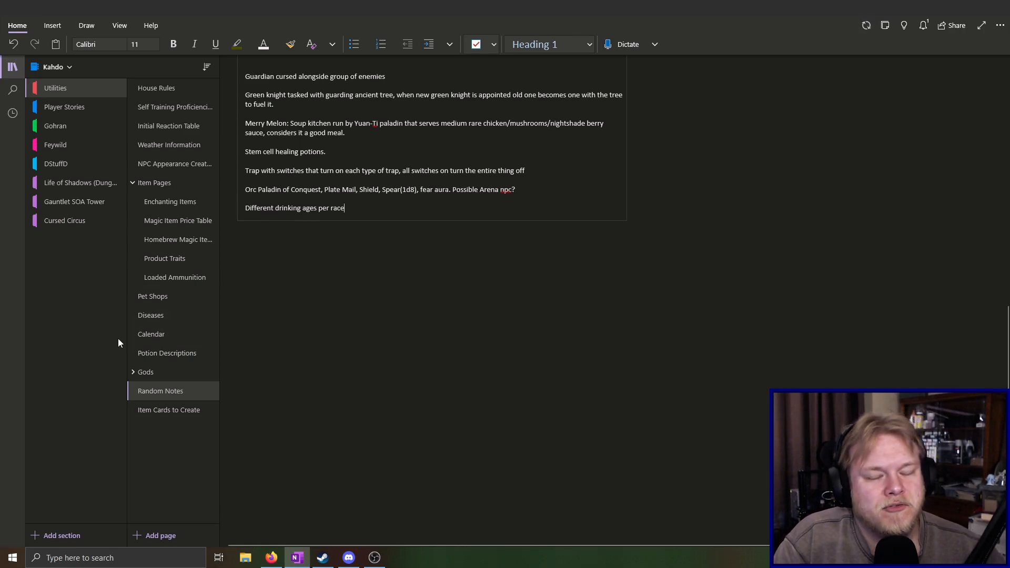
# Return to the Temple of the Wild Soul page in the Gohran section and append ", leader of the devils in this area." to the Bone Devil line
pyautogui.click(80, 128)
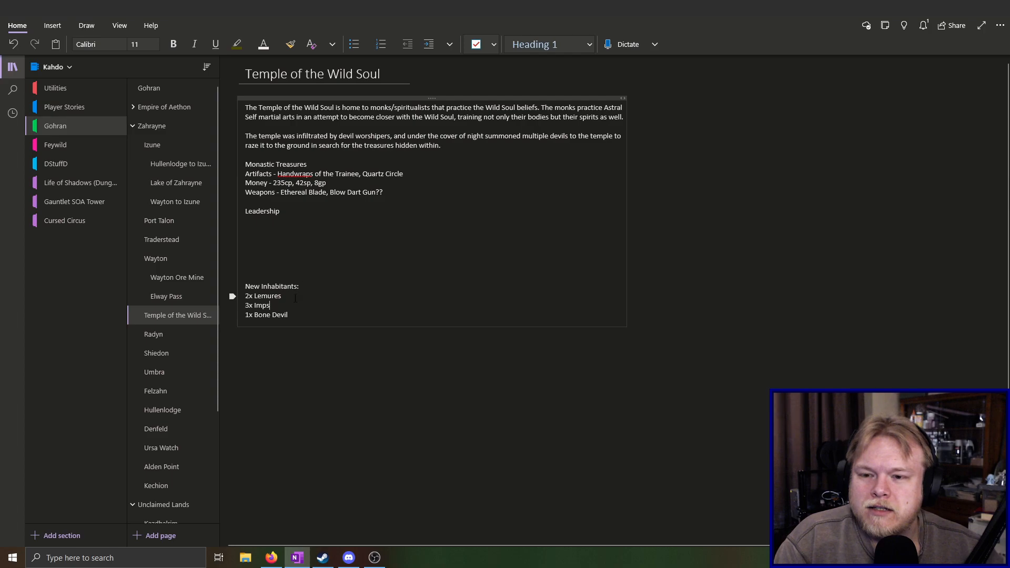
pyautogui.click(323, 323)
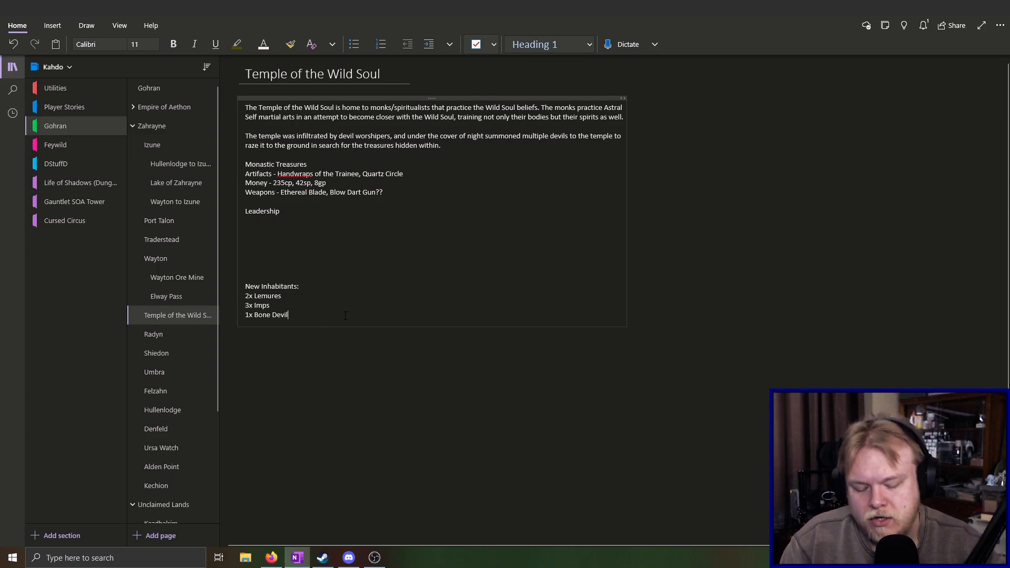
pyautogui.write(',')
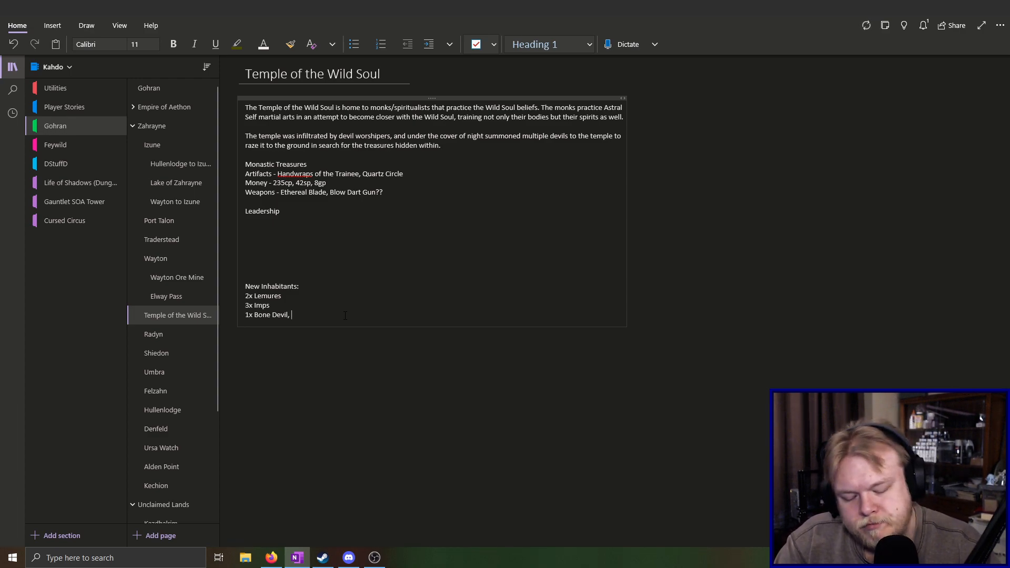
pyautogui.write('leader')
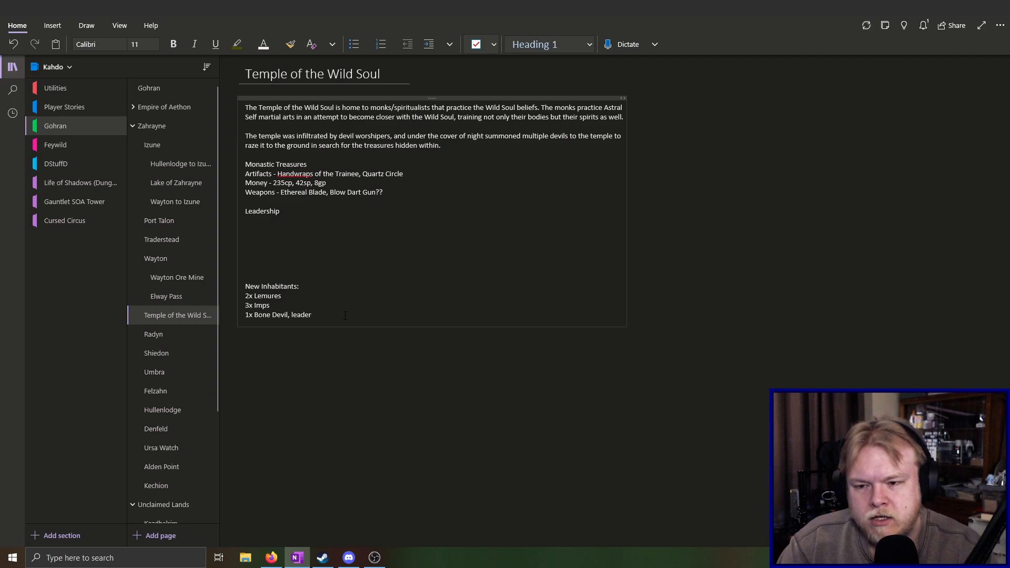
pyautogui.write(' of the ')
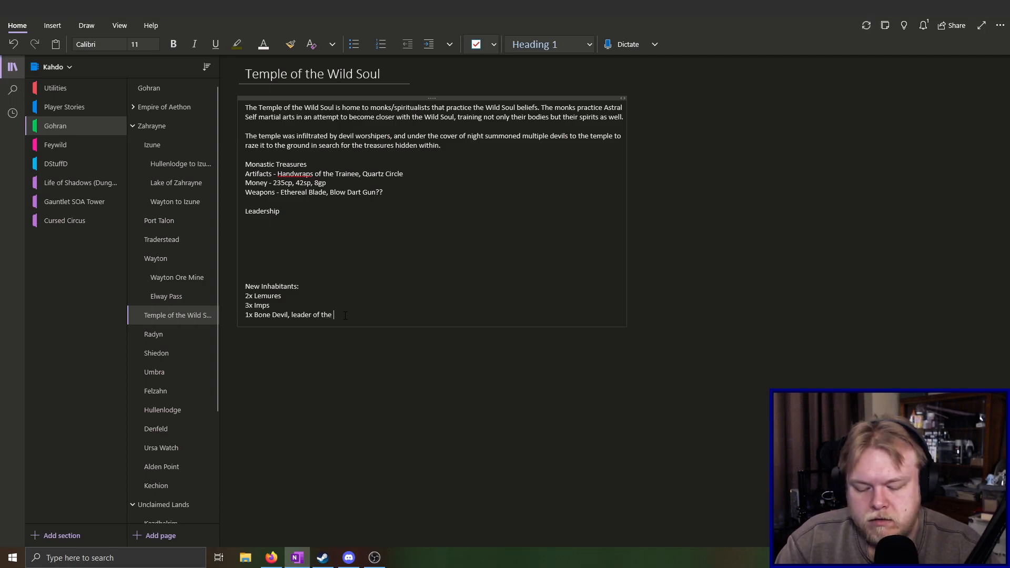
pyautogui.write('devil')
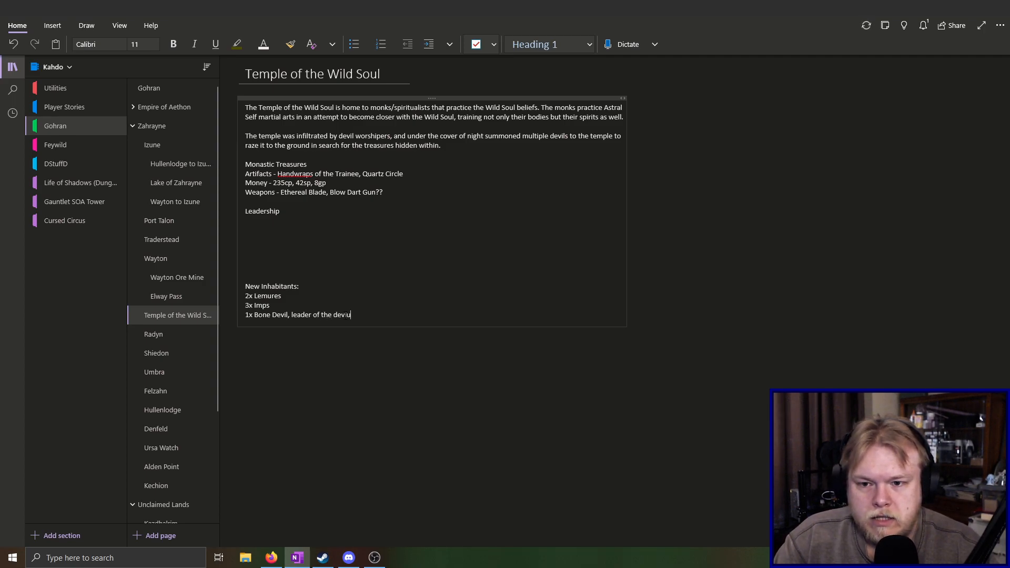
pyautogui.write('s in this ')
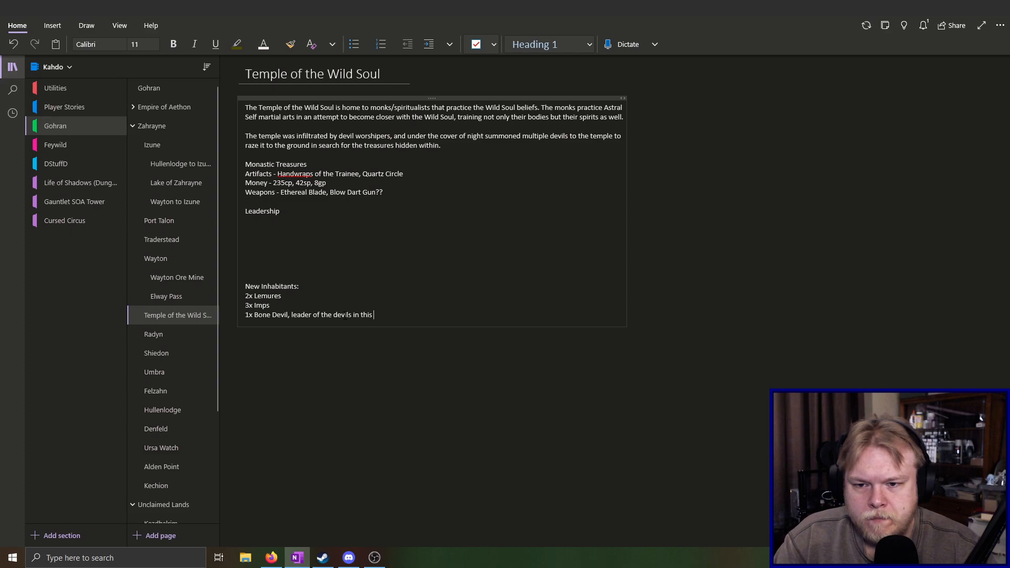
pyautogui.write('area')
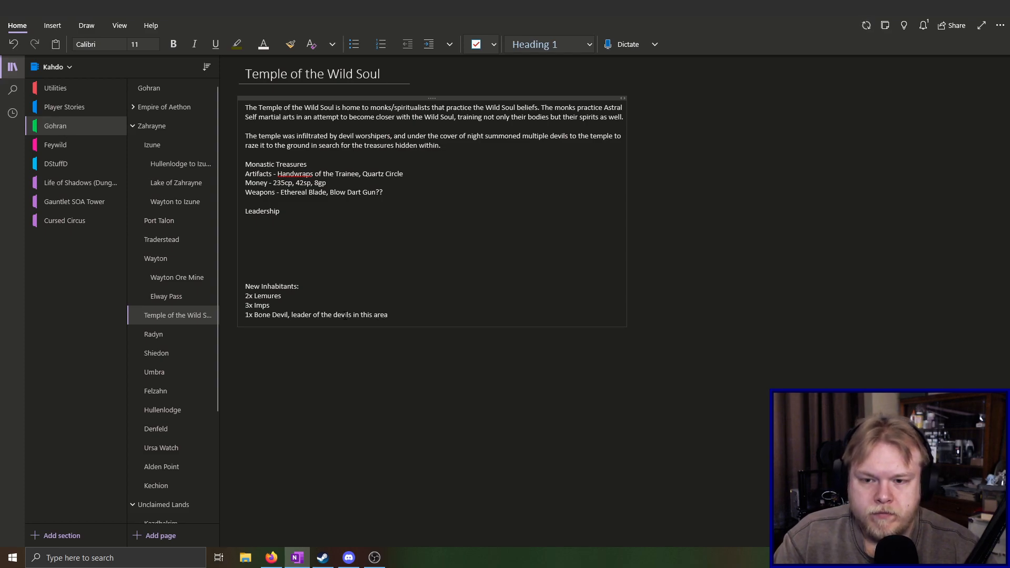
pyautogui.write('.')
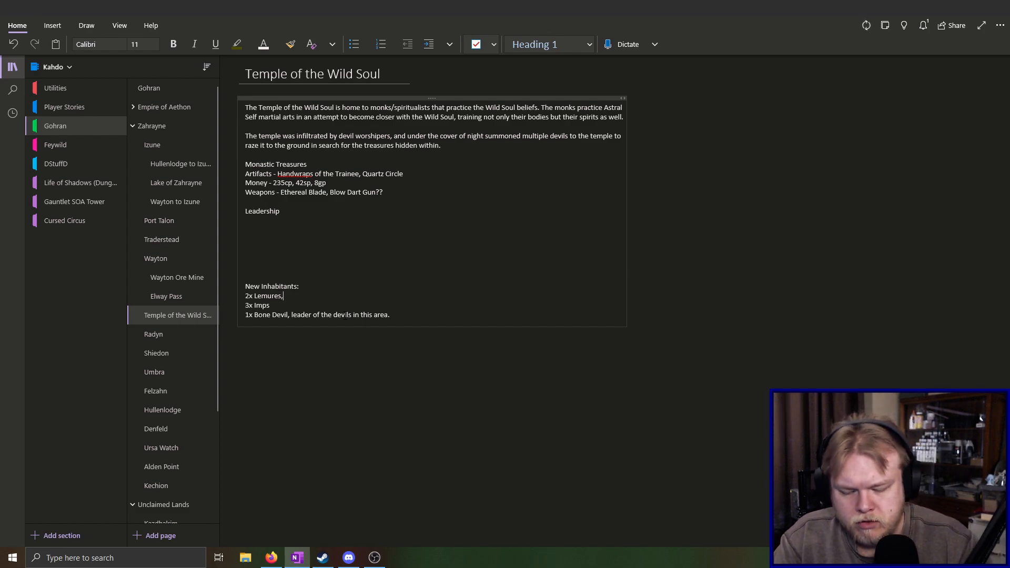
# Append ", new recruits from the monks at the temple" to the Lemures line
pyautogui.write('ew recruiuts fr')
pyautogui.press('BackSpace')
pyautogui.press('BackSpace')
pyautogui.press('BackSpace')
pyautogui.press('BackSpace')
pyautogui.press('BackSpace')
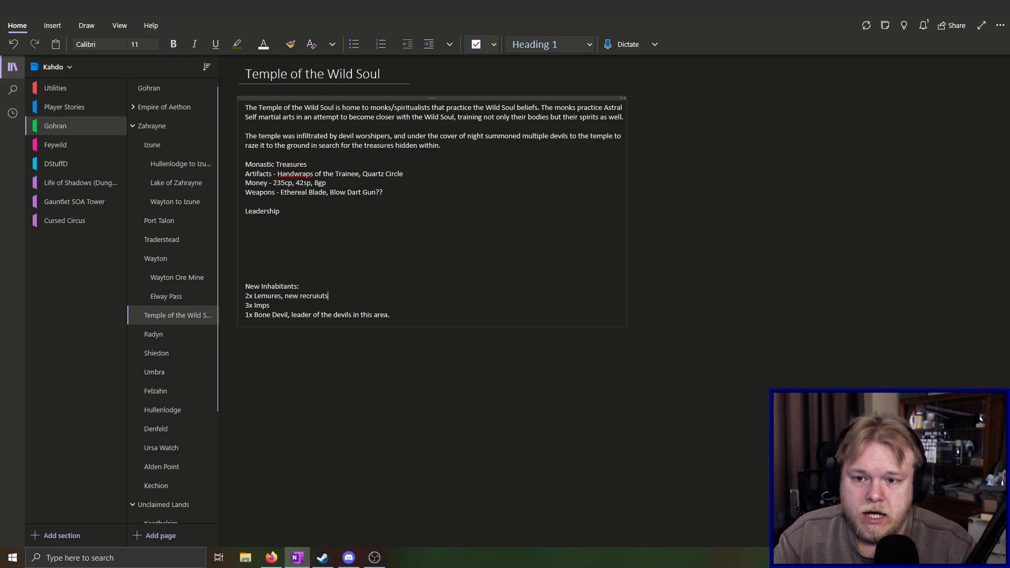
pyautogui.write('ts ')
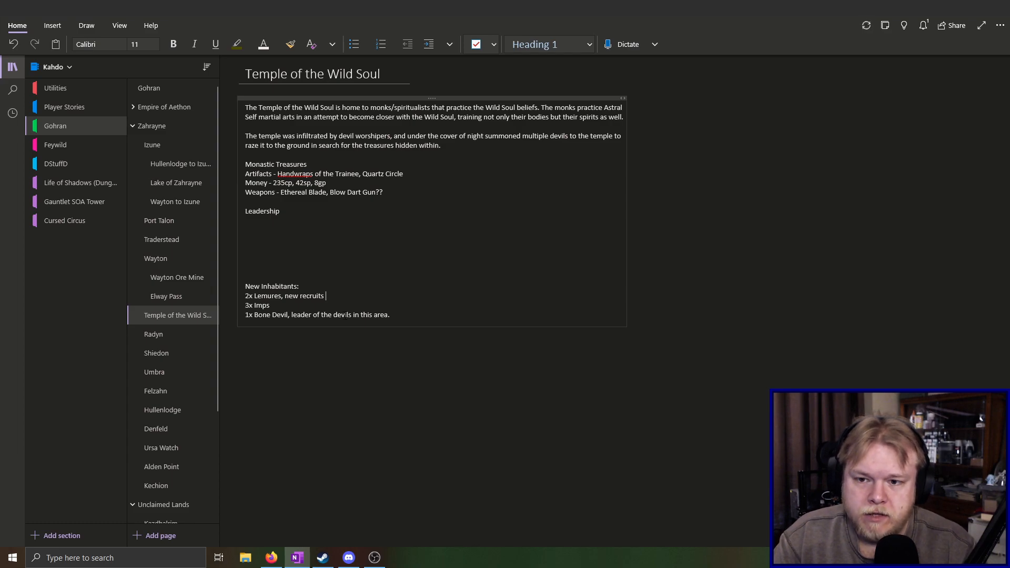
pyautogui.write('from the monks at the t')
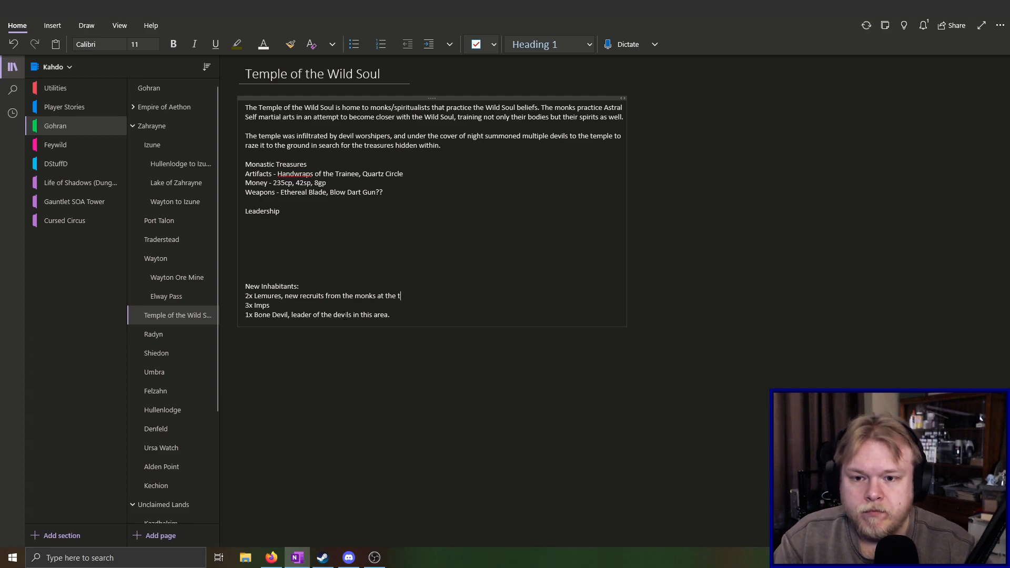
pyautogui.write('emple')
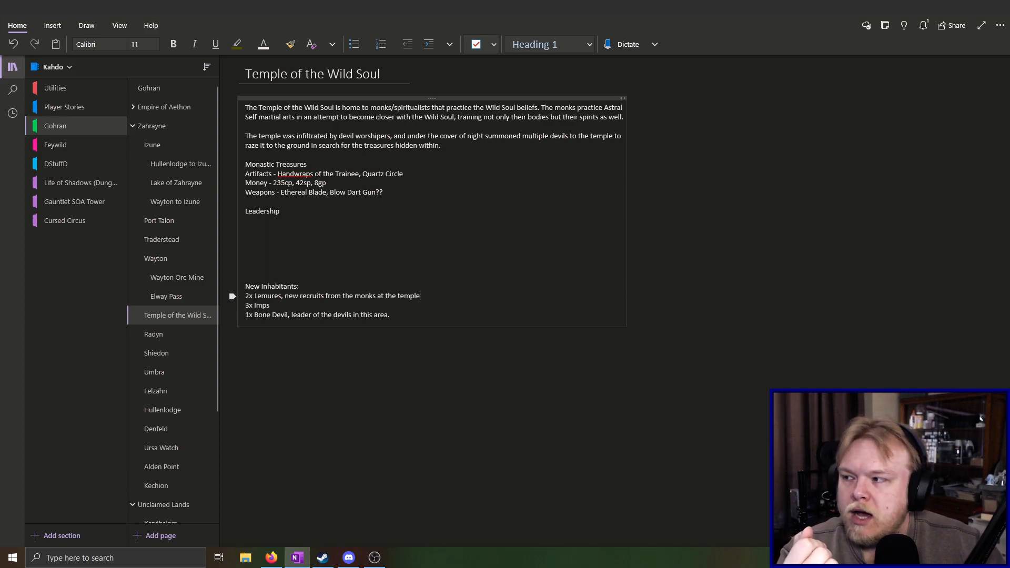
pyautogui.hotkey('alt', 'Tab')
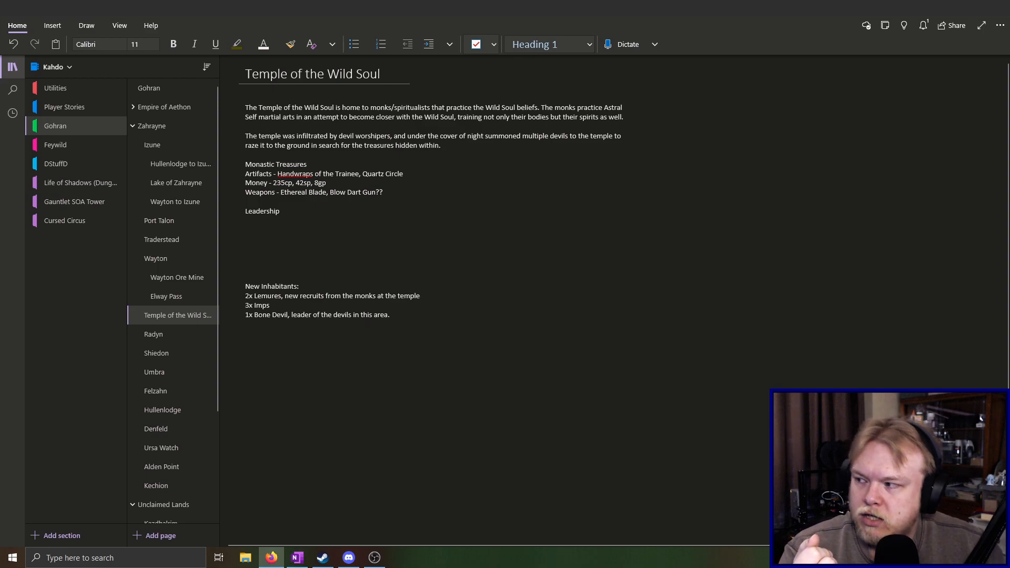
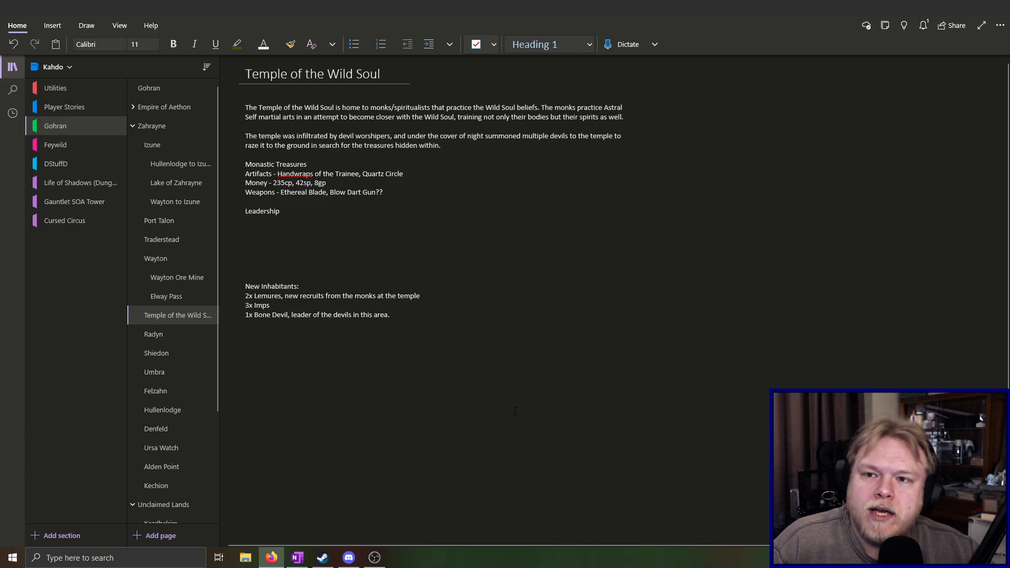
pyautogui.scroll(-3, 473, 395)
pyautogui.scroll(3, 473, 394)
pyautogui.scroll(-5, 473, 395)
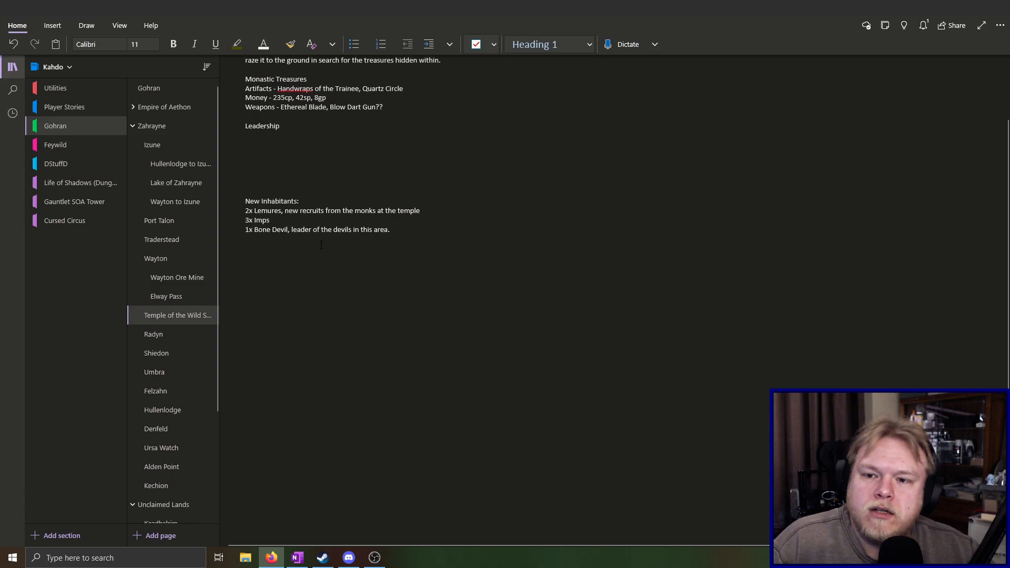
pyautogui.click(363, 221)
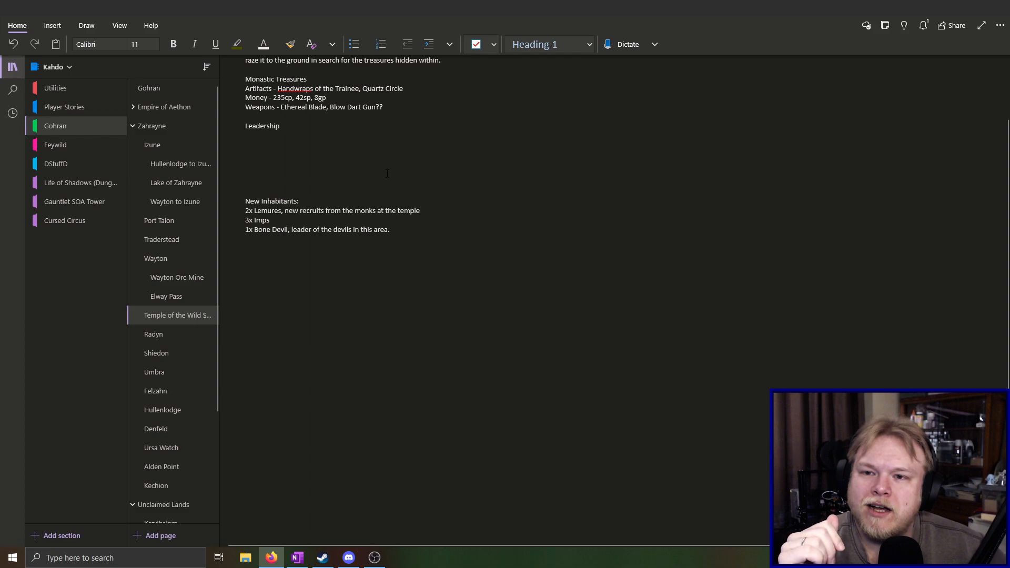
pyautogui.scroll(2, 386, 166)
pyautogui.scroll(-2, 404, 228)
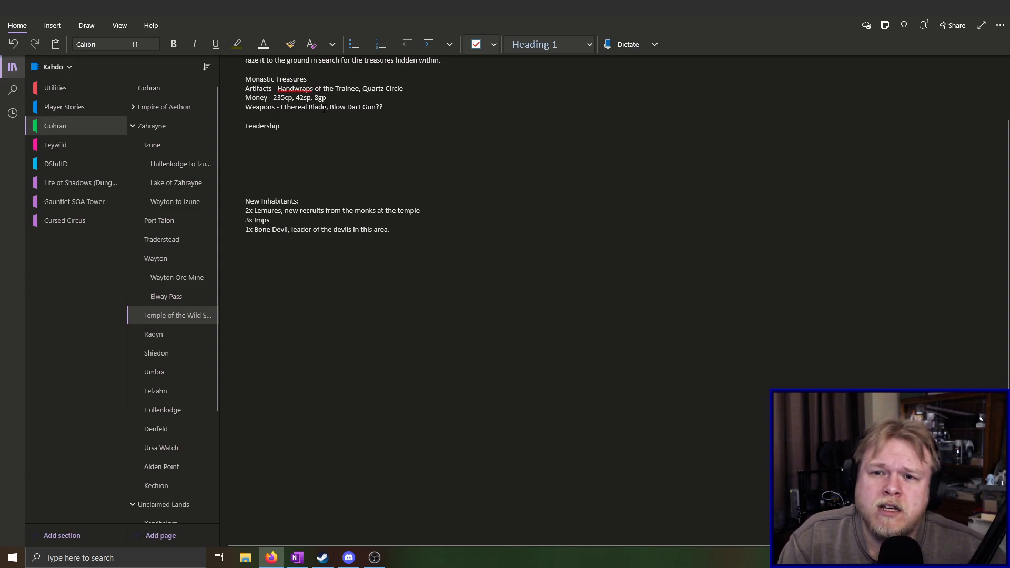
pyautogui.click(390, 109)
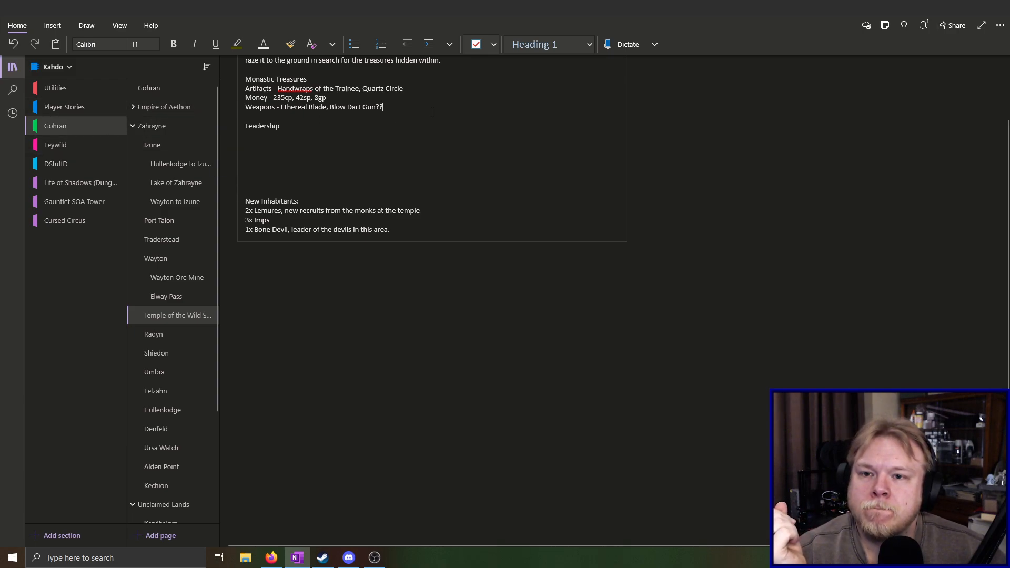
# Open the Homebrew Magic Items page in the Utilities section and add "Blow Dart Gun" as a new entry at the end
pyautogui.click(71, 89)
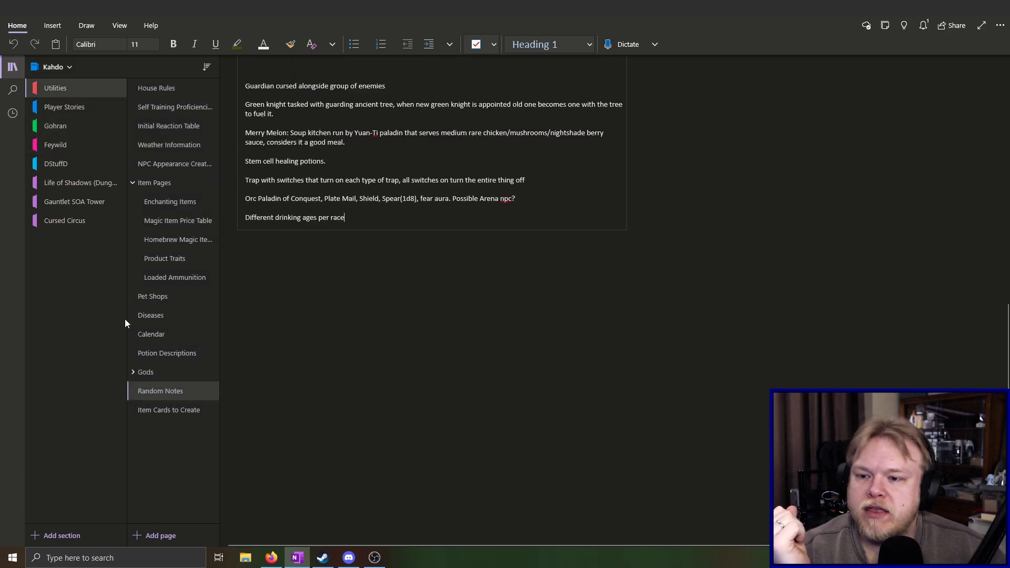
pyautogui.click(181, 240)
pyautogui.scroll(-10, 316, 363)
pyautogui.scroll(3, 320, 363)
pyautogui.click(267, 380)
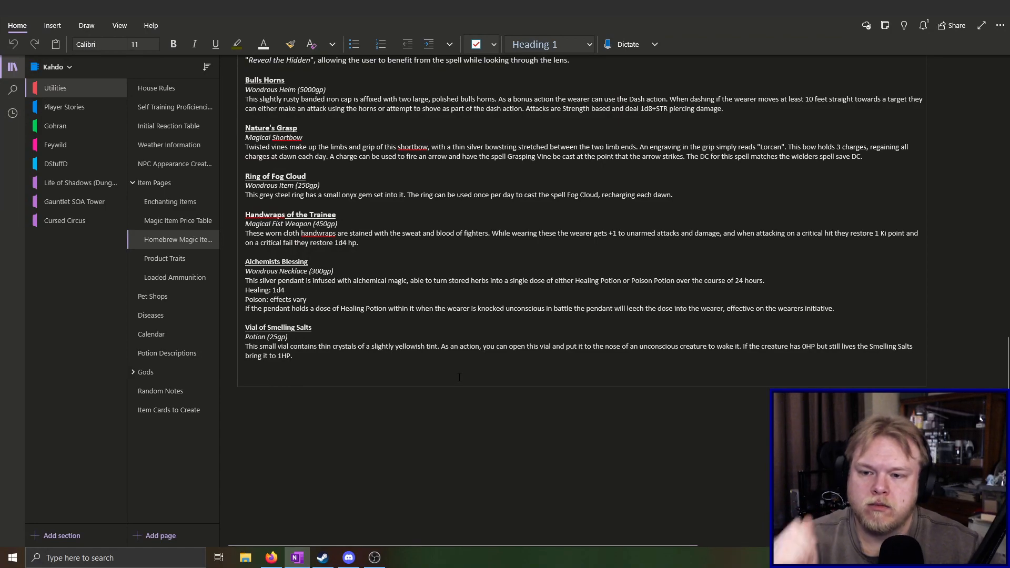
pyautogui.write('Bl')
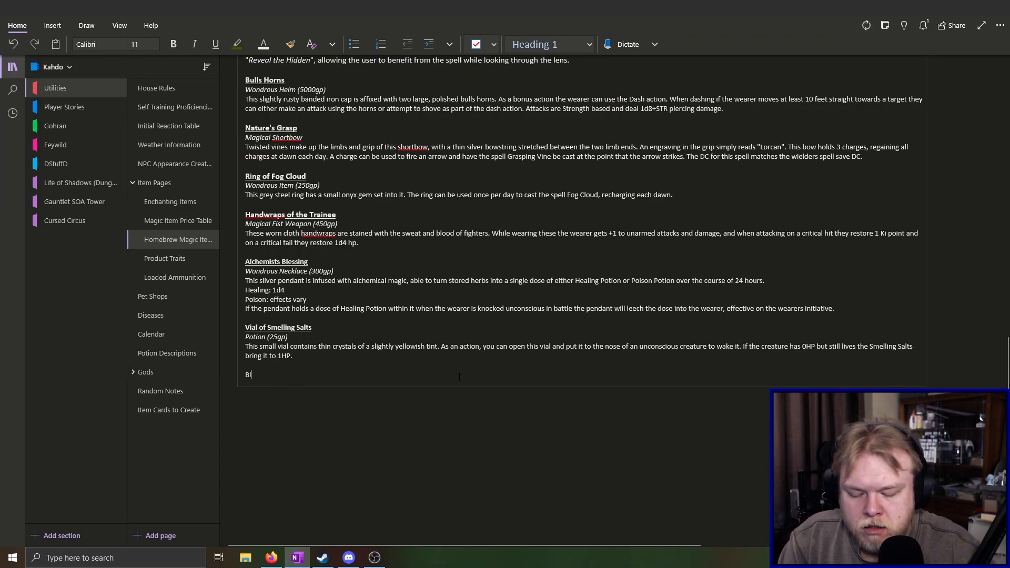
pyautogui.write('ow Dart Gun')
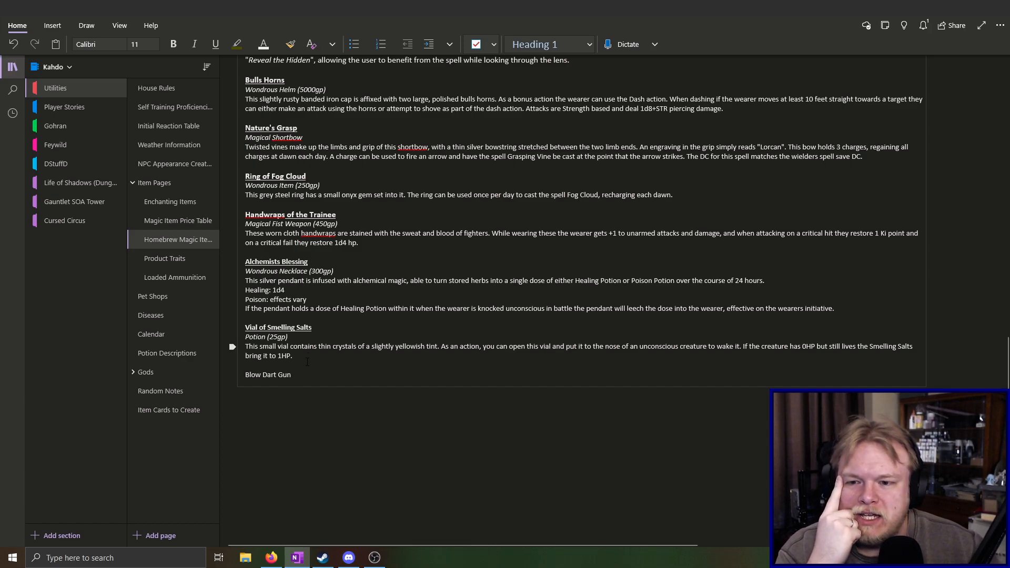
# Add the item type "Wondrous Weapon" under Blow Dart Gun and start its description line with "This"
pyautogui.press('Return')
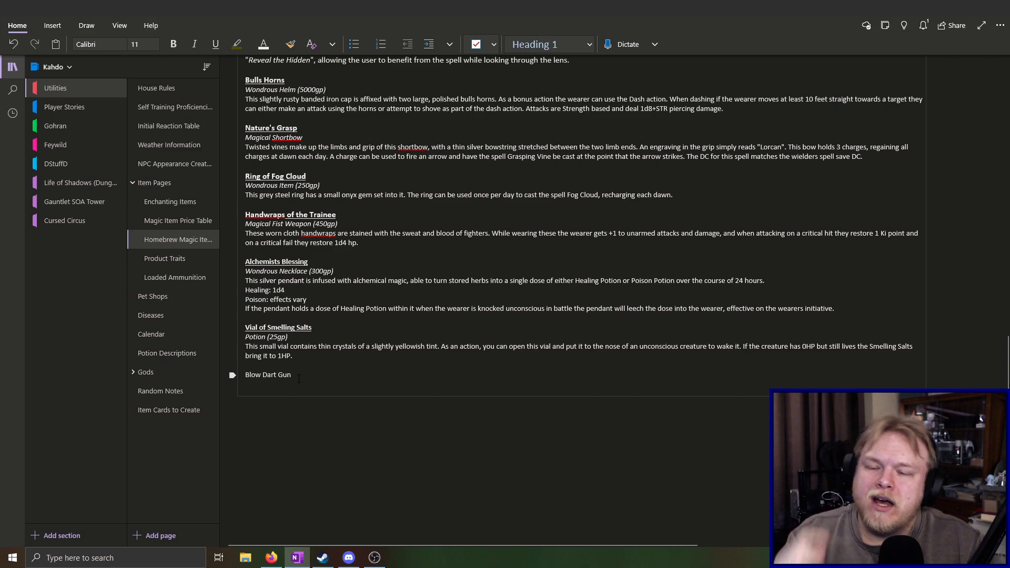
pyautogui.write('Wond')
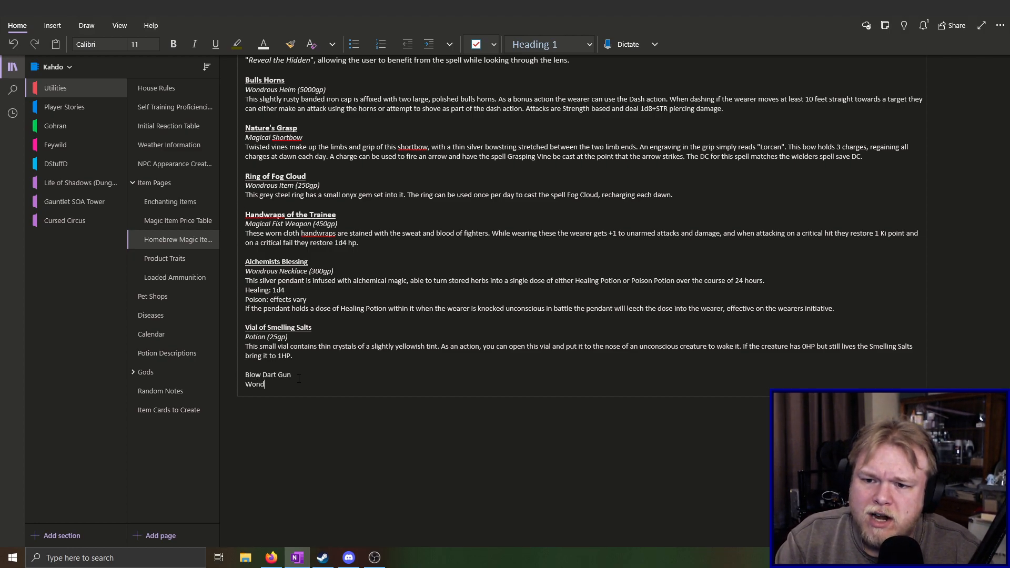
pyautogui.write('rous')
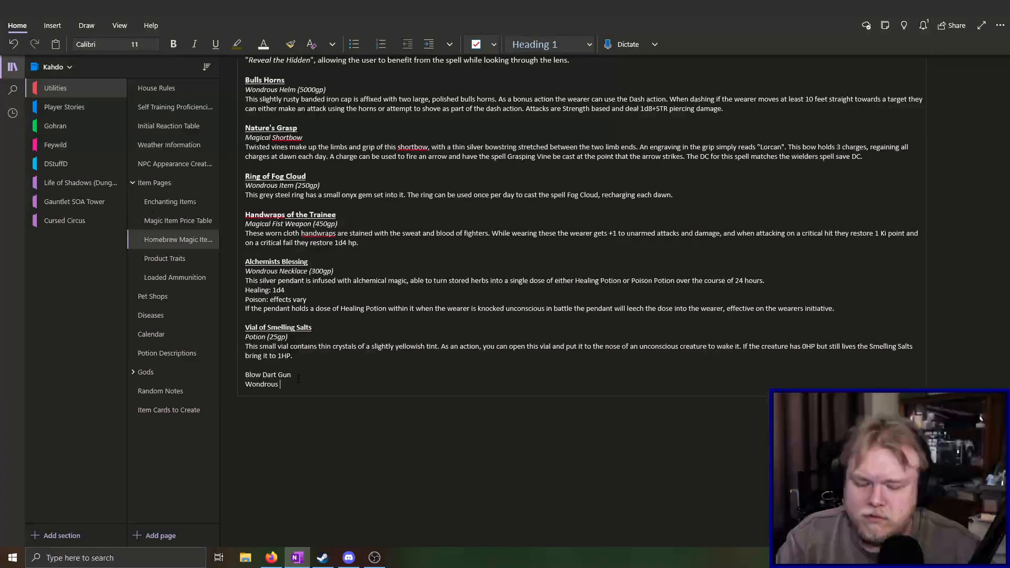
pyautogui.write(' Weapon')
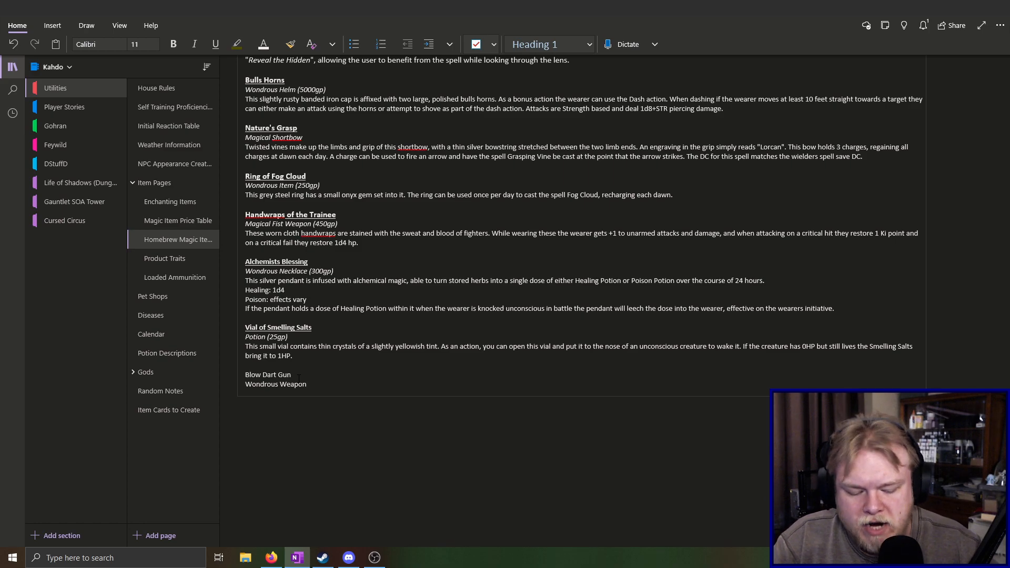
pyautogui.press('Return')
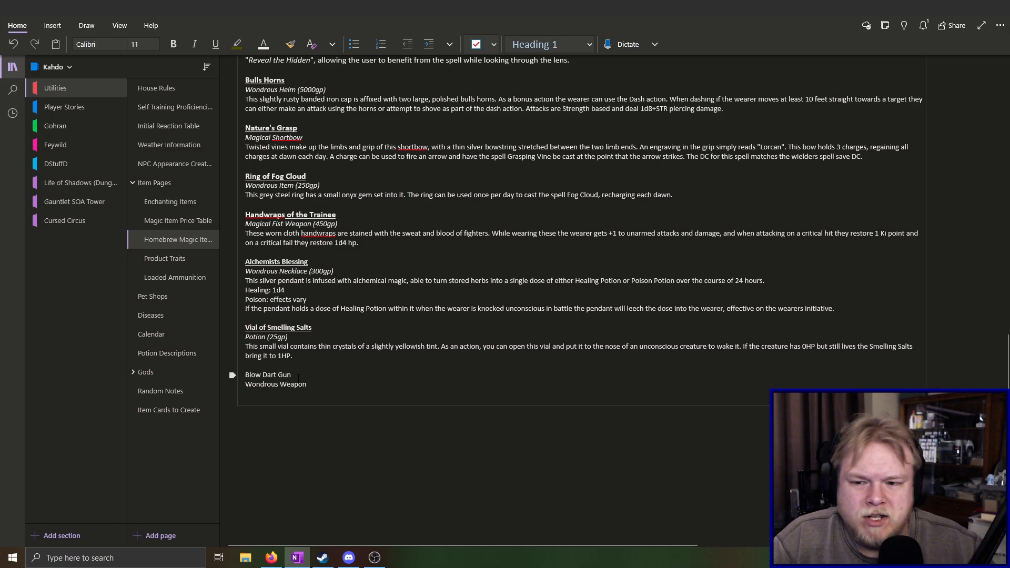
pyautogui.write('TH')
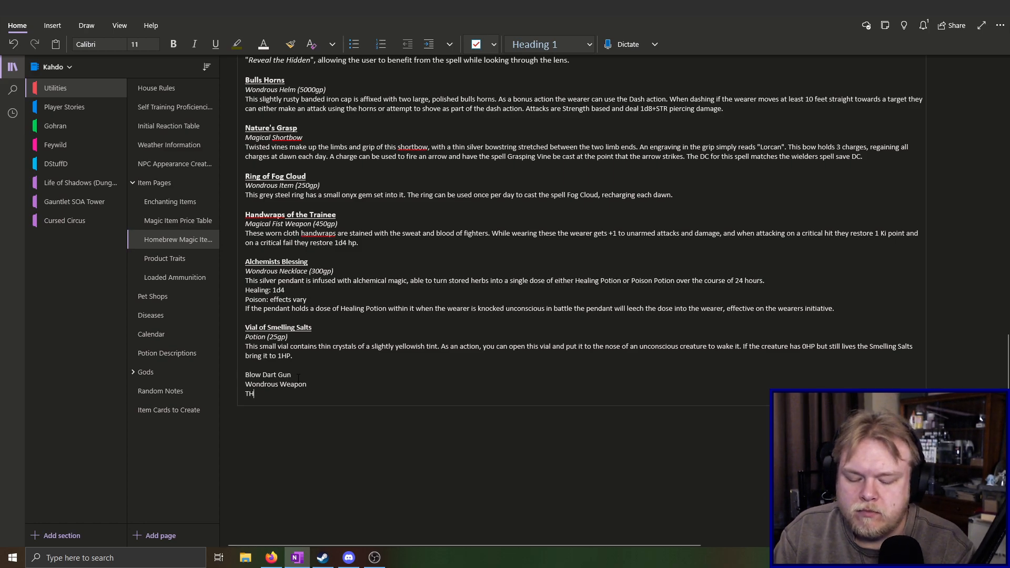
pyautogui.press('BackSpace')
pyautogui.write('his')
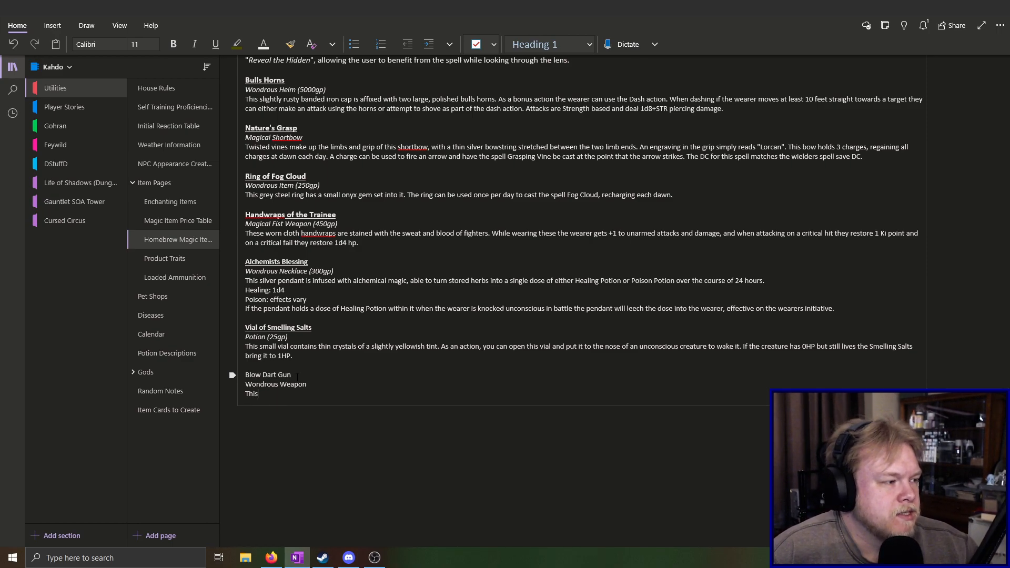
# Make the Blow Dart Gun title bold and underlined
pyautogui.moveTo(245, 374); pyautogui.dragTo(292, 375)
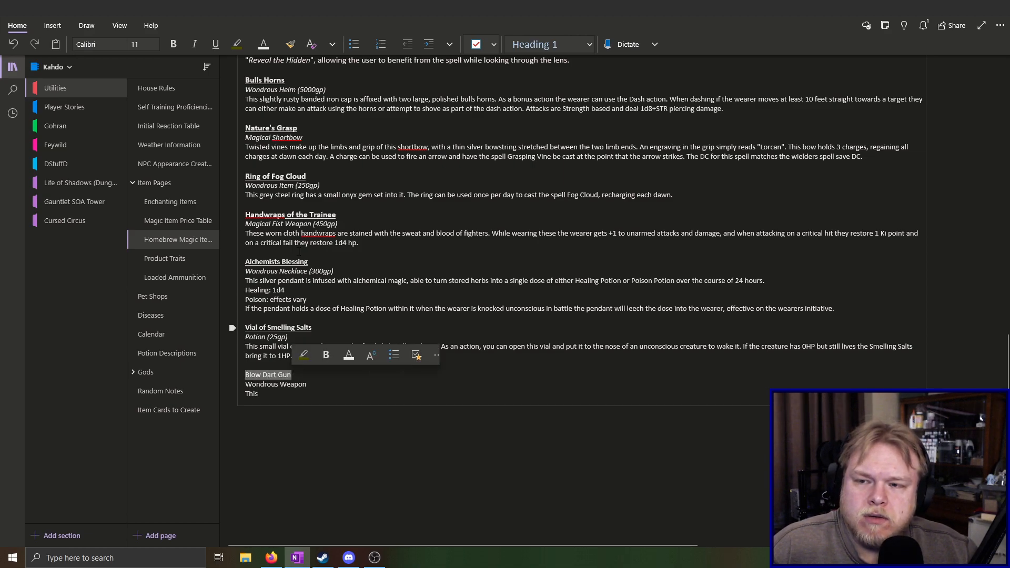
pyautogui.click(215, 45)
pyautogui.click(174, 45)
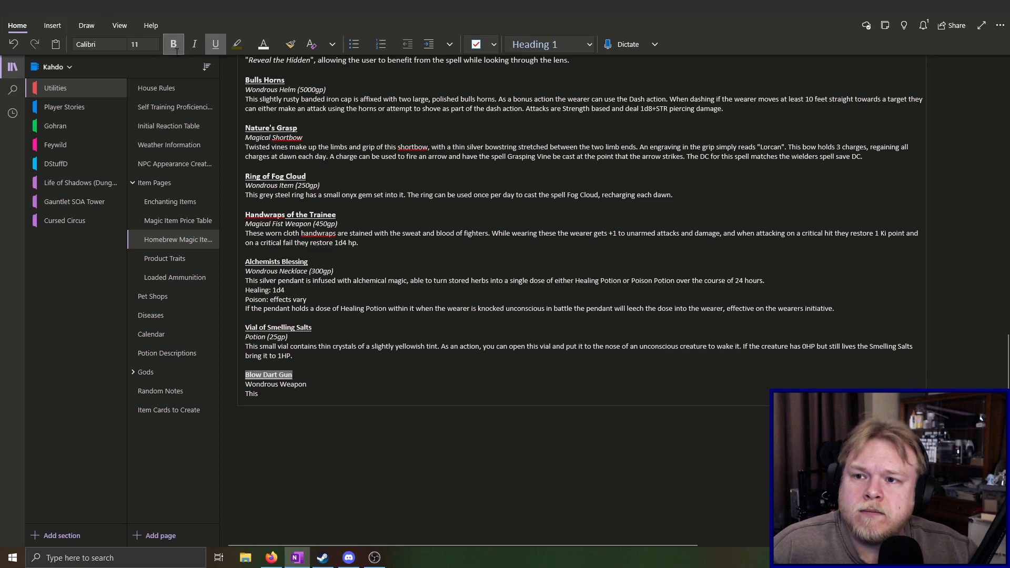
pyautogui.click(232, 385)
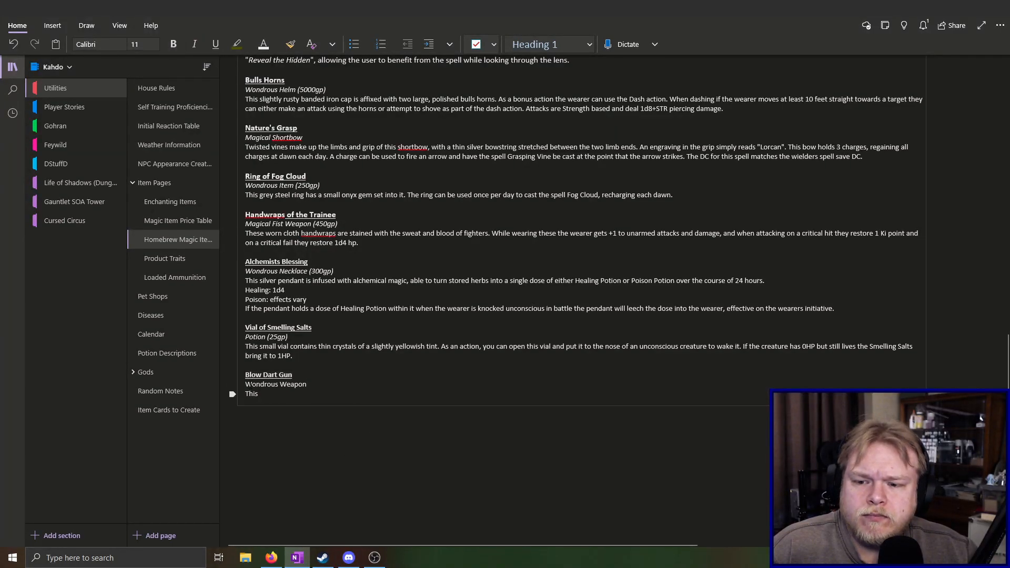
# Italicise the "Wondrous Weapon" line under the Blow Dart Gun title
pyautogui.moveTo(295, 377); pyautogui.dragTo(306, 386)
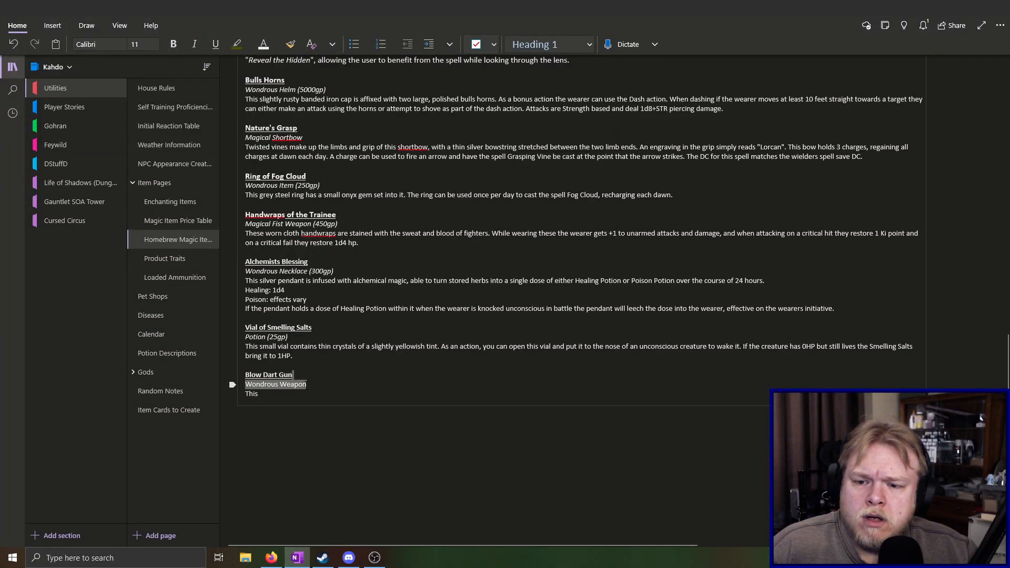
pyautogui.click(267, 388)
pyautogui.doubleClick(250, 385)
pyautogui.click(250, 385)
pyautogui.doubleClick(251, 385)
pyautogui.tripleClick(250, 385)
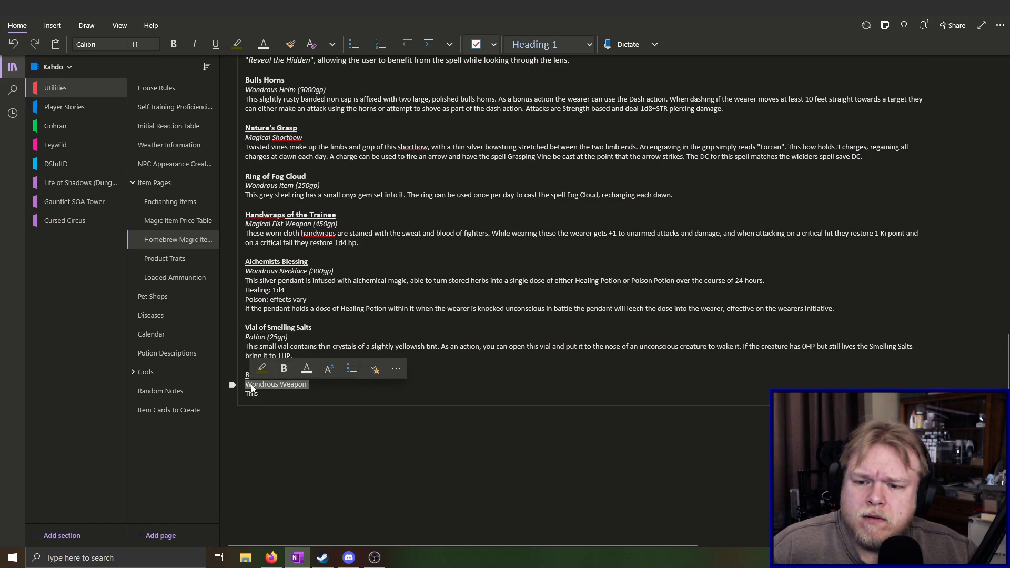
pyautogui.click(194, 44)
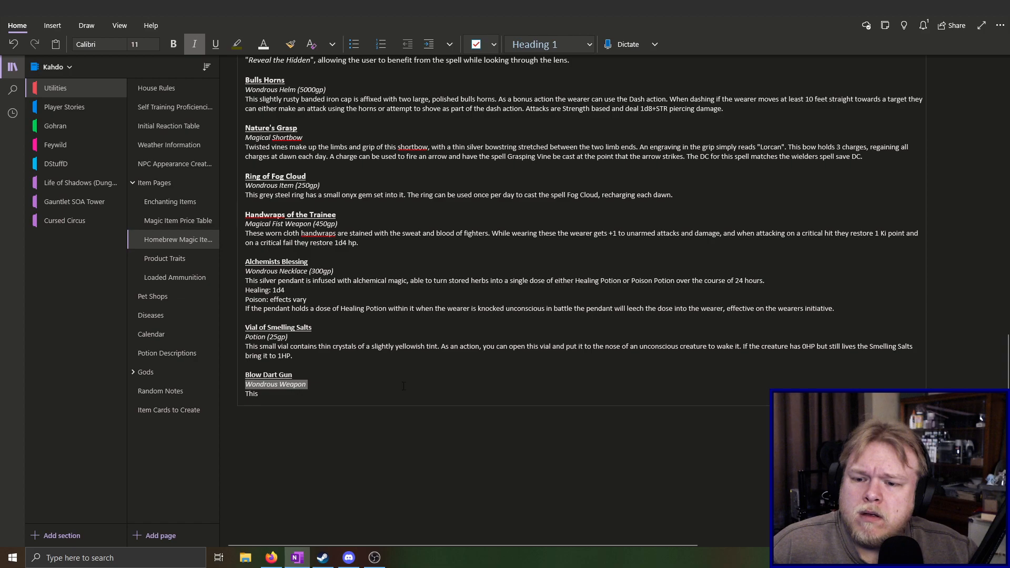
pyautogui.click(333, 399)
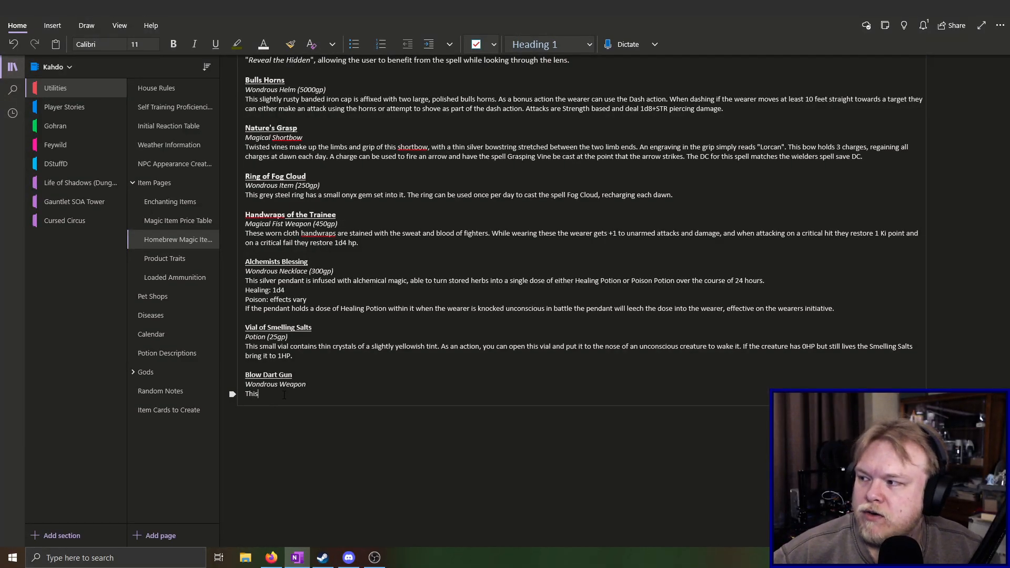
pyautogui.hotkey('alt', 'Tab')
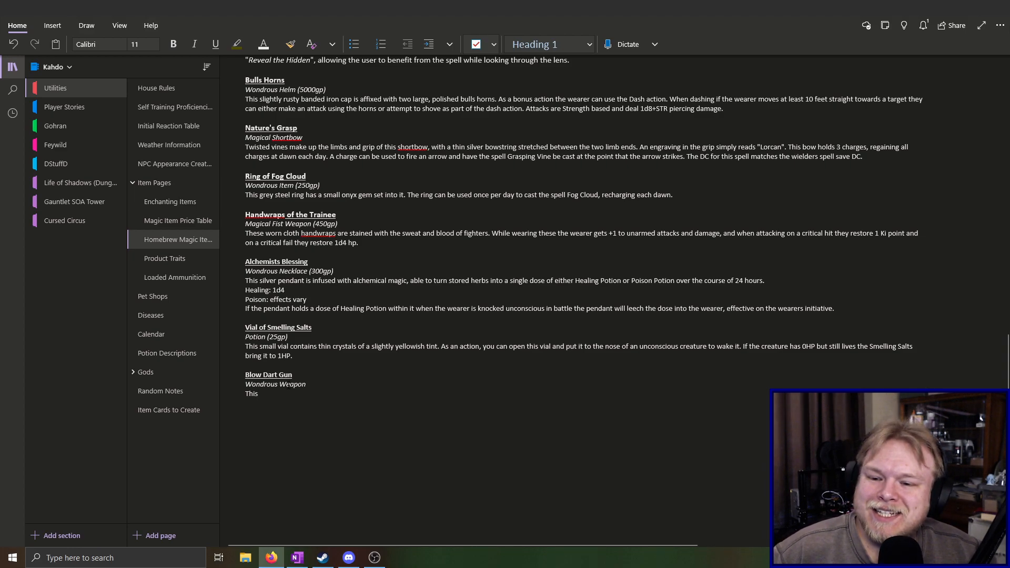
pyautogui.click(286, 391)
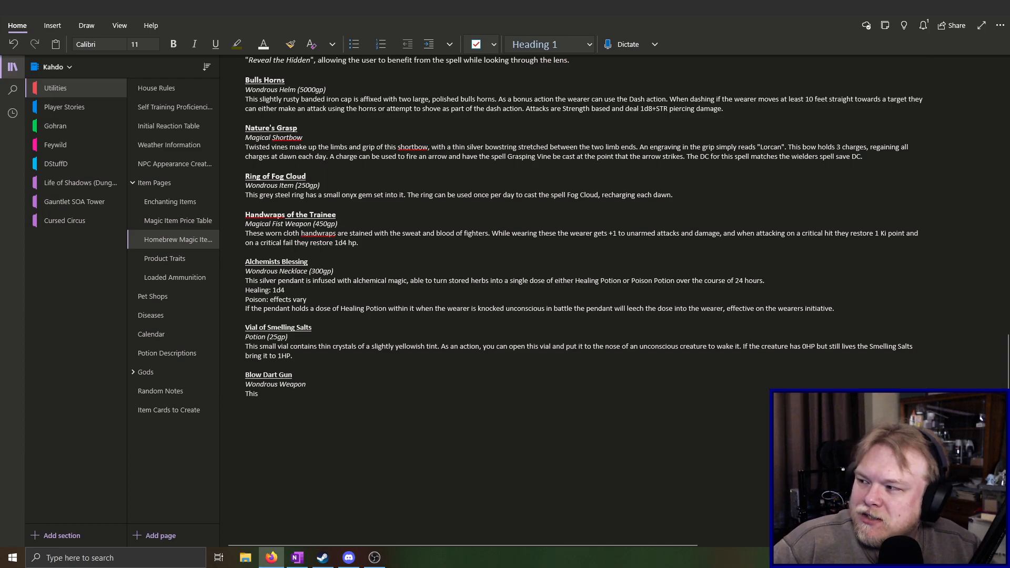
# Add the ability ideas "Hunters Mark? Hex?" on a new line below the Blow Dart Gun description
pyautogui.click(295, 398)
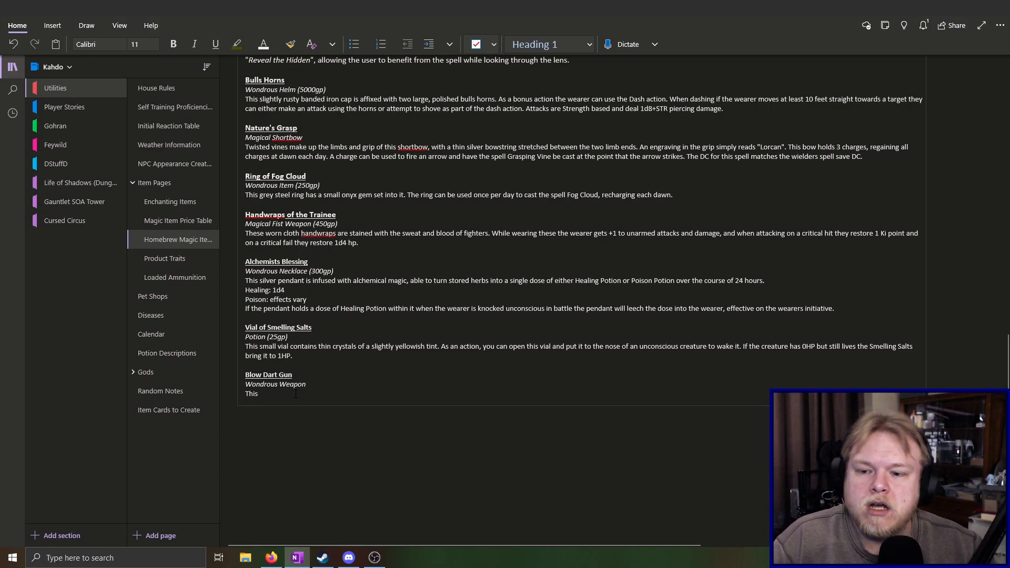
pyautogui.press('Return')
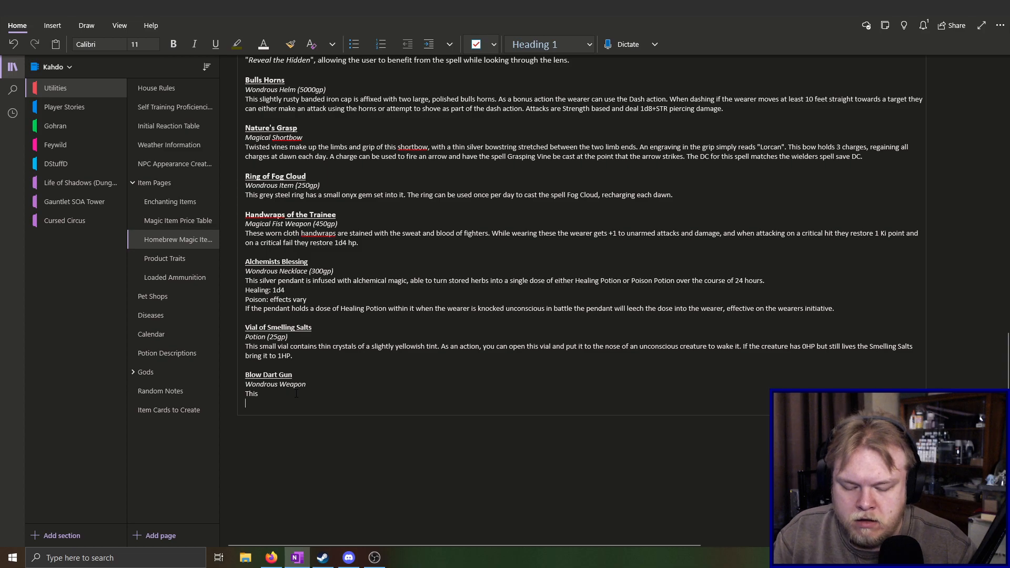
pyautogui.write('Hunters Mark?')
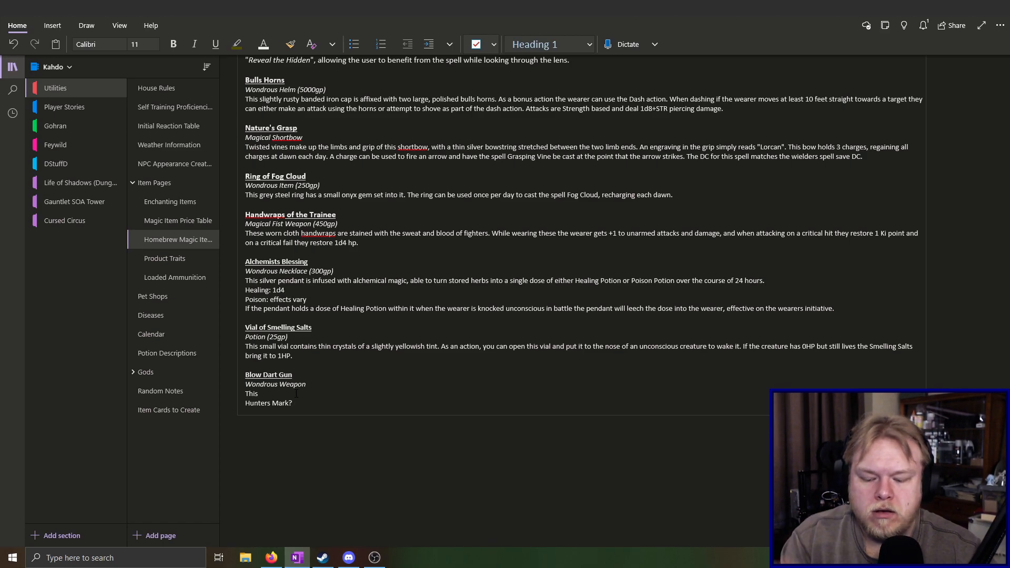
pyautogui.write('Hex?')
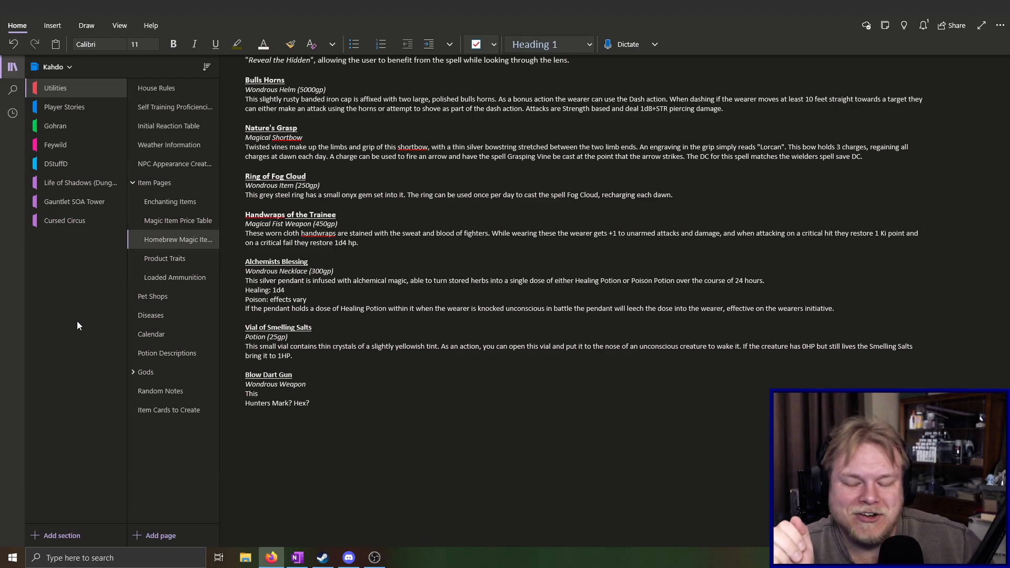
# Append "Acupuncture Healing?" to the ability ideas line, using the spelling suggestion to correct "Acupuncture"
pyautogui.click(343, 404)
pyautogui.write('Accupuncture Healing?')
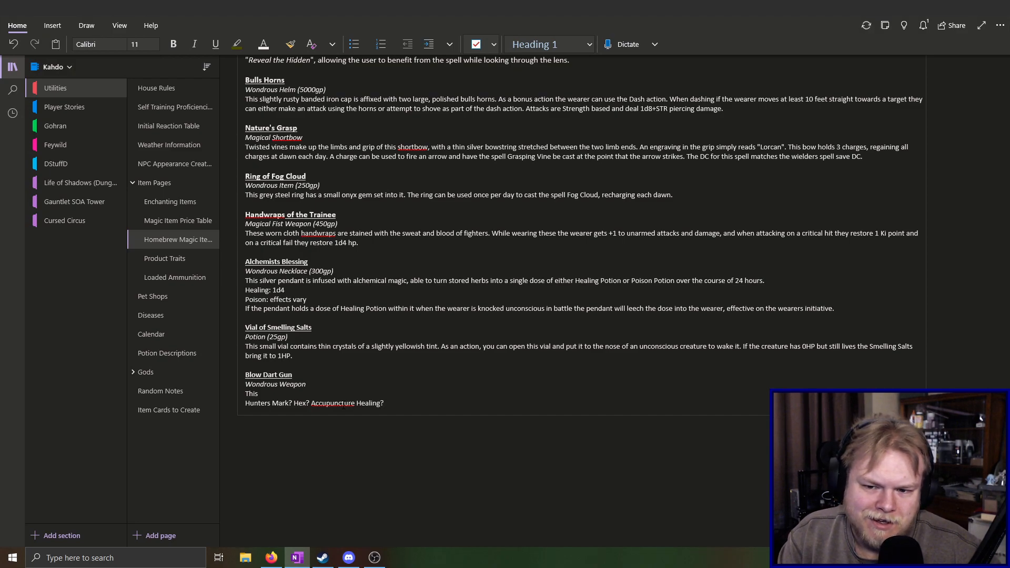
pyautogui.rightClick(343, 405)
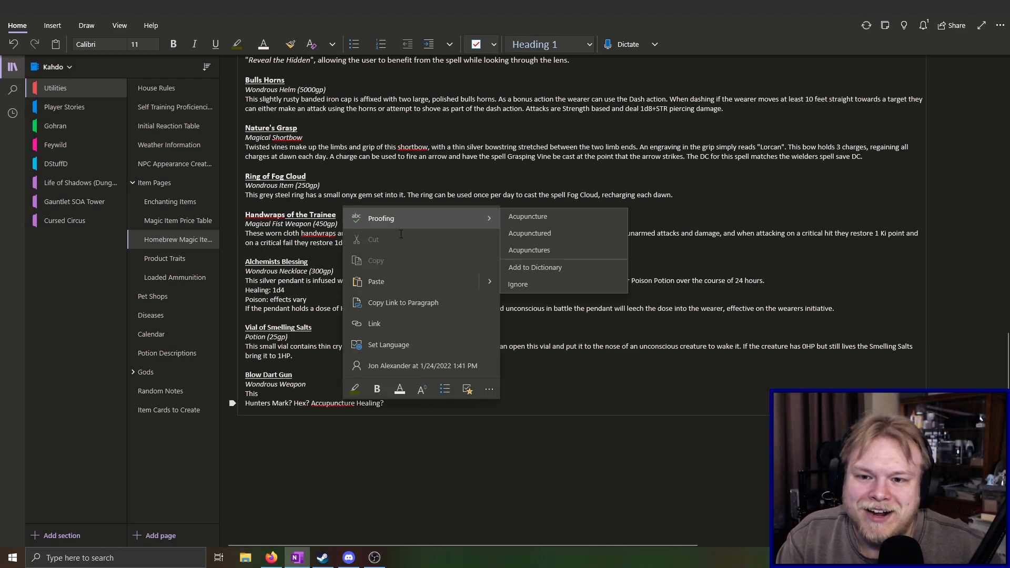
pyautogui.click(532, 217)
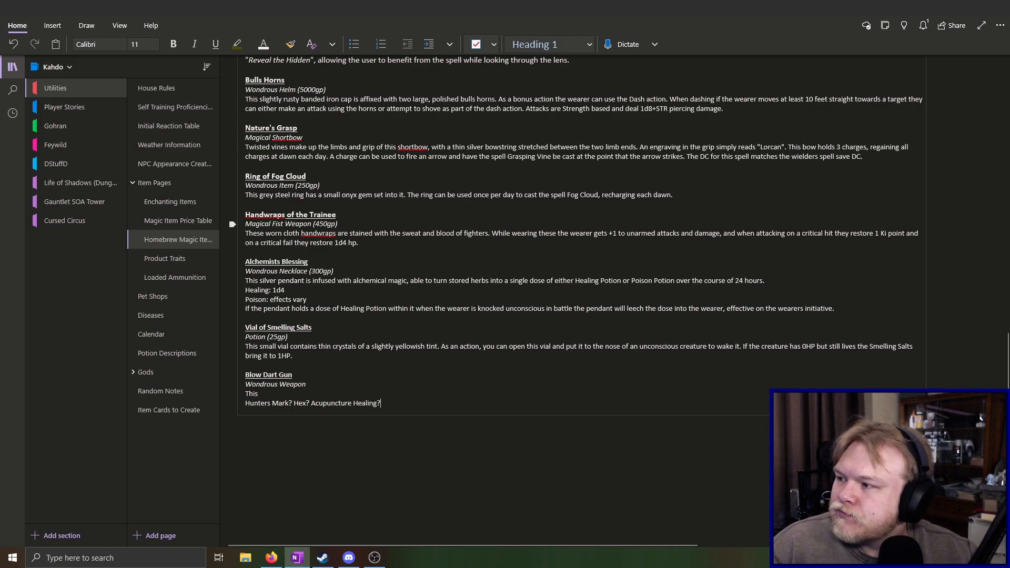
pyautogui.hotkey('alt', 'Tab')
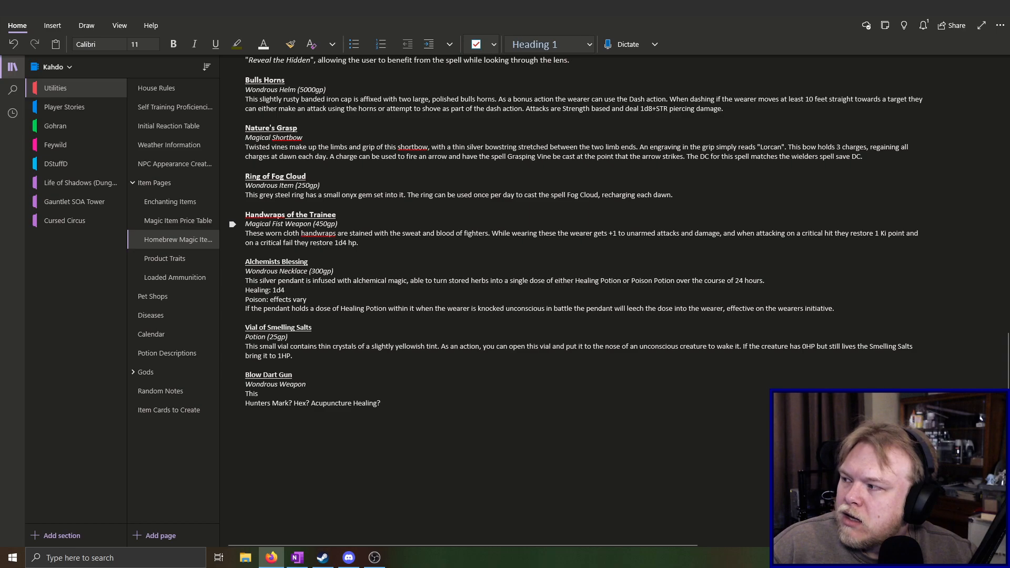
pyautogui.click(404, 402)
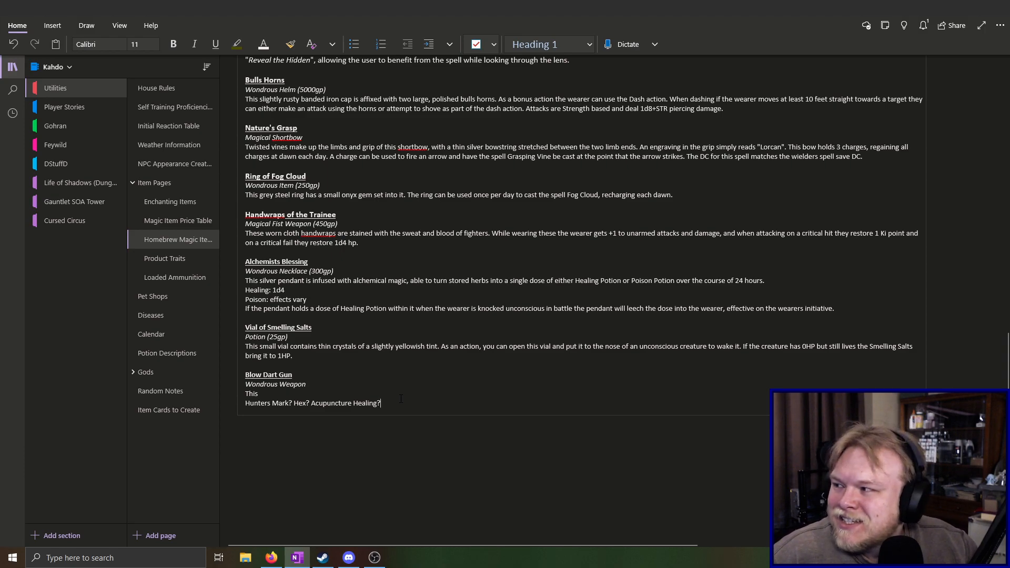
pyautogui.hotkey('alt', 'Tab')
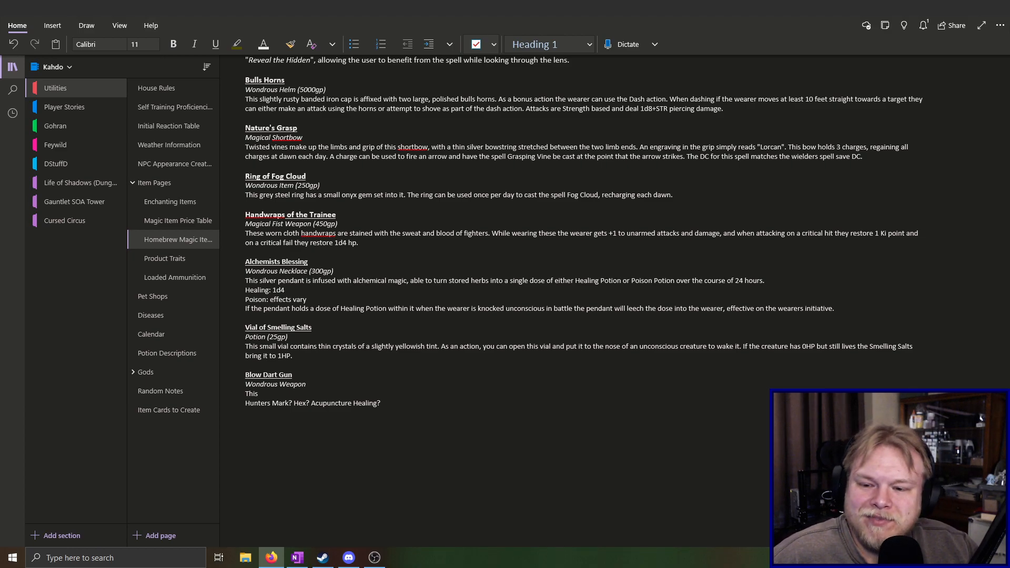
pyautogui.click(396, 401)
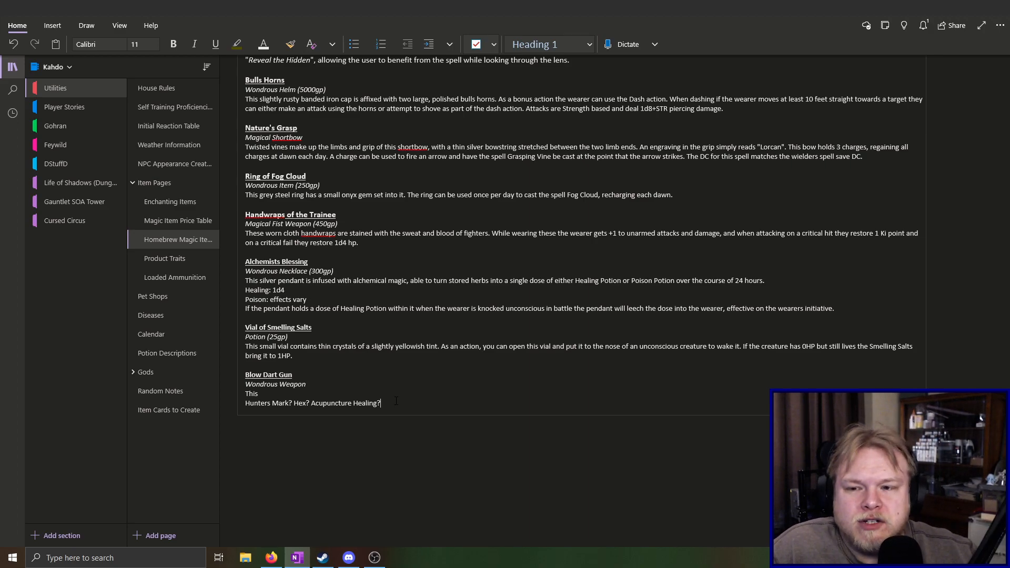
# Review the existing Ethereal Blade and Quartz Circle entries on the Homebrew Magic Items page, highlighting their descriptions while reading
pyautogui.scroll(10, 397, 401)
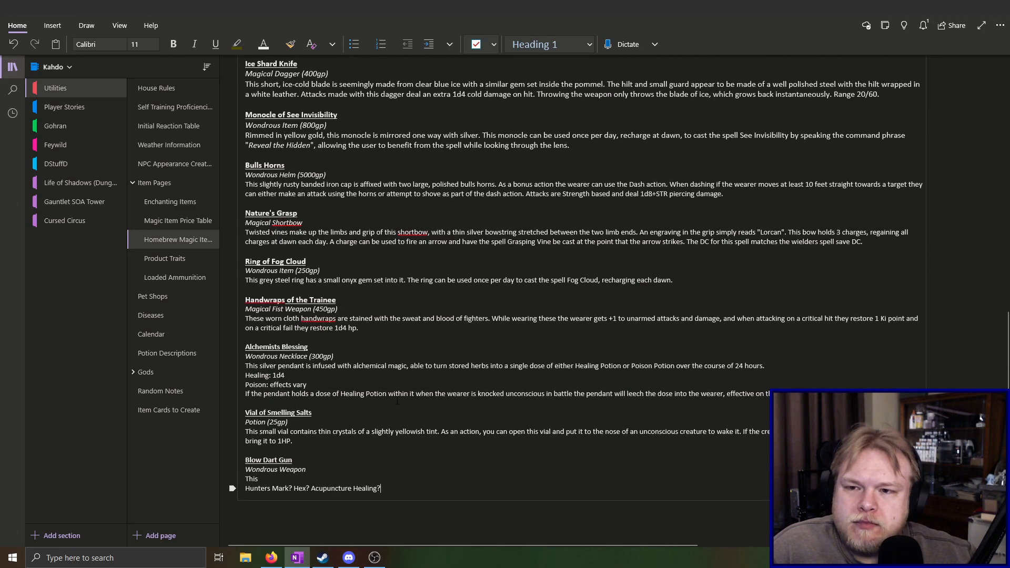
pyautogui.scroll(8, 397, 401)
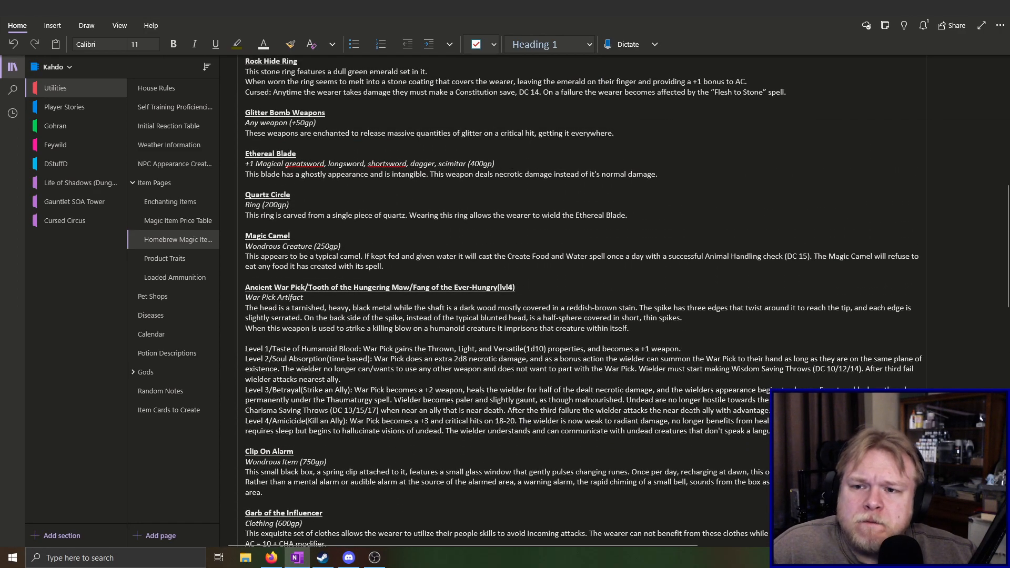
pyautogui.scroll(8, 397, 401)
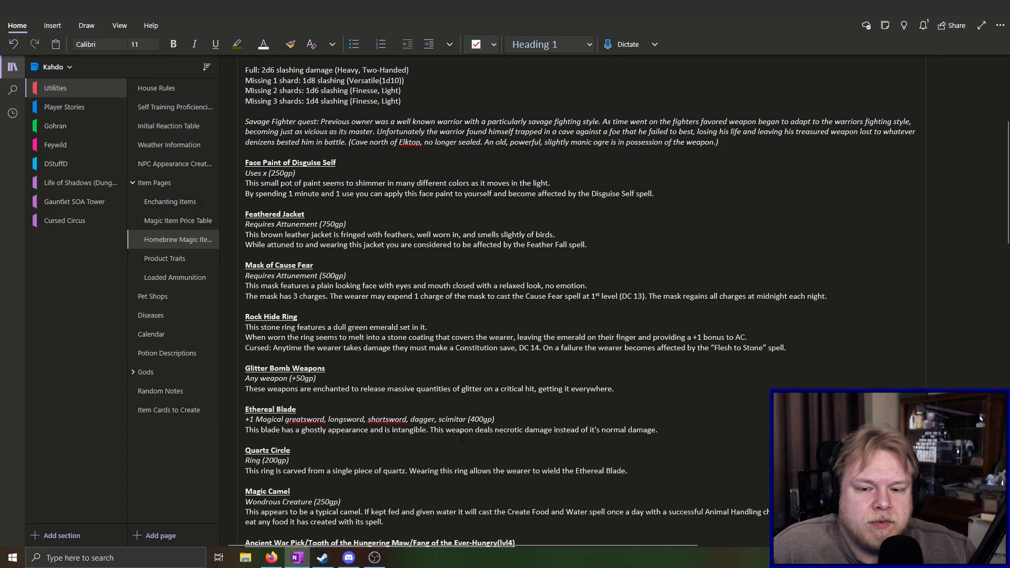
pyautogui.moveTo(431, 429); pyautogui.dragTo(658, 431)
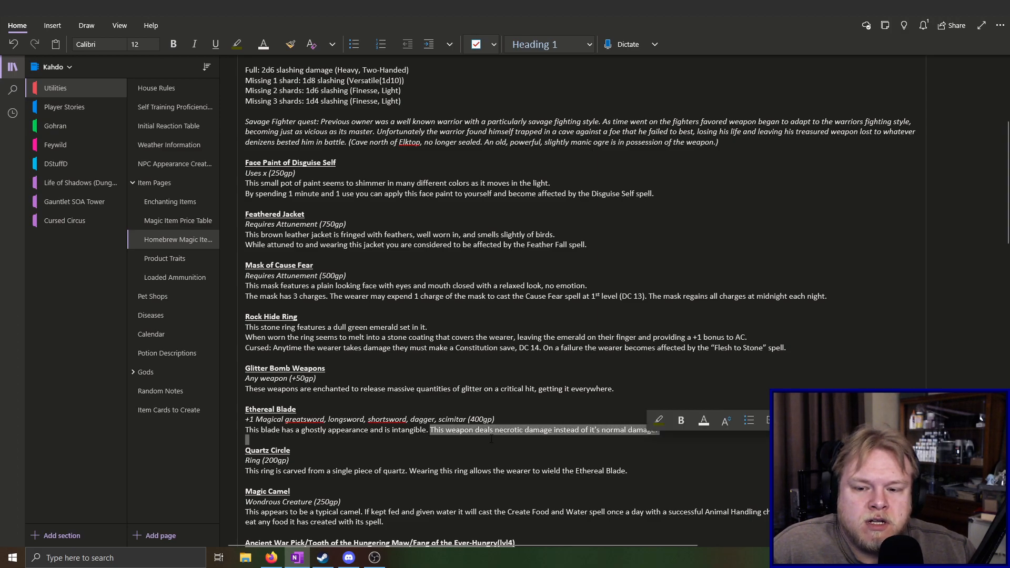
pyautogui.click(356, 431)
pyautogui.moveTo(377, 431); pyautogui.dragTo(429, 431)
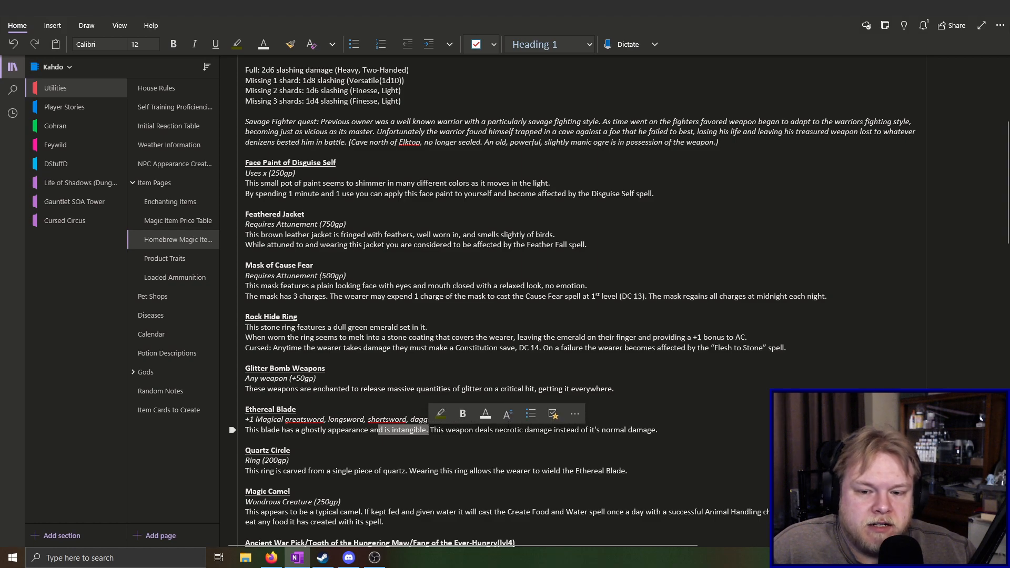
pyautogui.click(495, 430)
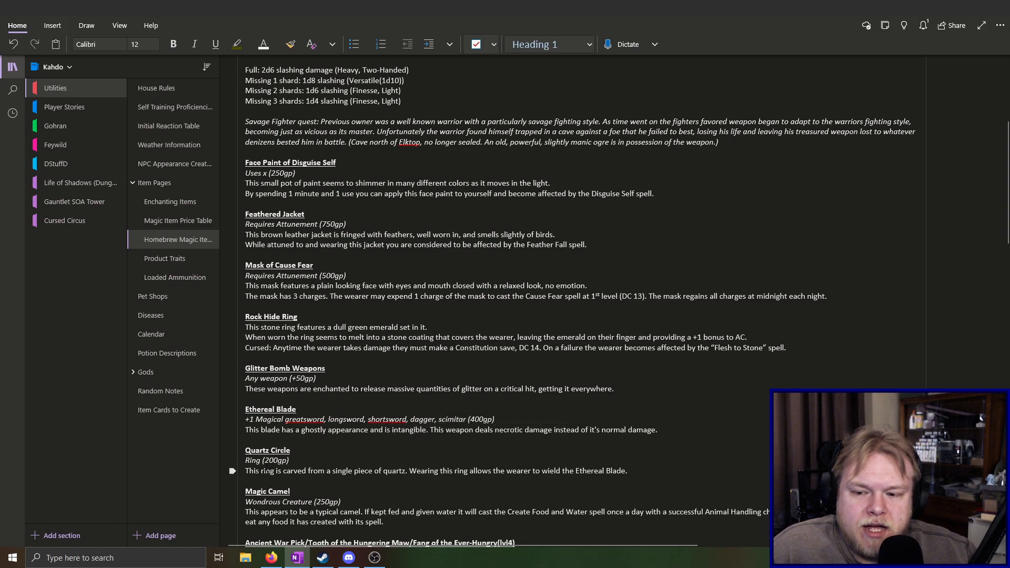
pyautogui.moveTo(291, 462); pyautogui.dragTo(629, 468)
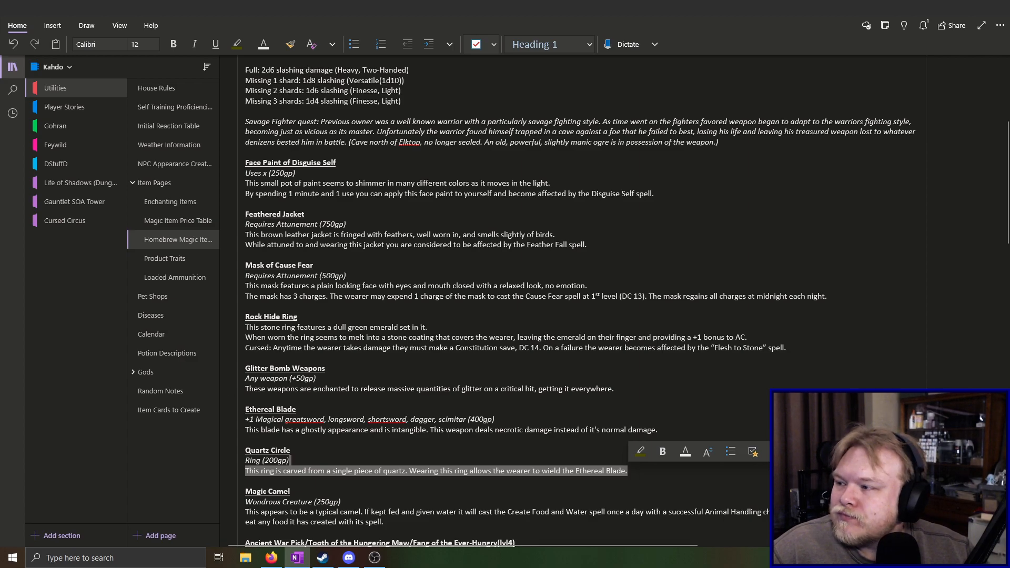
pyautogui.hotkey('alt', 'Tab')
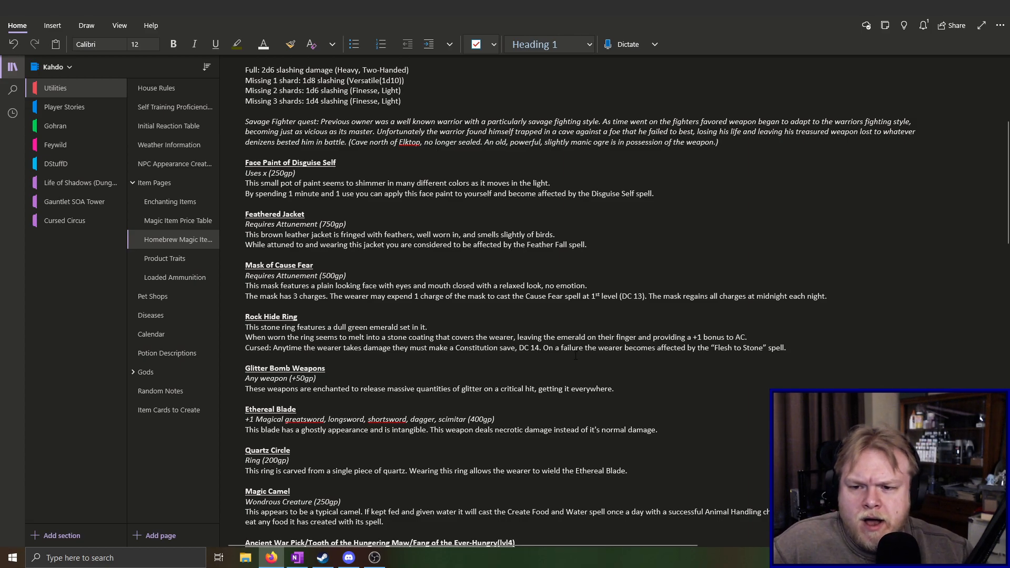
# Append "Boomerang Darts?" to the ability ideas line of the Blow Dart Gun entry
pyautogui.scroll(-15, 579, 294)
pyautogui.click(380, 237)
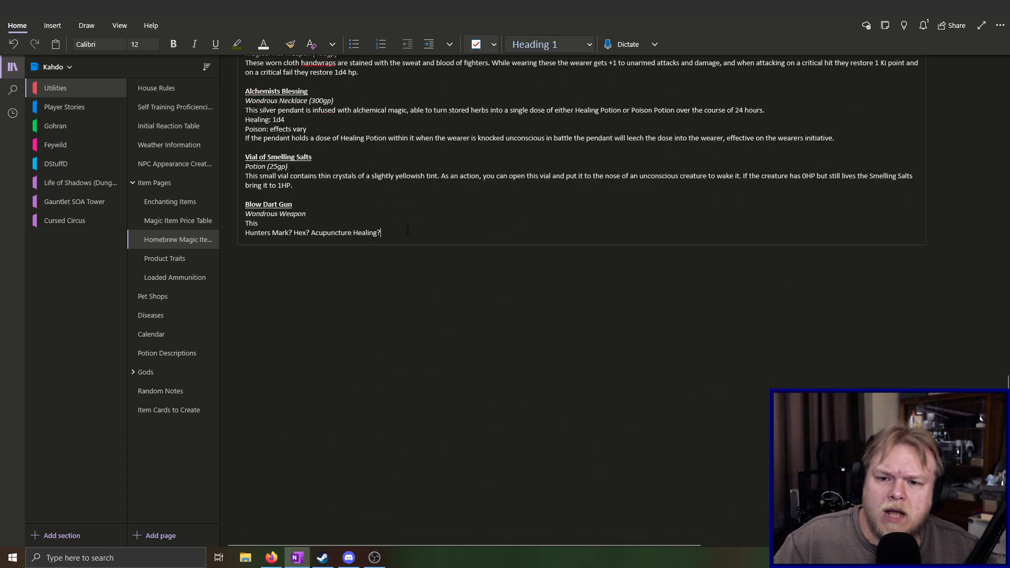
pyautogui.write('Boomerag')
pyautogui.press('BackSpace')
pyautogui.write('ng Darts?')
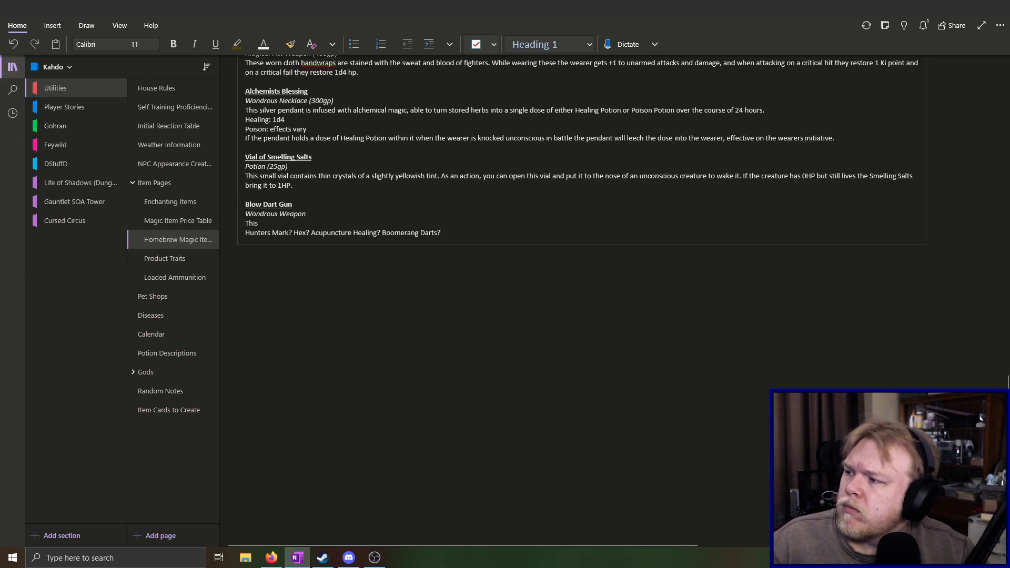
# Add "Shotgun?" at the end of the Blow Dart Gun's ability ideas line, after "Boomerang Darts?"
pyautogui.hotkey('alt', 'Tab')
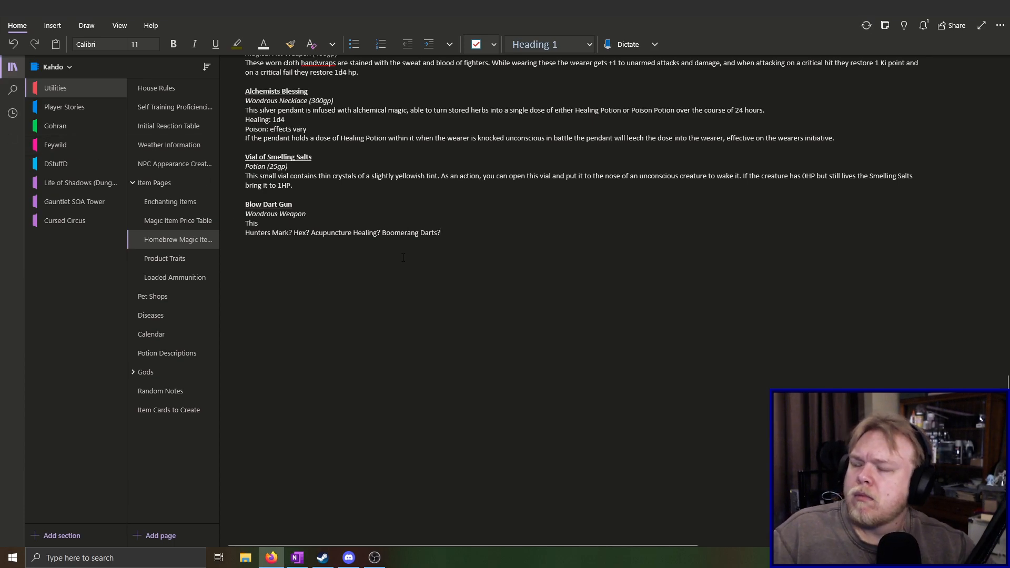
pyautogui.hotkey('alt', 'Tab')
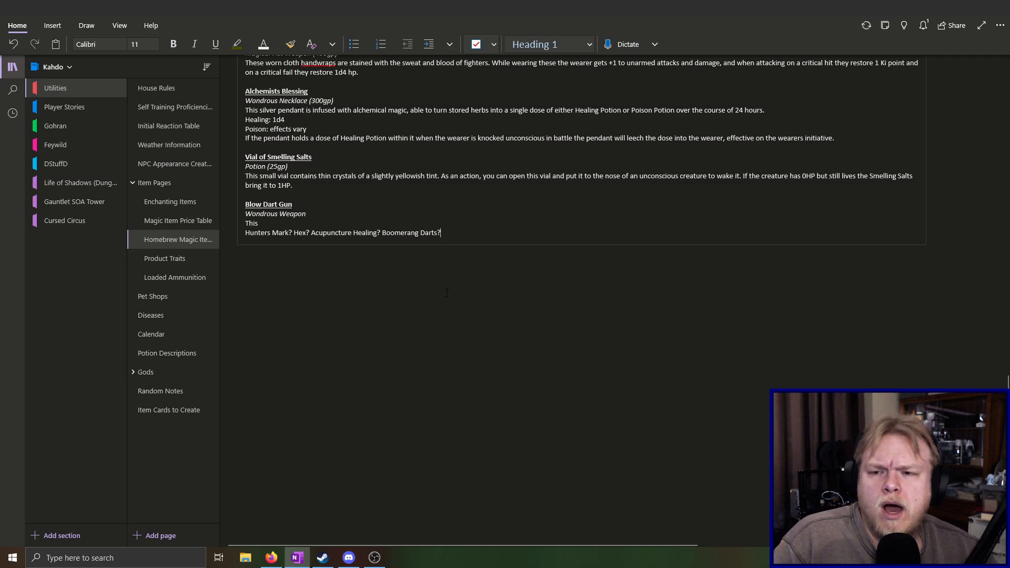
pyautogui.scroll(20, 439, 314)
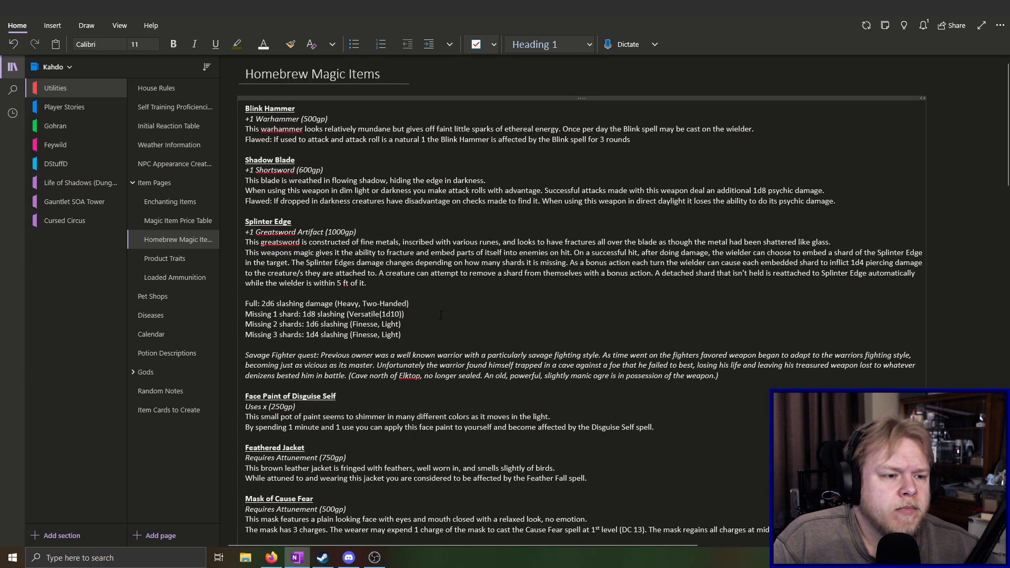
pyautogui.scroll(-20, 440, 315)
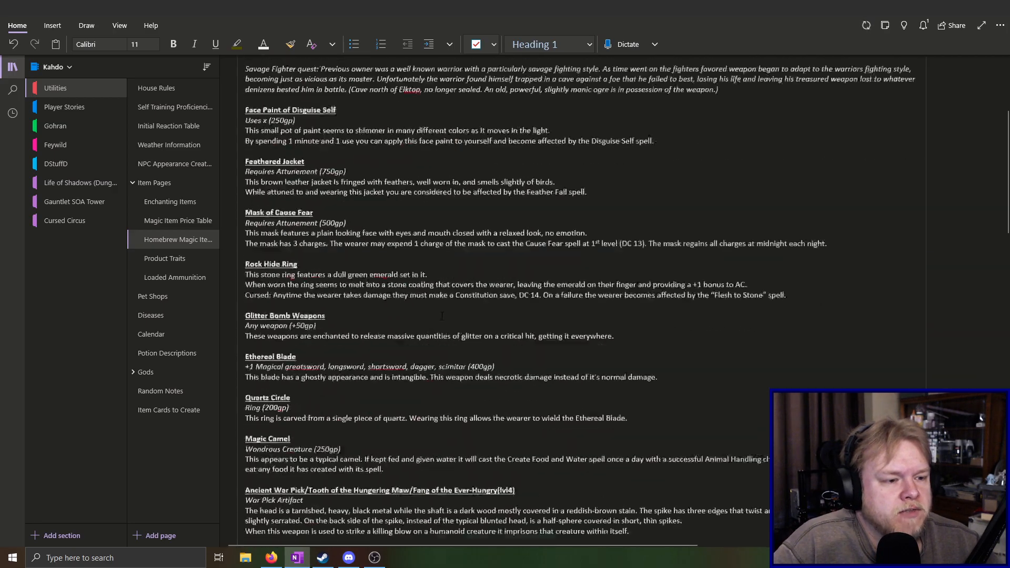
pyautogui.scroll(-5, 441, 318)
pyautogui.scroll(9, 442, 318)
pyautogui.scroll(-8, 441, 315)
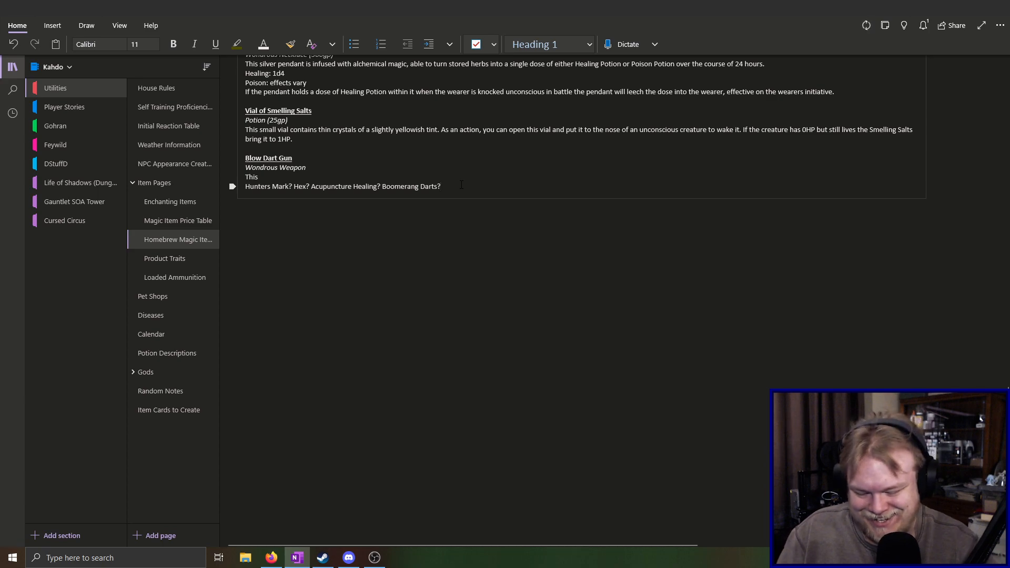
pyautogui.write('Shotgun')
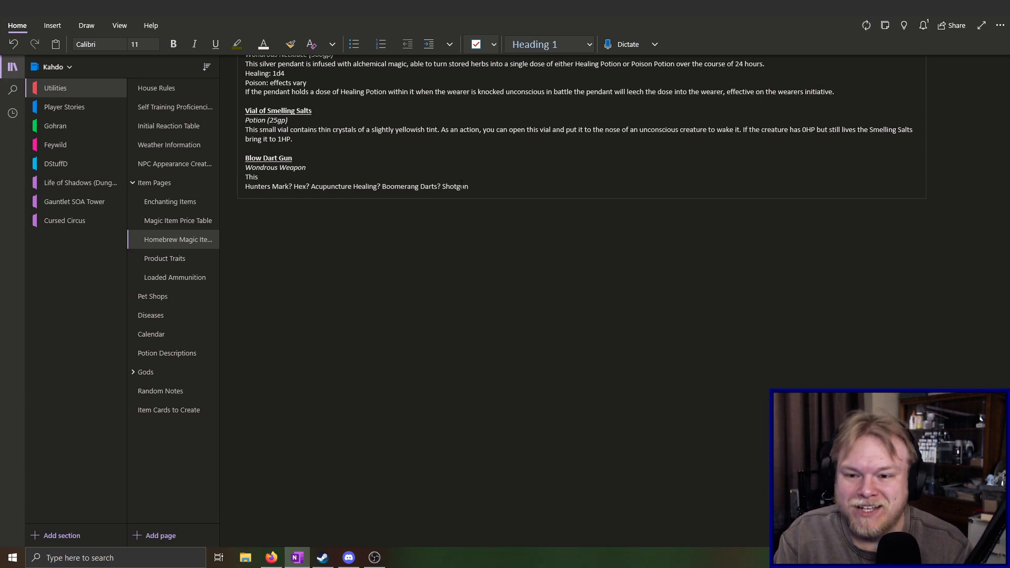
pyautogui.write('?')
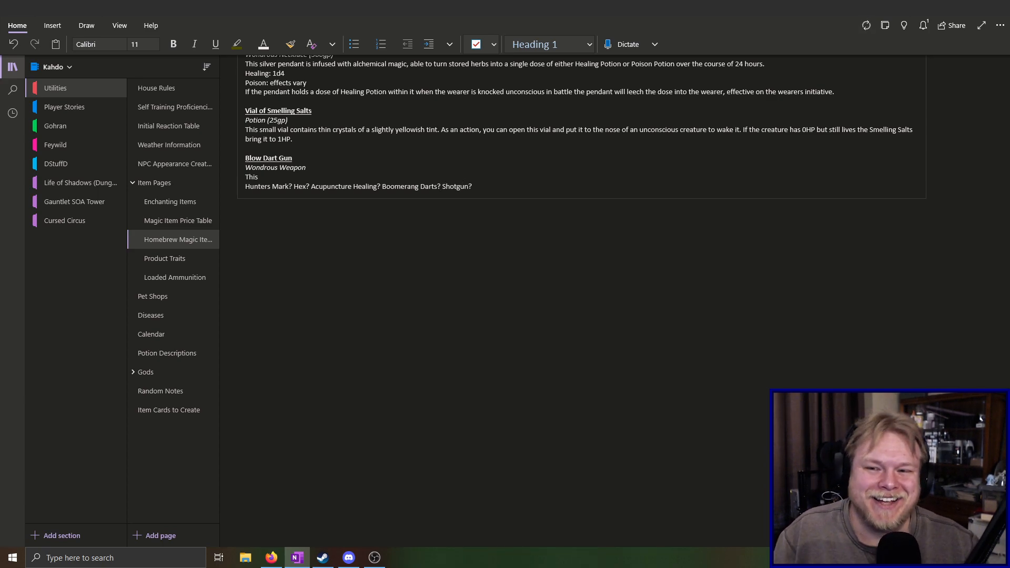
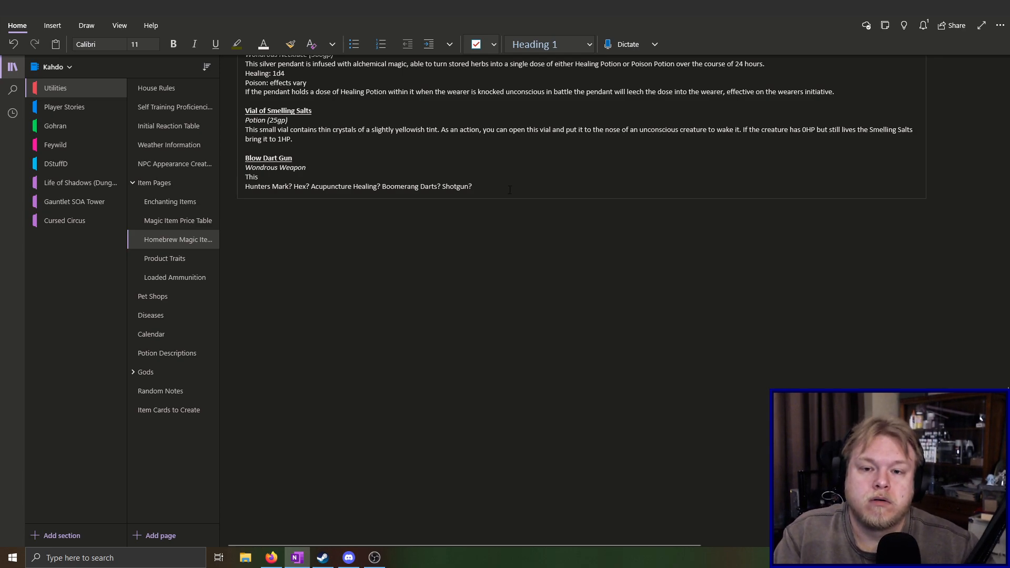
# Append "Armor Piercing? Needle explosion?" to the Blow Dart Gun's ability ideas line, after "Shotgun?"
pyautogui.write('Armor ')
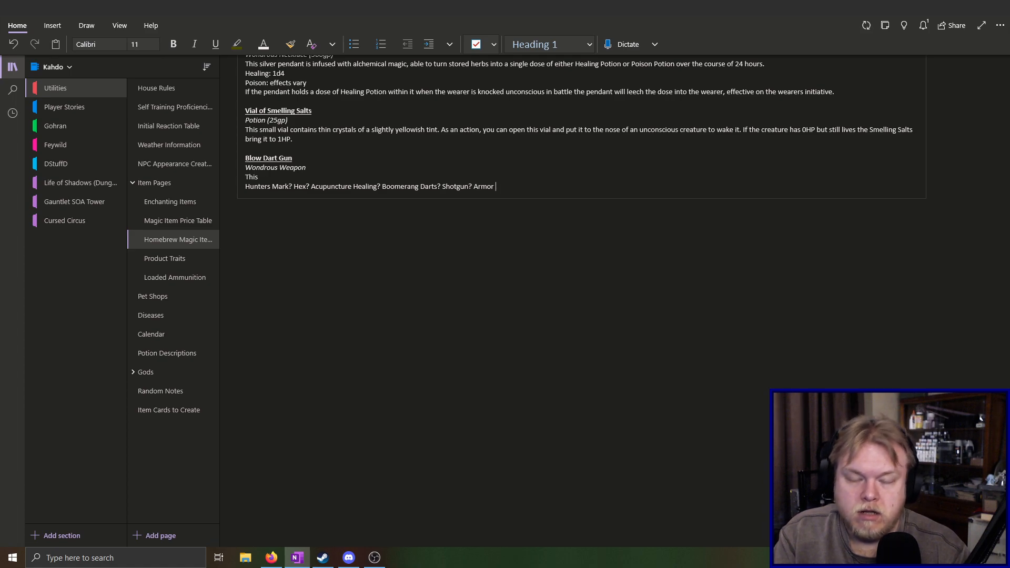
pyautogui.write('Pe')
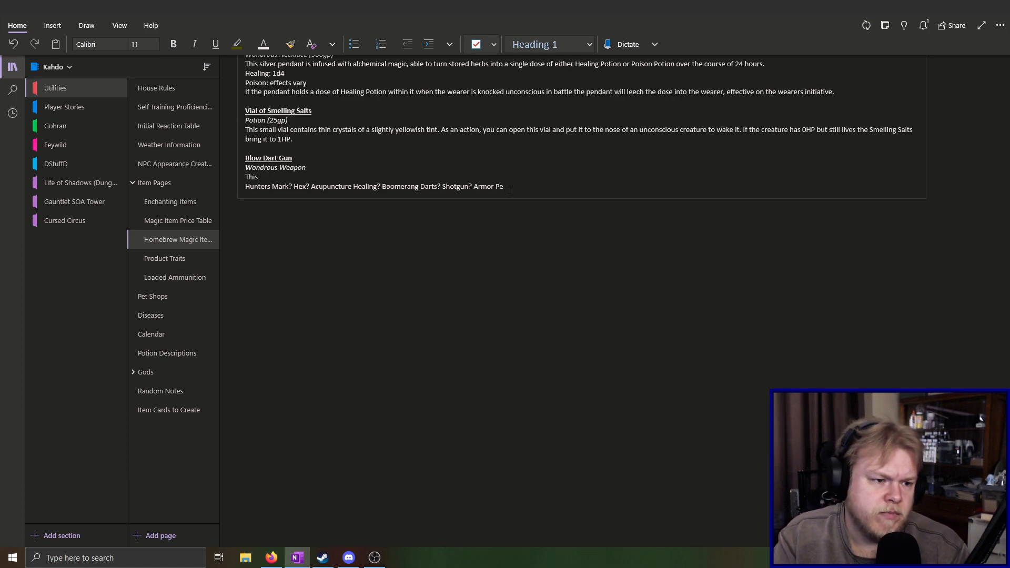
pyautogui.press('BackSpace')
pyautogui.write('iercing')
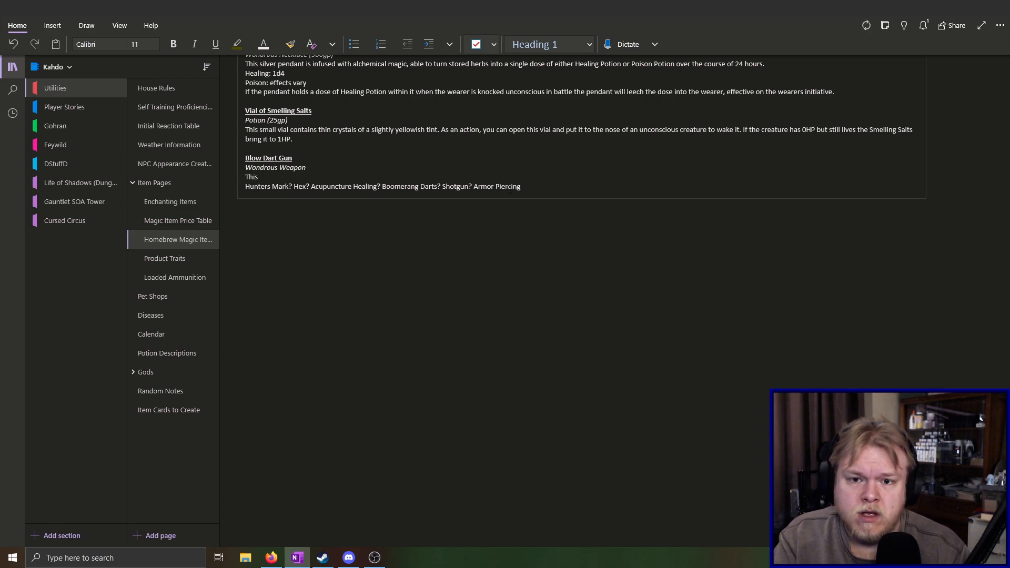
pyautogui.write('?')
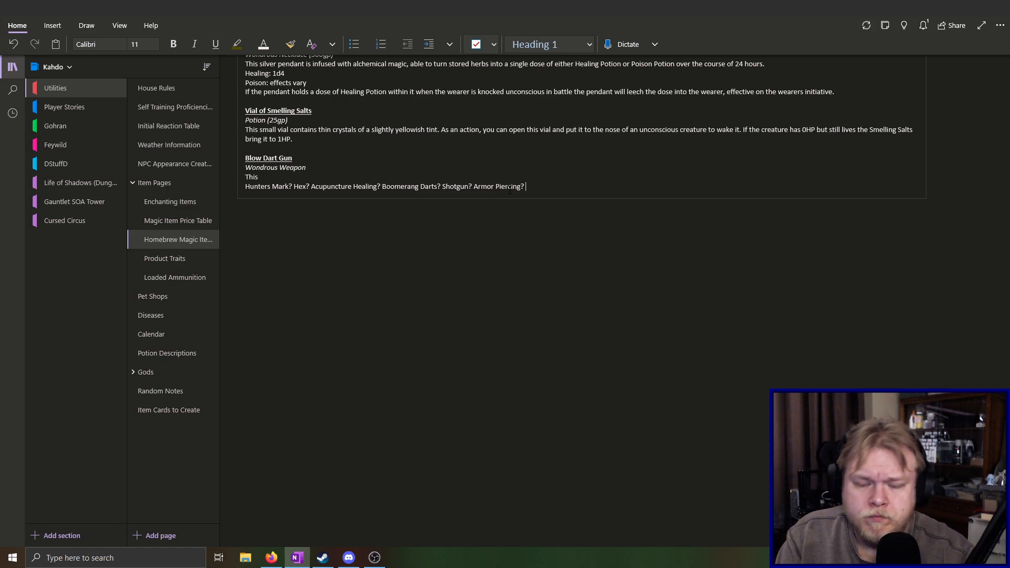
pyautogui.write(' Needle explosion?')
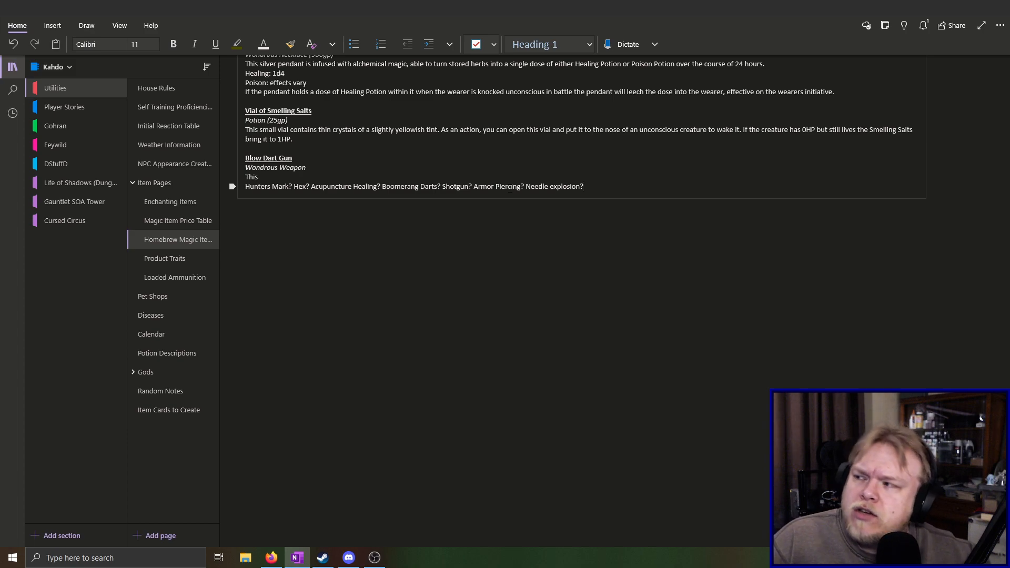
pyautogui.hotkey('alt', 'Tab')
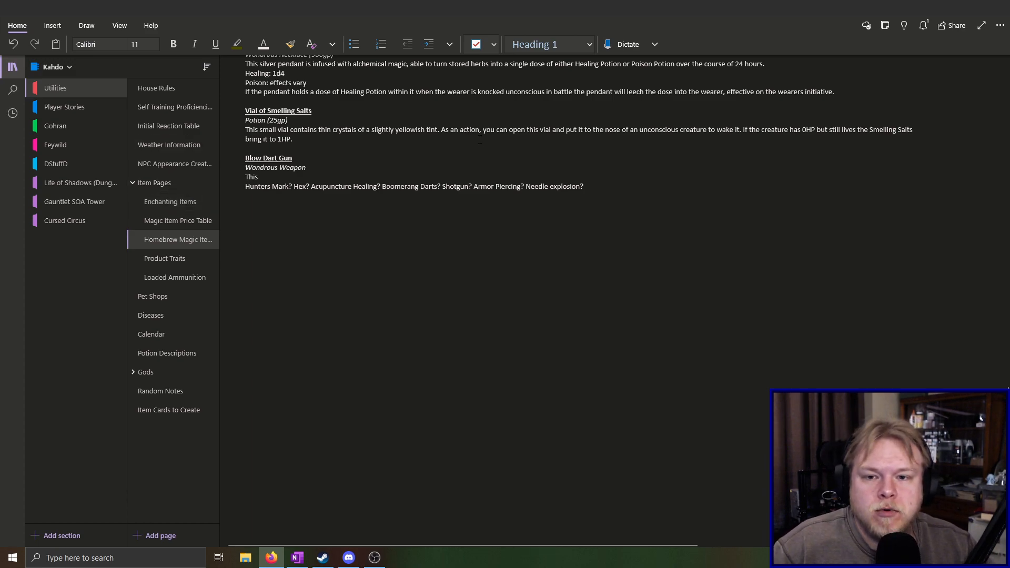
# Replace the word "This" in the Blow Dart Gun's description line with "Armor piercing,"
pyautogui.click(317, 177)
pyautogui.press('BackSpace')
pyautogui.press('BackSpace')
pyautogui.press('BackSpace')
pyautogui.press('BackSpace')
pyautogui.write('A')
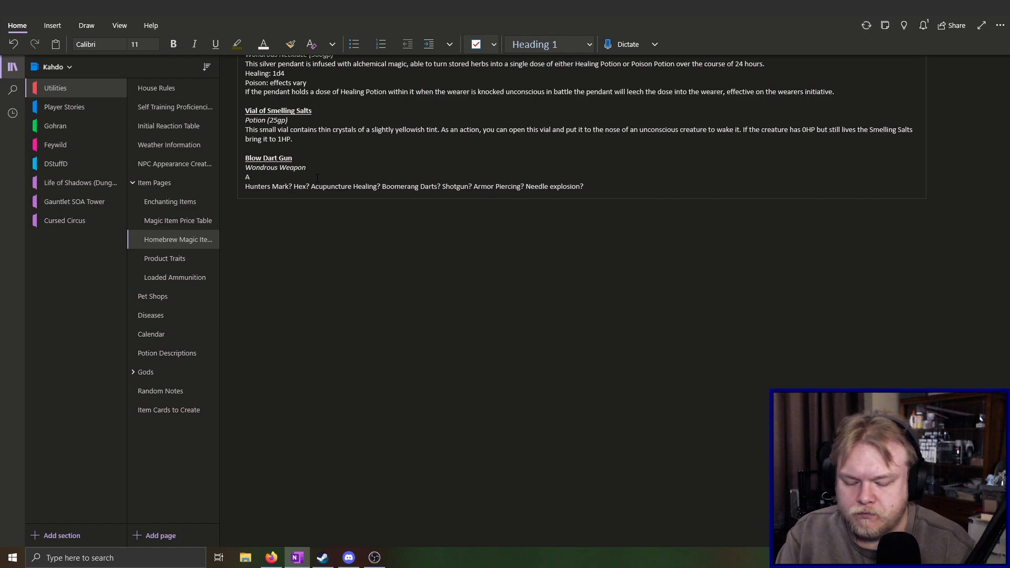
pyautogui.write('rmor p')
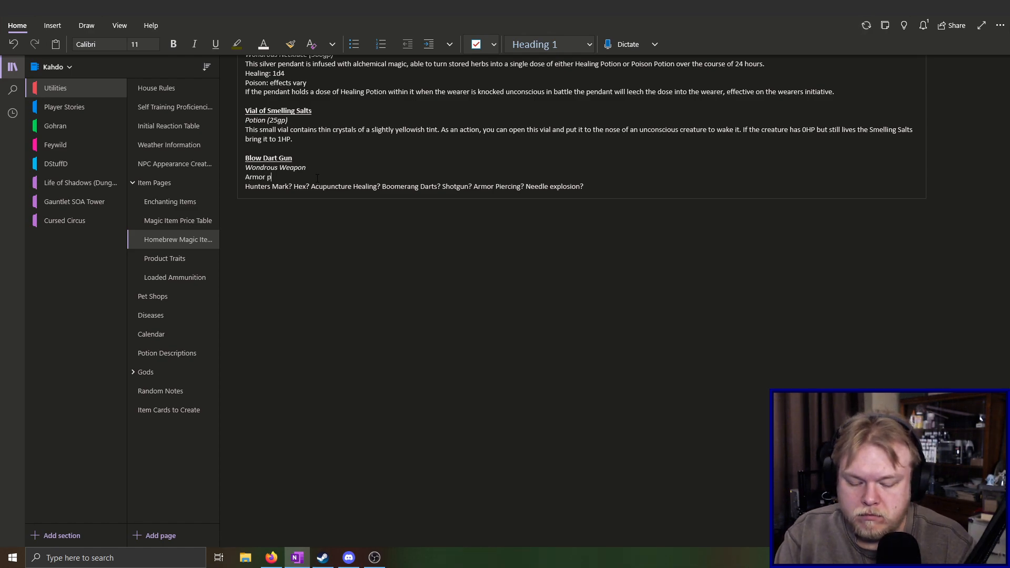
pyautogui.write('iercing,')
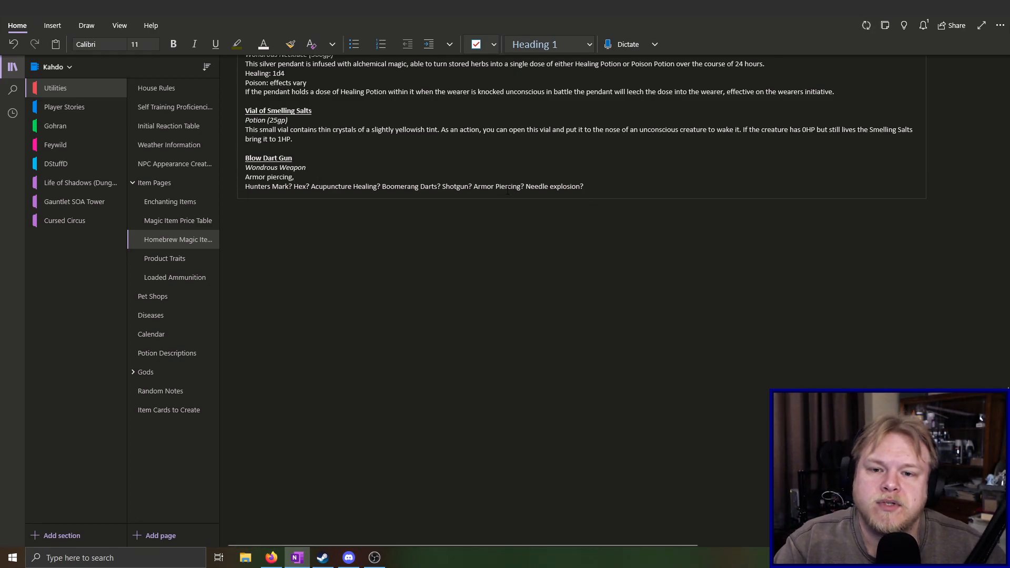
# Remove "Armor Piercing?" from the Blow Dart Gun's ability ideas line
pyautogui.press('BackSpace')
pyautogui.press('BackSpace')
pyautogui.press('BackSpace')
pyautogui.press('BackSpace')
pyautogui.press('BackSpace')
pyautogui.press('BackSpace')
pyautogui.press('BackSpace')
pyautogui.press('BackSpace')
pyautogui.press('BackSpace')
pyautogui.press('BackSpace')
pyautogui.press('BackSpace')
pyautogui.press('BackSpace')
pyautogui.press('BackSpace')
pyautogui.press('BackSpace')
pyautogui.press('BackSpace')
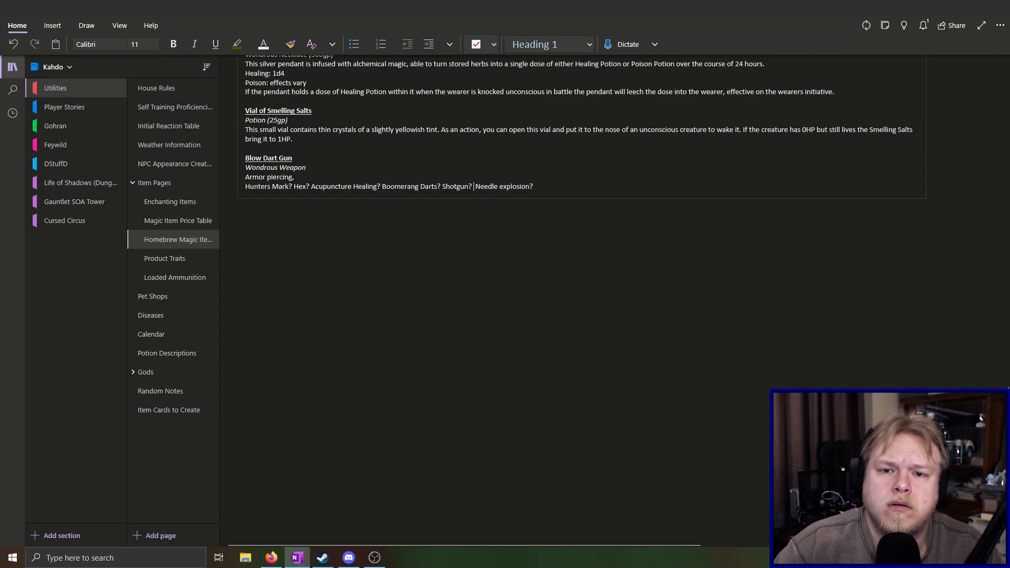
pyautogui.click(593, 187)
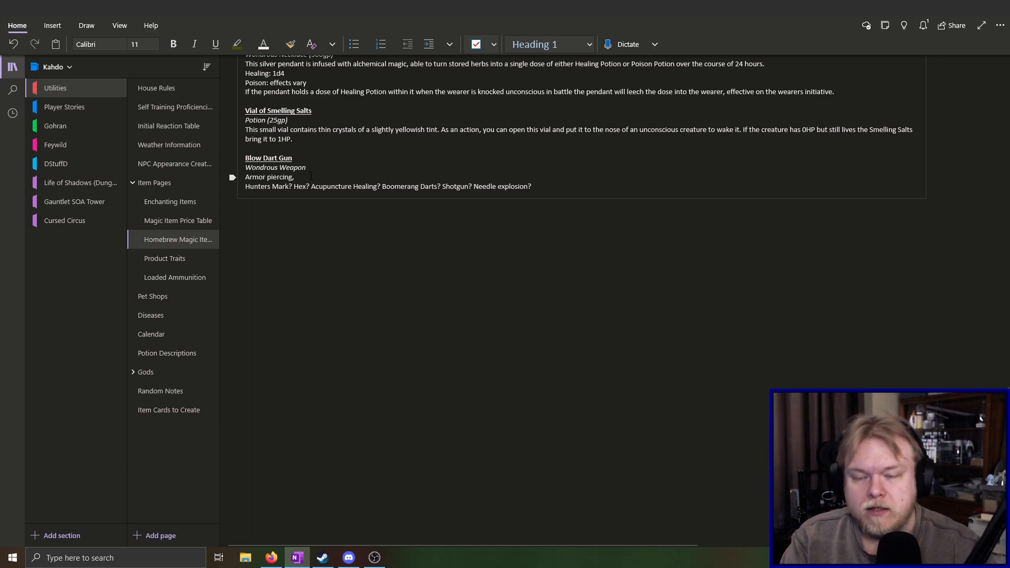
# Continue the description after "Armor piercing," with "attacks with this weapon ignore armor and shields"
pyautogui.write('attacks with t')
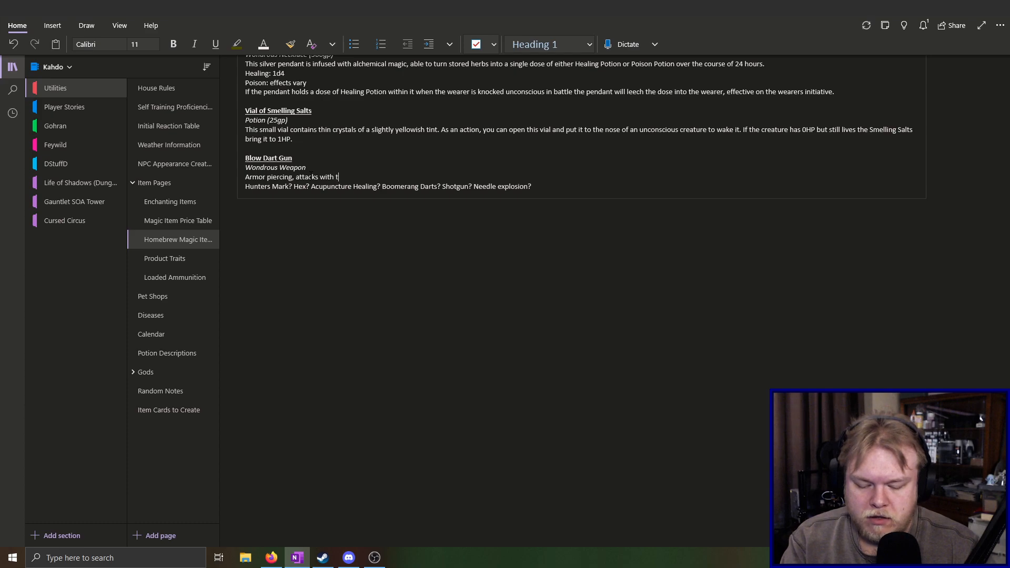
pyautogui.write('his weapon')
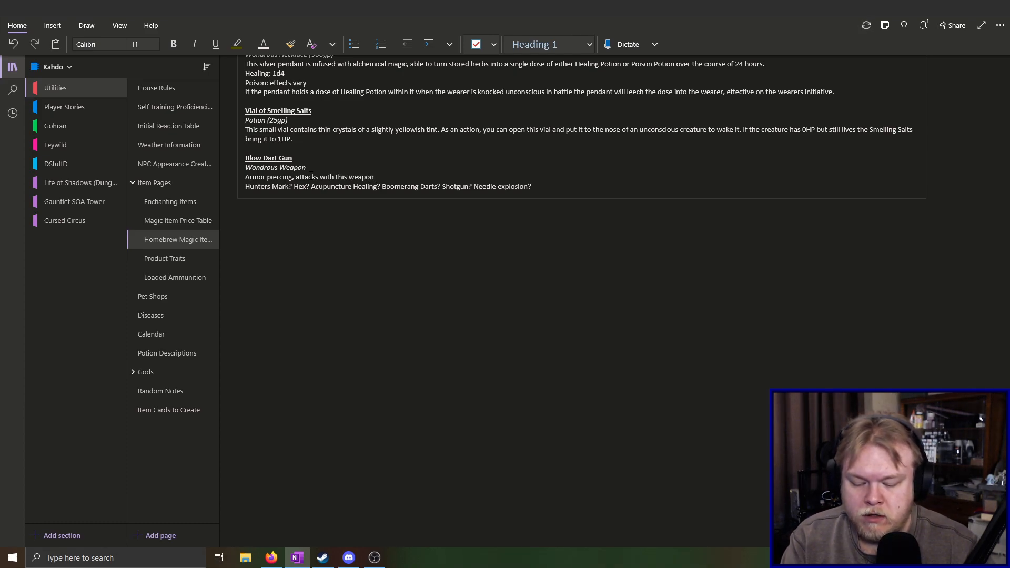
pyautogui.write(' ignore armor and shields')
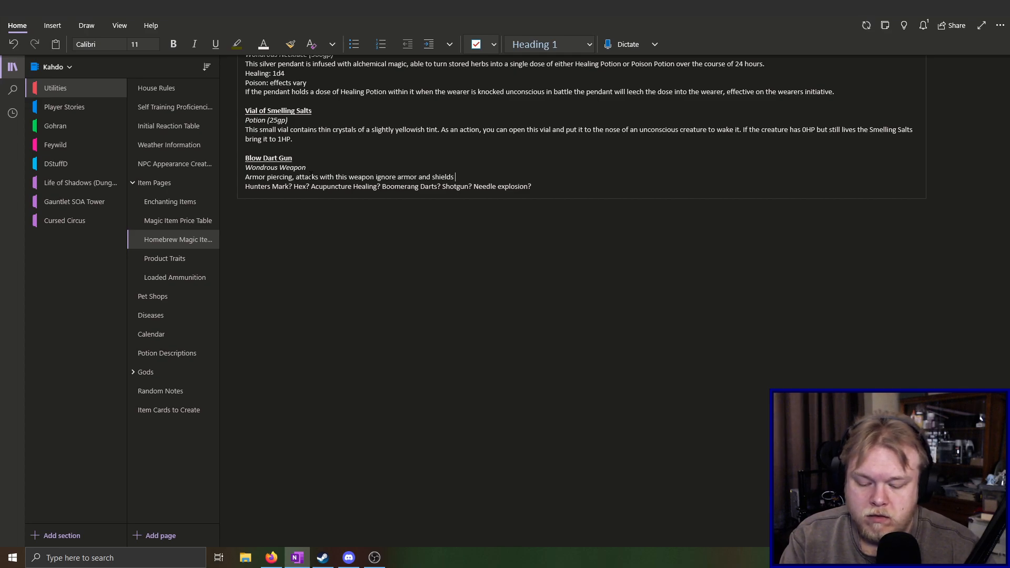
# Complete the armor piercing sentence with ", forcing the target to use their unarmored AC."
pyautogui.write('forcing the c')
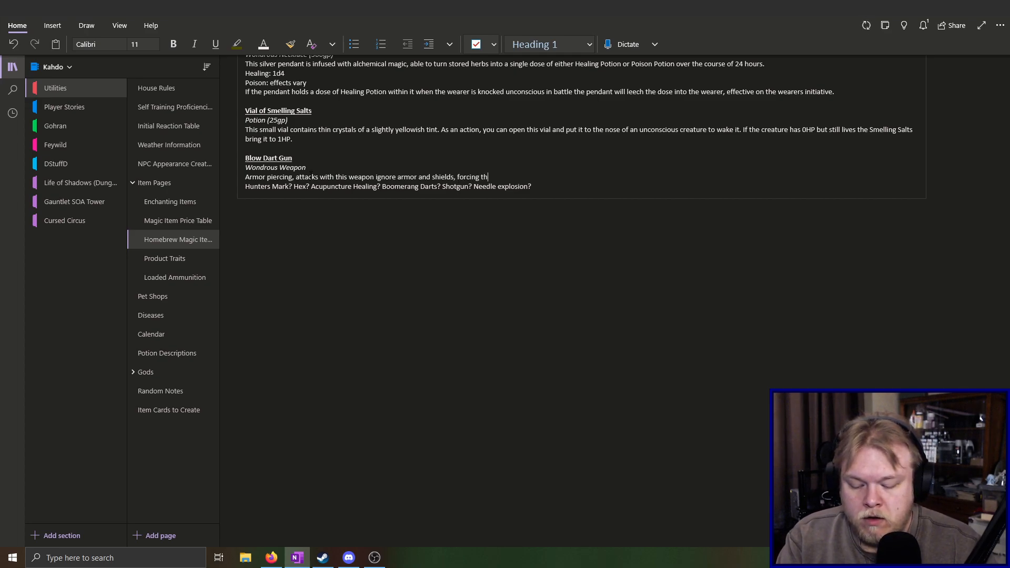
pyautogui.press('BackSpace')
pyautogui.press('BackSpace')
pyautogui.write('ta')
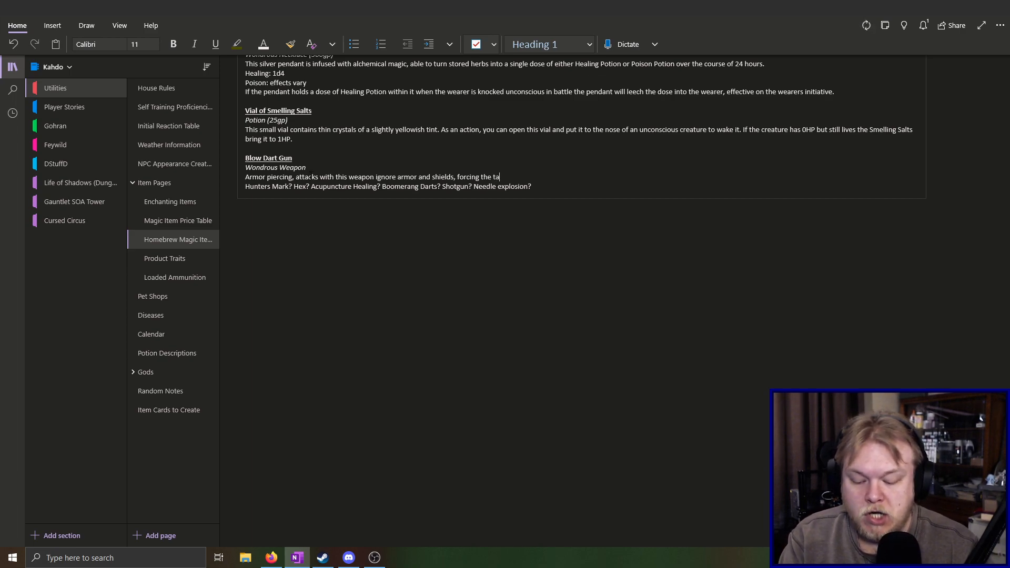
pyautogui.write('rget to use their unarmored AC')
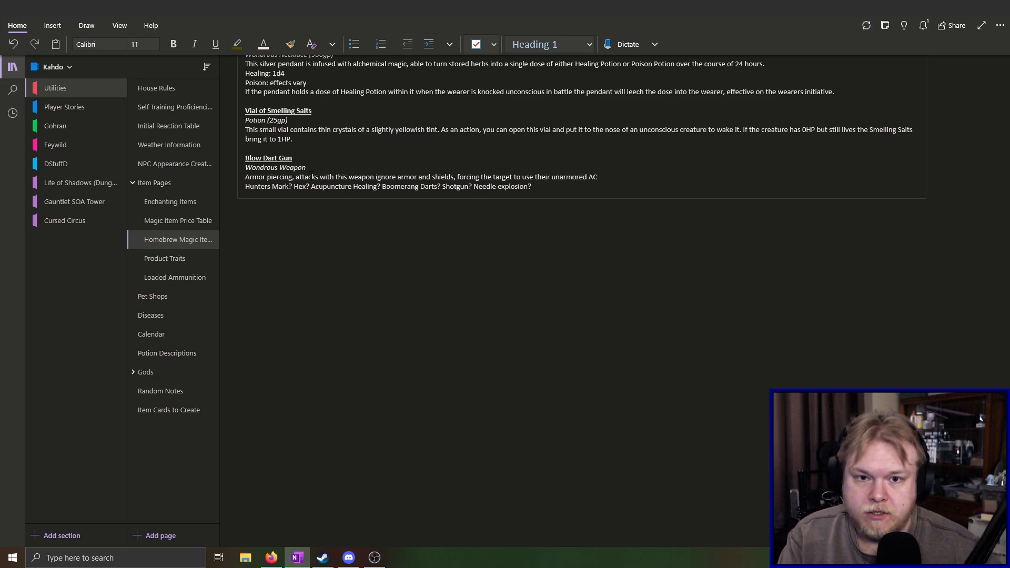
pyautogui.write('.')
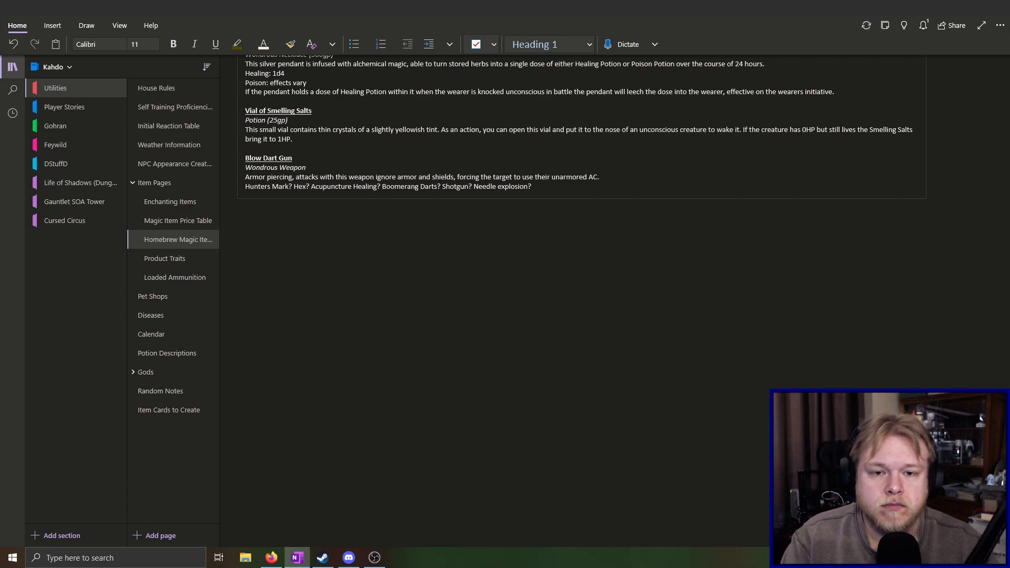
pyautogui.write('/ (N')
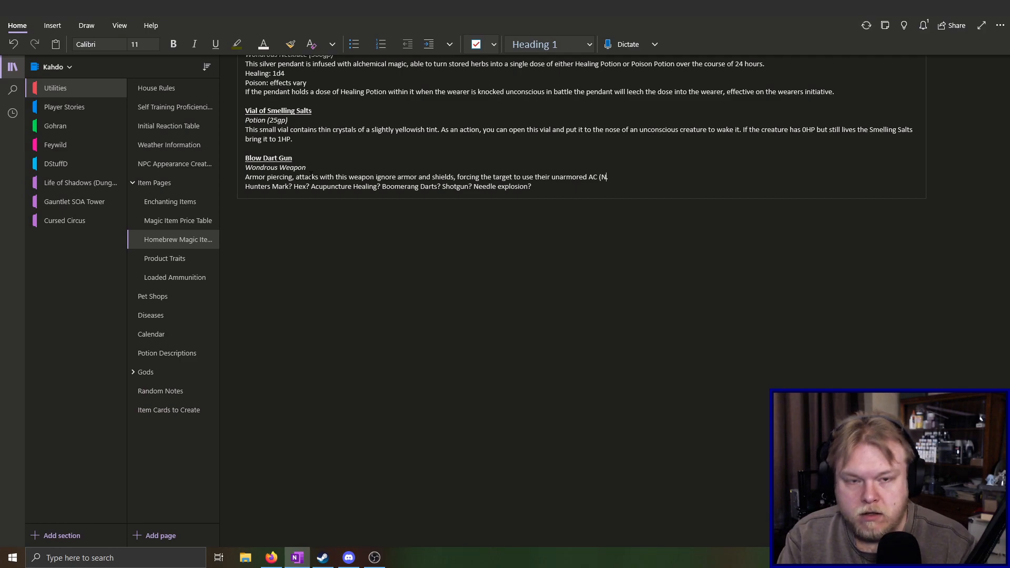
# Insert the note "(Natural Armor is unaffected)" after "unarmored AC", before the period
pyautogui.press('BackSpace')
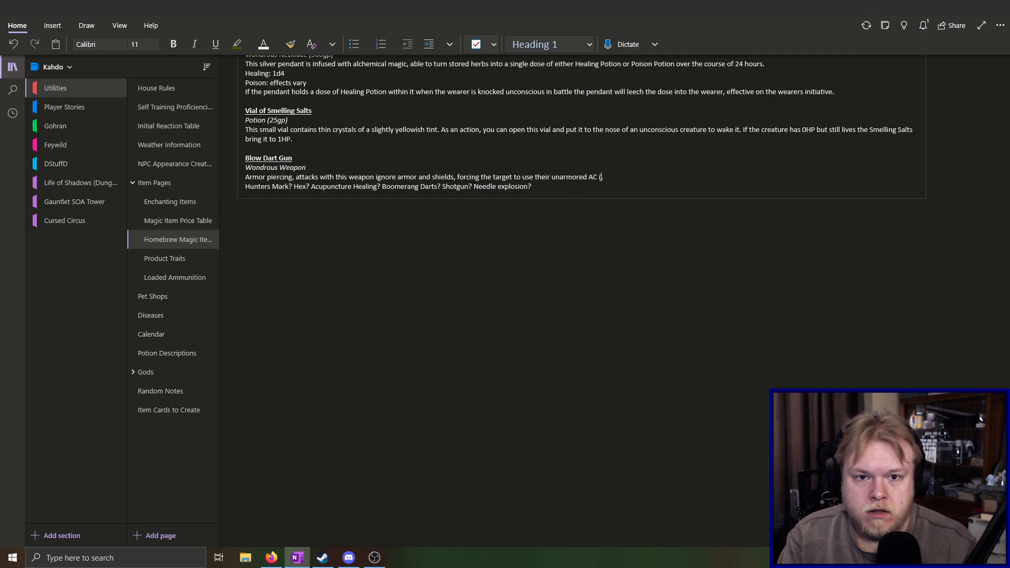
pyautogui.write('Natural Armor is')
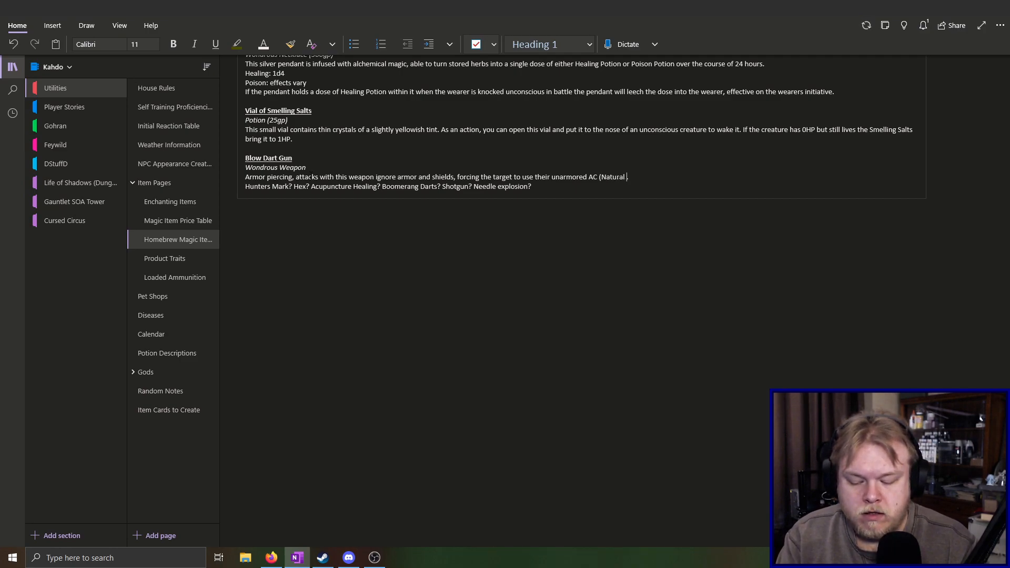
pyautogui.write(' unaffected')
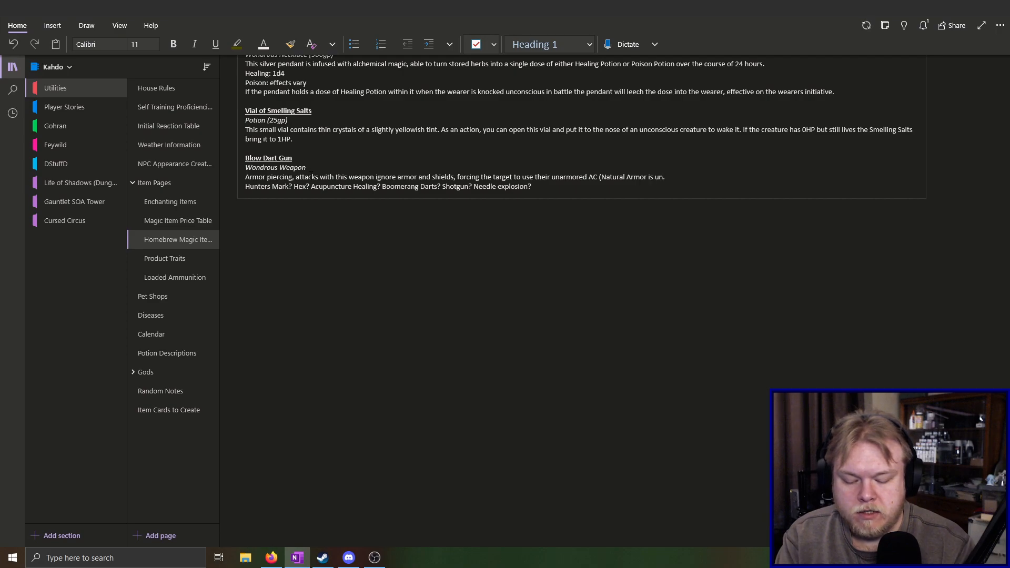
pyautogui.write(')')
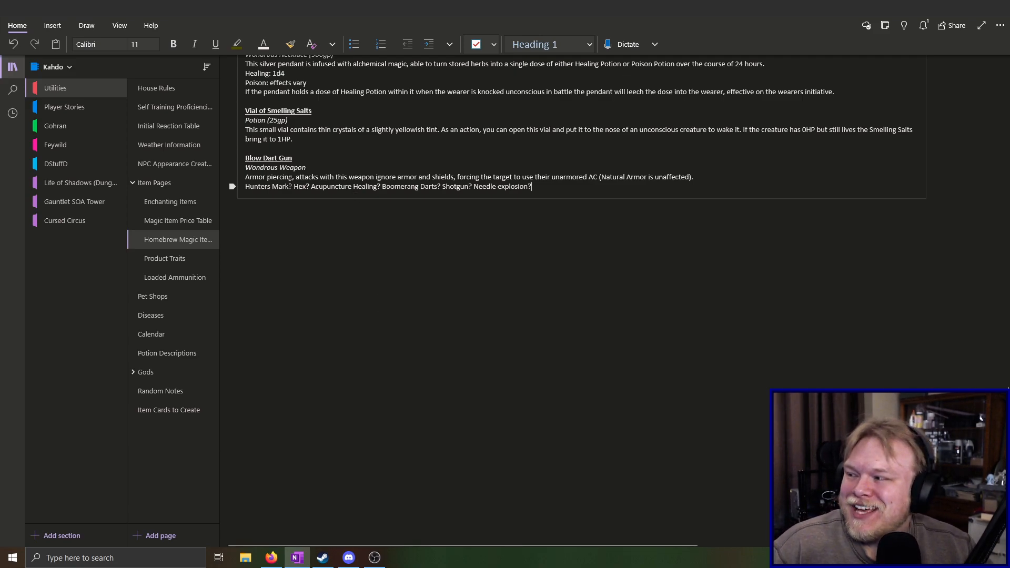
pyautogui.hotkey('alt', 'Tab')
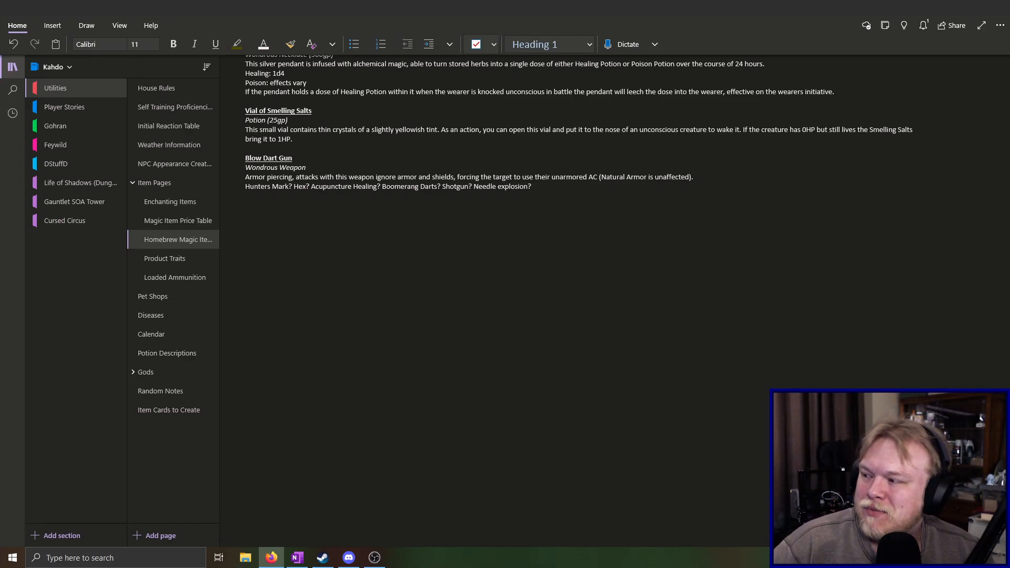
pyautogui.click(560, 194)
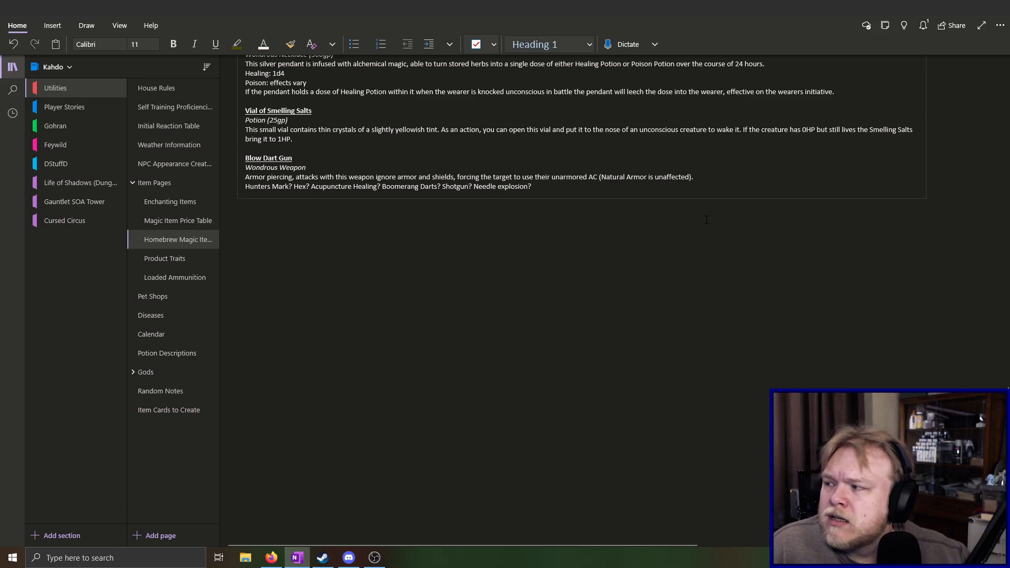
pyautogui.hotkey('alt', 'Tab')
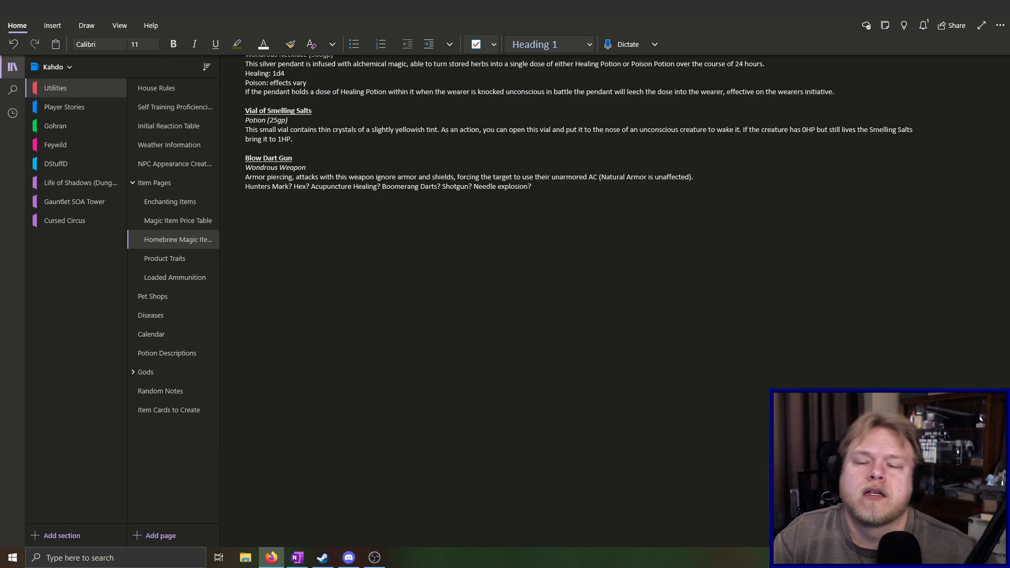
# Rename the Blow Dart Gun item heading to "Blowgun"
pyautogui.click(284, 154)
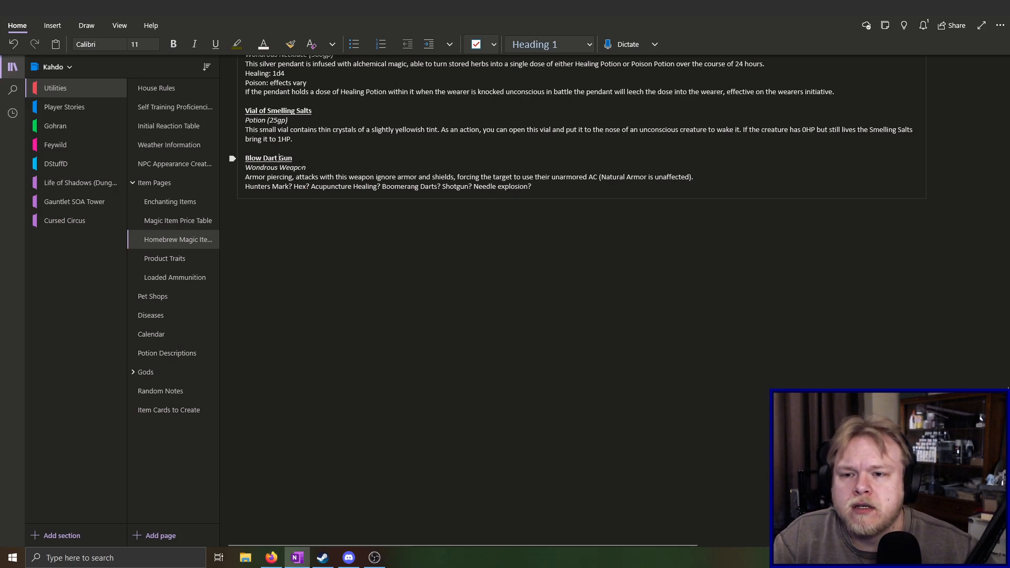
pyautogui.press('BackSpace')
pyautogui.press('BackSpace')
pyautogui.press('BackSpace')
pyautogui.press('BackSpace')
pyautogui.press('BackSpace')
pyautogui.press('BackSpace')
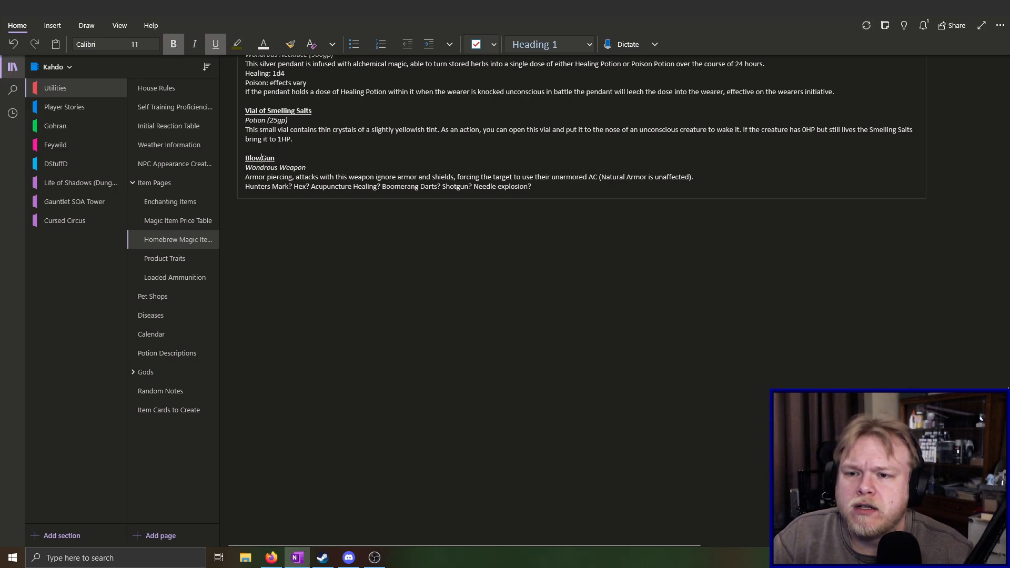
pyautogui.press('BackSpace')
pyautogui.write('g')
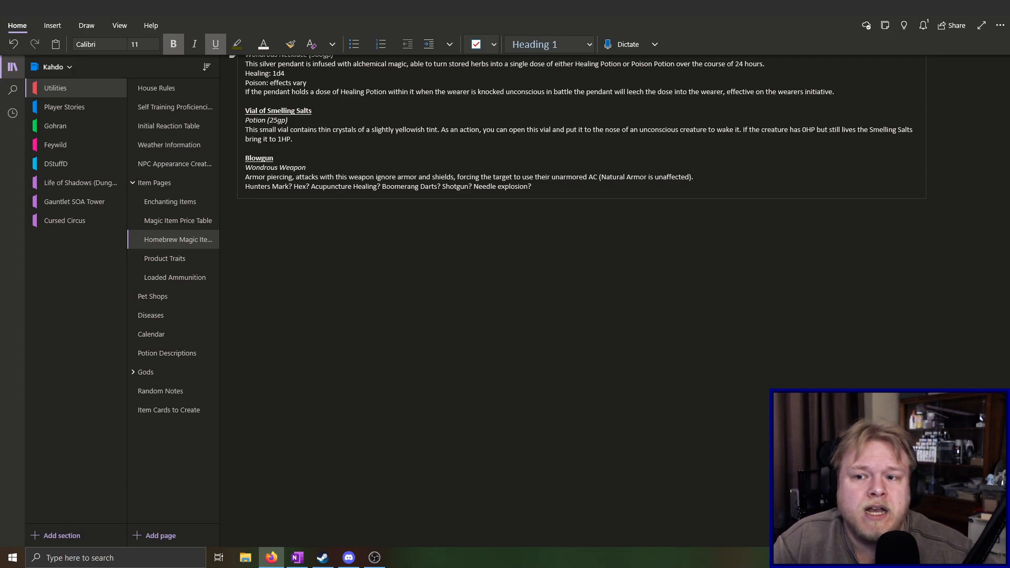
# Look over the Blowgun entry among the homebrew items, and open the Temple of the Wild Soul page in the Gohran section
pyautogui.scroll(4, 375, 342)
pyautogui.scroll(3, 375, 342)
pyautogui.scroll(-2, 373, 341)
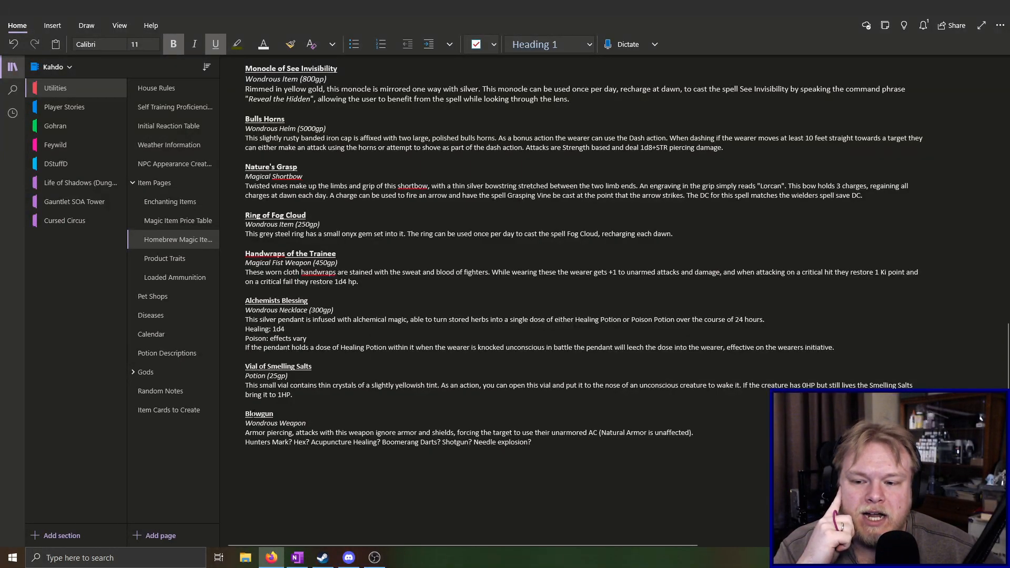
pyautogui.moveTo(245, 414); pyautogui.dragTo(566, 443)
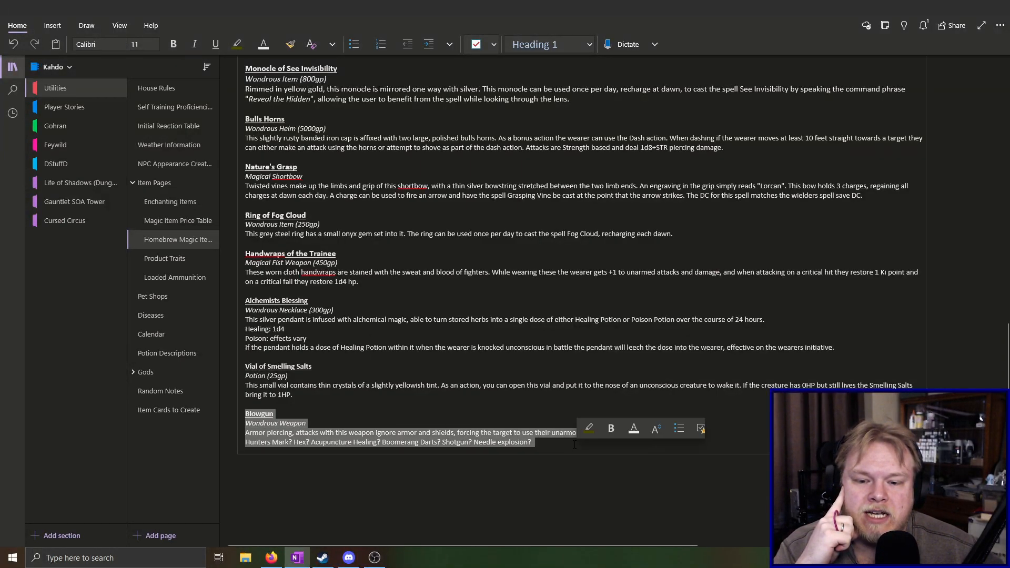
pyautogui.click(558, 443)
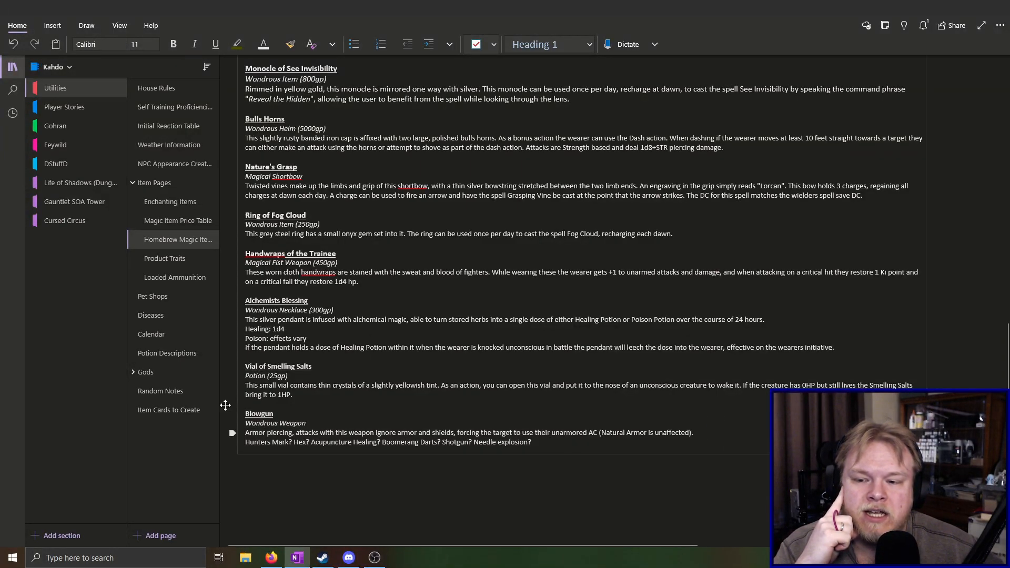
pyautogui.click(59, 127)
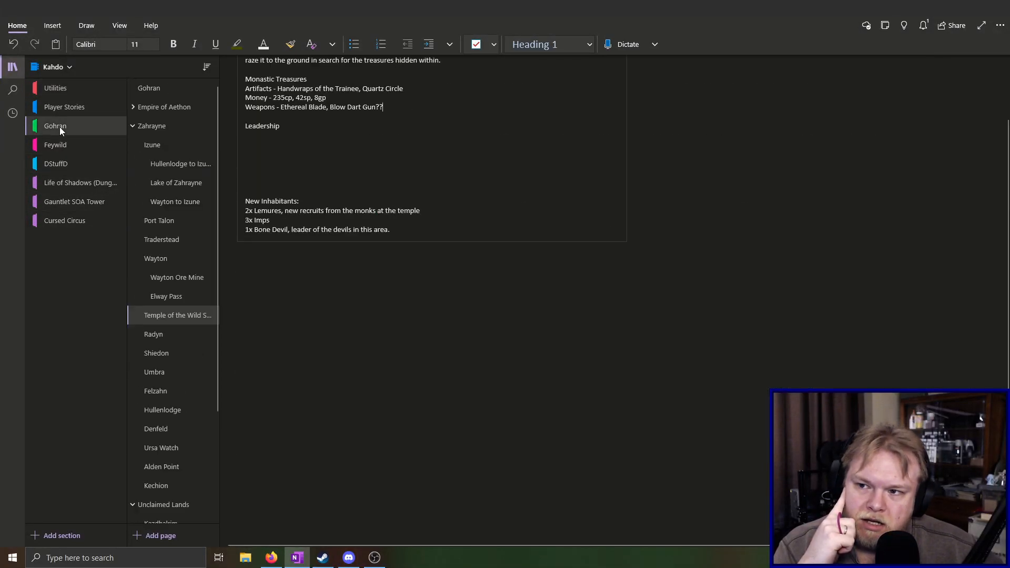
pyautogui.click(189, 317)
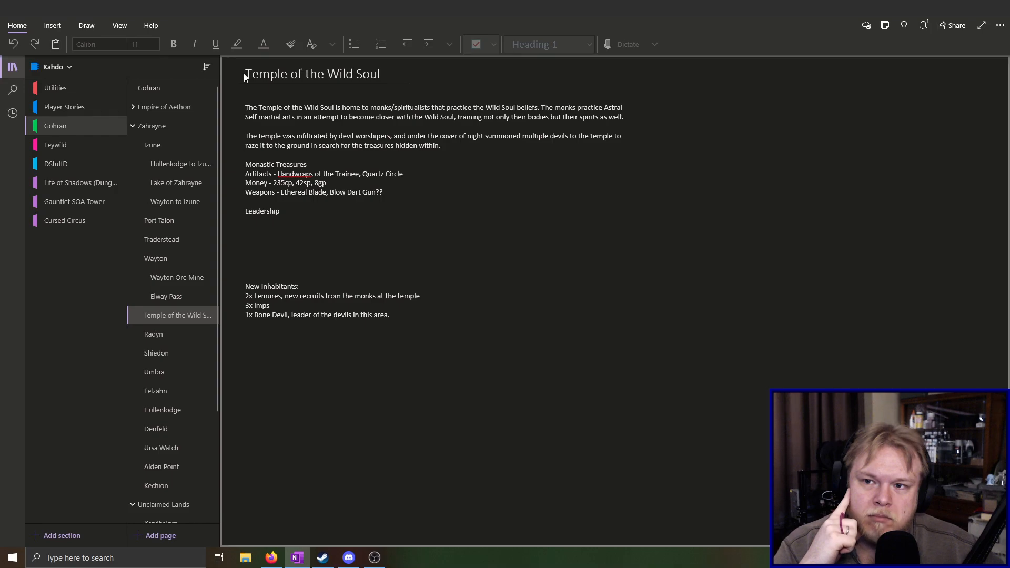
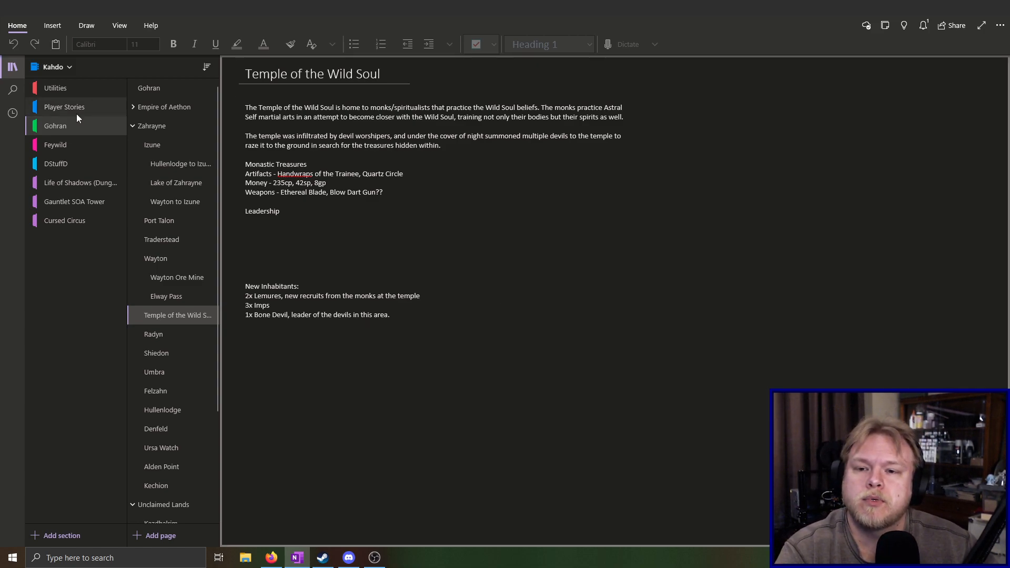
# Change "Blow Dart Gun" to "Blowgun" in the Weapons line of the temple's Monastic Treasures
pyautogui.click(405, 249)
pyautogui.press('BackSpace')
pyautogui.press('BackSpace')
pyautogui.press('BackSpace')
pyautogui.press('BackSpace')
pyautogui.press('BackSpace')
pyautogui.press('BackSpace')
pyautogui.press('BackSpace')
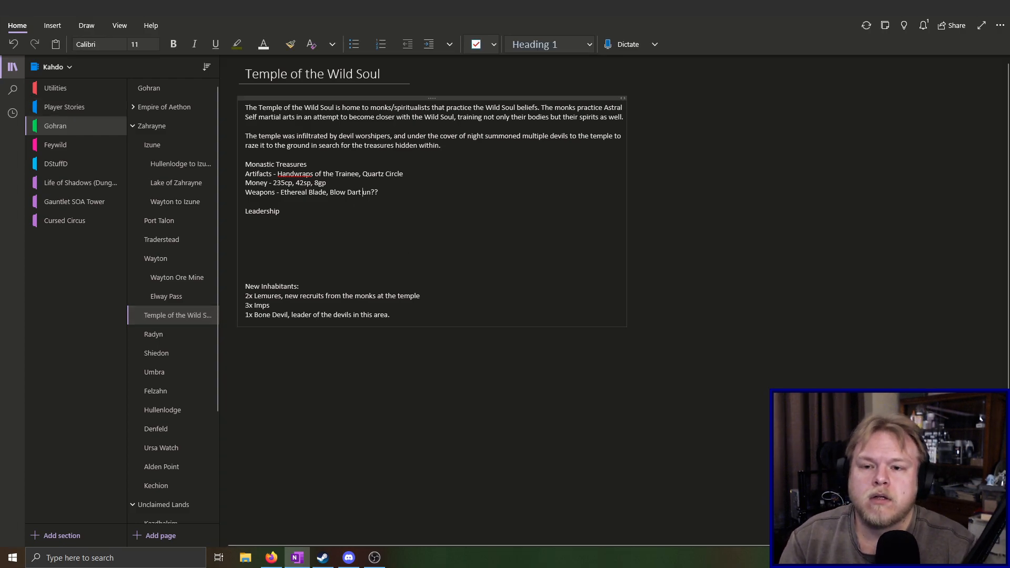
pyautogui.write('g')
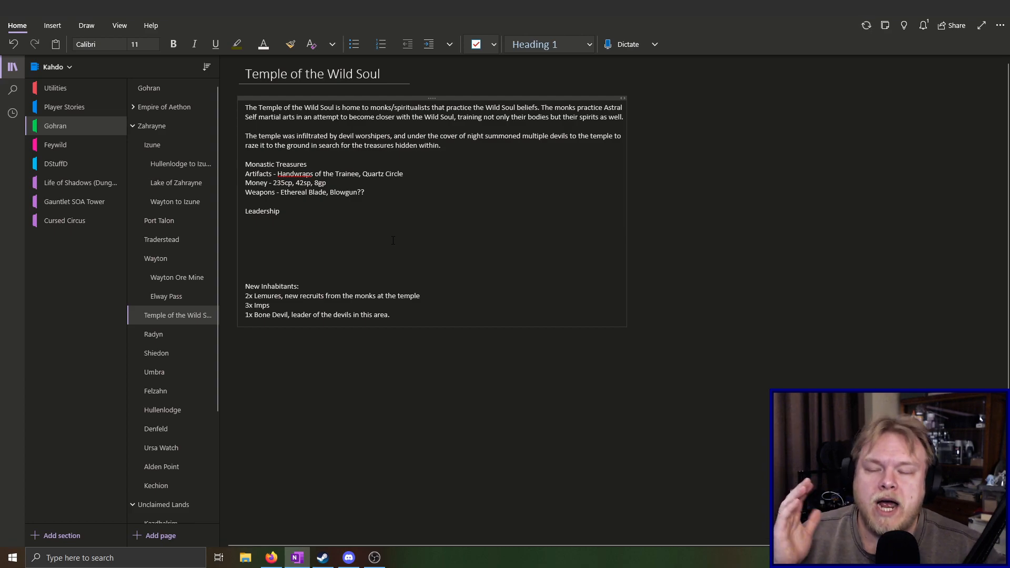
# Return to the homebrew magic items in the Utilities section and rename the Blowgun heading "Assassin's Blowgun"
pyautogui.click(69, 88)
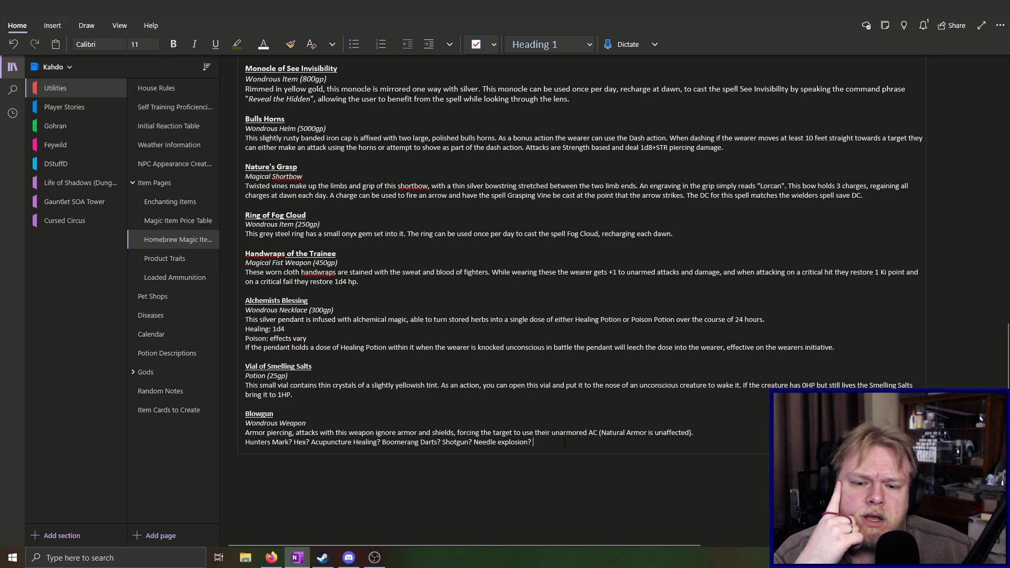
pyautogui.scroll(-5, 563, 442)
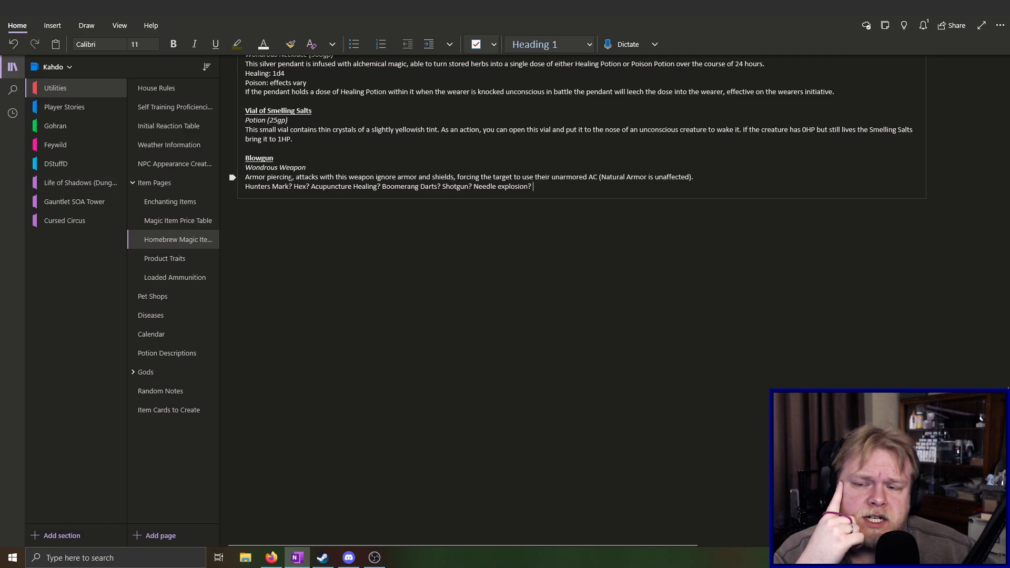
pyautogui.press('Return')
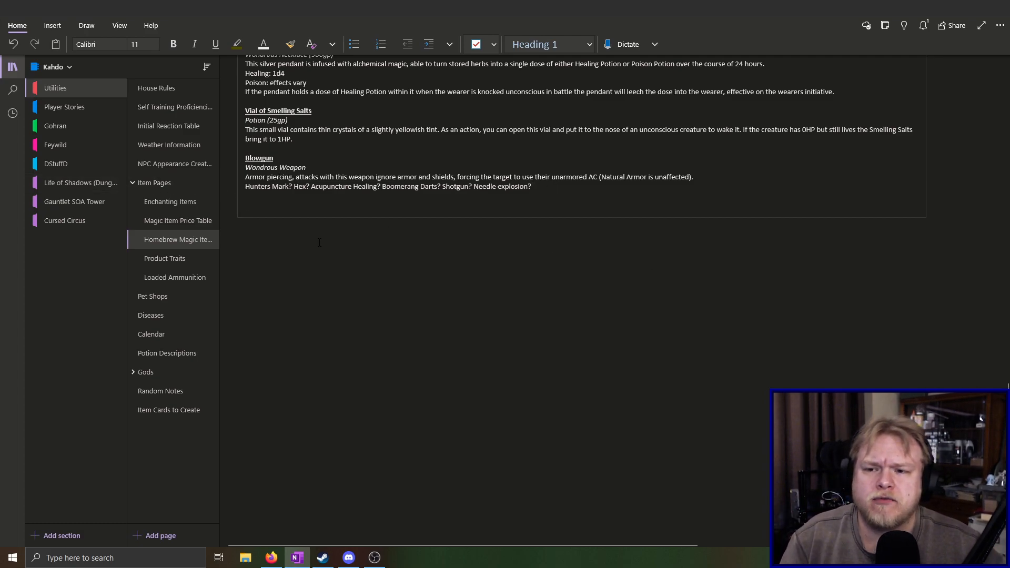
pyautogui.press('Up')
pyautogui.press('Up')
pyautogui.press('Up')
pyautogui.press('Up')
pyautogui.press('Up')
pyautogui.press('Up')
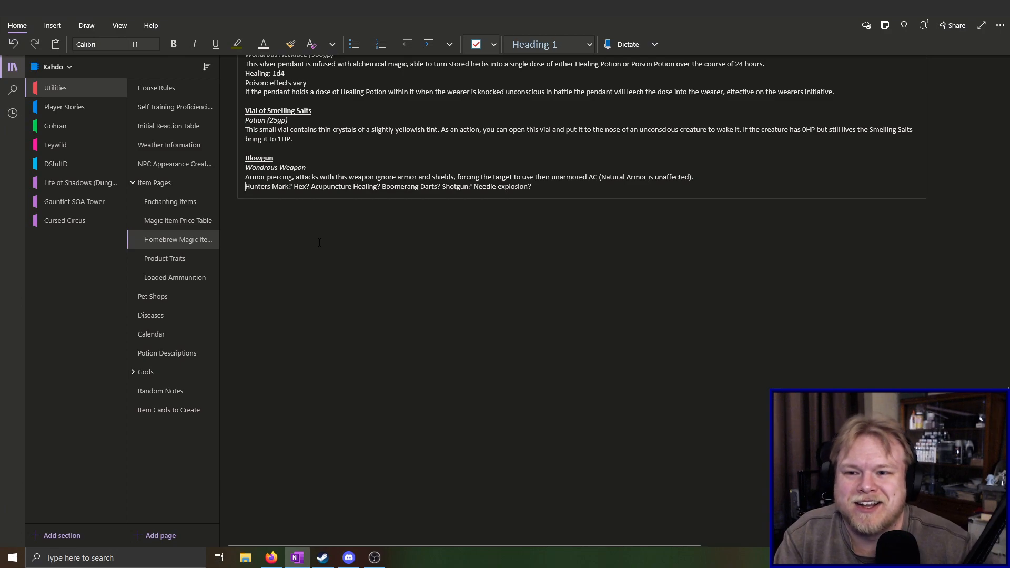
pyautogui.press('Down')
pyautogui.write('Assa')
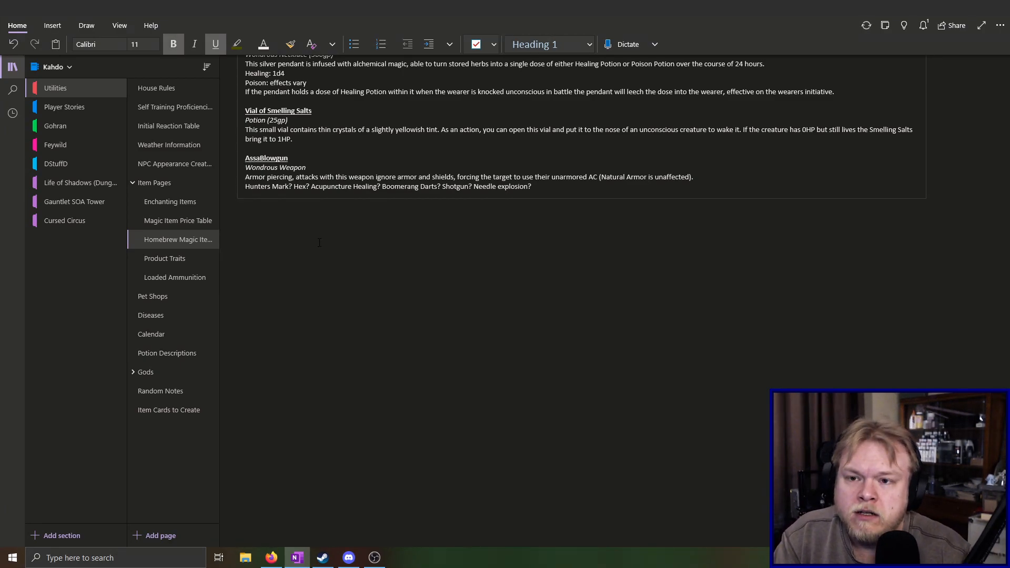
pyautogui.write('ssin')
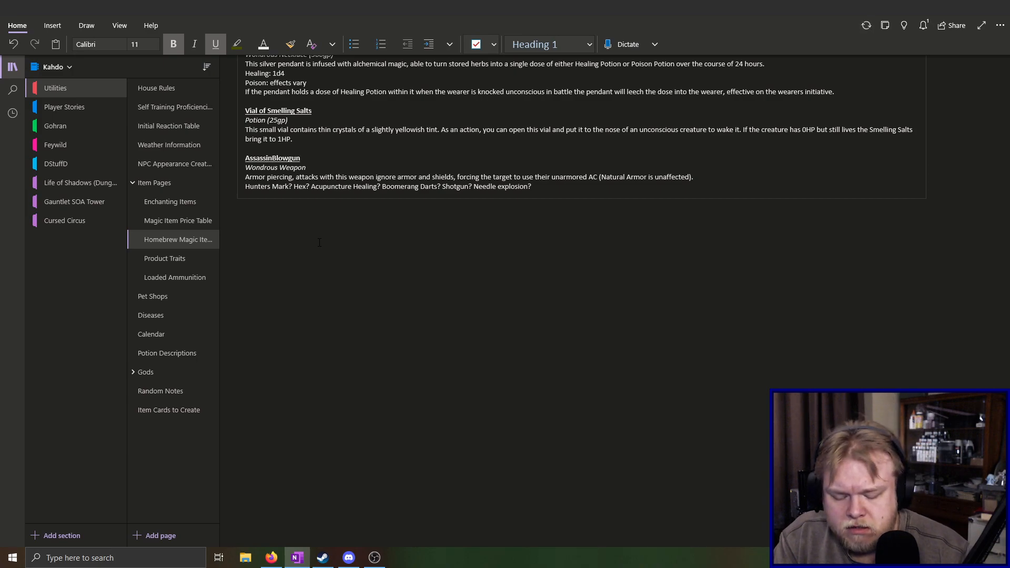
pyautogui.write("'s")
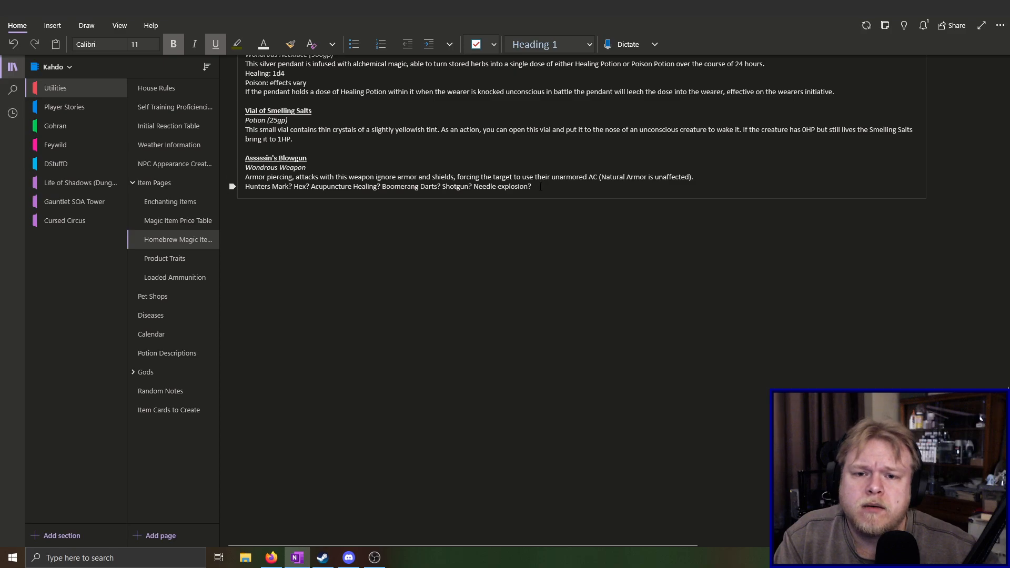
# Start a new item entry below Assassin's Blowgun with the lines "Blowgun" and "Wondrous Weapon"
pyautogui.moveTo(535, 188); pyautogui.dragTo(283, 187)
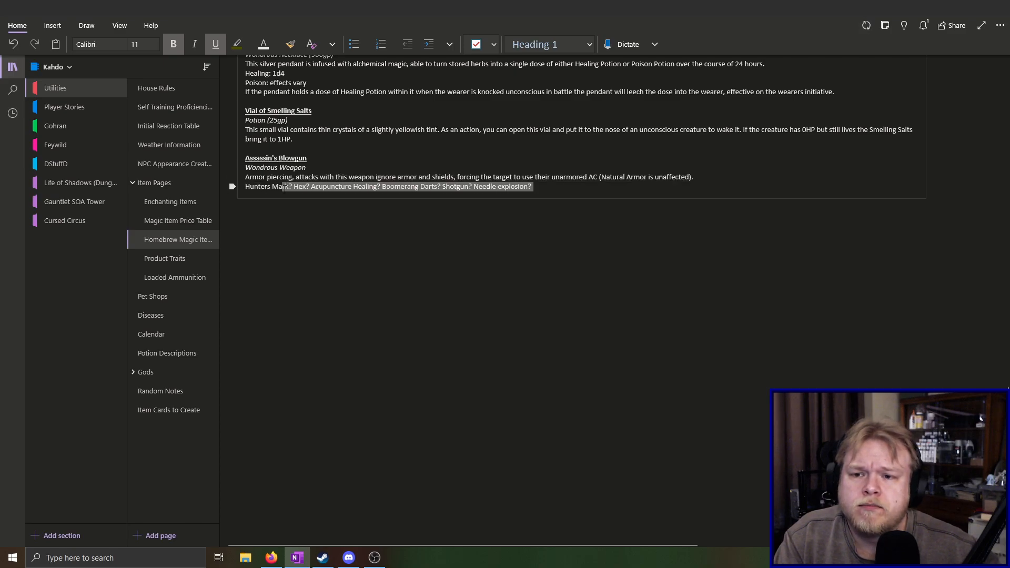
pyautogui.click(316, 225)
pyautogui.write('Blowgu')
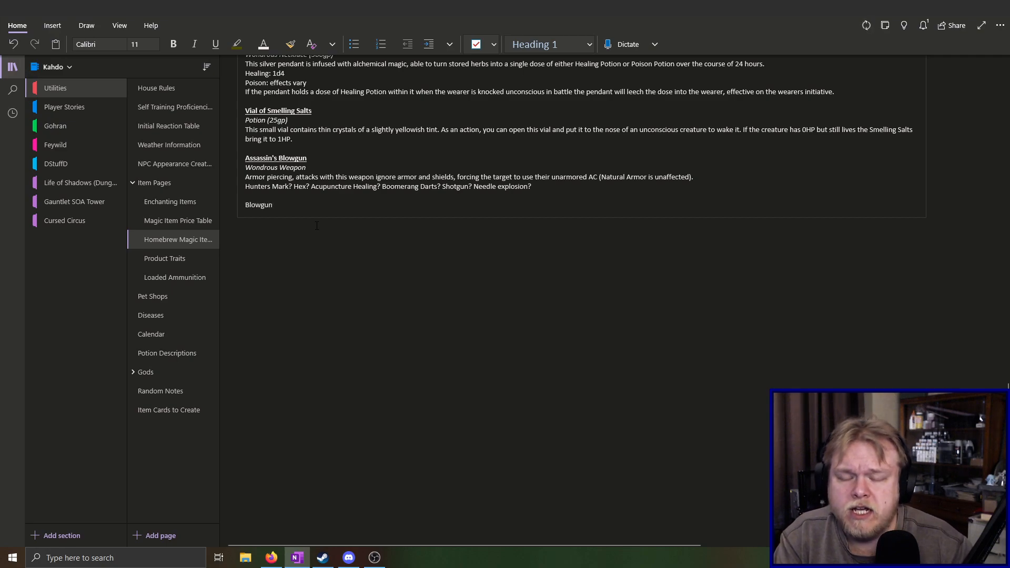
pyautogui.write('n')
pyautogui.press('Return')
pyautogui.write('Won')
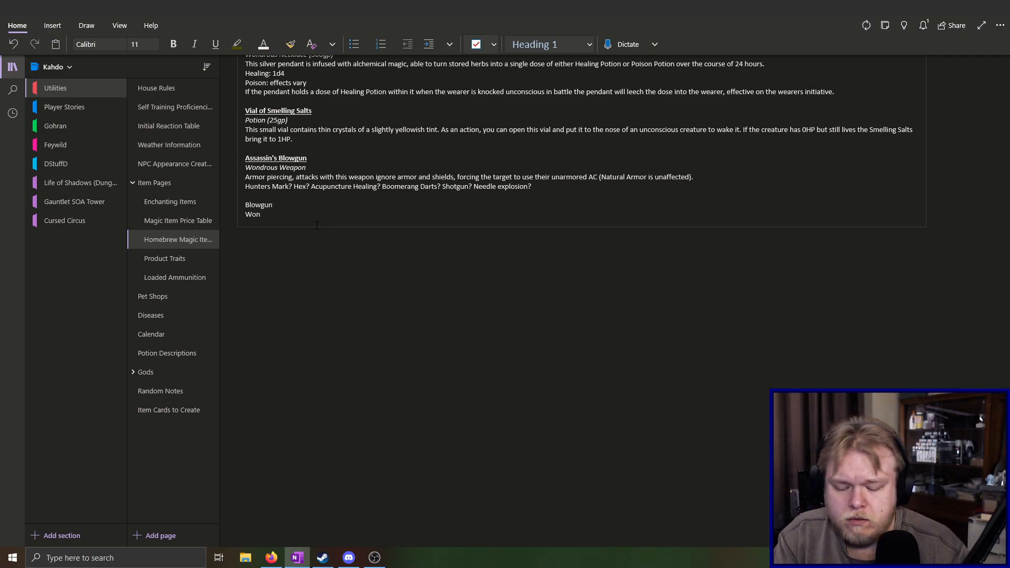
pyautogui.write('drous Wepo')
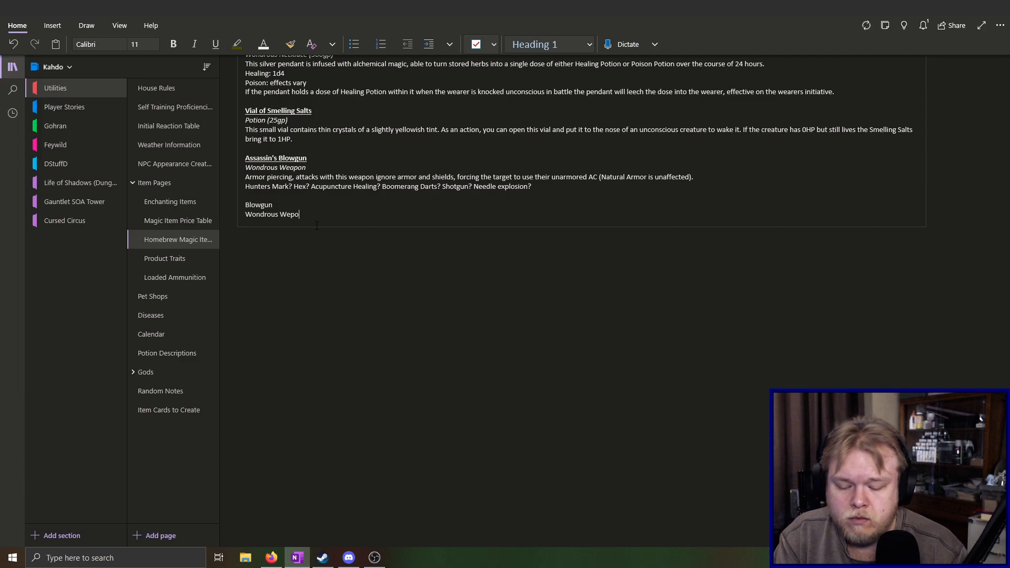
pyautogui.press('BackSpace')
pyautogui.press('BackSpace')
pyautogui.write('apon')
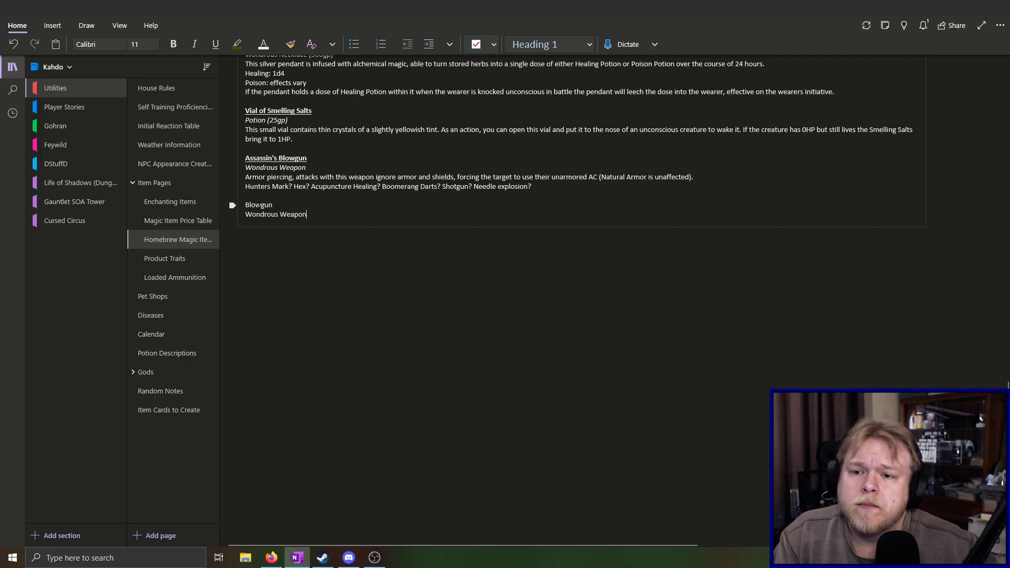
# Make the new Blowgun heading bold and underlined, italicize its "Wondrous Weapon" line, and add a line below
pyautogui.doubleClick(257, 205)
pyautogui.click(173, 45)
pyautogui.click(215, 44)
pyautogui.tripleClick(265, 218)
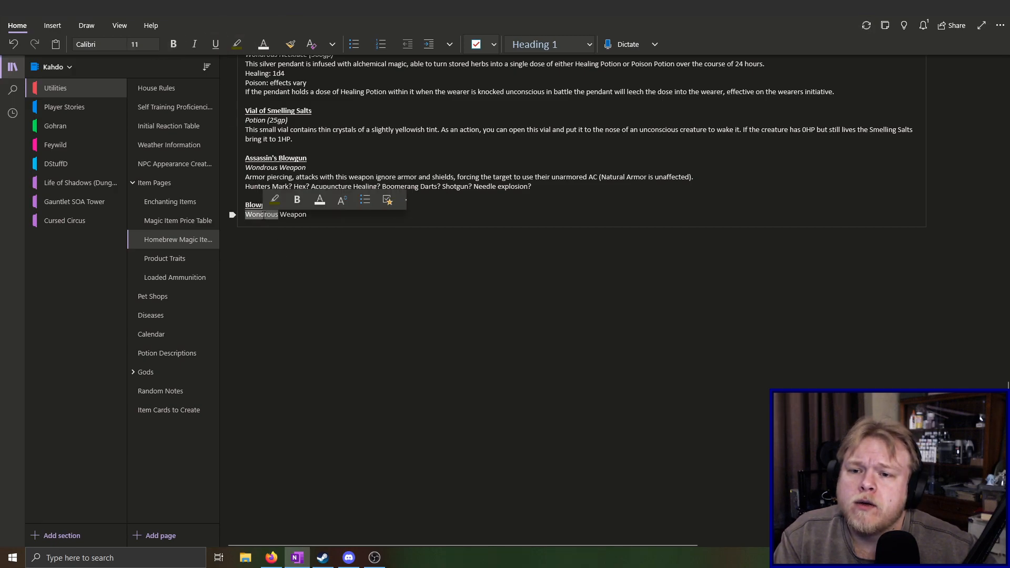
pyautogui.click(194, 49)
pyautogui.click(328, 213)
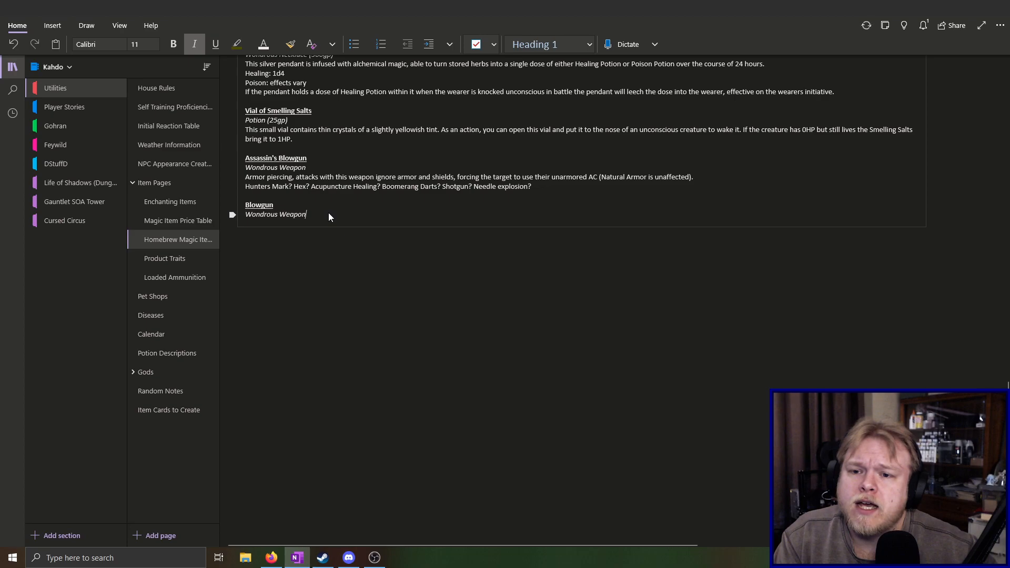
pyautogui.press('Return')
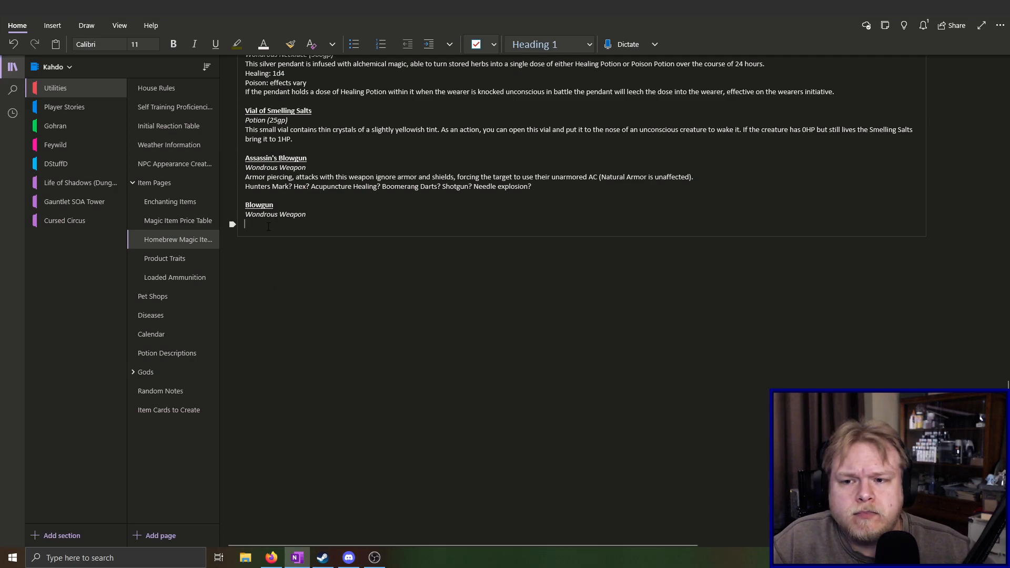
# Move the "Hunters Mark? Hex?..." ideas line from Assassin's Blowgun under the new Blowgun entry in non-italic text, and remove the extra blank line
pyautogui.moveTo(245, 187); pyautogui.dragTo(533, 188)
pyautogui.hotkey('ctrl', 'c')
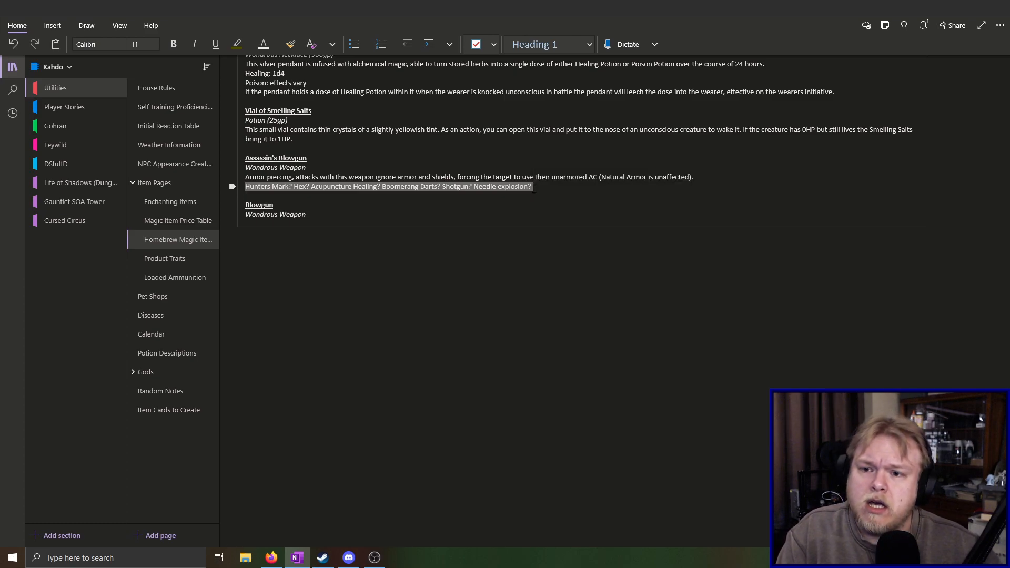
pyautogui.press('Delete')
pyautogui.click(267, 220)
pyautogui.press('Return')
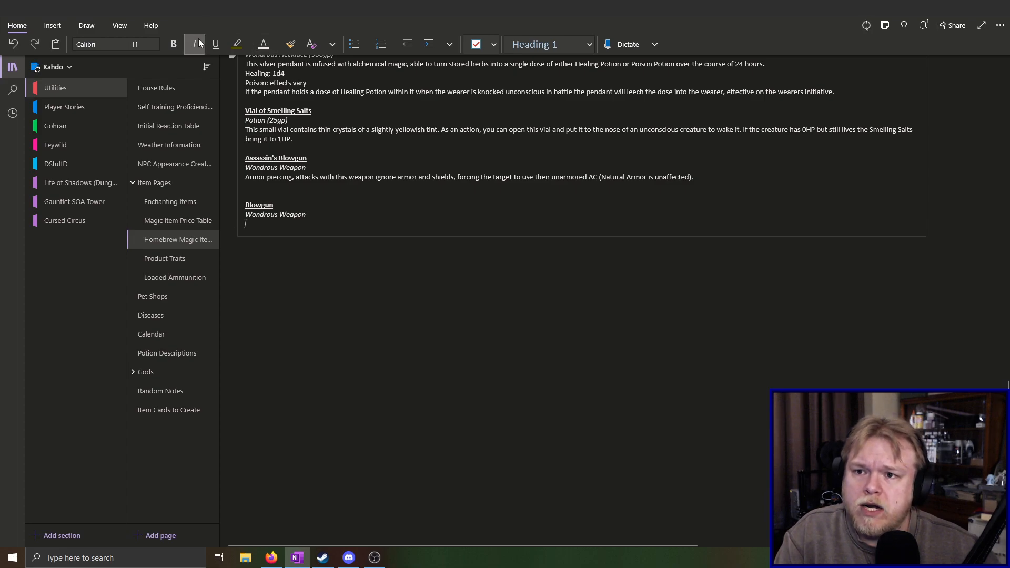
pyautogui.hotkey('ctrl', 'i')
pyautogui.hotkey('ctrl', 'v')
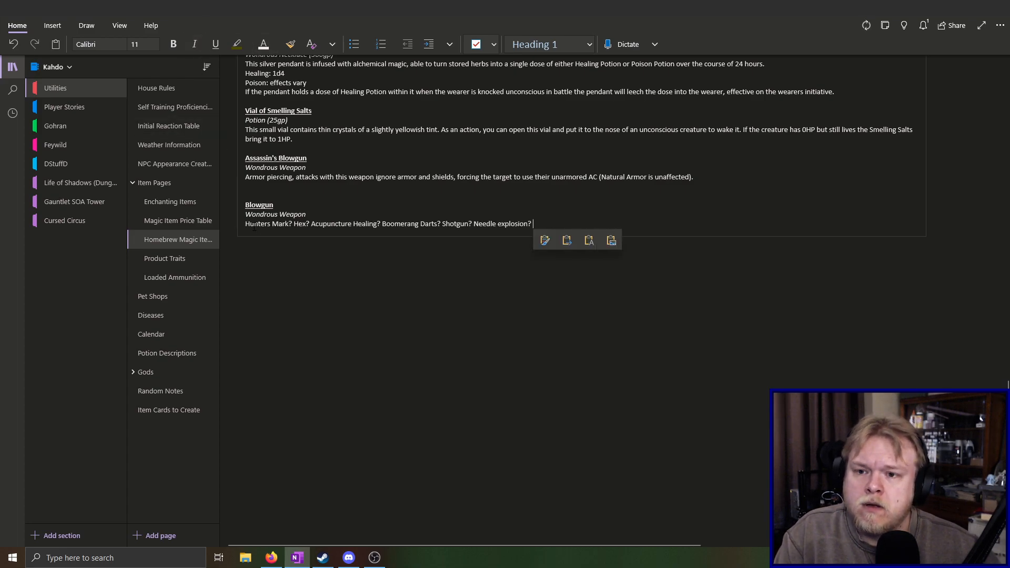
pyautogui.click(271, 199)
pyautogui.press('BackSpace')
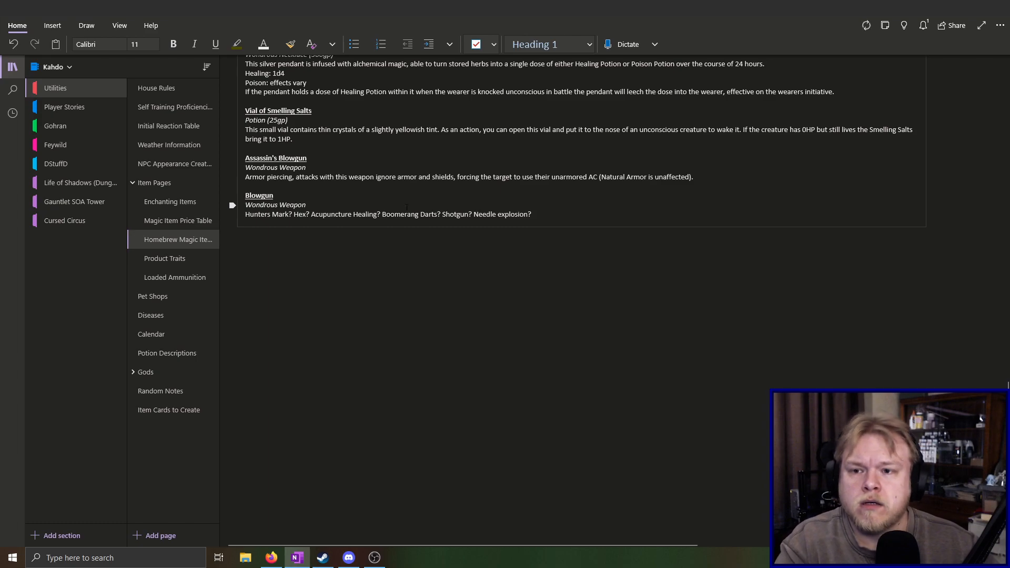
# Append "Multiplying needles?" to the end of the Blowgun entry's ideas line
pyautogui.click(561, 216)
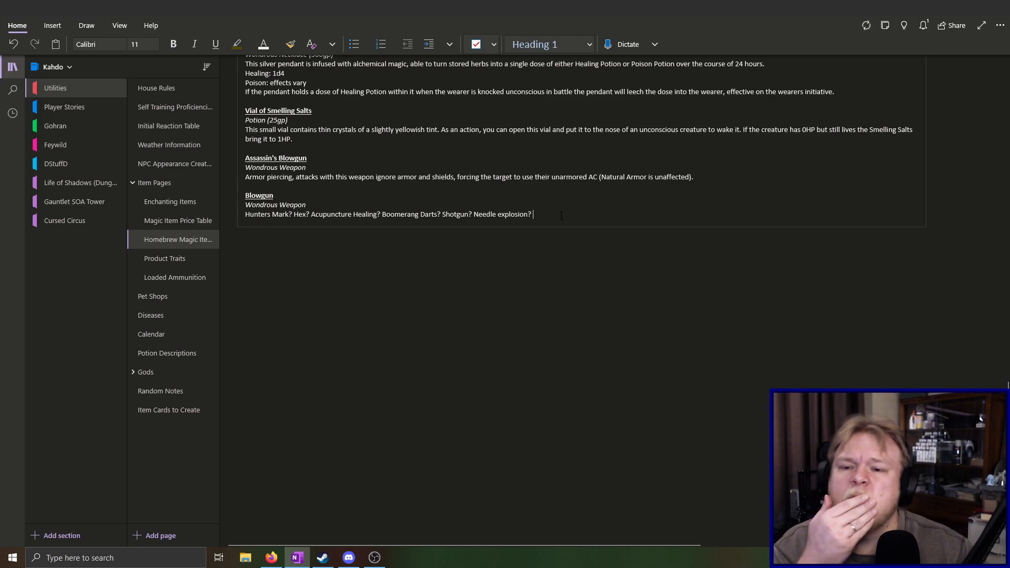
pyautogui.write('Mul')
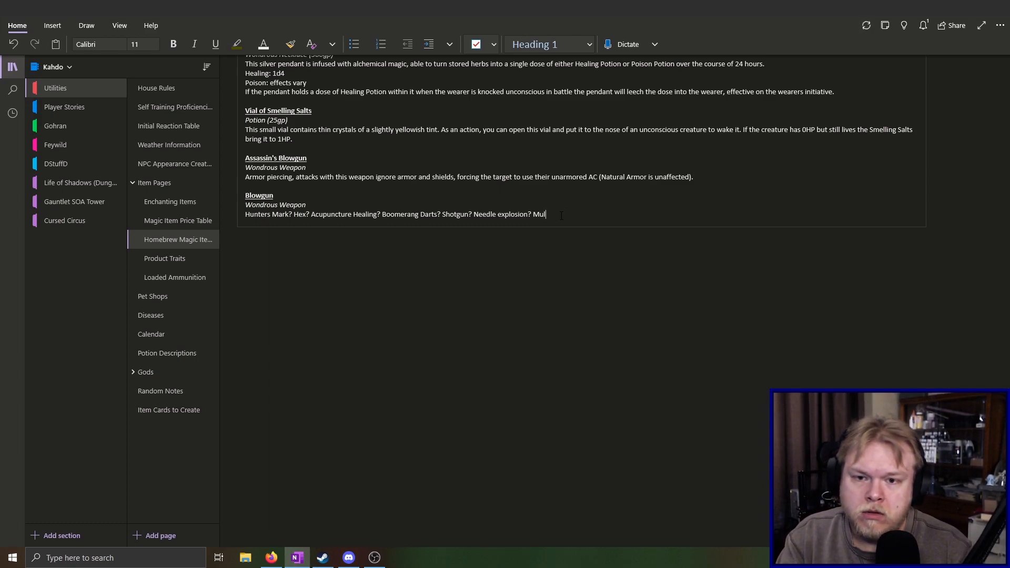
pyautogui.write('tiply')
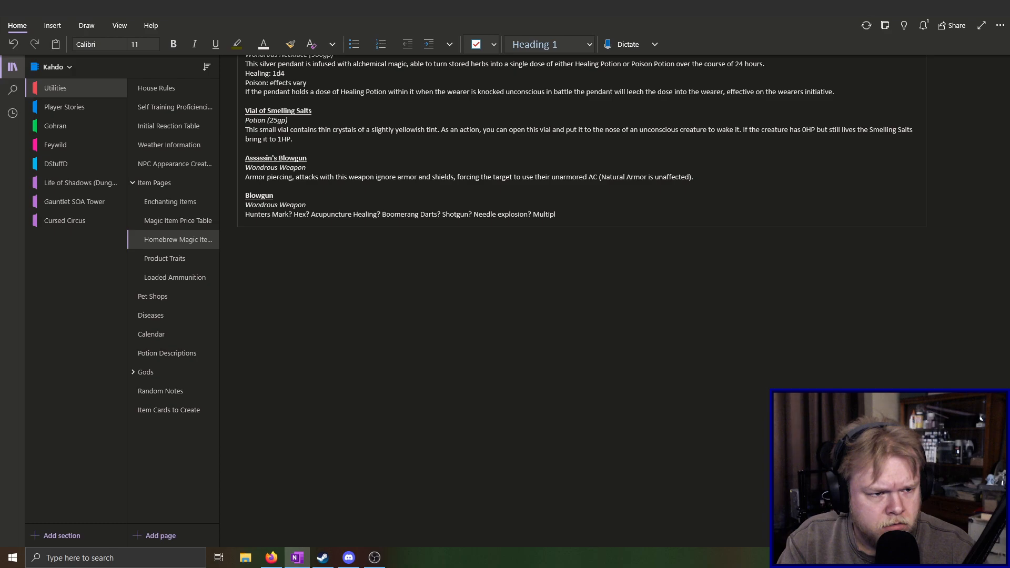
pyautogui.write('yin')
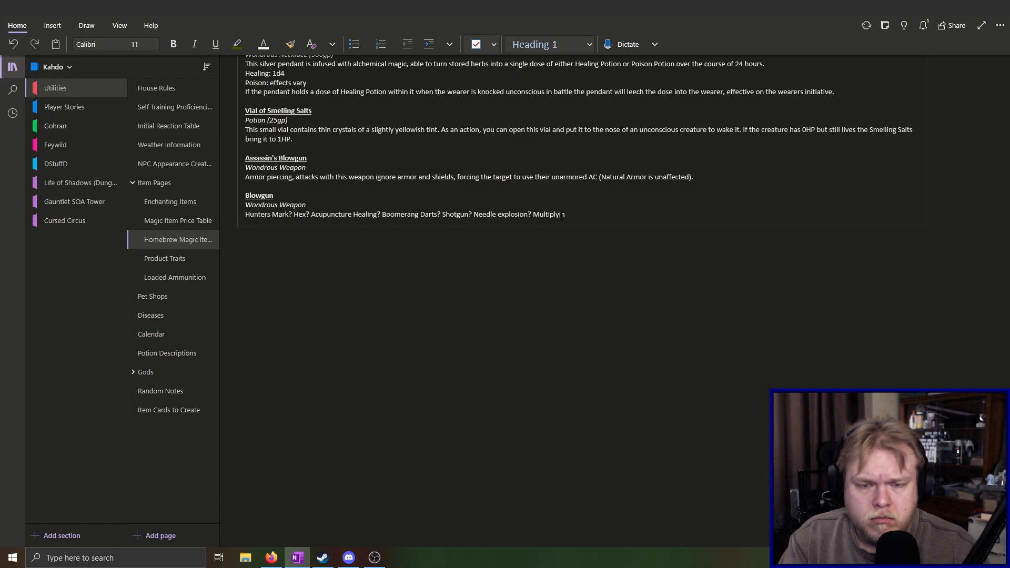
pyautogui.write('g')
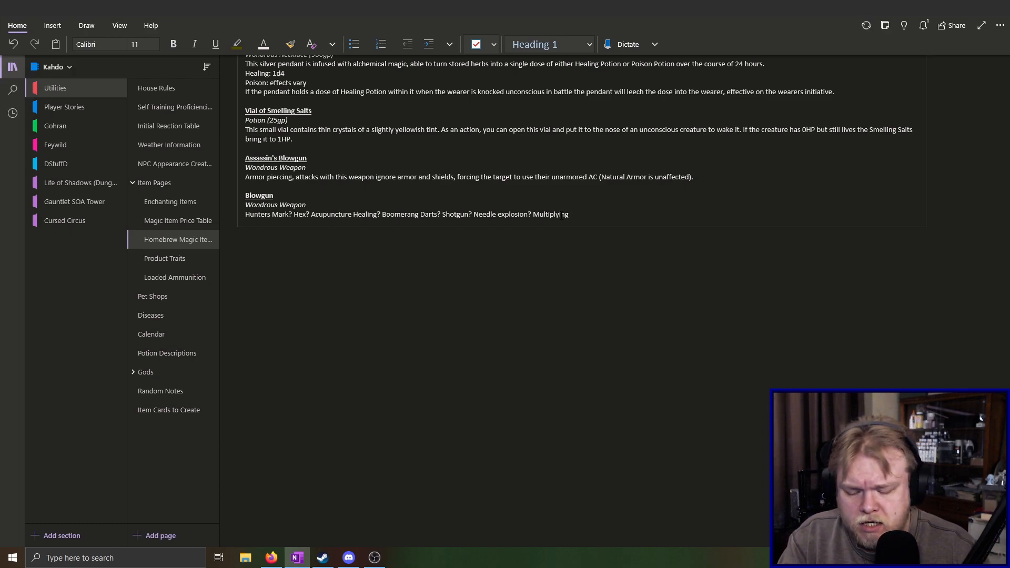
pyautogui.write(' needles?')
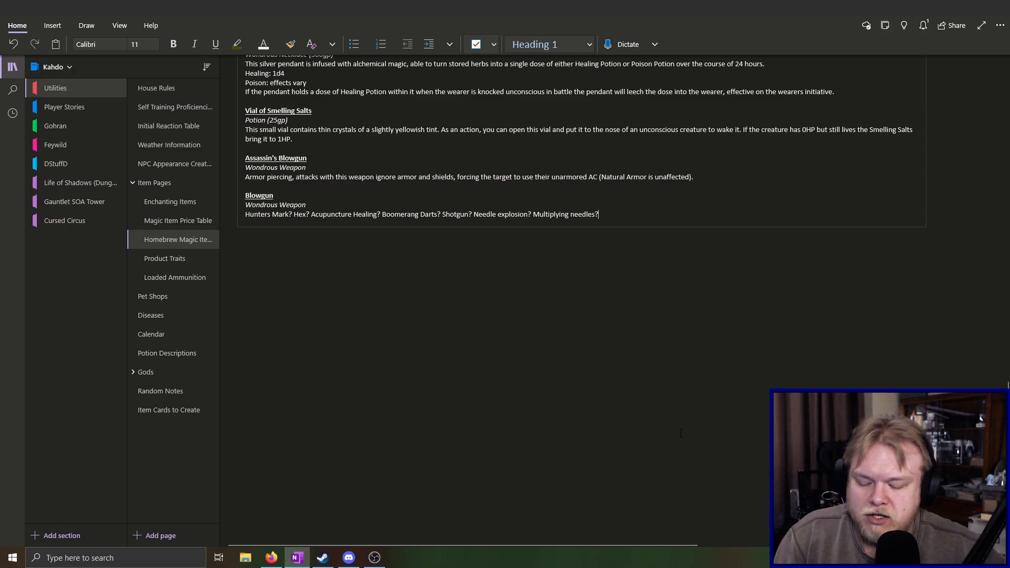
# Add "Astral Needles" after "Multiplying needles?" in the Blowgun entry's ideas line
pyautogui.keyDown('ctrl'); pyautogui.scroll(2, 674, 432); pyautogui.keyUp('ctrl')
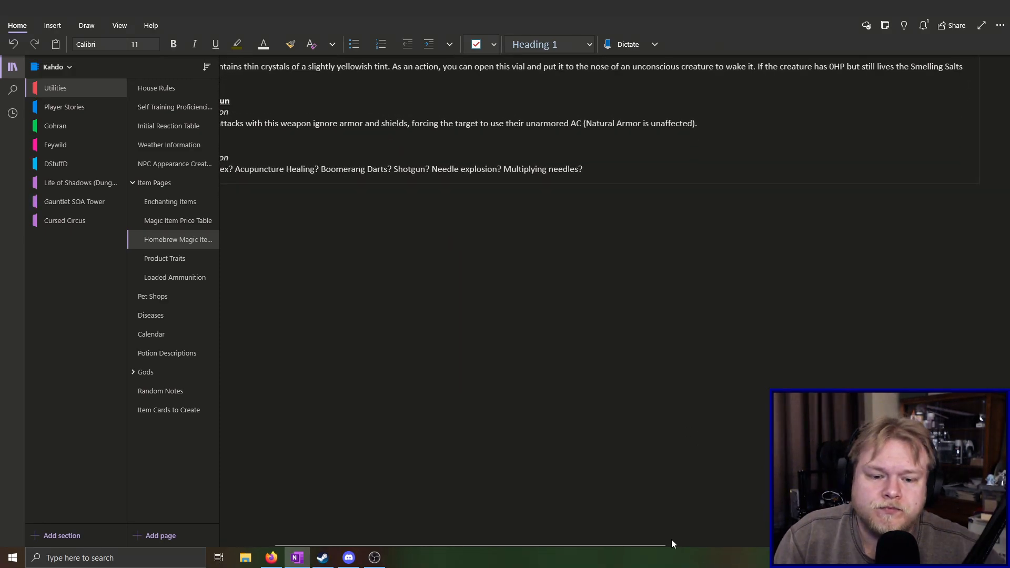
pyautogui.moveTo(645, 546); pyautogui.dragTo(598, 545)
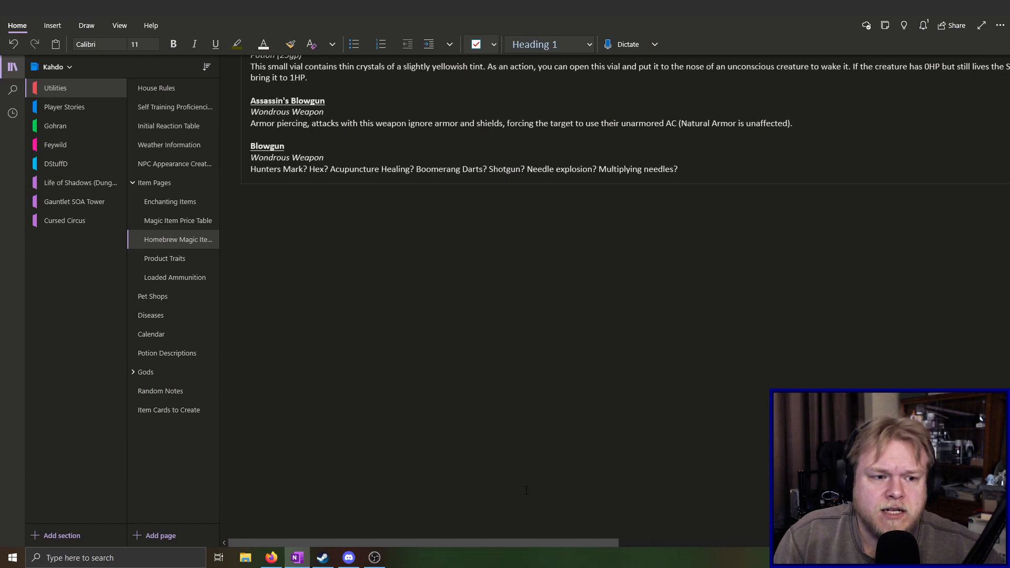
pyautogui.scroll(4, 561, 440)
pyautogui.scroll(1, 561, 440)
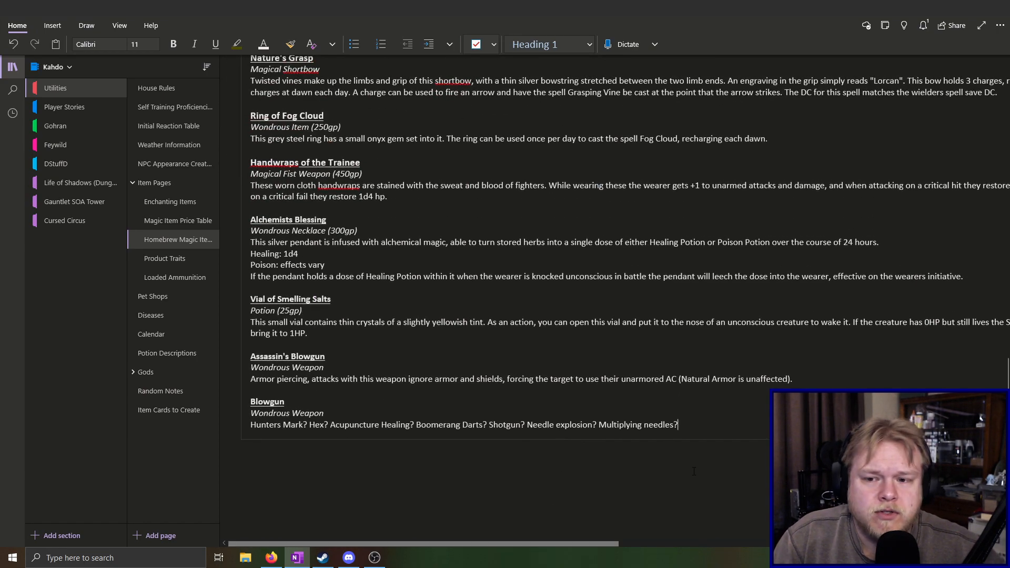
pyautogui.keyDown('ctrl'); pyautogui.scroll(1, 657, 473); pyautogui.keyUp('ctrl')
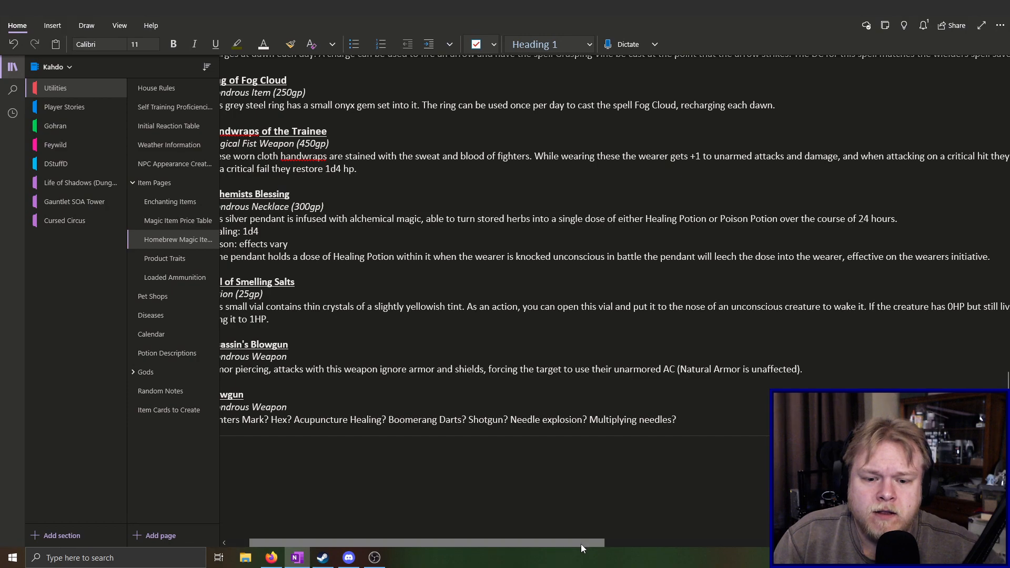
pyautogui.moveTo(580, 545); pyautogui.dragTo(436, 538)
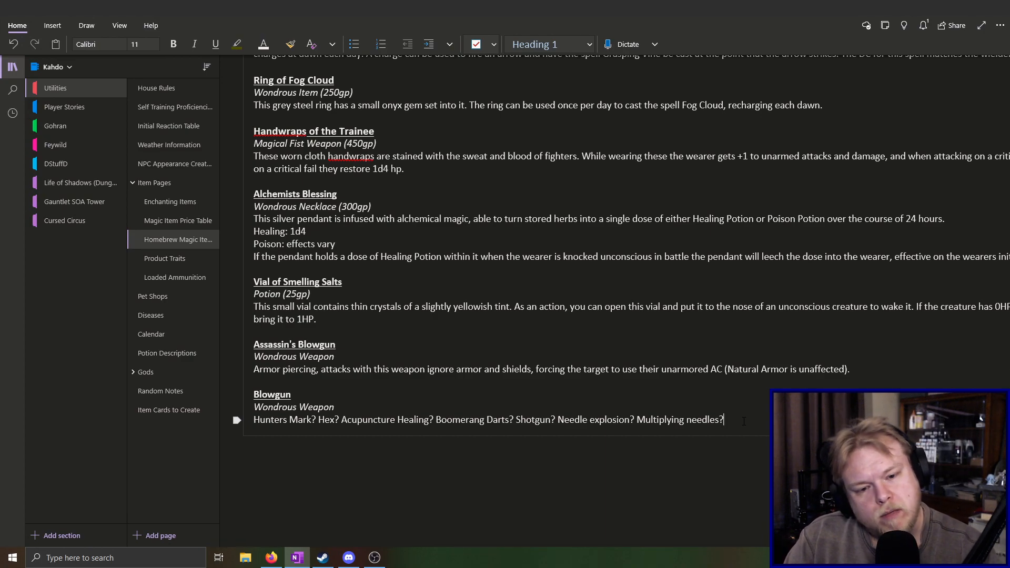
pyautogui.write('Astral/')
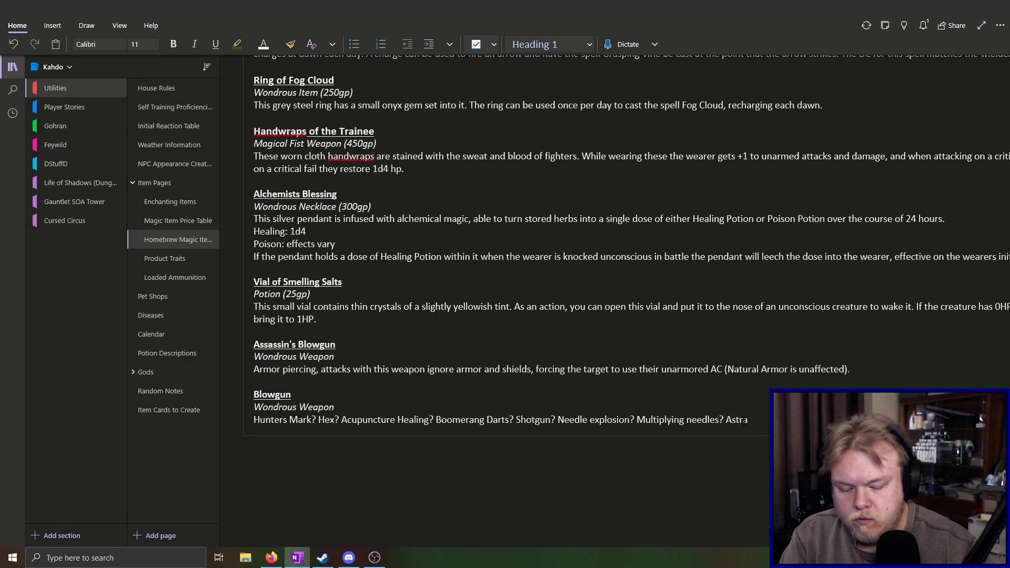
pyautogui.press('BackSpace')
pyautogui.write('Nee')
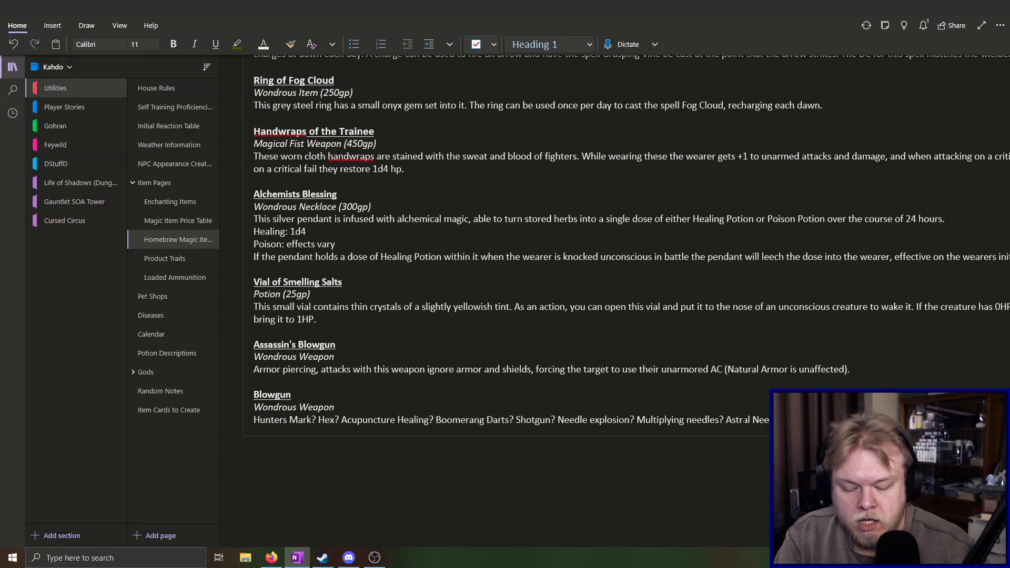
pyautogui.hscroll(1, 621, 300)
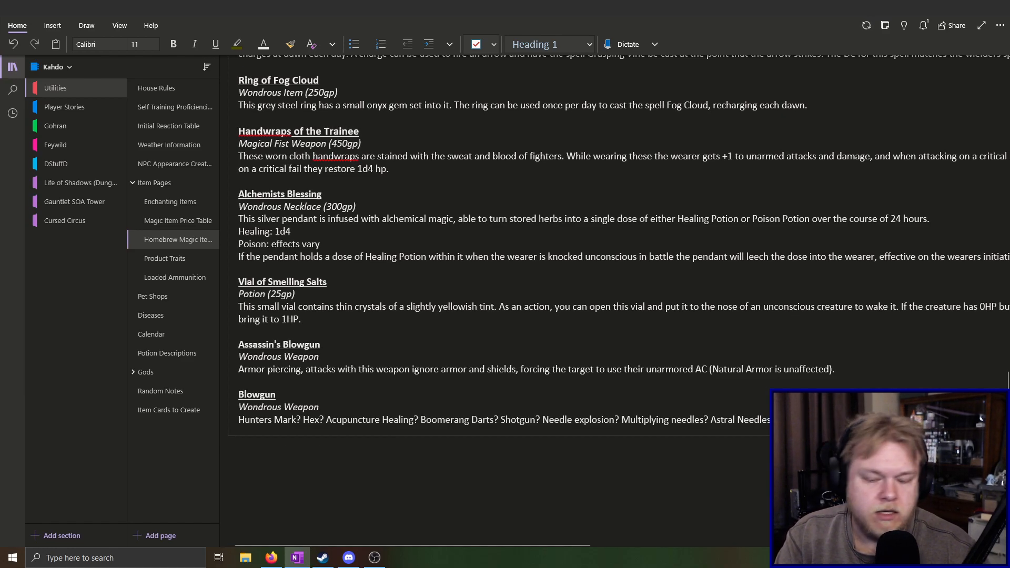
pyautogui.hscroll(3, 614, 240)
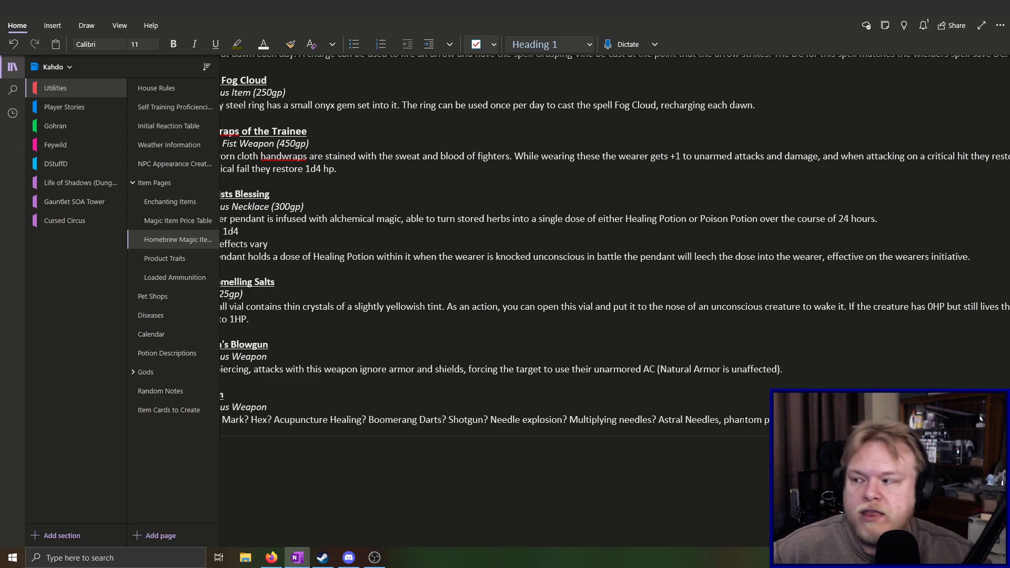
pyautogui.hotkey('alt', 'Tab')
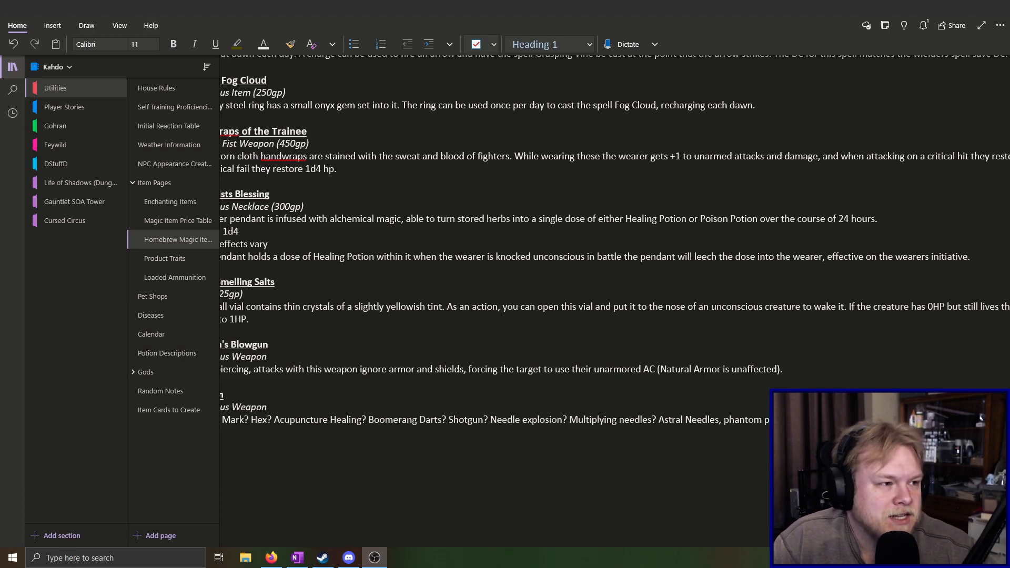
pyautogui.scroll(-3, 595, 336)
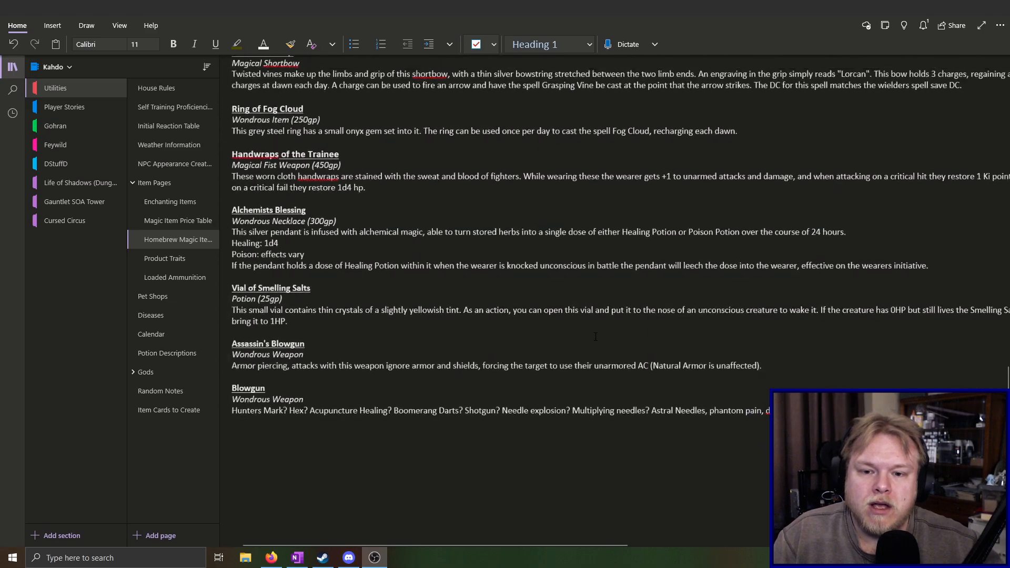
pyautogui.scroll(1, 596, 336)
pyautogui.scroll(-1, 596, 337)
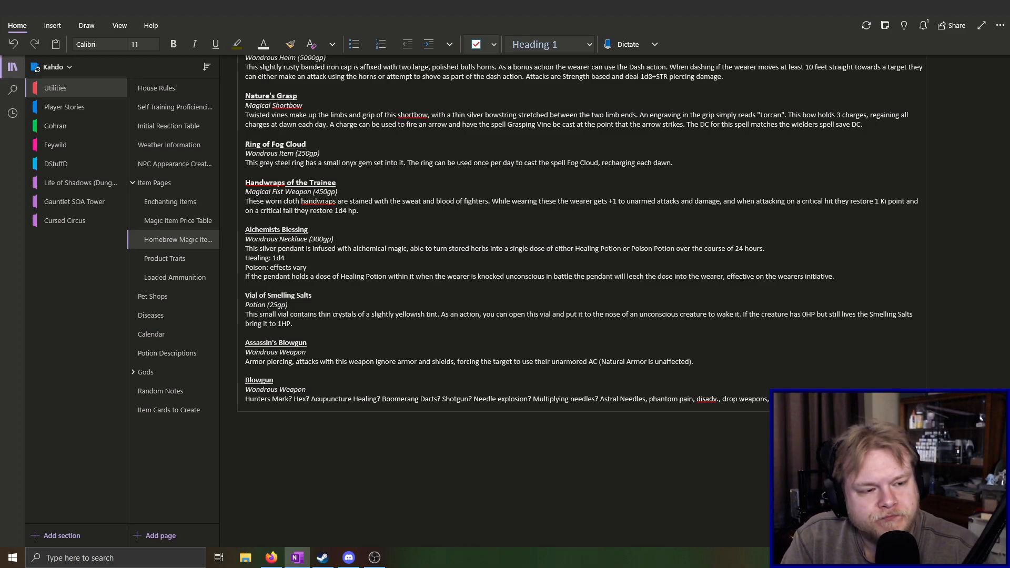
# Continue the Blowgun entry's saving throw idea with "Players DEX DC" before its question mark
pyautogui.press('Return')
pyautogui.write('Payers ?')
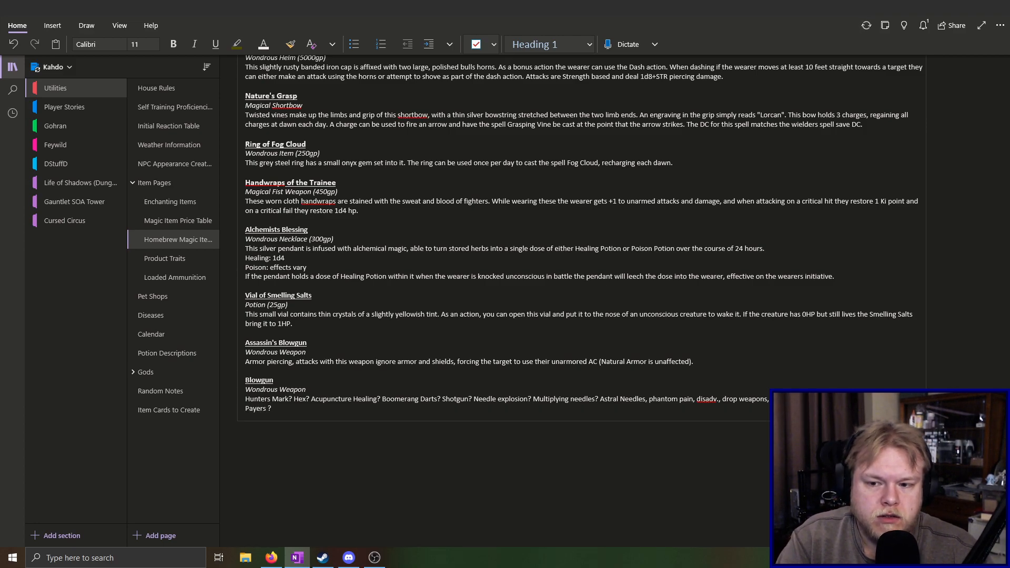
pyautogui.press('BackSpace')
pyautogui.press('BackSpace')
pyautogui.press('BackSpace')
pyautogui.press('BackSpace')
pyautogui.press('BackSpace')
pyautogui.press('BackSpace')
pyautogui.write('layers')
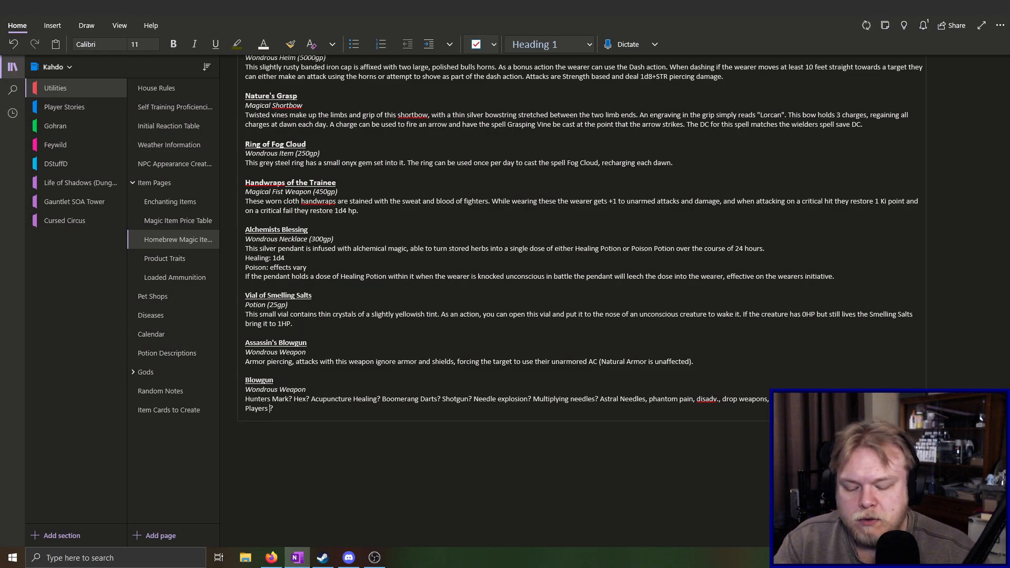
pyautogui.write('Dex')
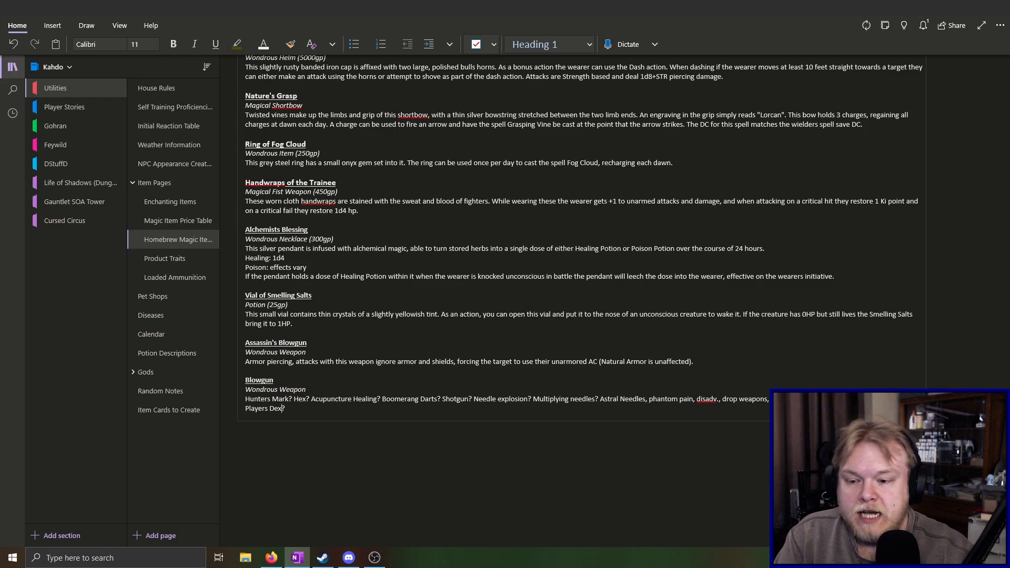
pyautogui.press('BackSpace')
pyautogui.press('BackSpace')
pyautogui.write('EX')
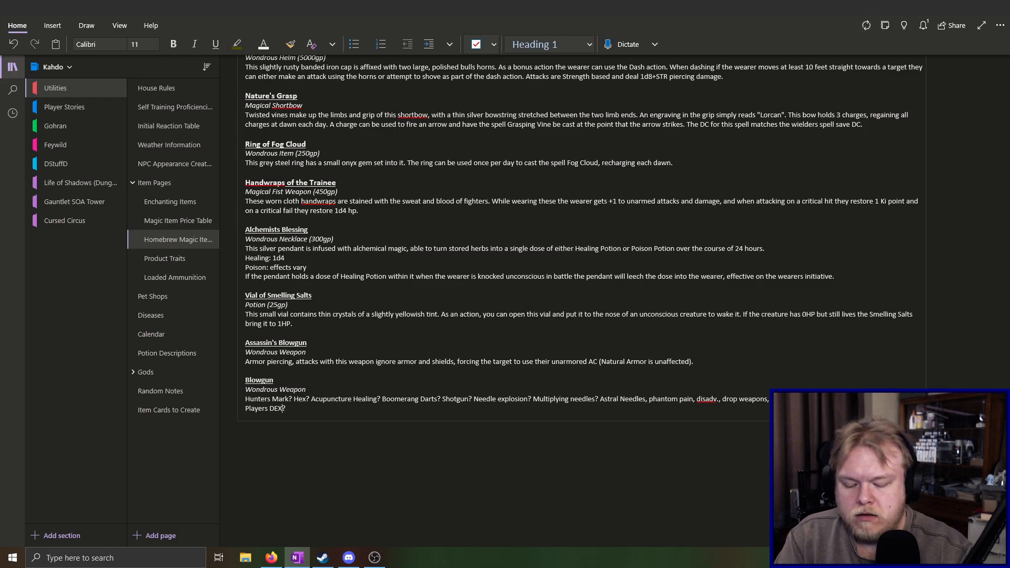
pyautogui.write(' DC ')
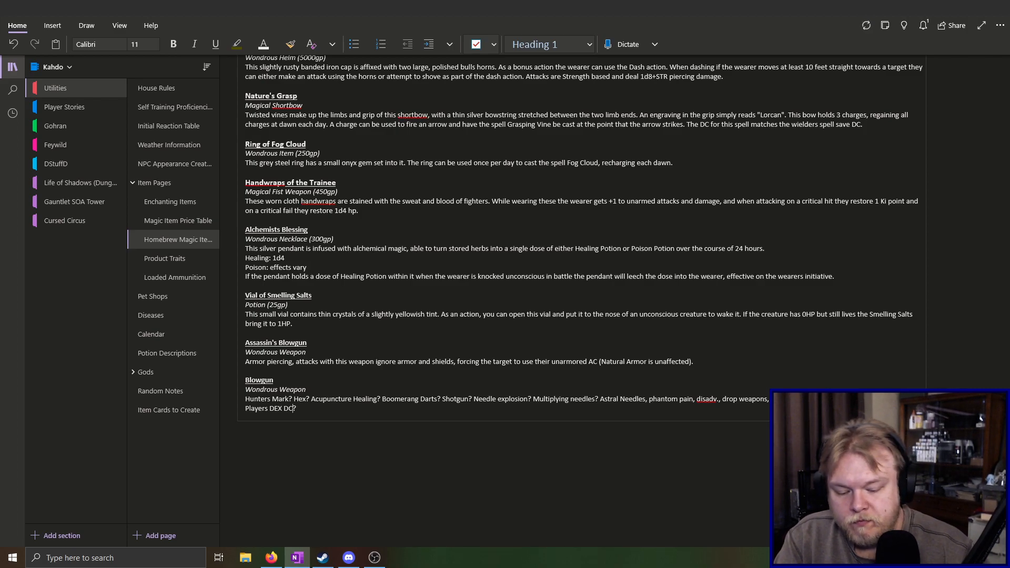
pyautogui.write('(')
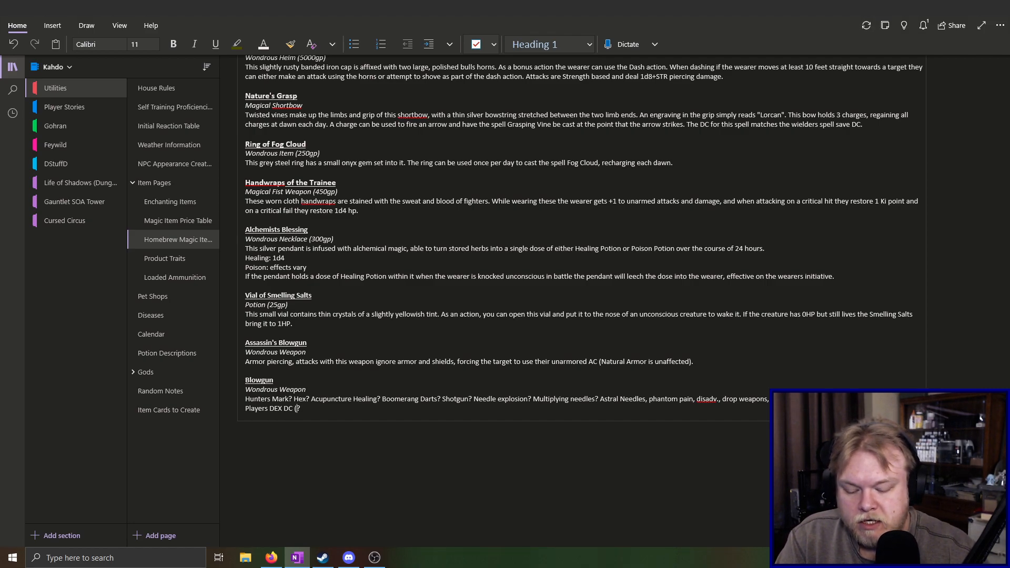
pyautogui.write('8')
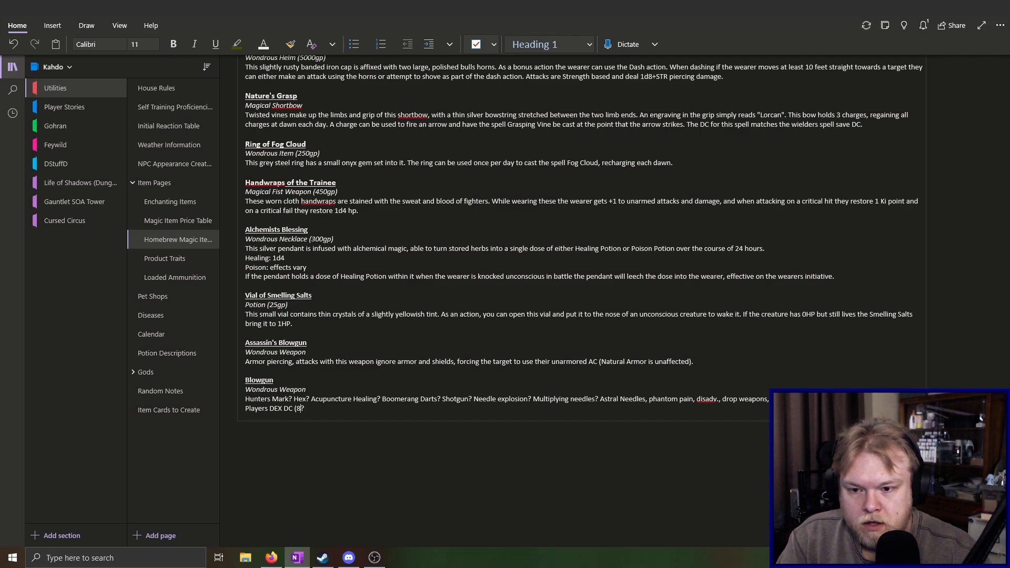
pyautogui.write('+')
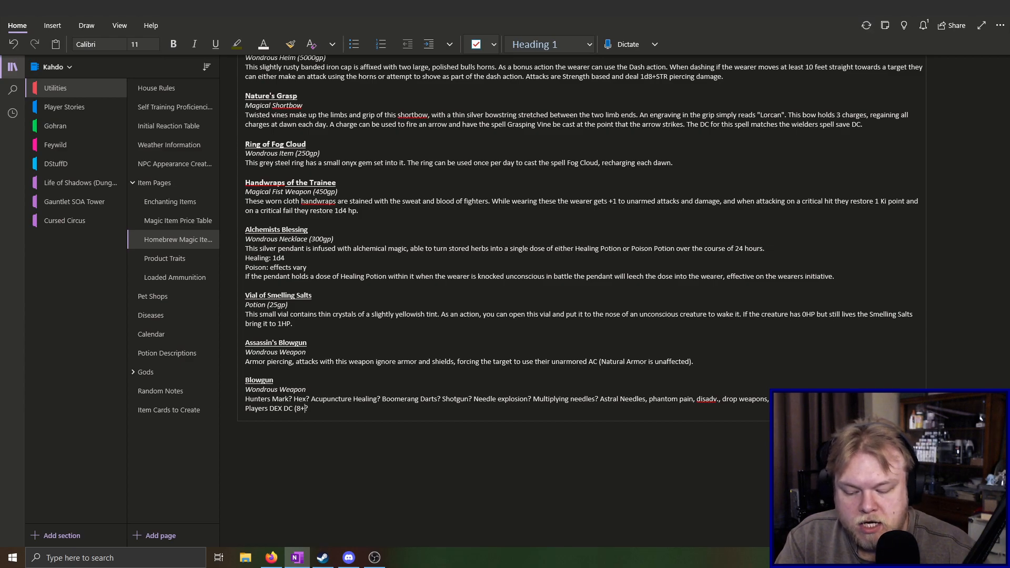
pyautogui.write('Prof')
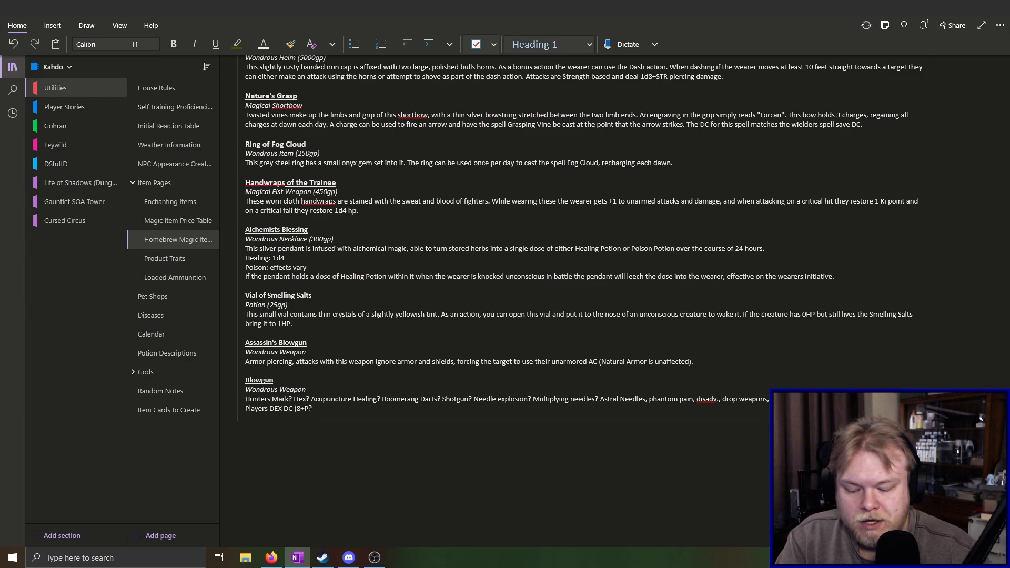
pyautogui.write('+')
pyautogui.write('Dex')
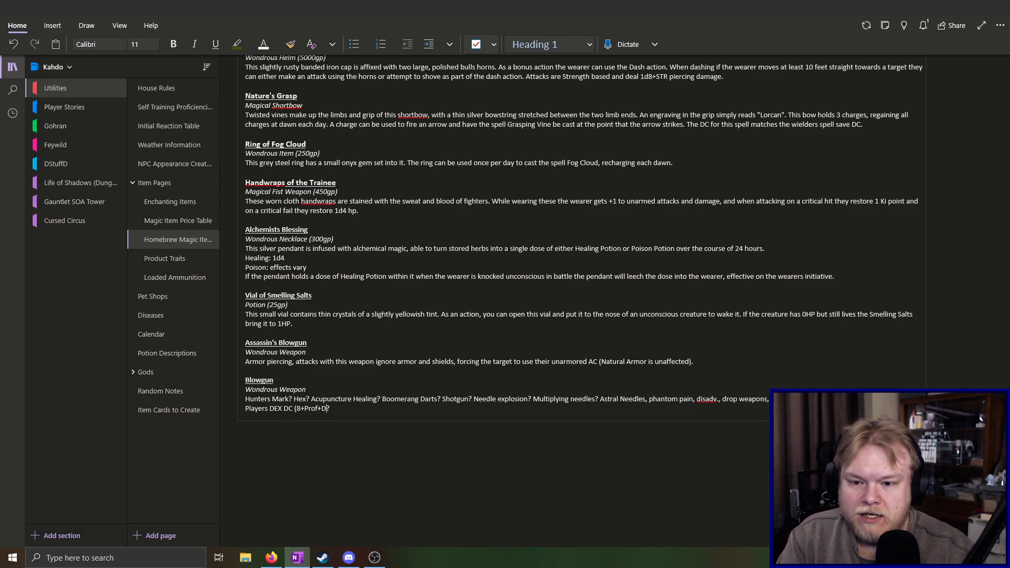
pyautogui.write(' mod')
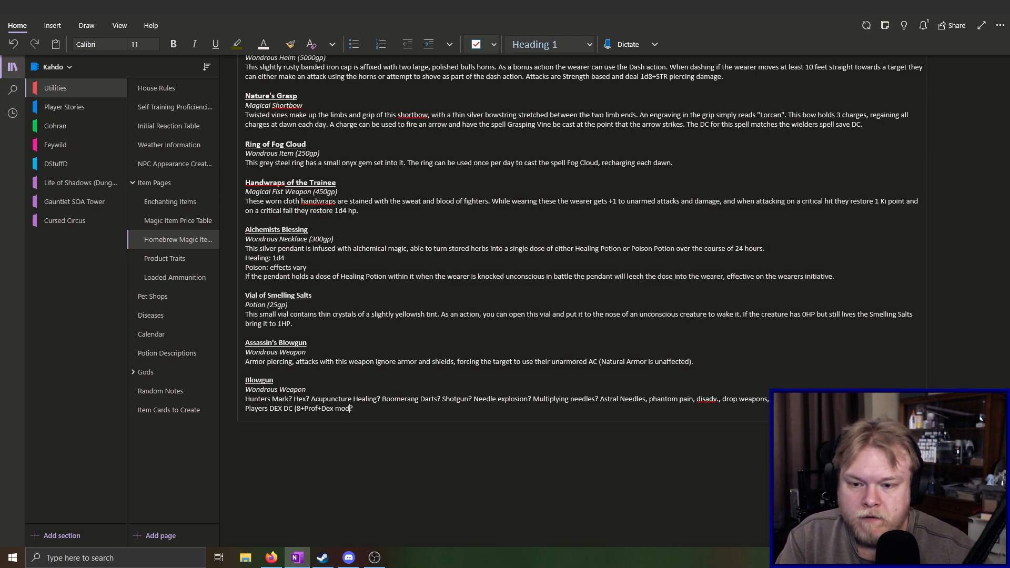
pyautogui.write(')')
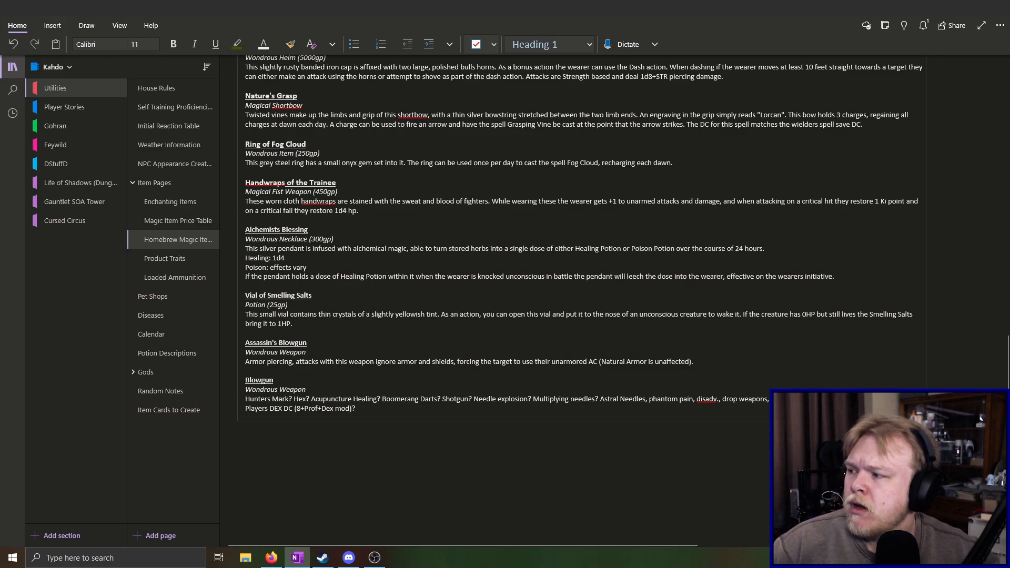
# Delete the Blowgun ideas from "Hunters Mark?" through "Multiplying needles?" so the line begins with "Astral Needles"
pyautogui.hotkey('alt', 'Tab')
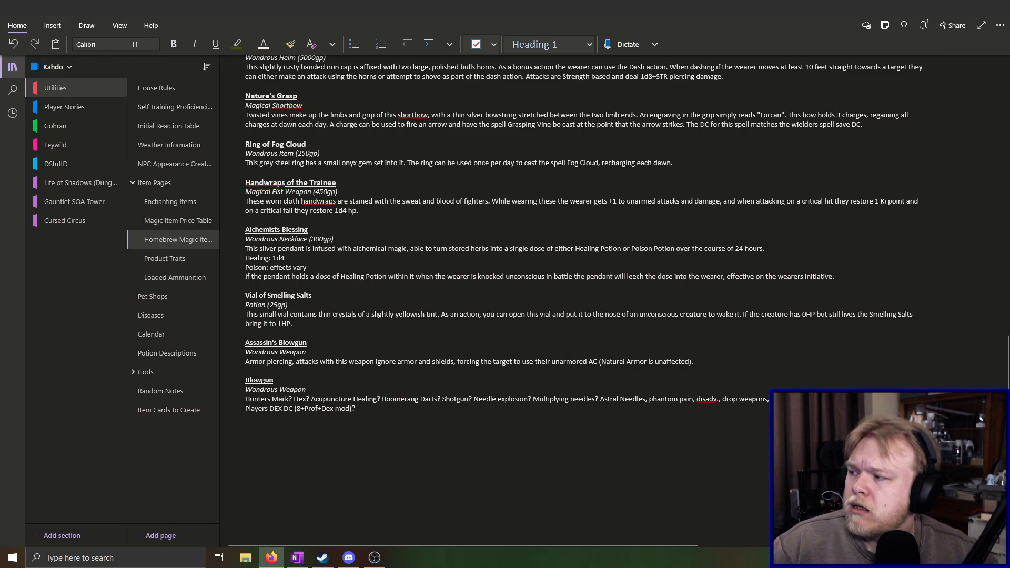
pyautogui.click(382, 413)
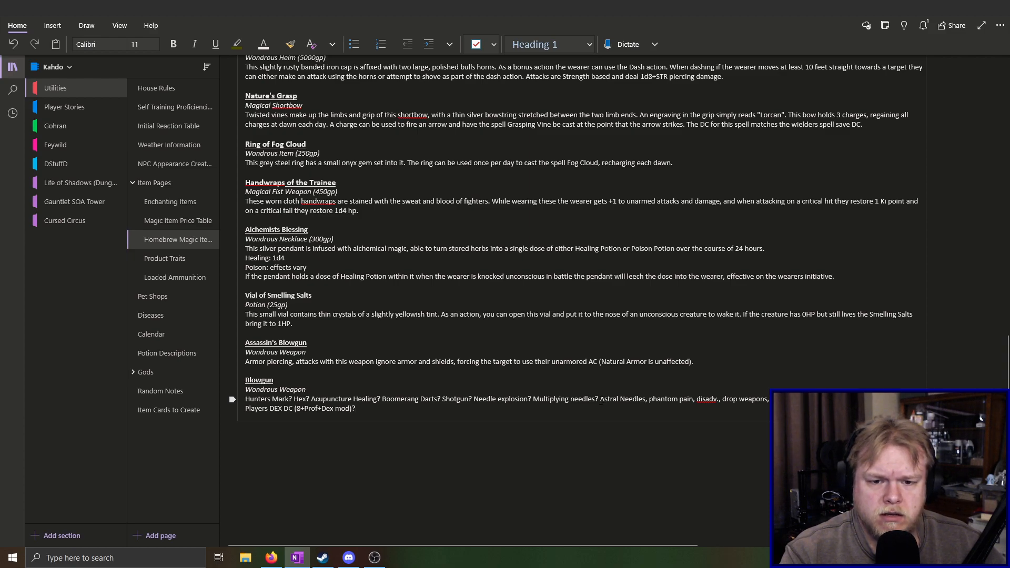
pyautogui.moveTo(600, 399); pyautogui.dragTo(245, 399)
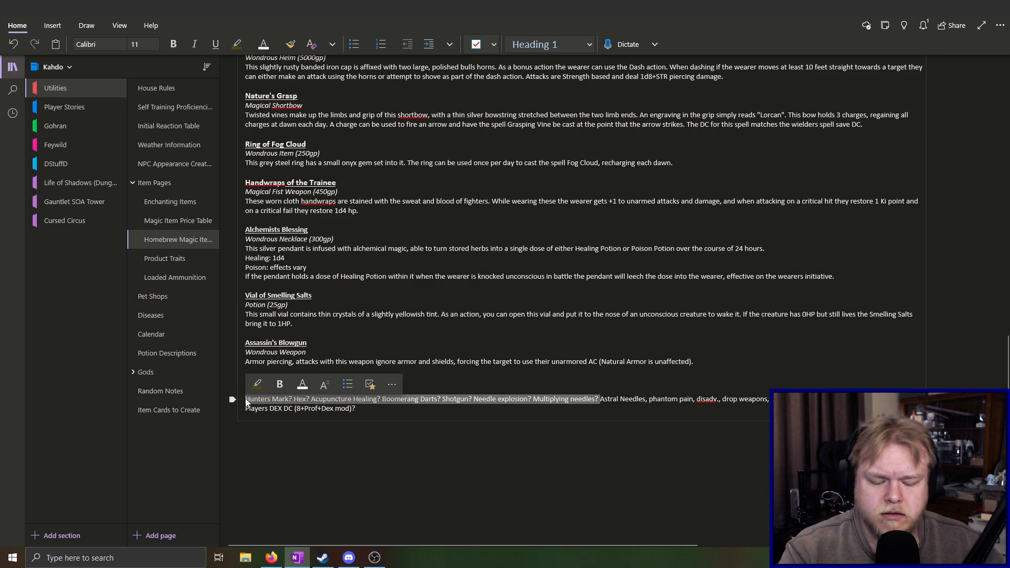
pyautogui.press('BackSpace')
pyautogui.write('Blowgun Wondrous Weapon')
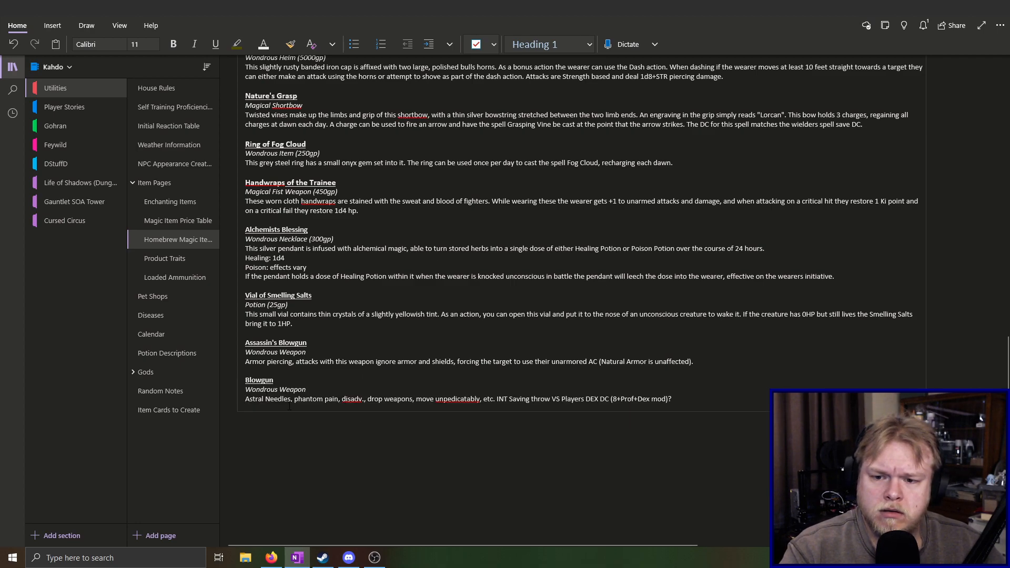
# Replace the Blowgun line's final question mark with a period and add "Target rerolls the save at the end"
pyautogui.click(682, 398)
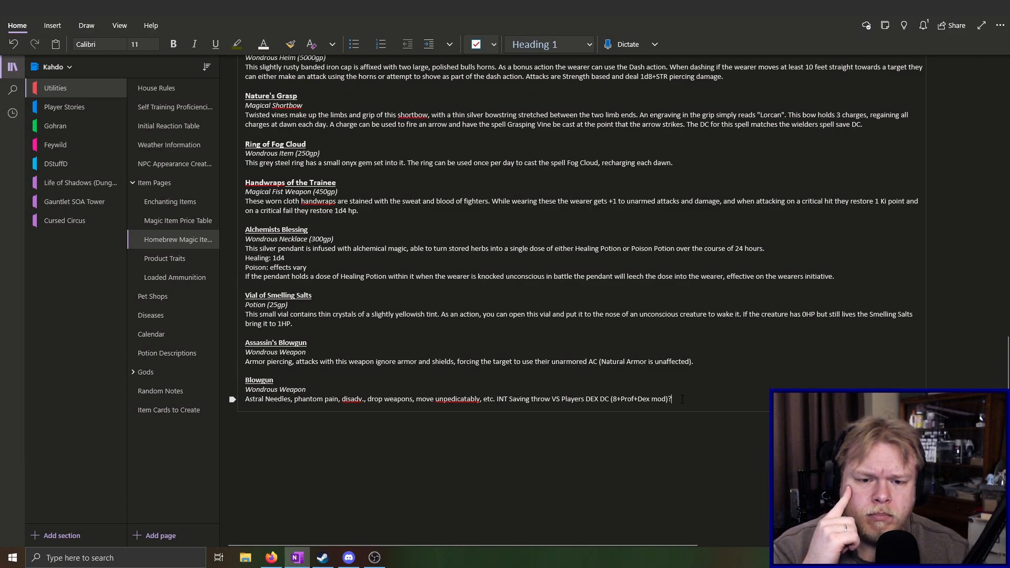
pyautogui.press('BackSpace')
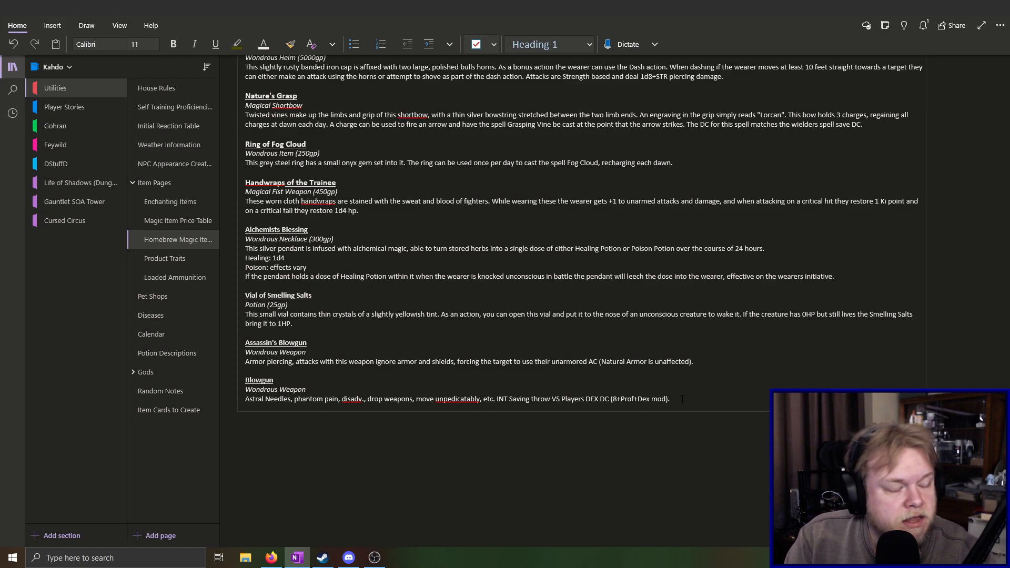
pyautogui.write('Sa')
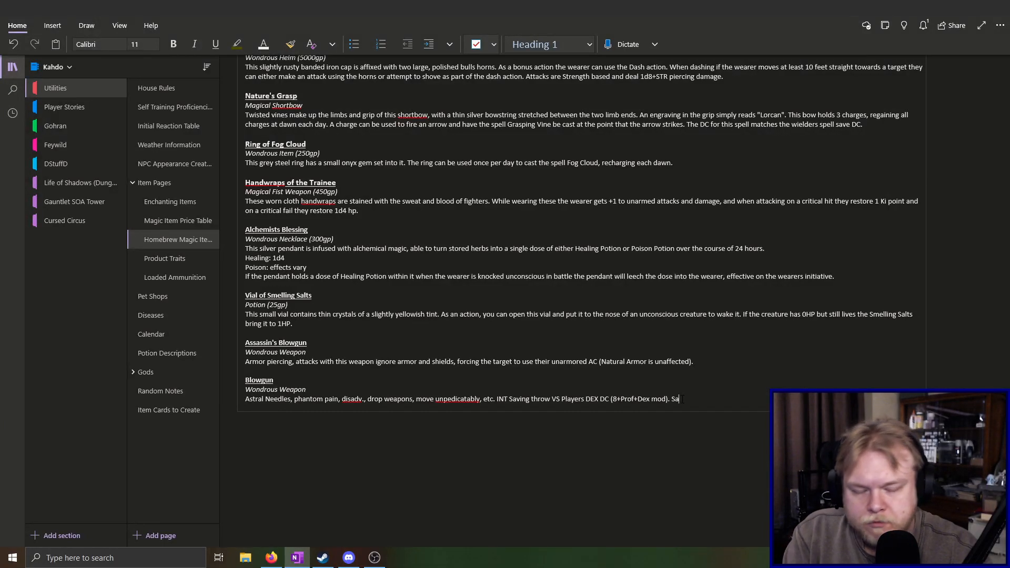
pyautogui.press('BackSpace')
pyautogui.press('BackSpace')
pyautogui.write('Target sa')
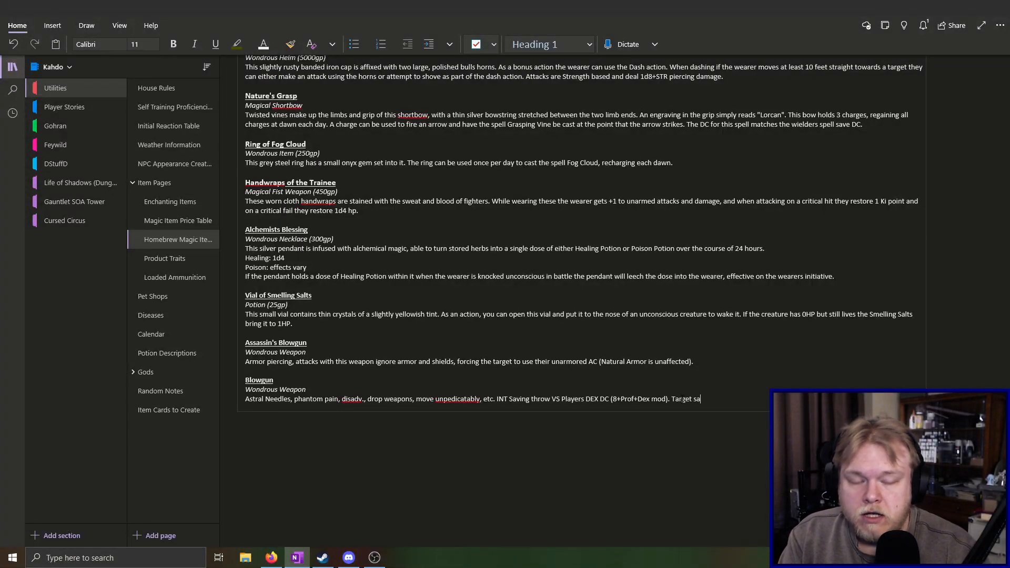
pyautogui.press('BackSpace')
pyautogui.press('BackSpace')
pyautogui.write('rero')
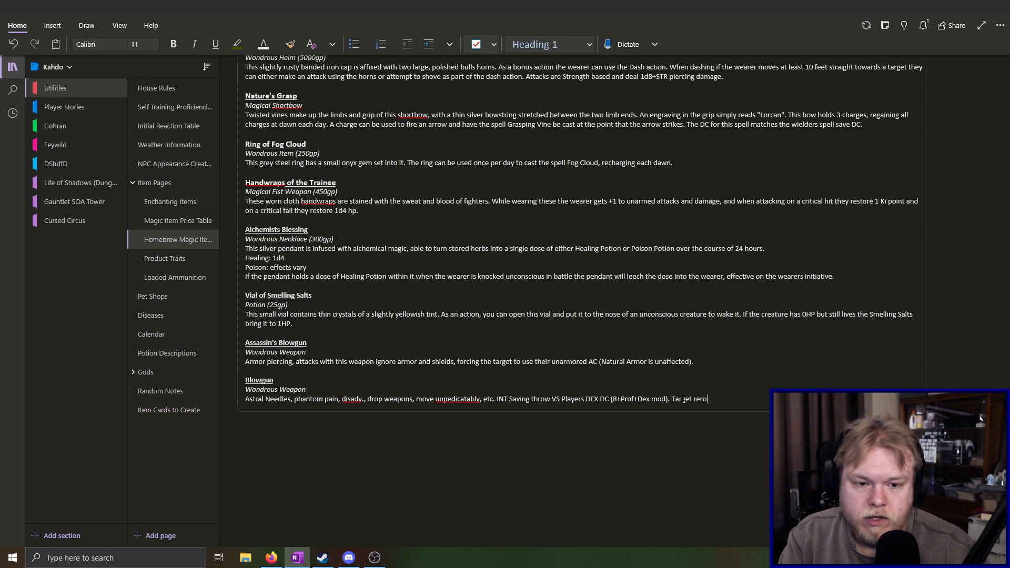
pyautogui.write('lls the save')
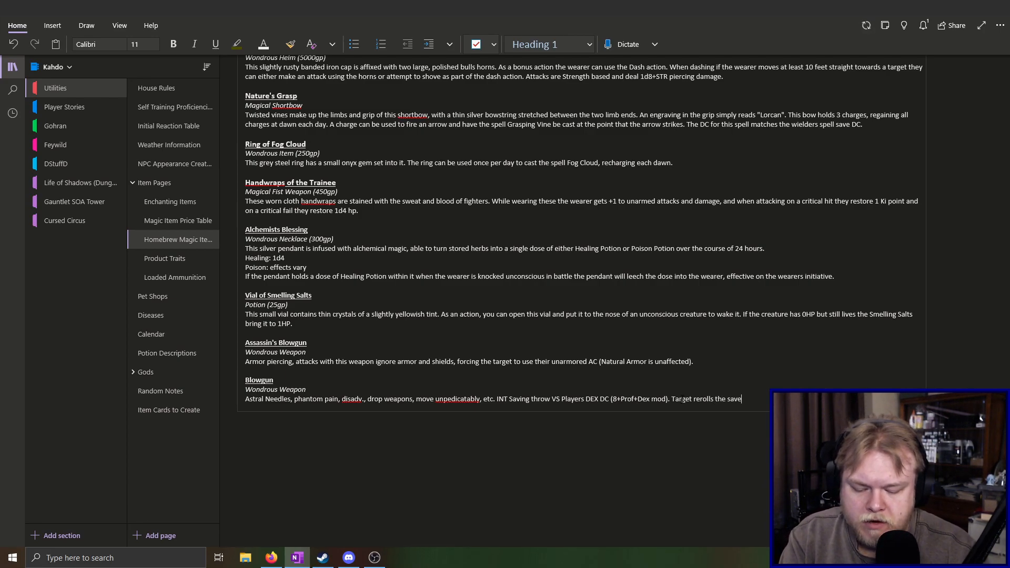
pyautogui.write(' at the er')
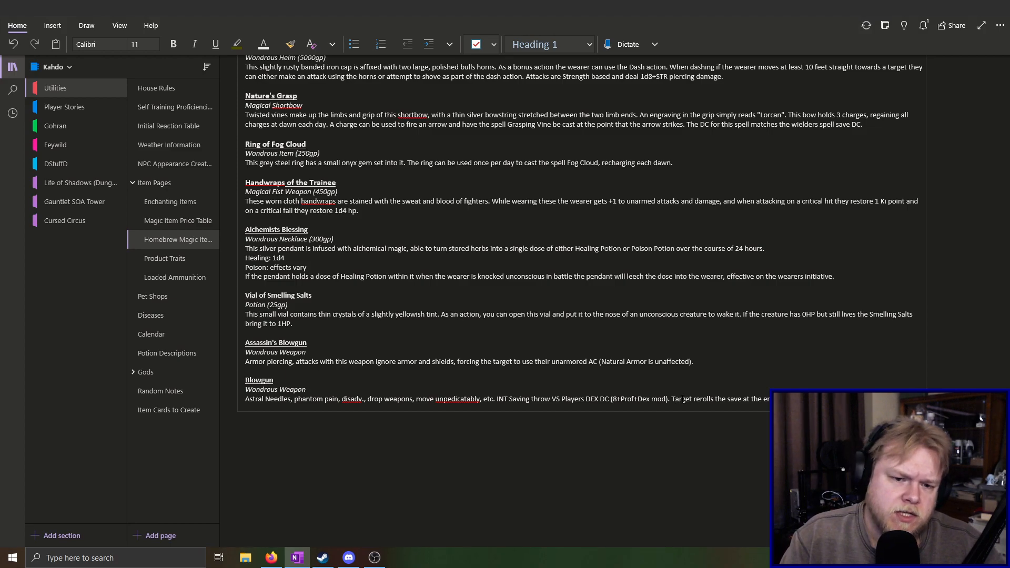
# Insert ", on a failure the target takes 1d6" after the DC formula in the Blowgun entry
pyautogui.write(', ')
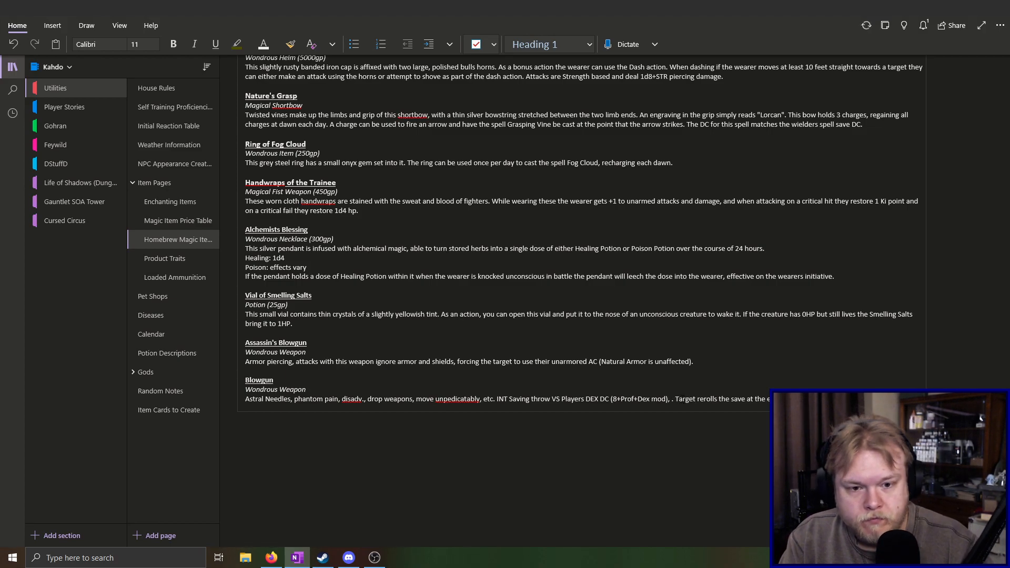
pyautogui.write('on a fail')
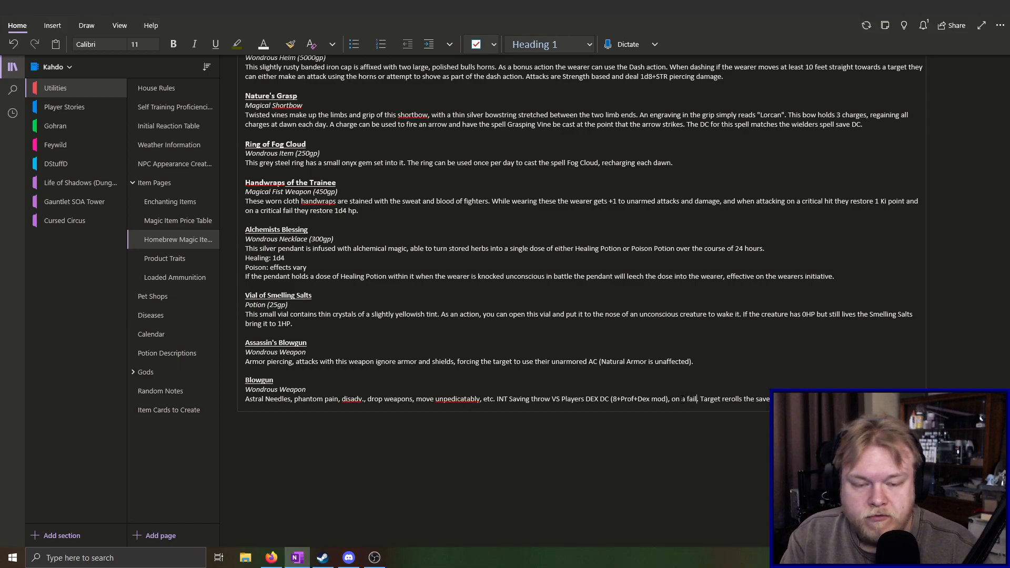
pyautogui.write('ure the target takes')
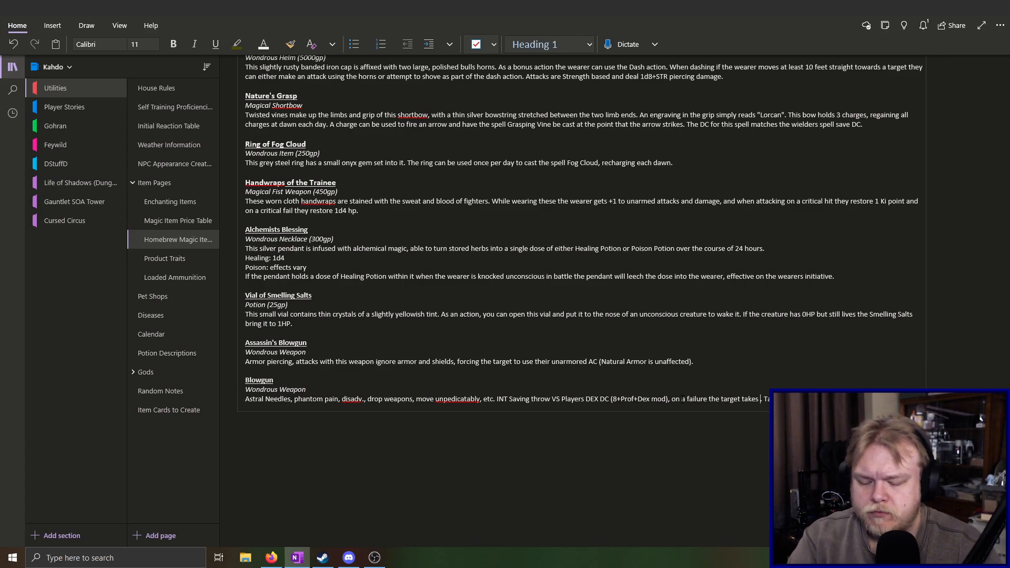
pyautogui.write('1d6')
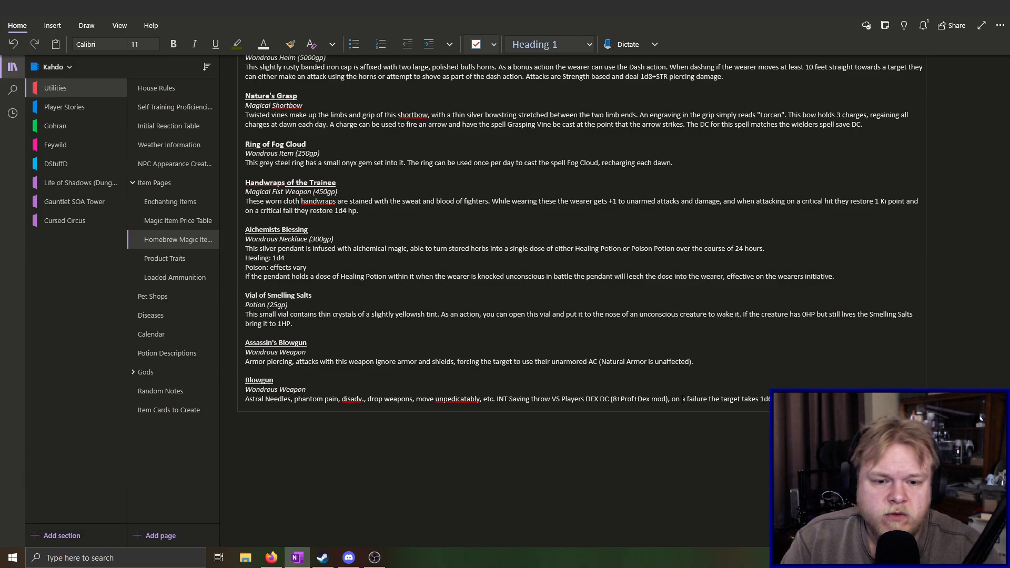
pyautogui.write('turn,')
pyautogui.write('ge')
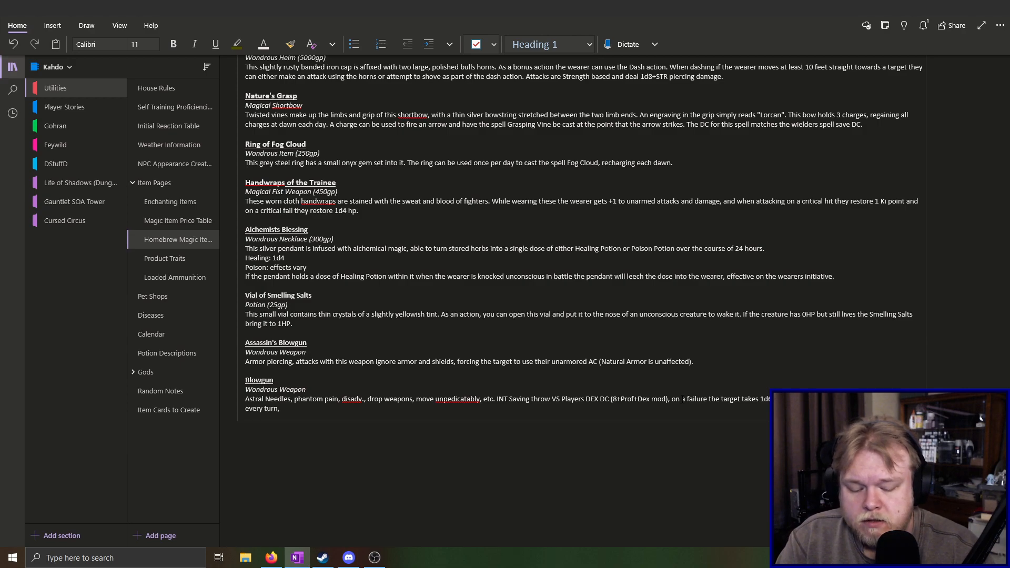
pyautogui.write(' a')
# Complete the Blowgun's save reroll clause so that it reads "end of every turn,"
pyautogui.press('BackSpace')
pyautogui.write('and')
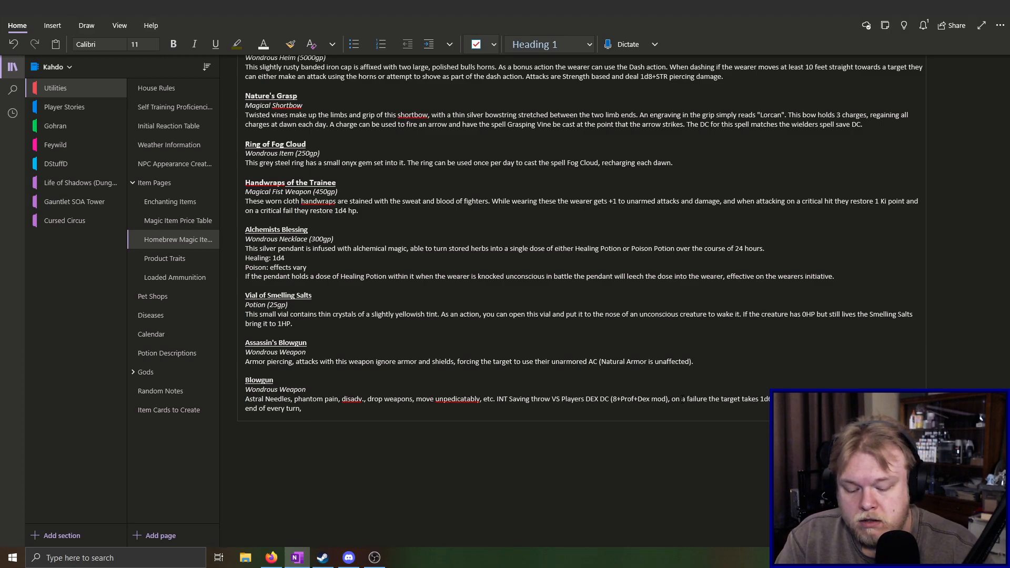
# Continue the Blowgun's reroll clause with "taking another 1d6 psychic damage on each failure"
pyautogui.write('aking another ')
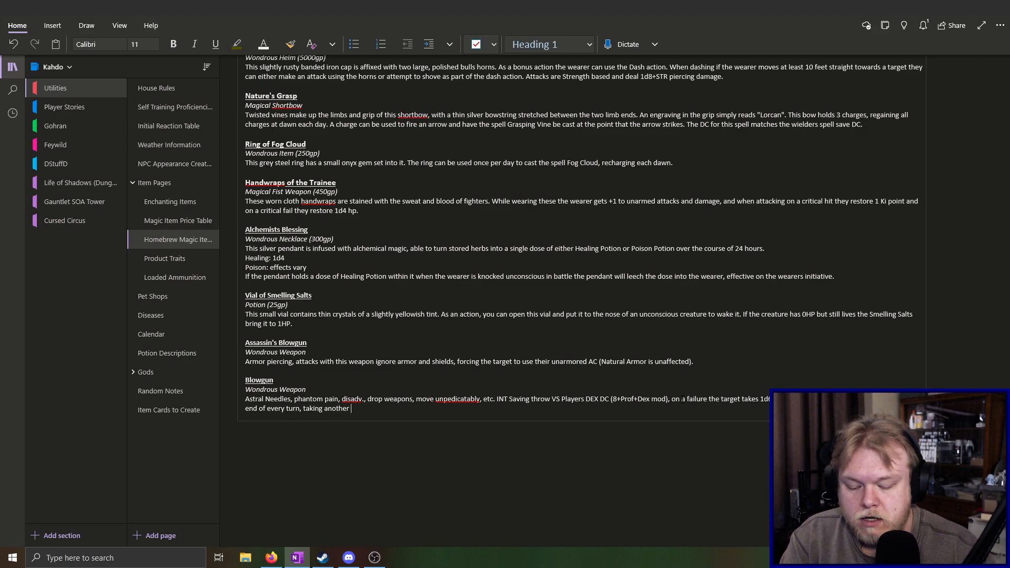
pyautogui.write('1d6')
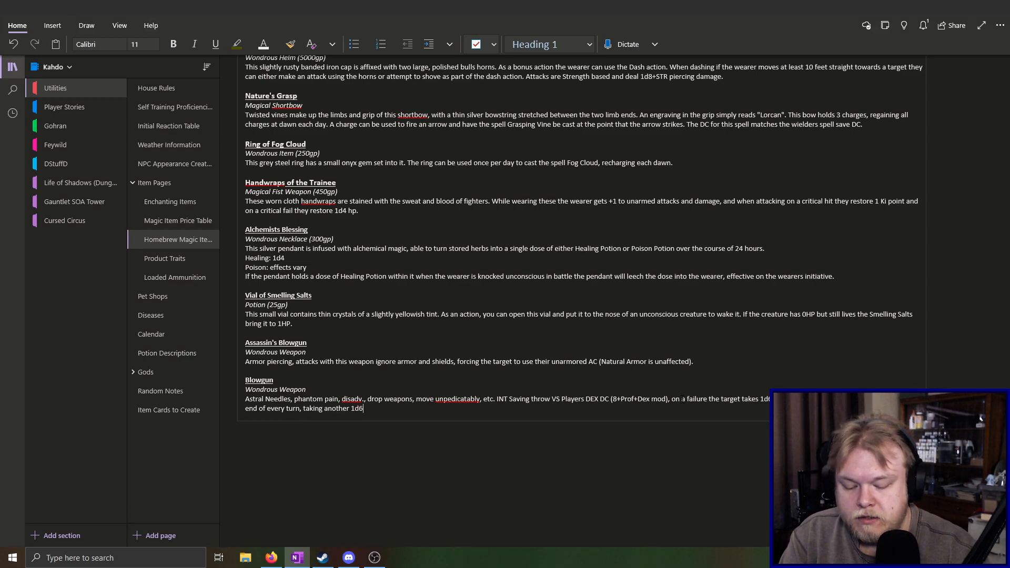
pyautogui.write(' psychic dama')
pyautogui.write('ge ')
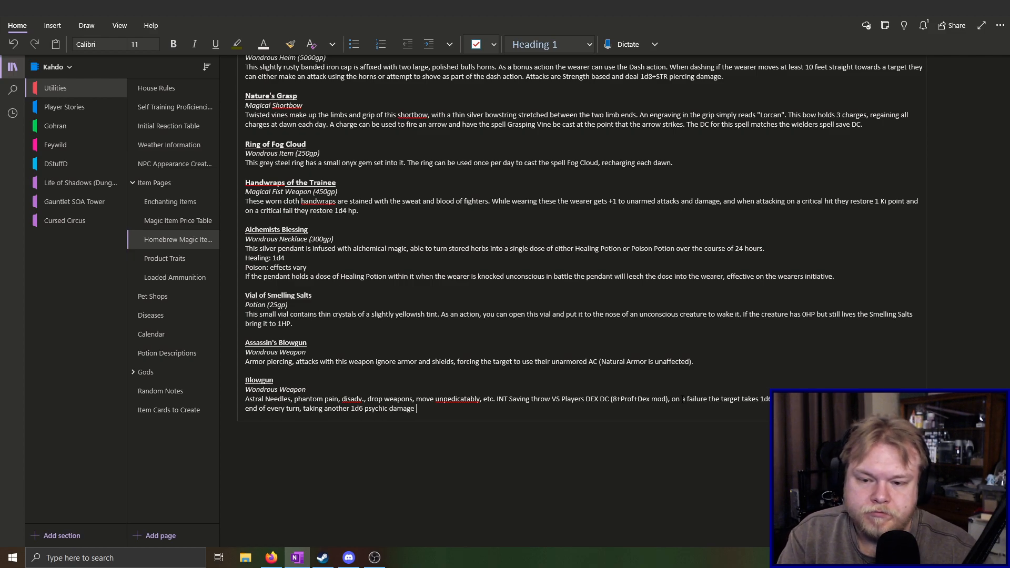
pyautogui.write('on each fal')
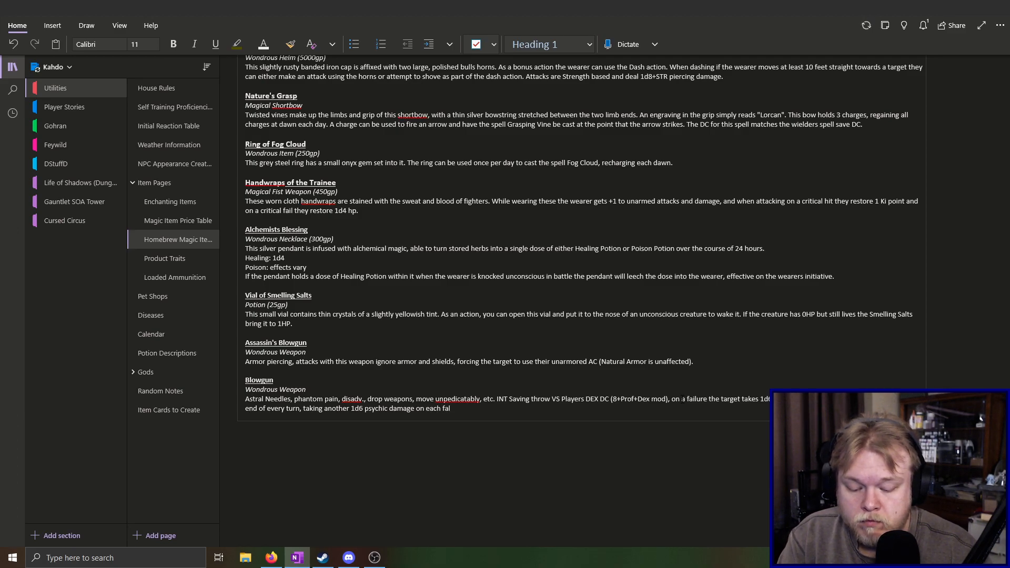
pyautogui.press('BackSpace')
pyautogui.press('BackSpace')
pyautogui.write('ilur')
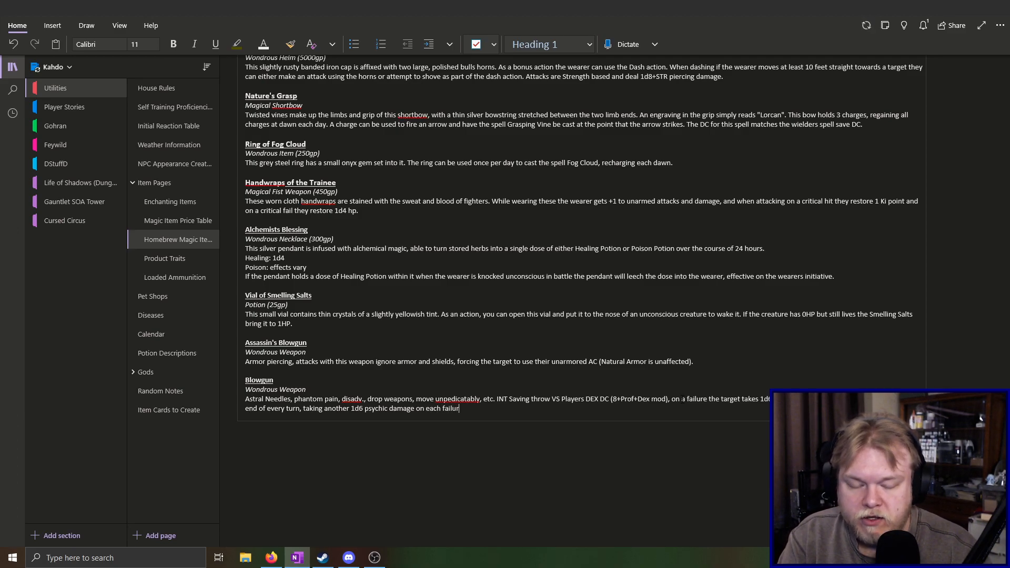
pyautogui.write('e. On a')
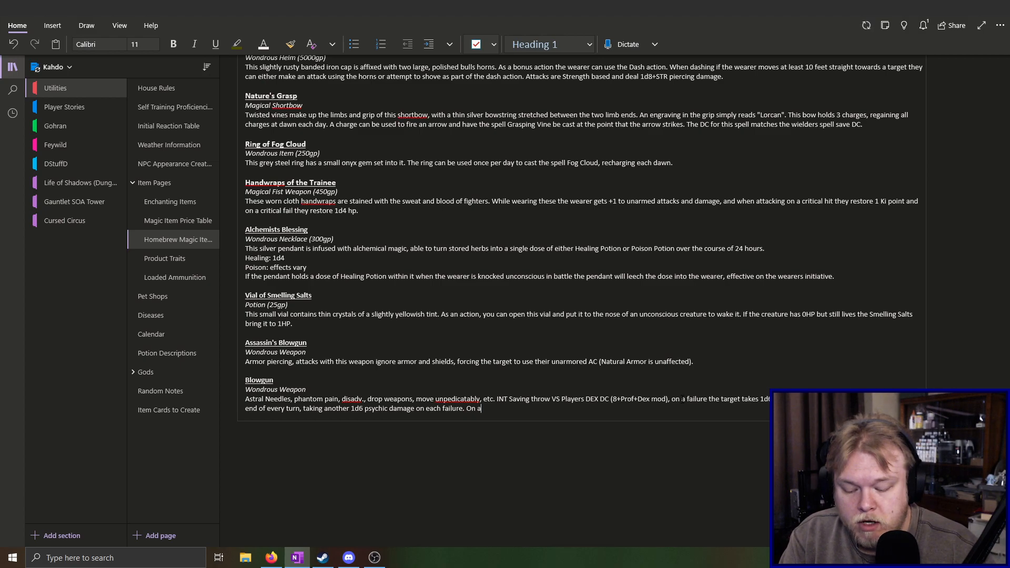
pyautogui.write(' success the target')
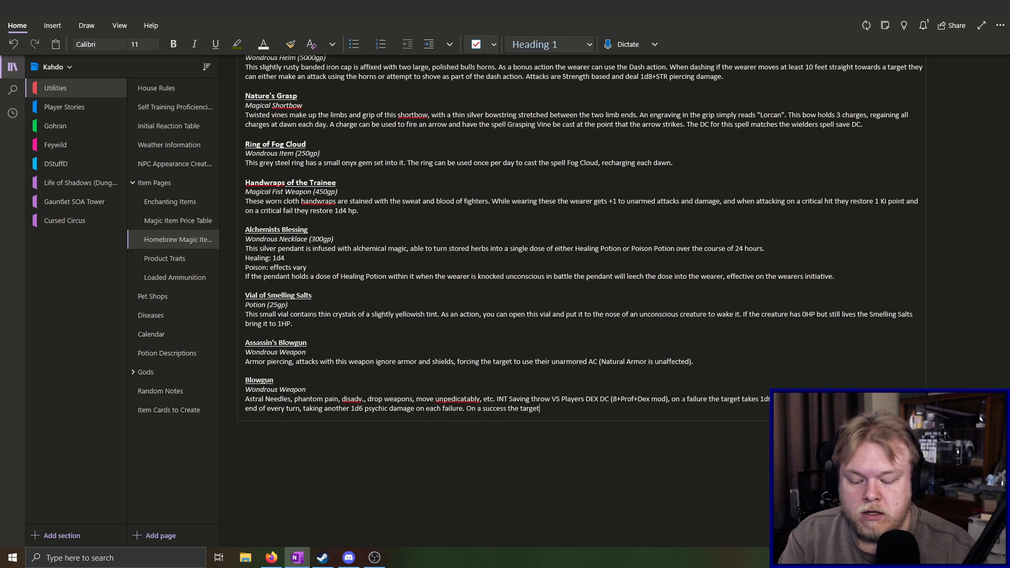
pyautogui.write(' is is')
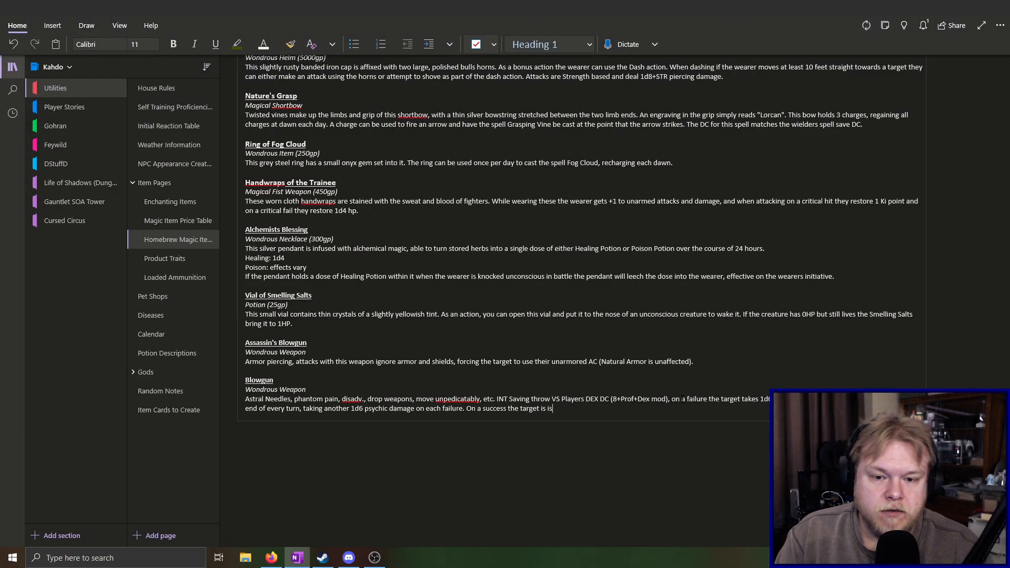
pyautogui.press('BackSpace')
pyautogui.press('BackSpace')
pyautogui.write('no longer affected by')
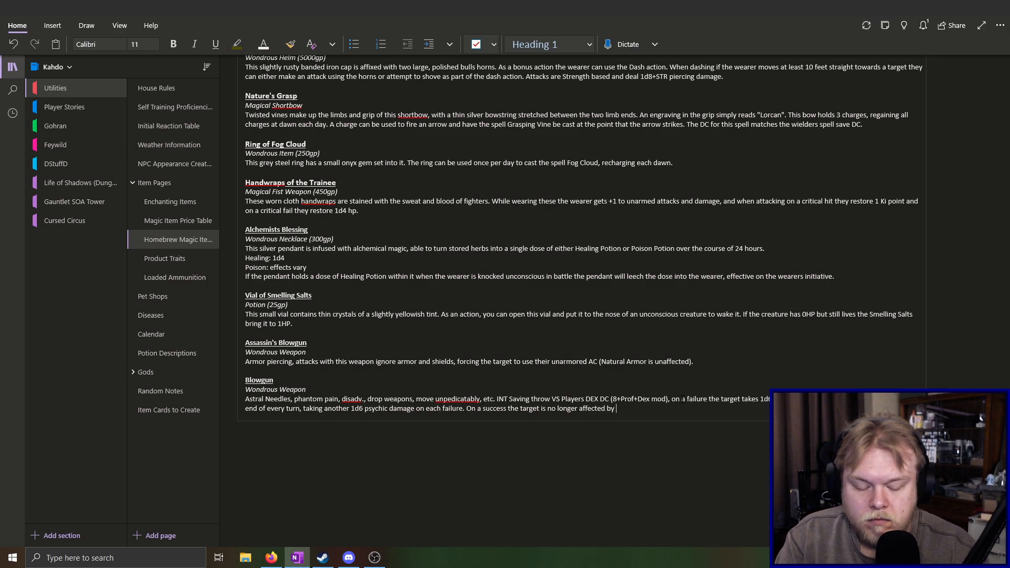
pyautogui.write(' the')
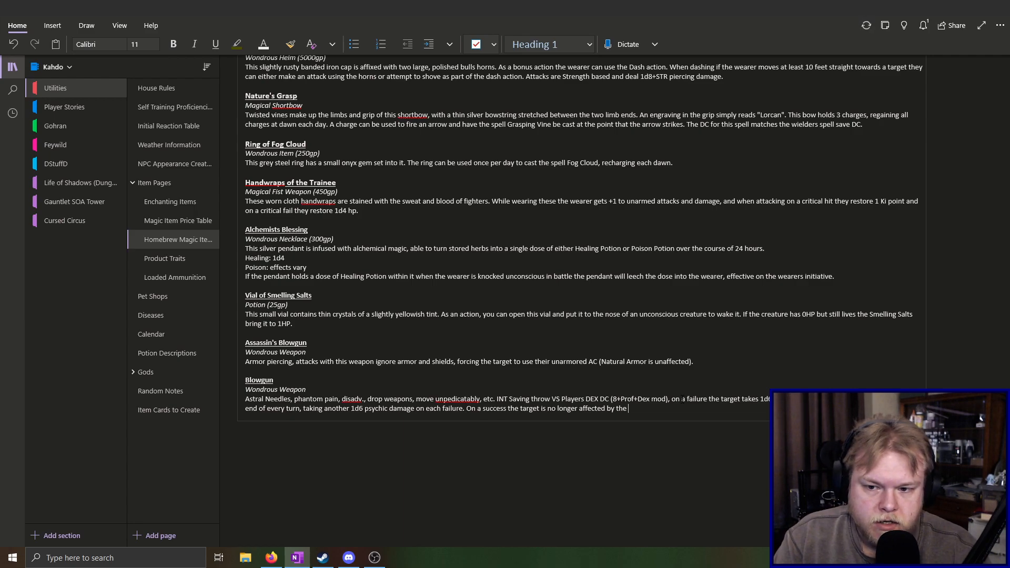
pyautogui.write(' phantom pain')
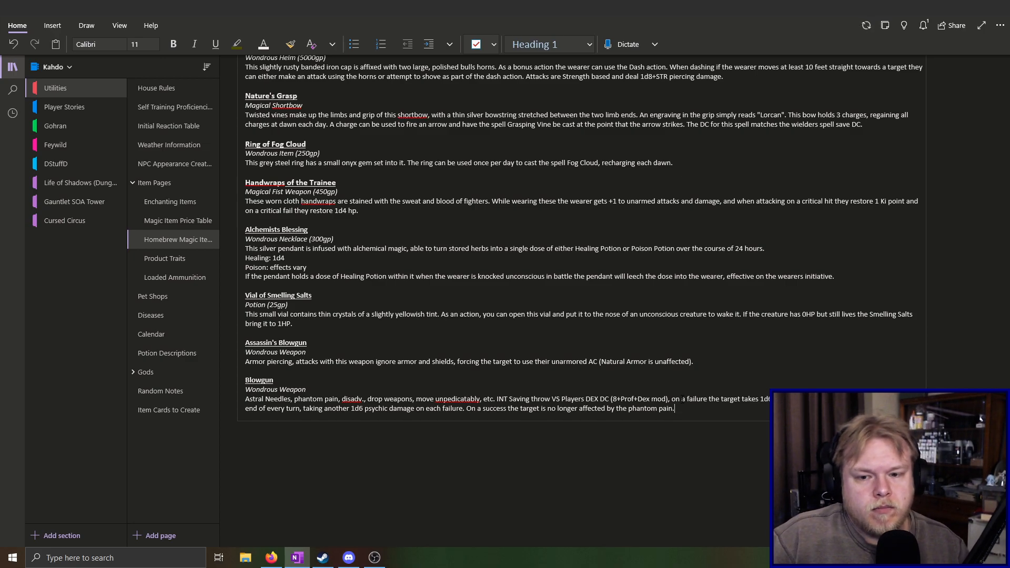
# End the failure sentence and add "On a success the target is no longer affected by the phantom pain." to the Blowgun entry
pyautogui.write('.')
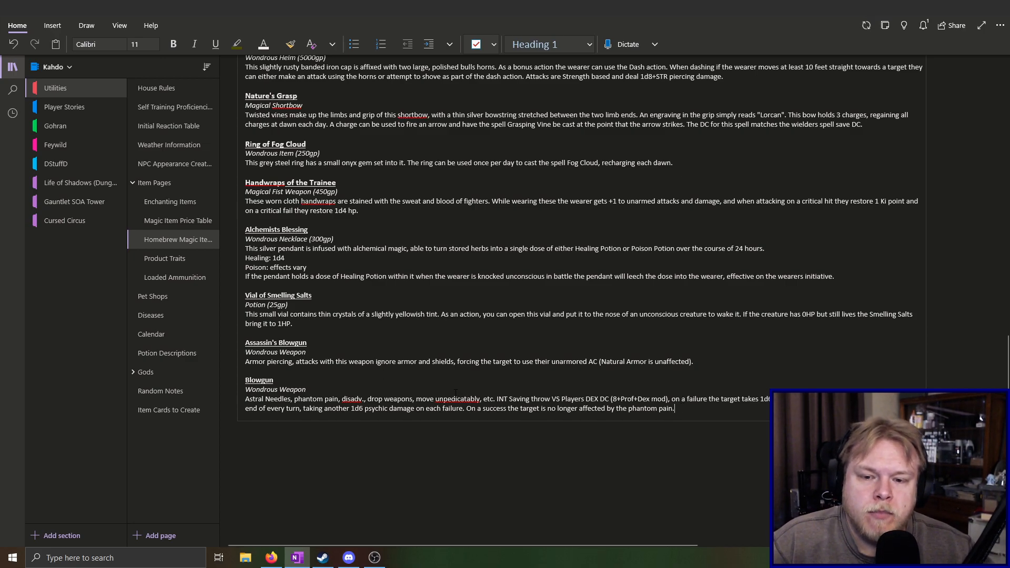
# Correct the misspelled "unpedicatably" in the Blowgun entry to "unpredictably" and return to the end of the text
pyautogui.rightClick(450, 399)
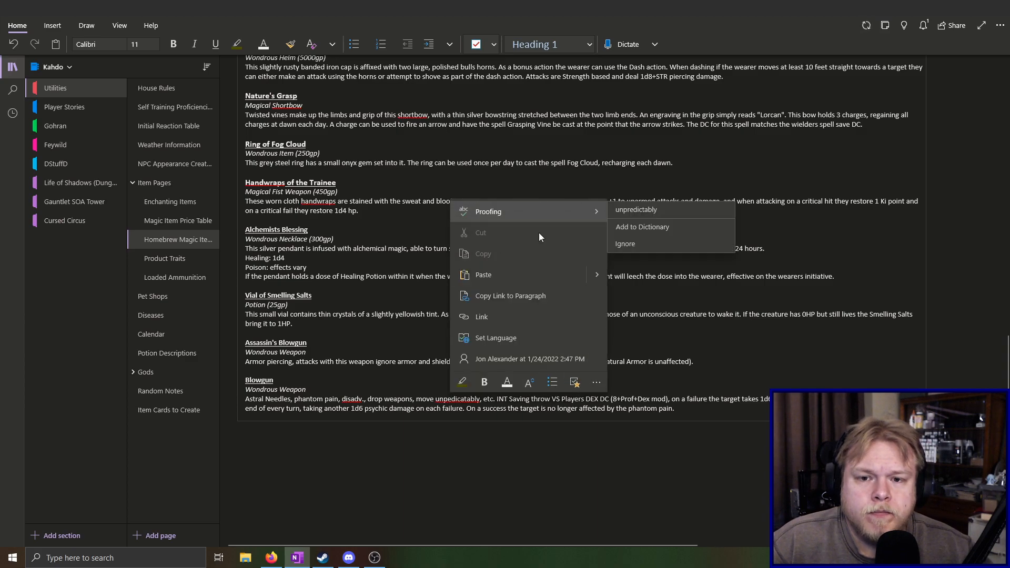
pyautogui.click(652, 207)
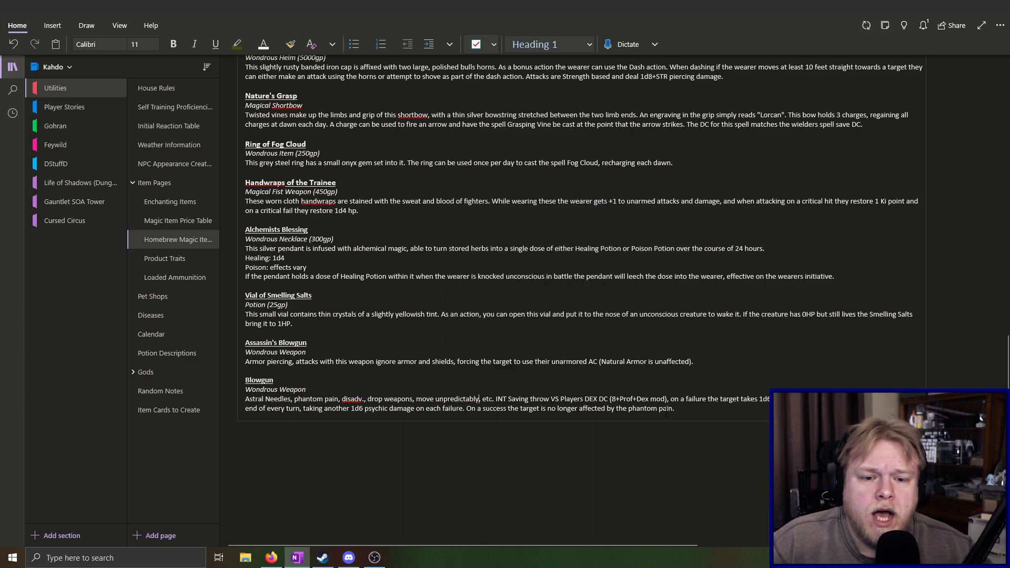
pyautogui.click(721, 411)
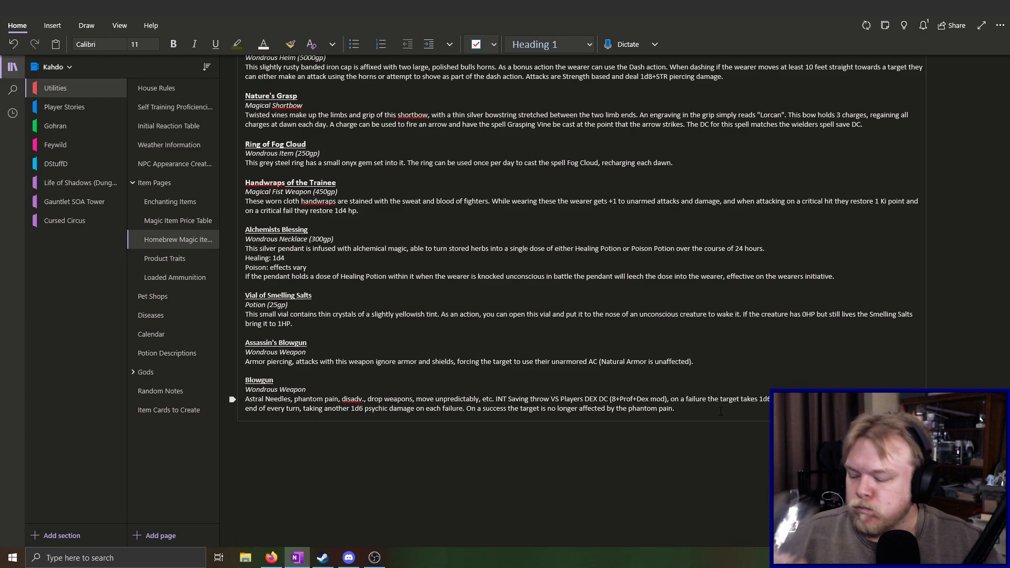
pyautogui.click(703, 415)
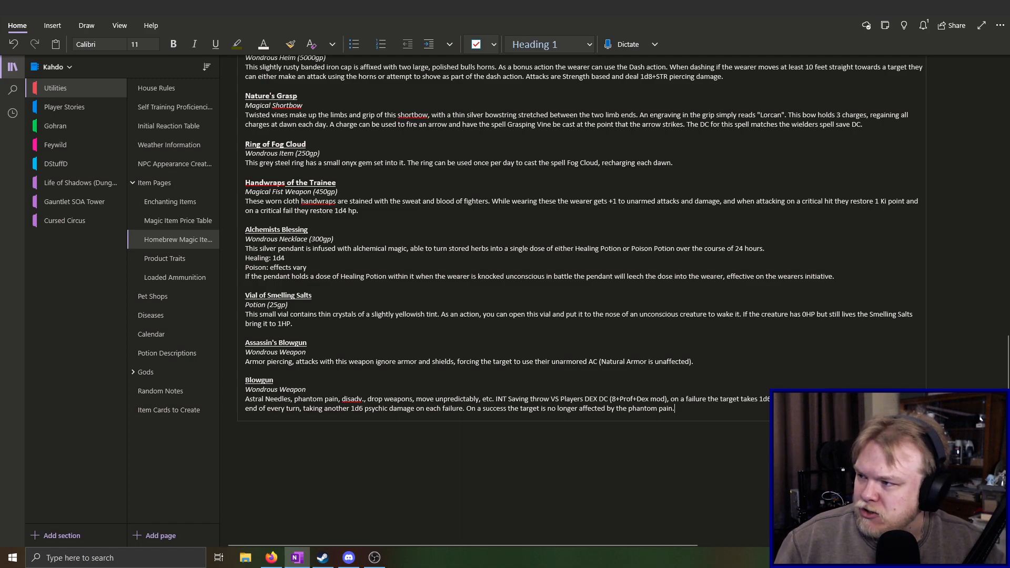
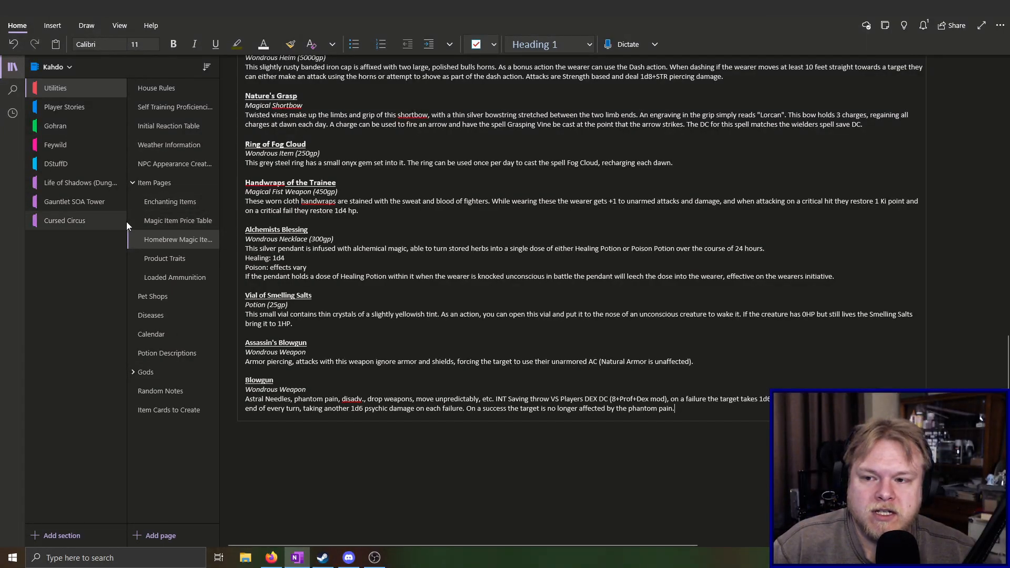
# Compare the Magic Item Price Table with the prices of the existing entries on the Homebrew Magic Items page
pyautogui.click(171, 219)
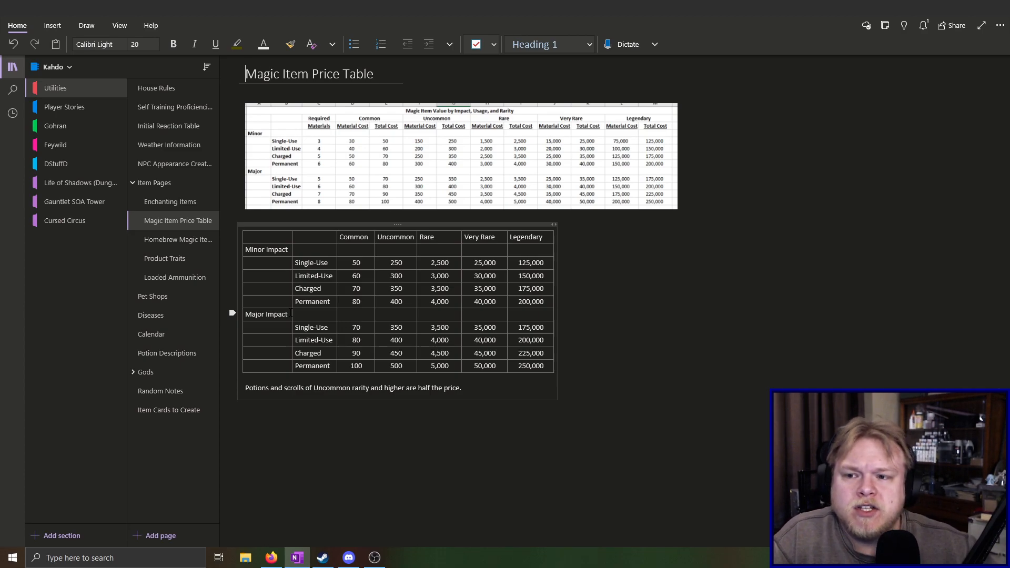
pyautogui.click(184, 241)
pyautogui.scroll(-20, 759, 501)
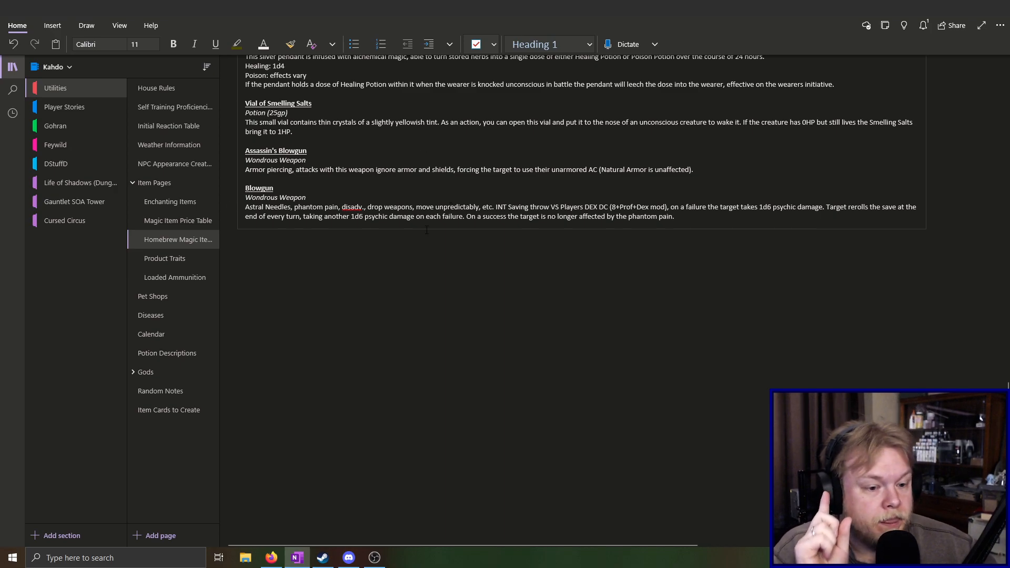
pyautogui.scroll(5, 430, 232)
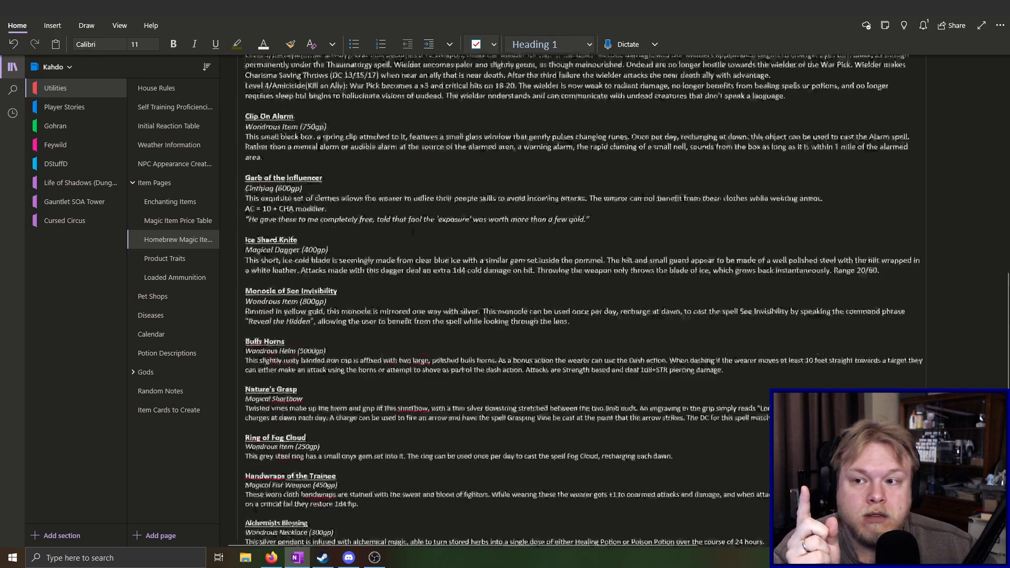
pyautogui.scroll(-5, 394, 297)
pyautogui.scroll(2, 394, 297)
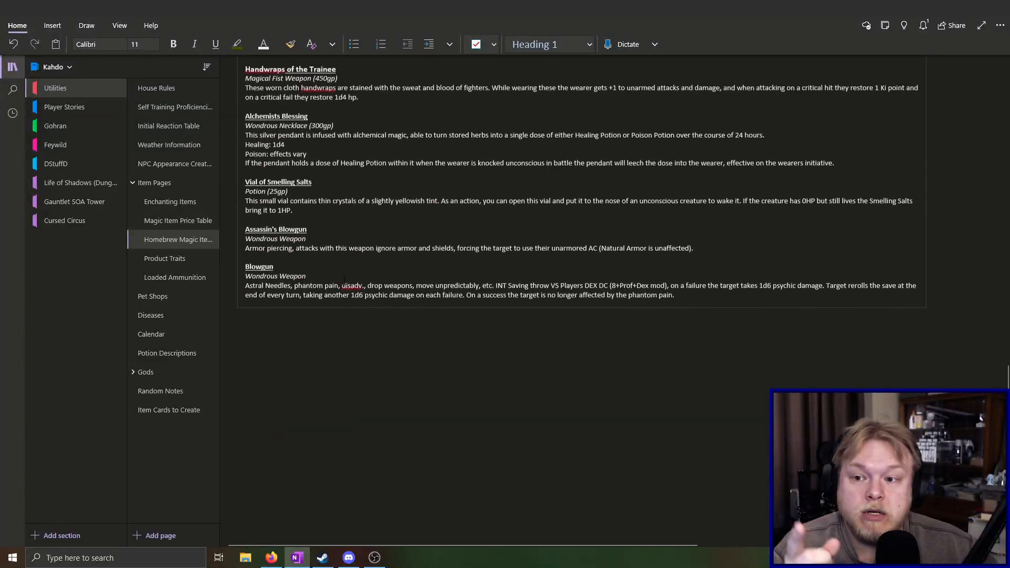
pyautogui.click(169, 223)
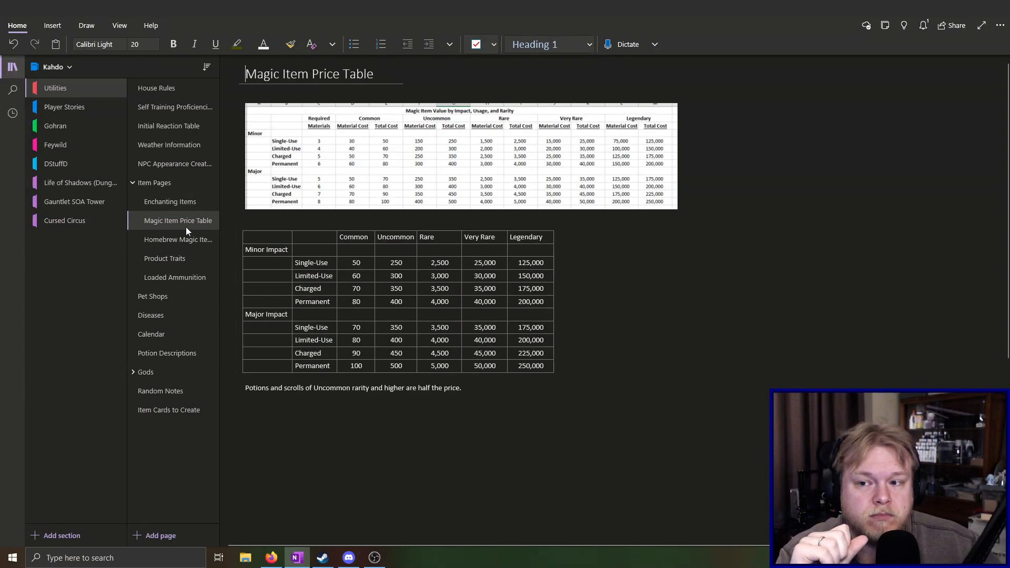
pyautogui.click(177, 240)
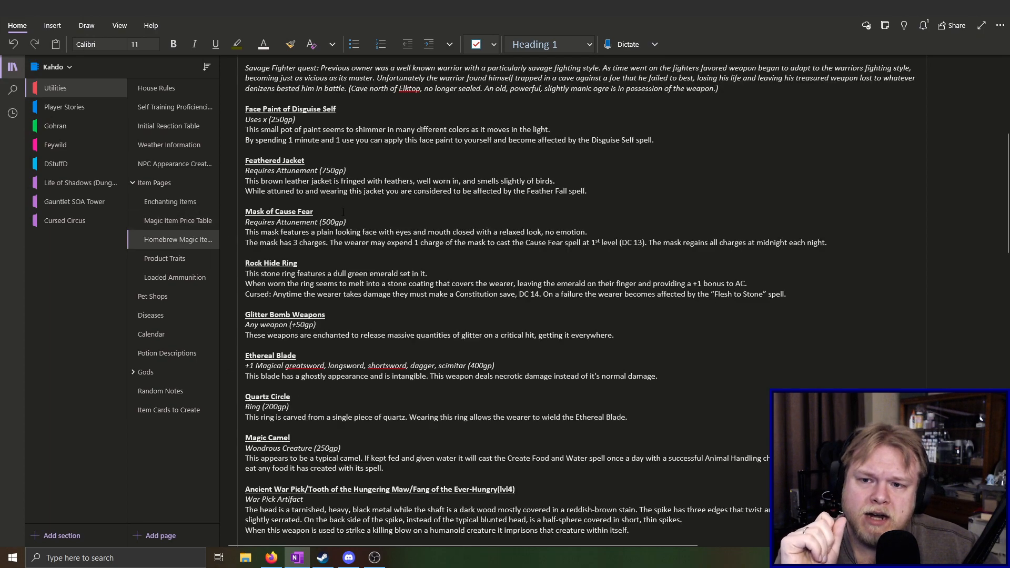
pyautogui.scroll(3, 315, 147)
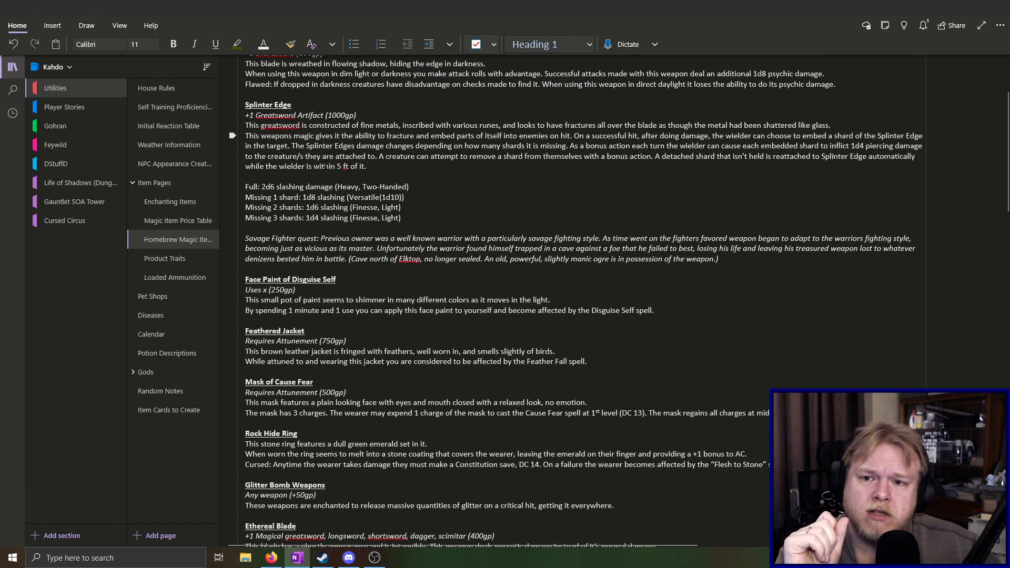
pyautogui.scroll(-15, 329, 126)
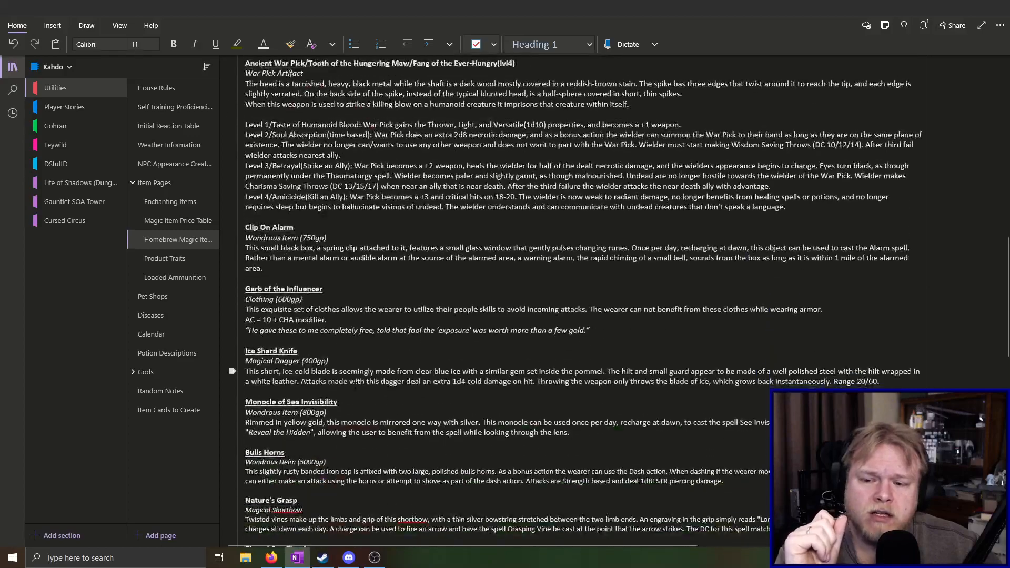
pyautogui.scroll(-5, 328, 285)
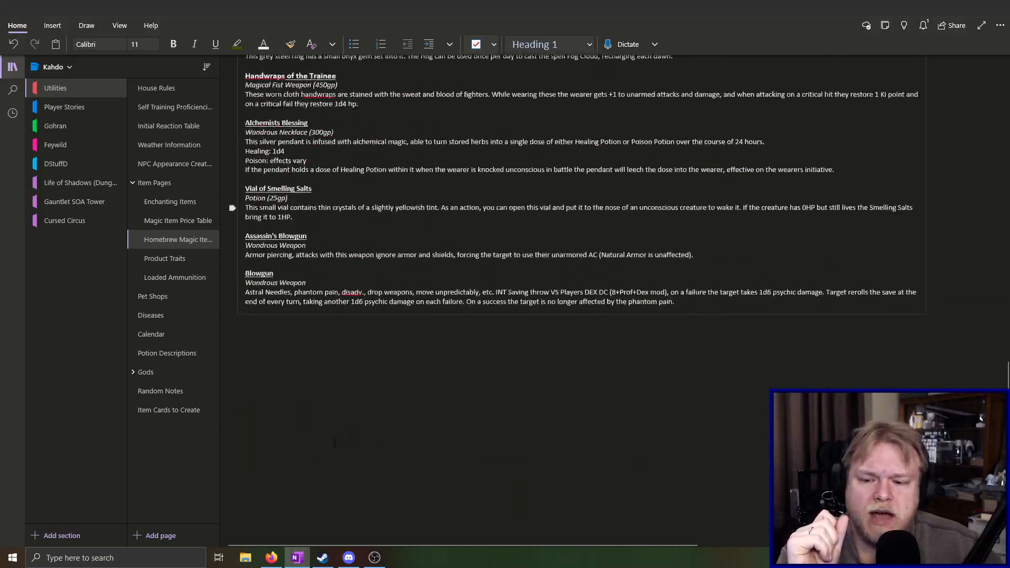
# Add the price "(4500gp)" after "Wondrous Weapon" in the Blowgun entry
pyautogui.click(347, 278)
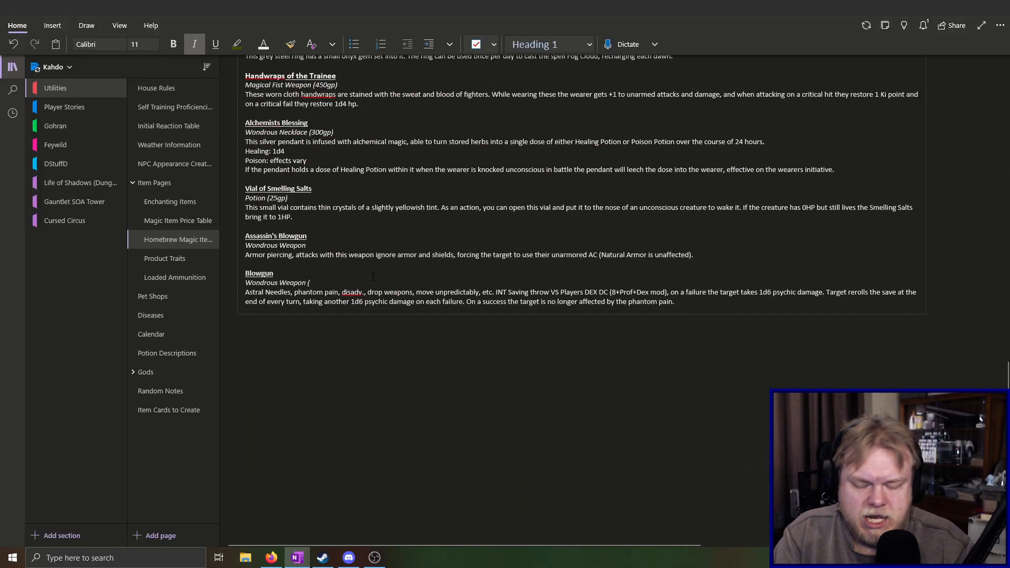
pyautogui.write('(4500gp')
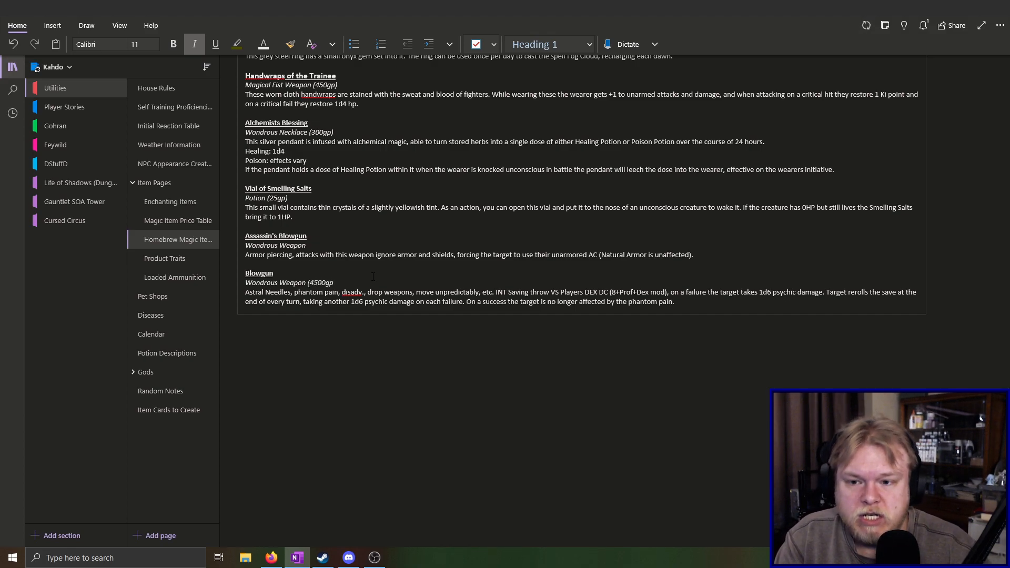
pyautogui.write(')')
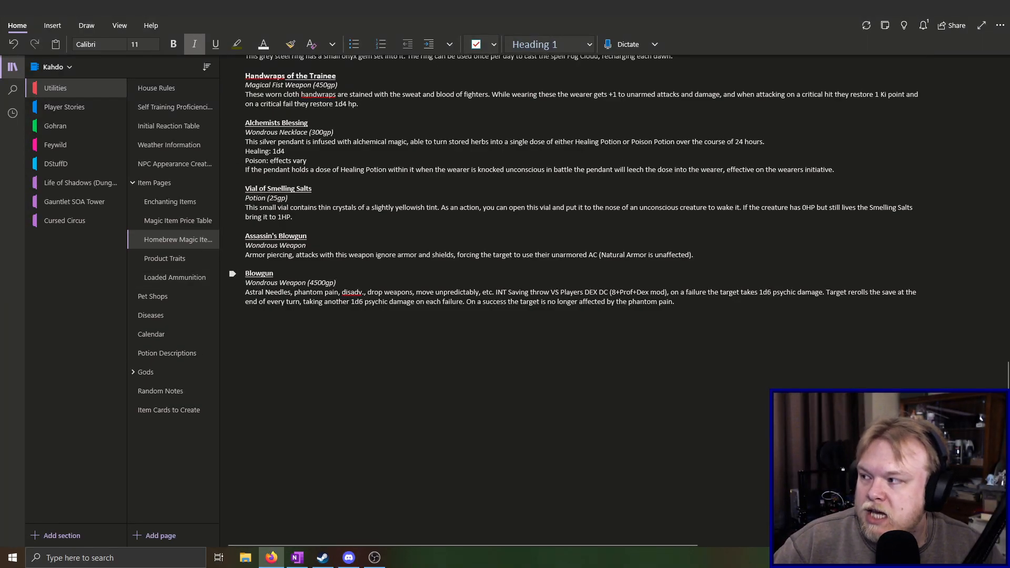
pyautogui.click(690, 300)
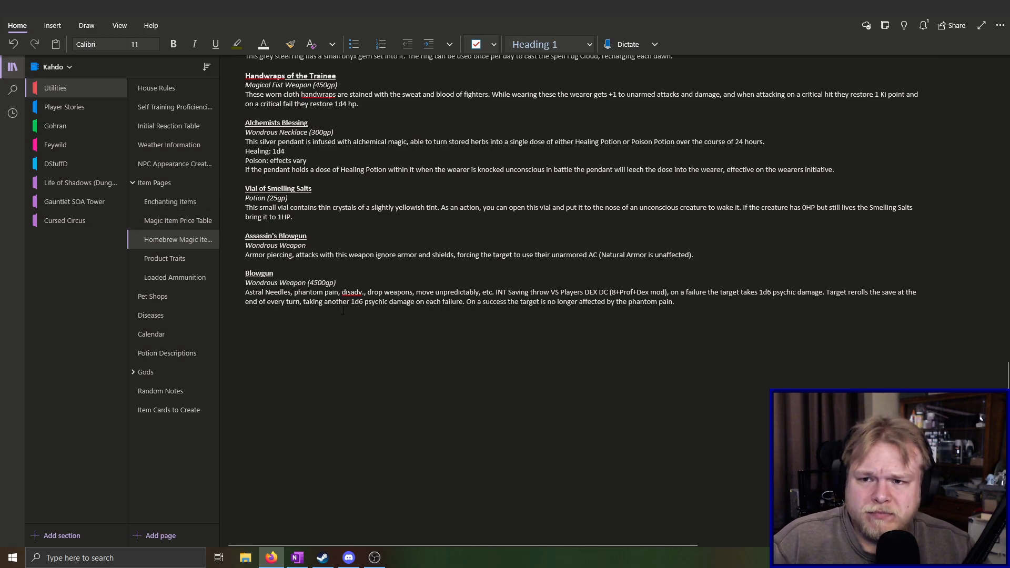
# Highlight the complete Ancient War Pick/Tooth of the Hungering Maw entry, from its title through the Level 4 rules, for review
pyautogui.scroll(20, 342, 311)
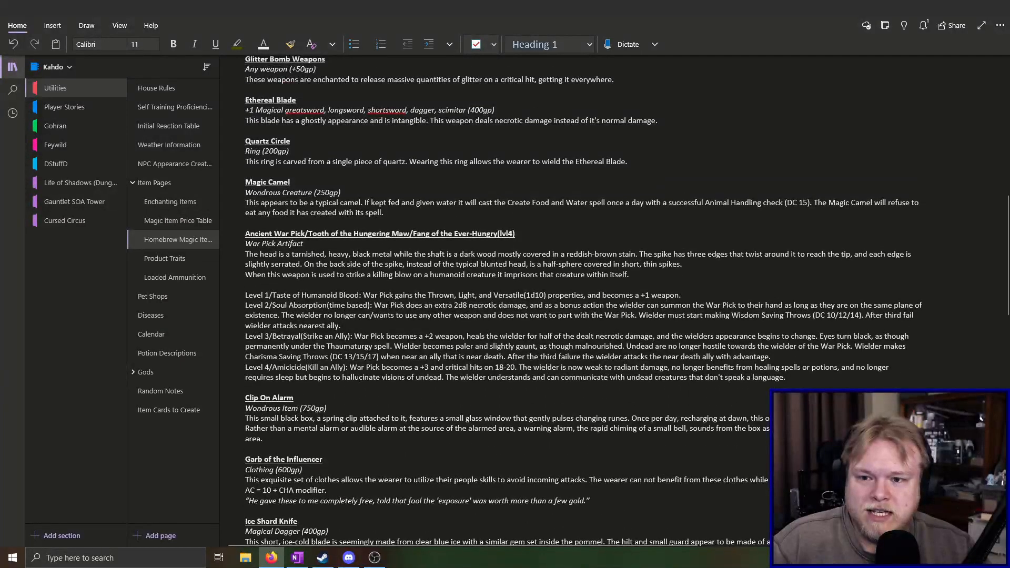
pyautogui.moveTo(244, 231); pyautogui.dragTo(950, 377)
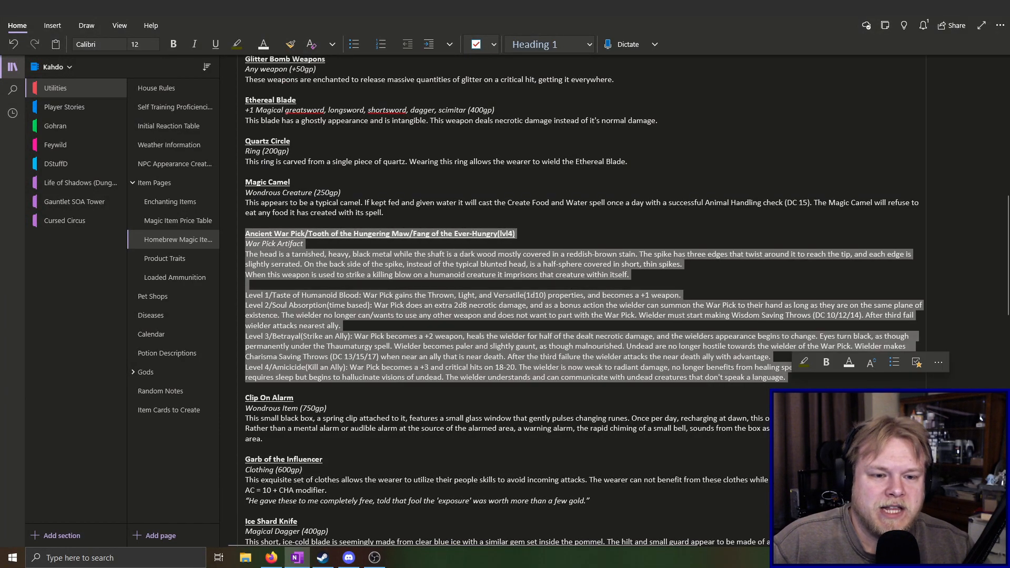
pyautogui.click(420, 389)
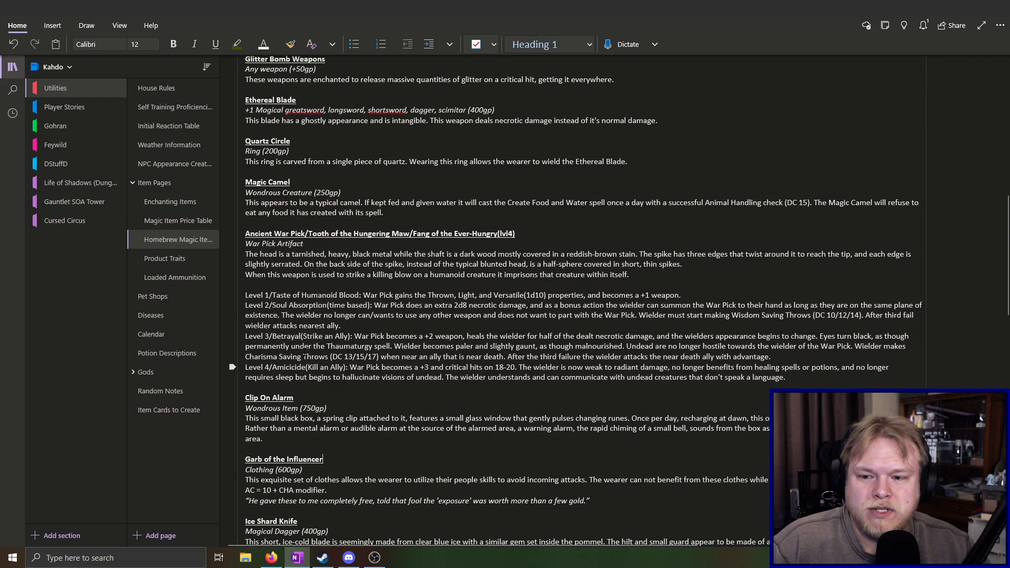
pyautogui.moveTo(245, 233); pyautogui.dragTo(593, 398)
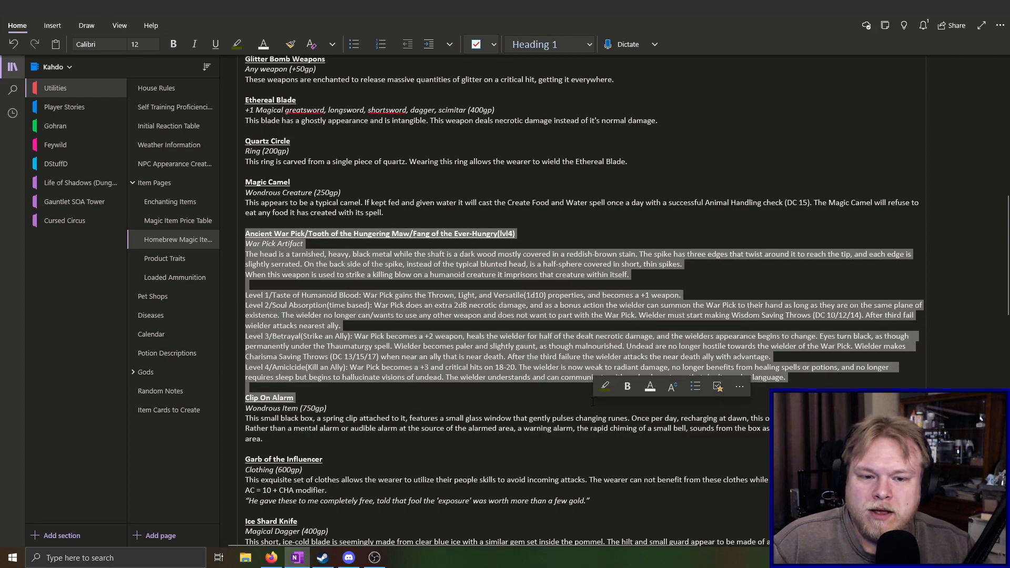
pyautogui.click(246, 224)
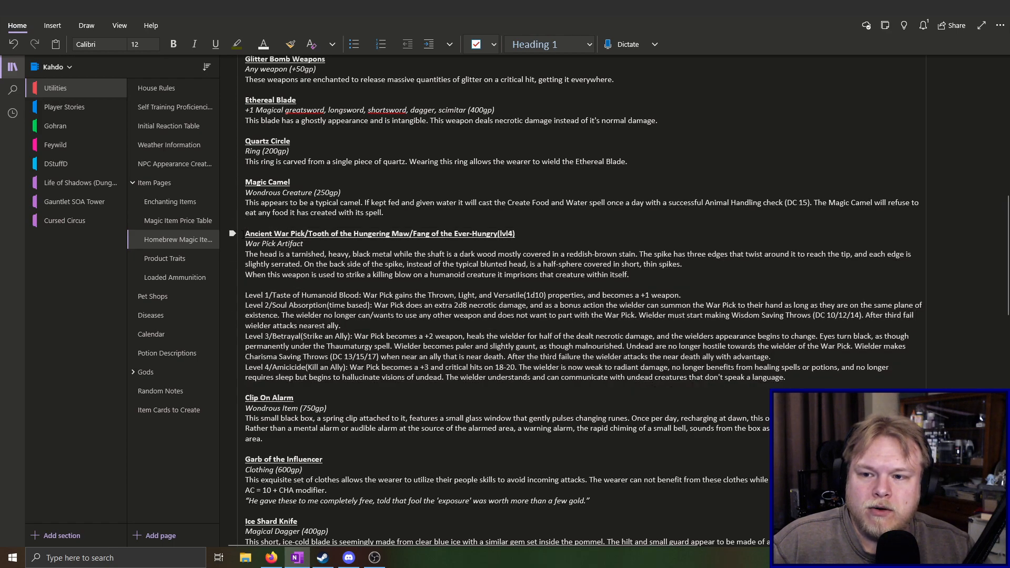
pyautogui.moveTo(246, 224)
pyautogui.mouseDown()
pyautogui.moveTo(316, 411)
pyautogui.moveTo(295, 399)
pyautogui.moveTo(295, 388)
pyautogui.mouseUp()
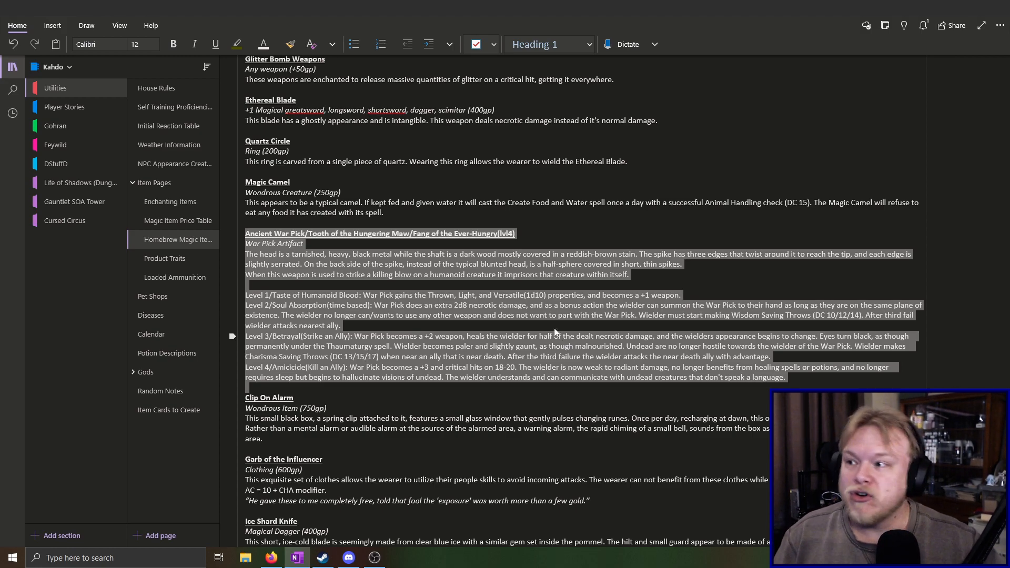
# View the war pick reference image in a maximized Firefox window, close it and return to the Ancient War Pick entry in the notebook
pyautogui.hotkey('alt', 'Tab')
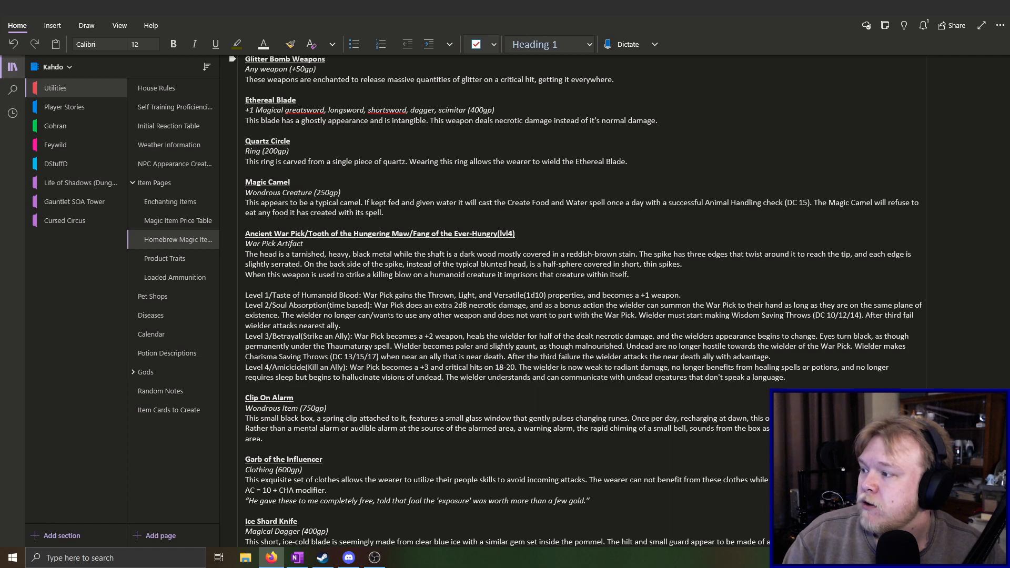
pyautogui.hotkey('alt', 'Tab')
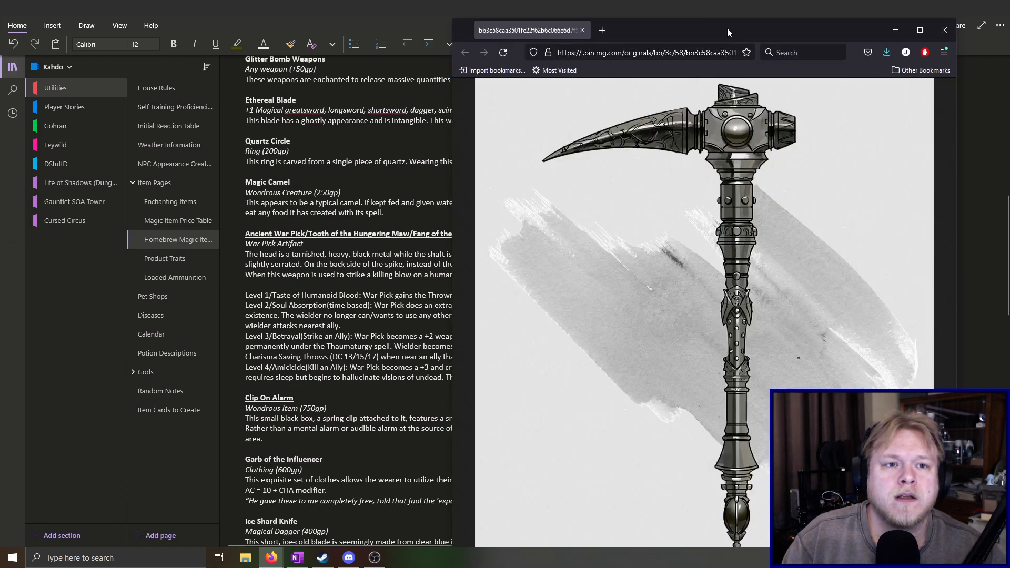
pyautogui.moveTo(728, 28); pyautogui.dragTo(702, 0)
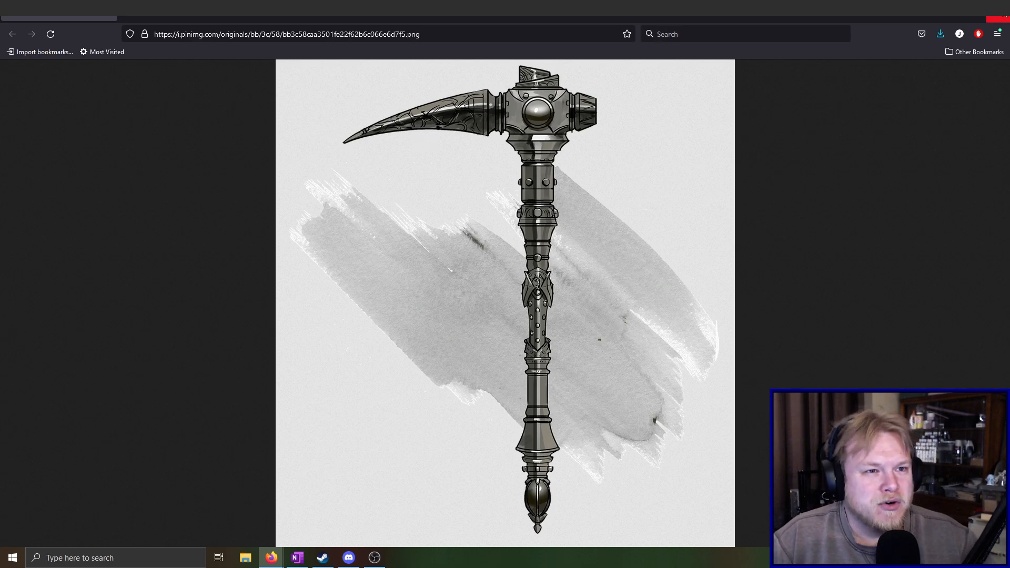
pyautogui.click(999, 20)
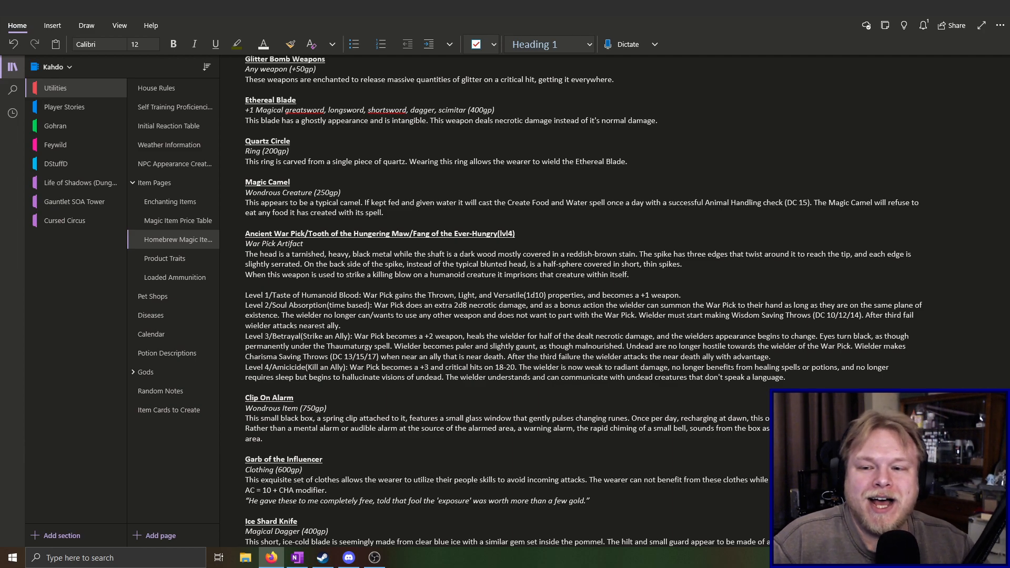
pyautogui.click(232, 233)
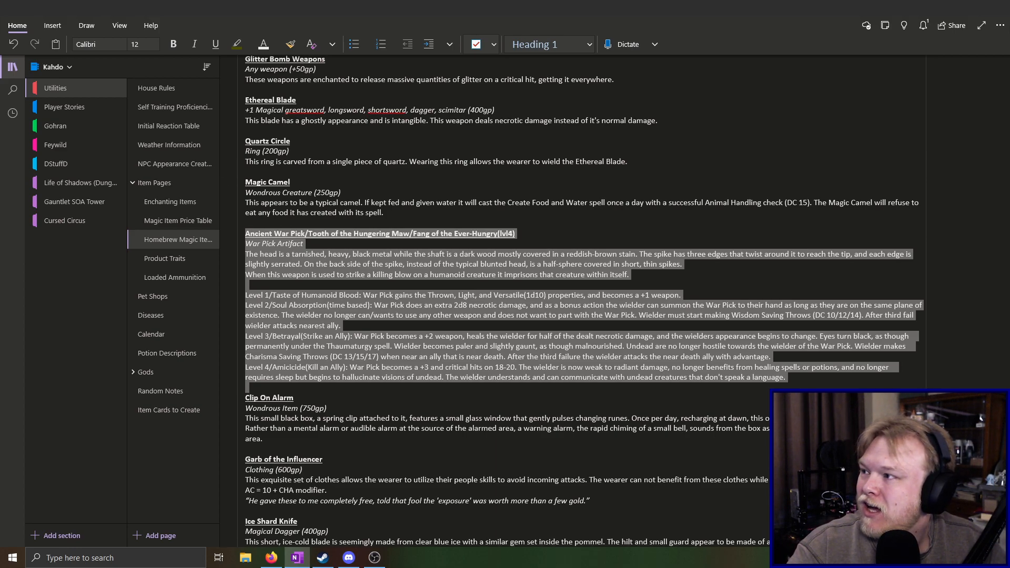
pyautogui.click(816, 383)
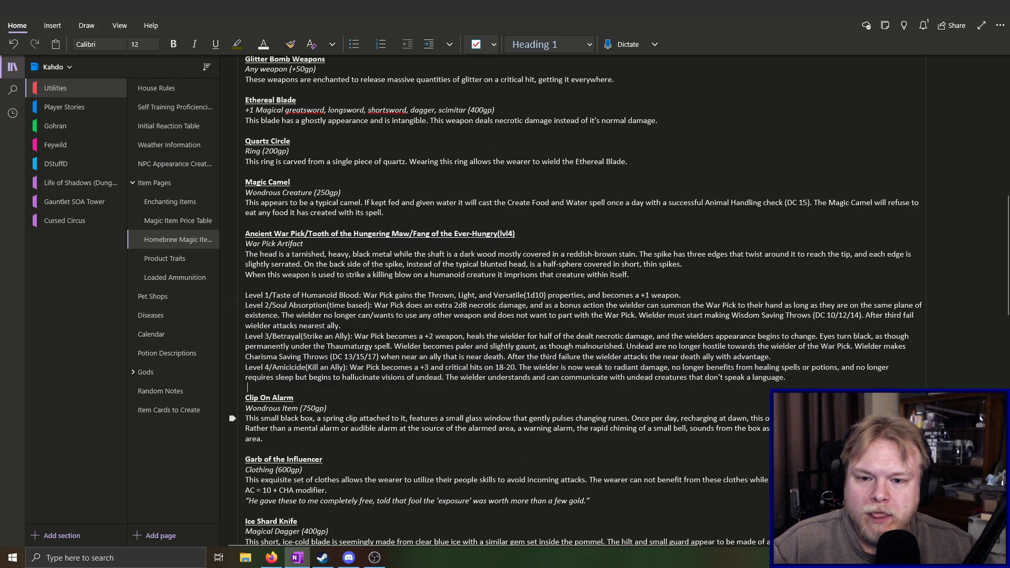
# Highlight the Splinter Edge entry including its Savage Fighter quest text for review, and return to the Blowgun entry
pyautogui.scroll(8, 419, 341)
pyautogui.scroll(3, 419, 340)
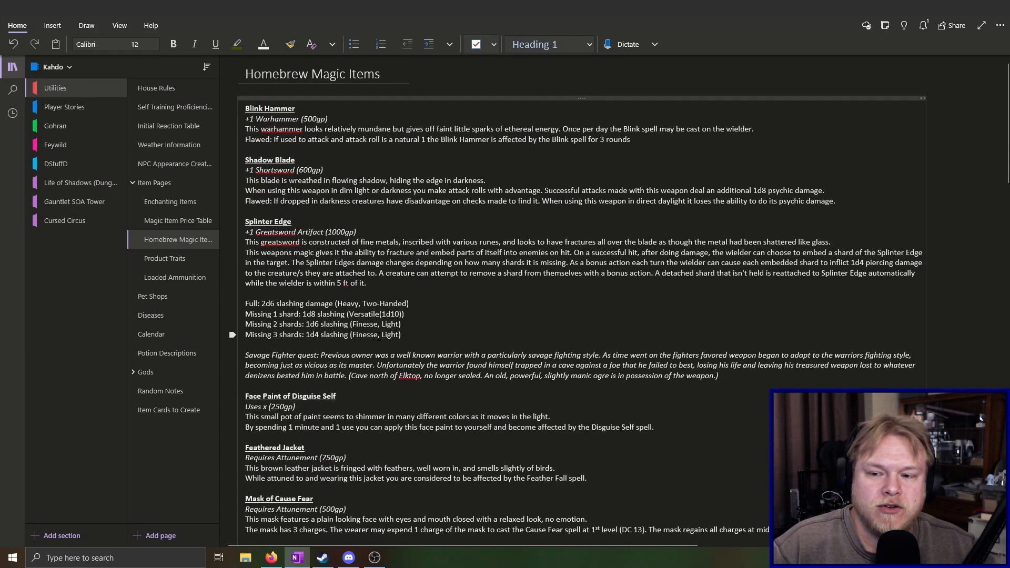
pyautogui.moveTo(245, 222); pyautogui.dragTo(759, 380)
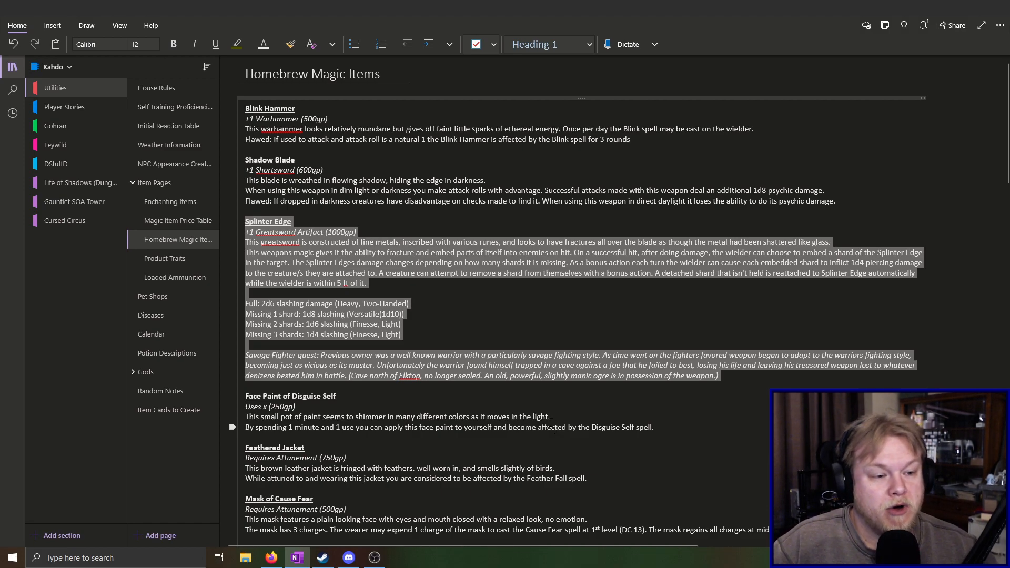
pyautogui.scroll(-1, 502, 376)
pyautogui.scroll(-20, 496, 376)
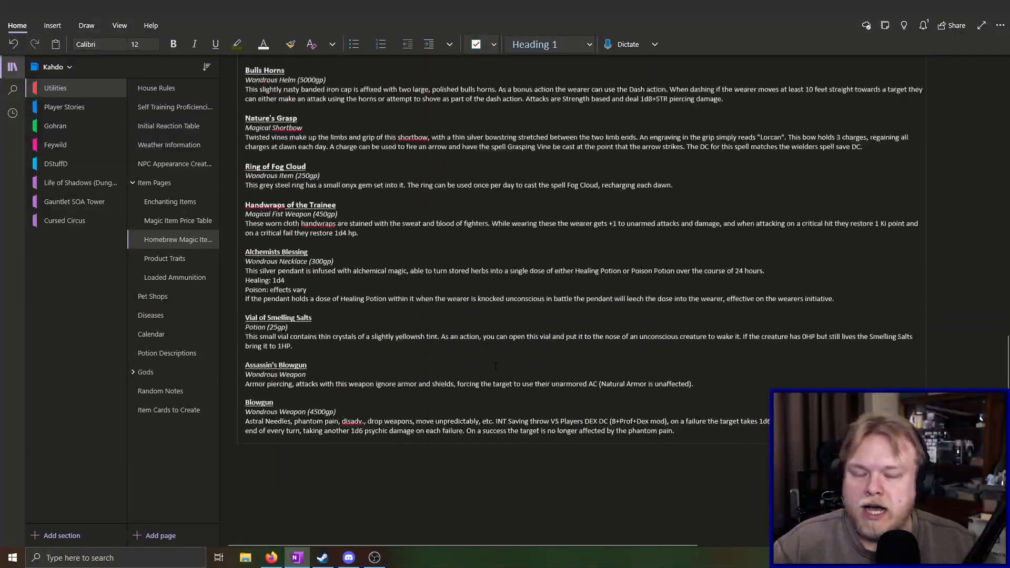
pyautogui.click(695, 442)
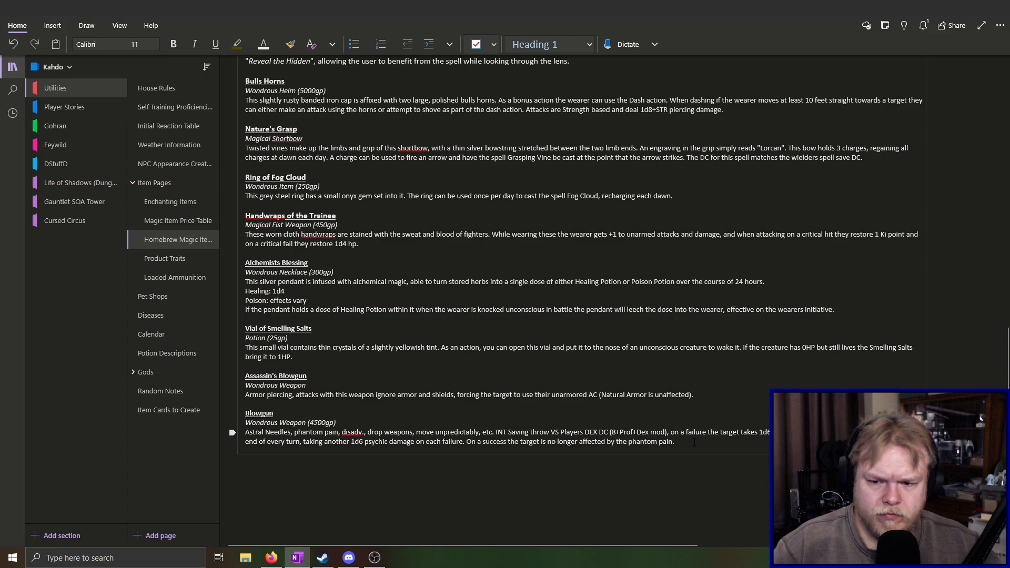
# Rename the Blowgun entry's title to "Astral Pain Blowgun"
pyautogui.scroll(-2, 695, 442)
pyautogui.click(246, 330)
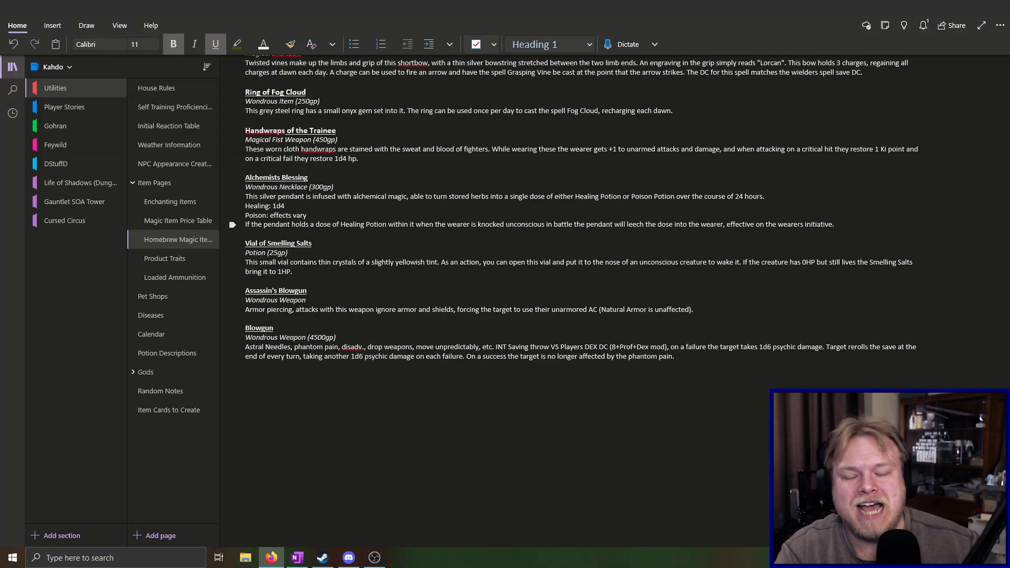
pyautogui.click(243, 327)
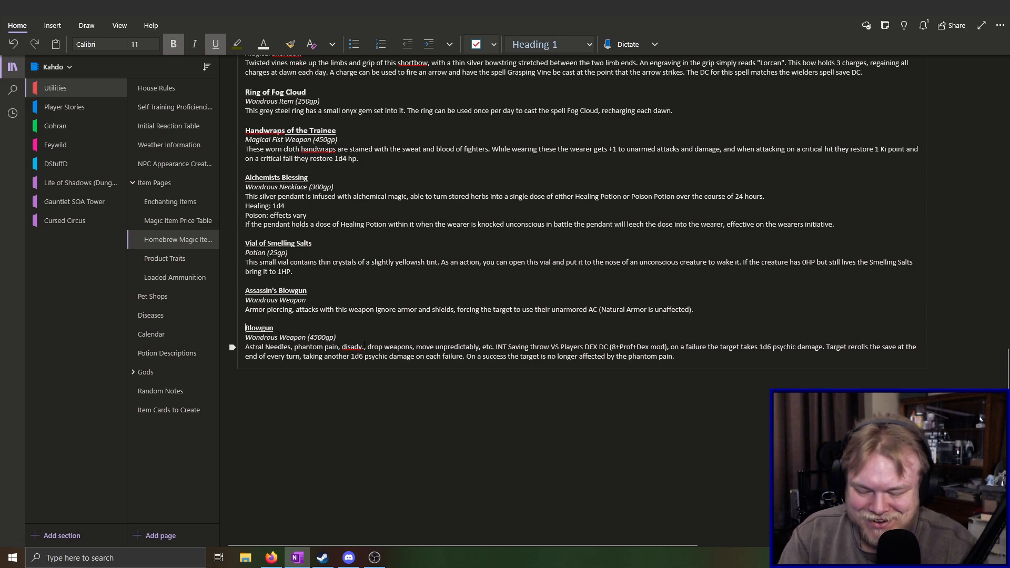
pyautogui.write('As')
pyautogui.write('tral ')
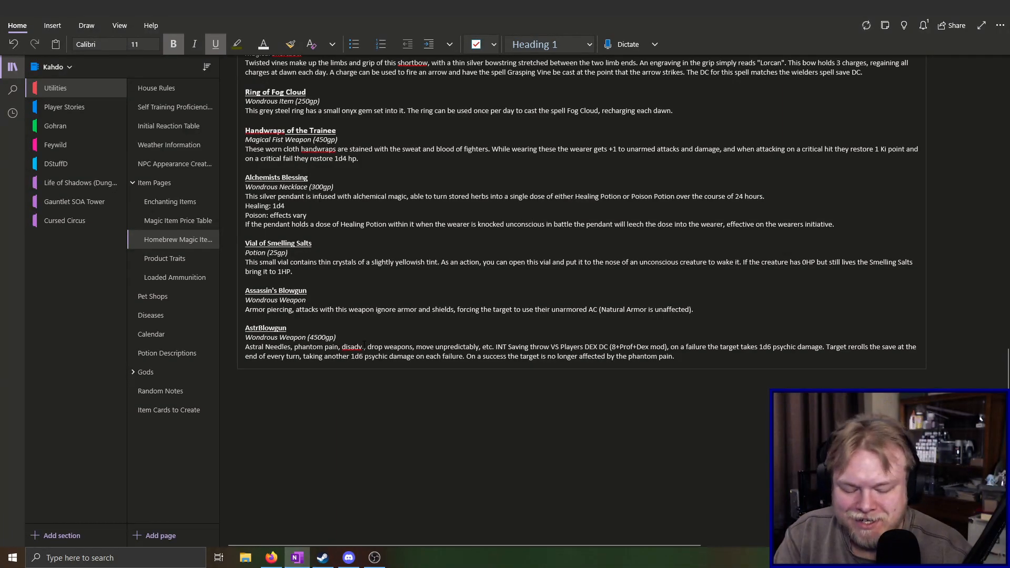
pyautogui.write('Pain')
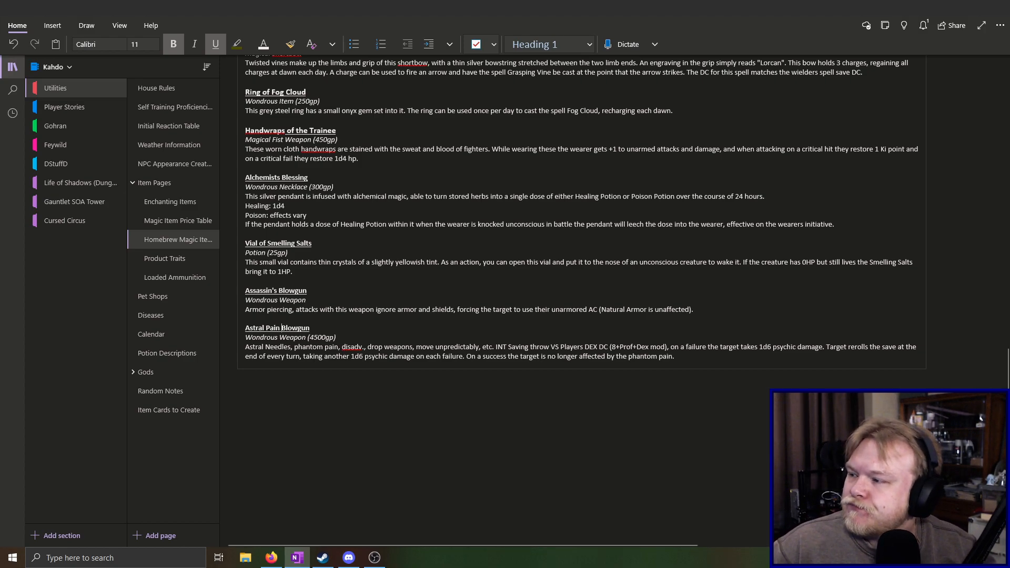
pyautogui.hotkey('alt', 'Tab')
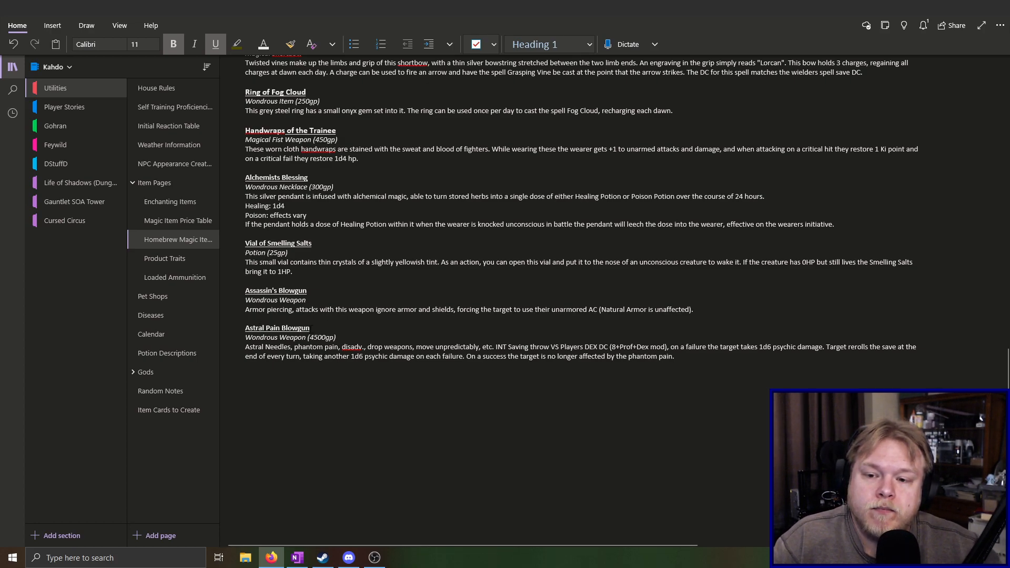
pyautogui.click(342, 339)
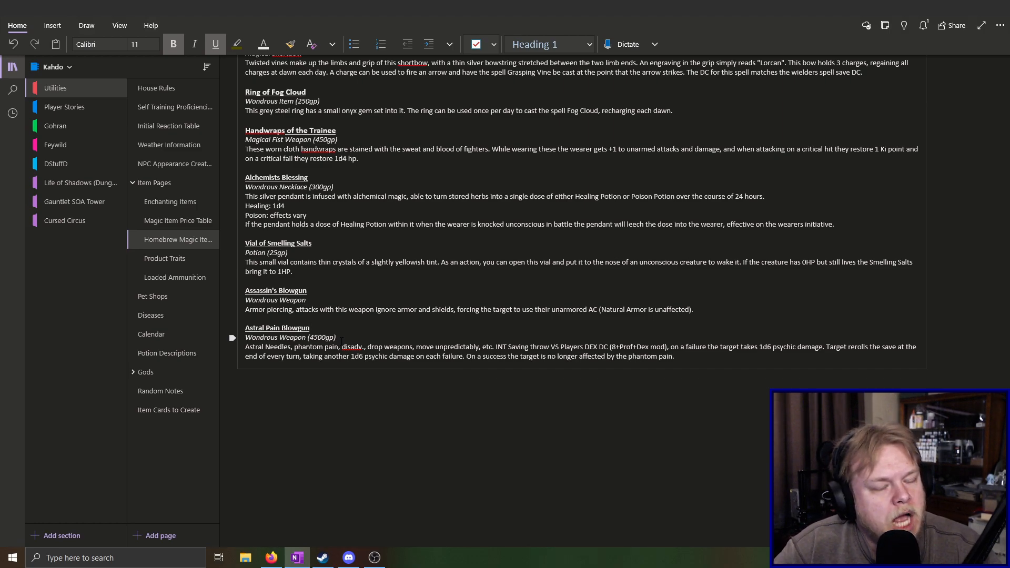
# Review the existing homebrew magic item entries from Blink Hammer down to the Astral Pain Blowgun for naming ideas
pyautogui.scroll(5, 325, 333)
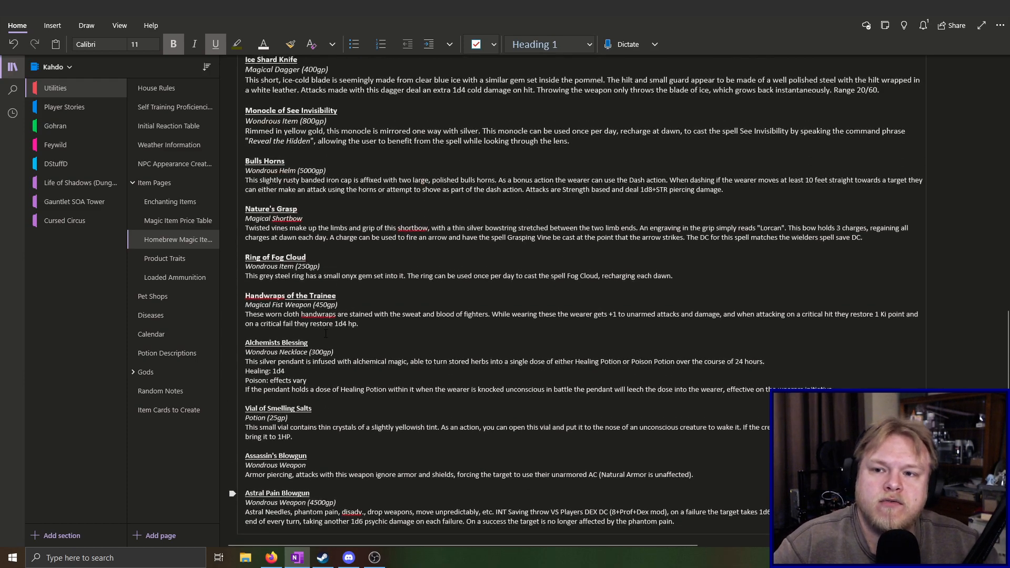
pyautogui.scroll(5, 326, 333)
pyautogui.scroll(6, 380, 373)
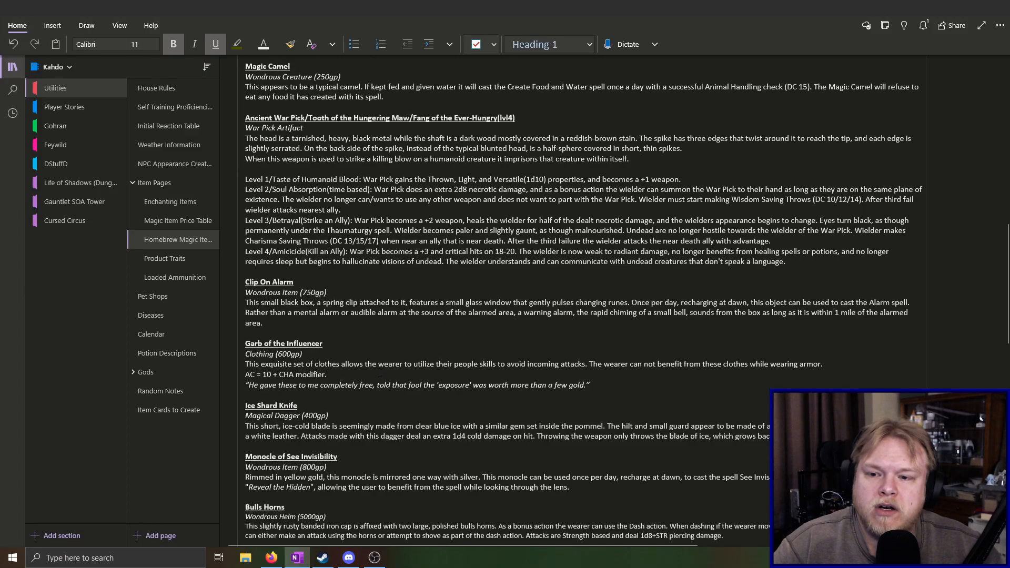
pyautogui.scroll(8, 380, 373)
pyautogui.scroll(8, 381, 372)
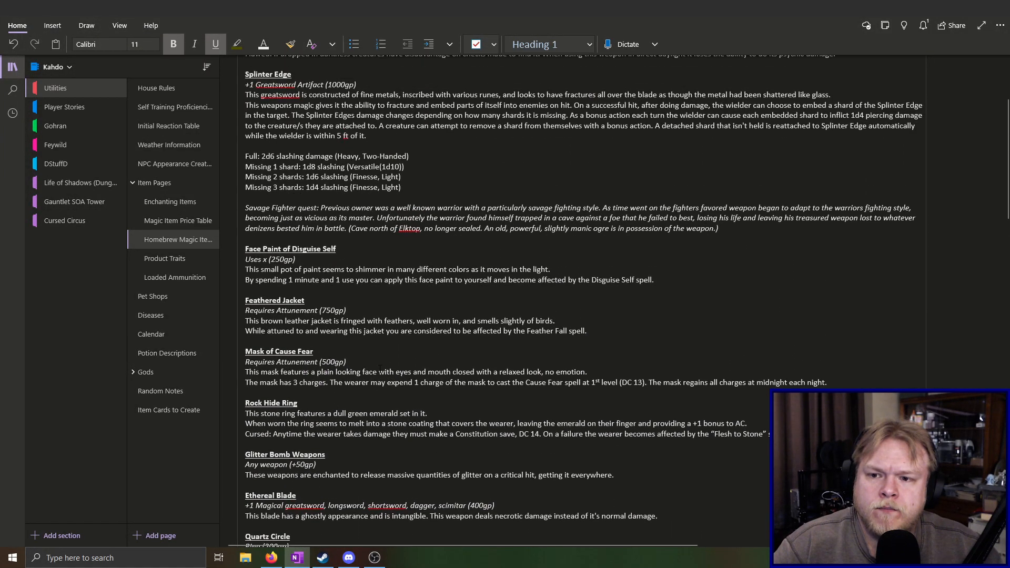
pyautogui.scroll(6, 380, 370)
pyautogui.scroll(-18, 378, 371)
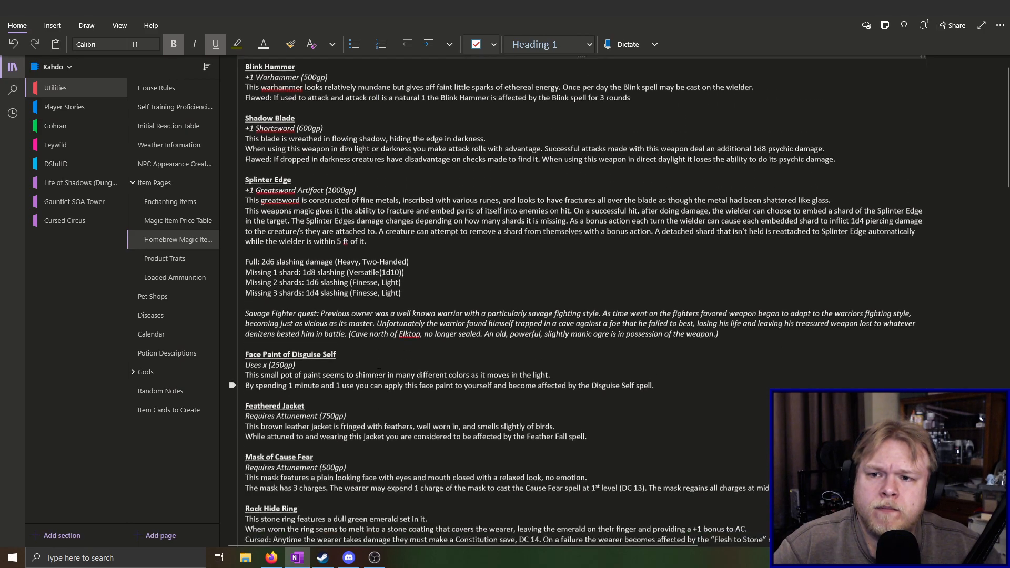
pyautogui.scroll(-13, 376, 371)
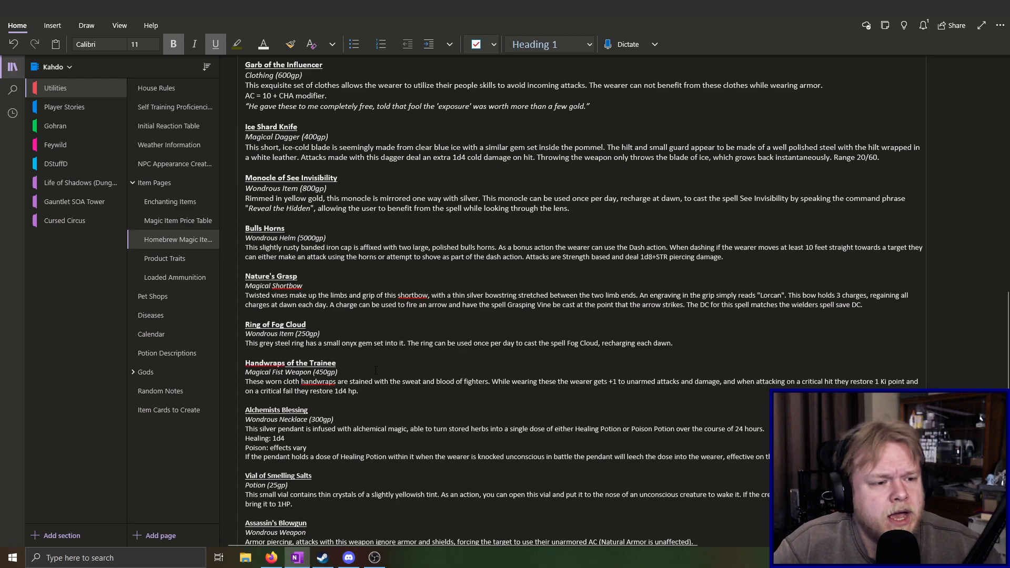
pyautogui.scroll(-8, 376, 369)
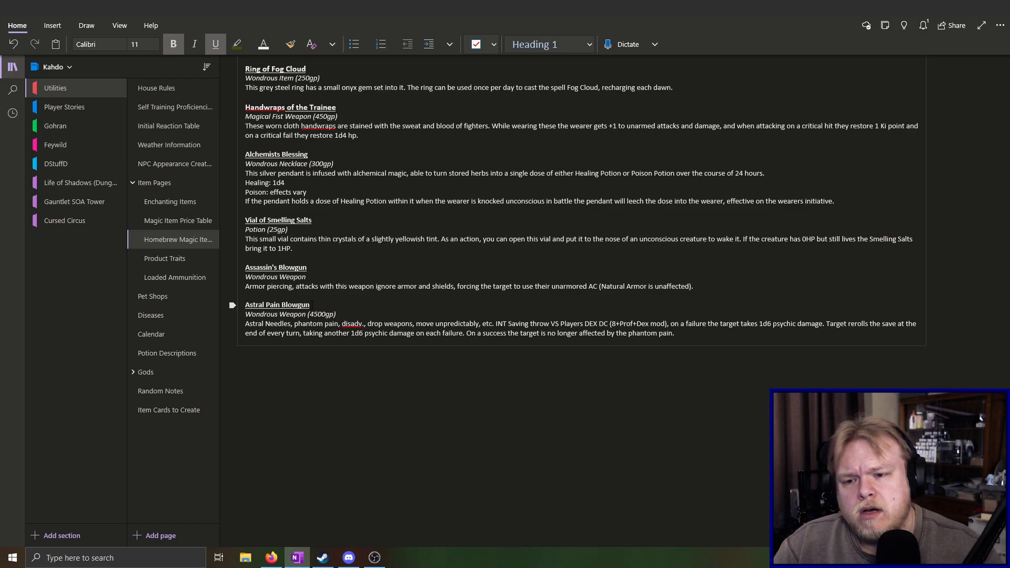
# Replace "Astral Pain" in the last blowgun entry's title with the placeholder "Name's"
pyautogui.press('BackSpace')
pyautogui.press('BackSpace')
pyautogui.press('BackSpace')
pyautogui.press('BackSpace')
pyautogui.press('BackSpace')
pyautogui.press('BackSpace')
pyautogui.press('BackSpace')
pyautogui.press('BackSpace')
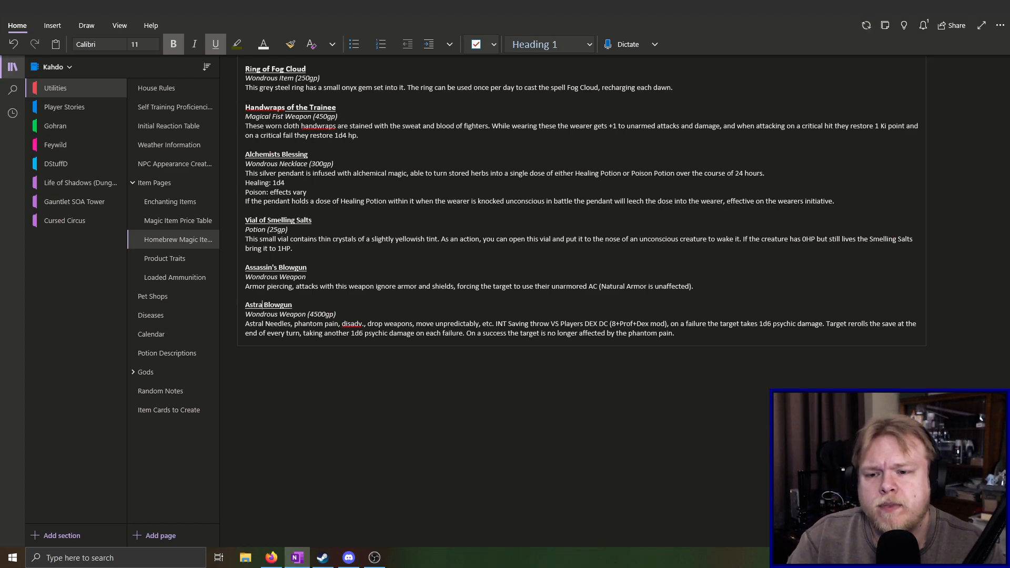
pyautogui.press('BackSpace')
pyautogui.press('BackSpace')
pyautogui.press('BackSpace')
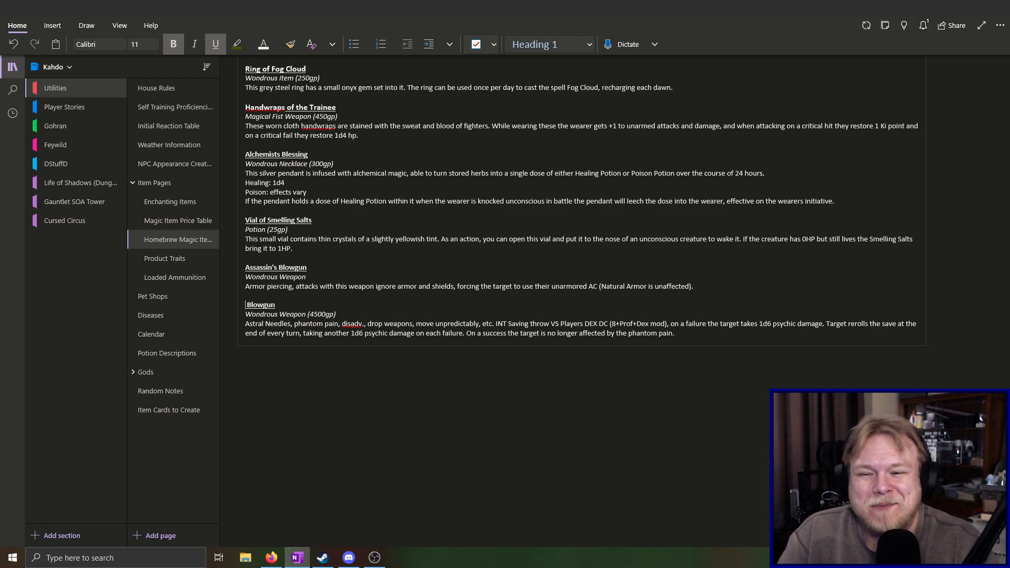
pyautogui.write("Name's")
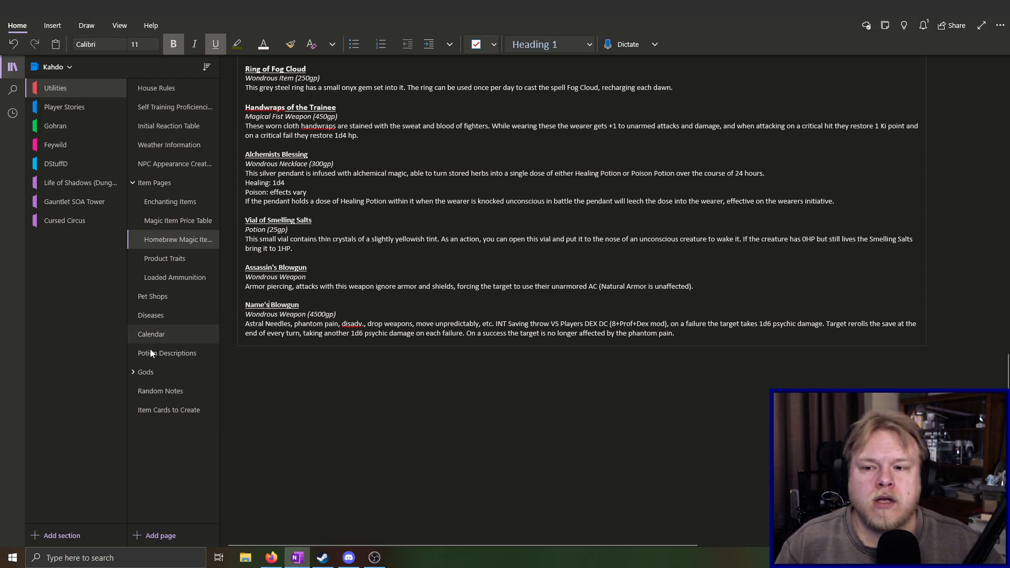
# Replace the placeholder in the blowgun's title so that it reads "The Enraged Valscyth Blowgun"
pyautogui.click(269, 304)
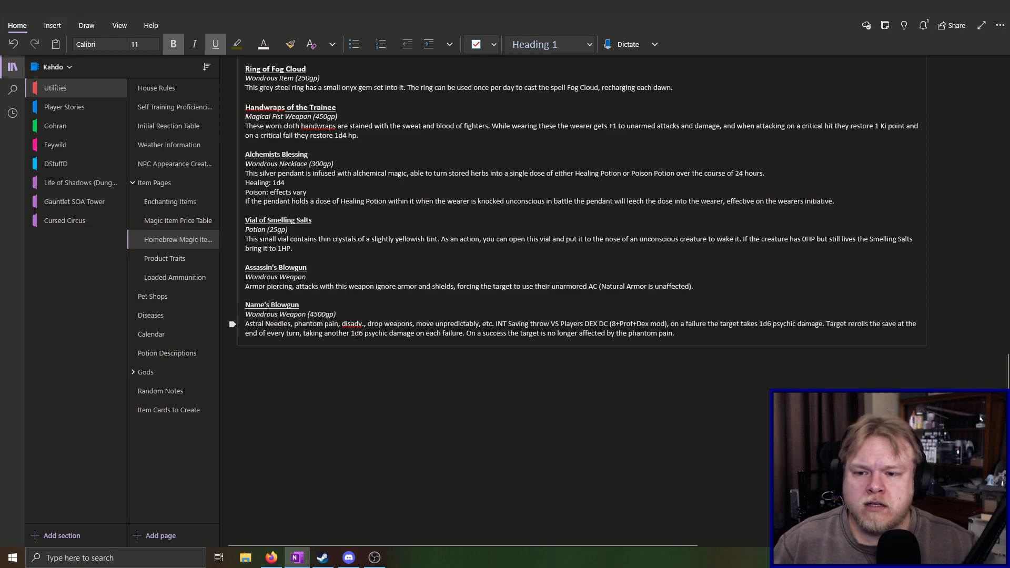
pyautogui.press('BackSpace')
pyautogui.press('BackSpace')
pyautogui.press('BackSpace')
pyautogui.press('BackSpace')
pyautogui.press('BackSpace')
pyautogui.press('BackSpace')
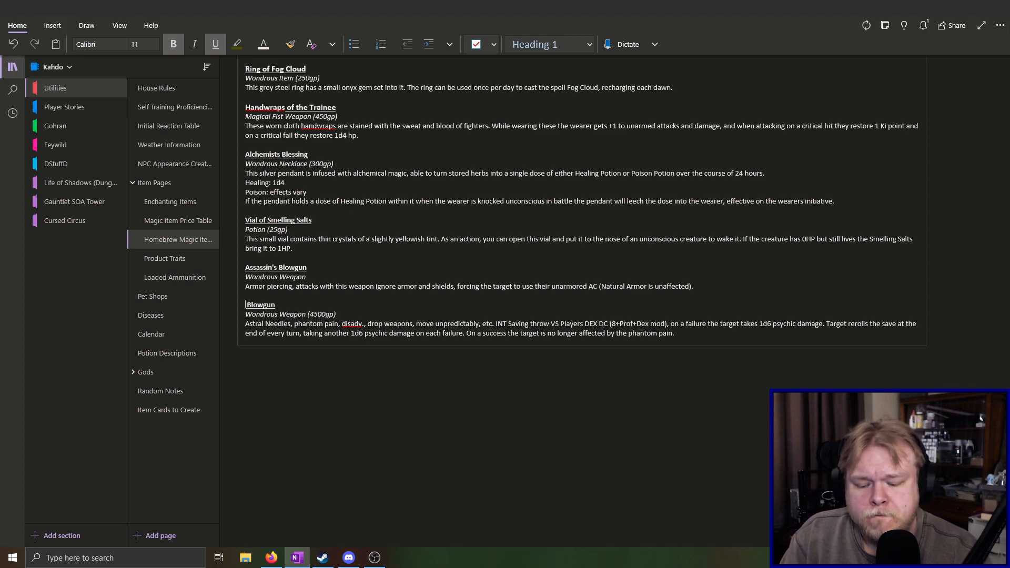
pyautogui.write('The')
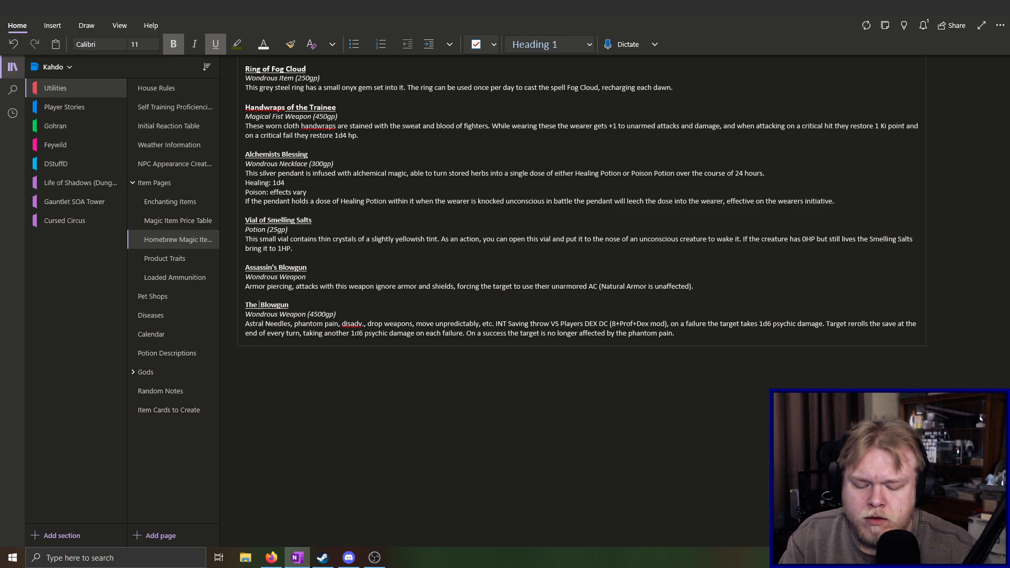
pyautogui.write(' Enm')
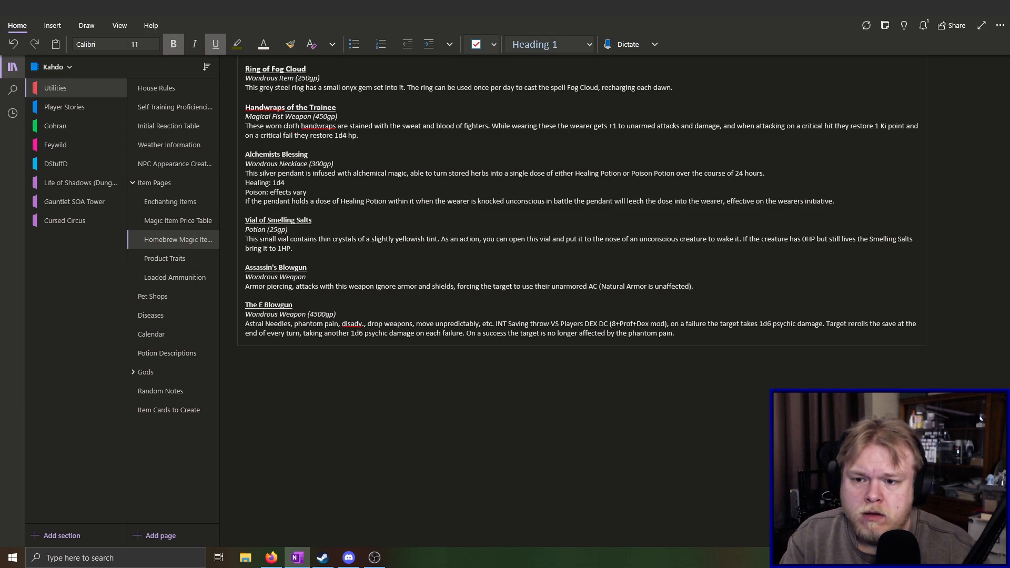
pyautogui.press('BackSpace')
pyautogui.write('raged')
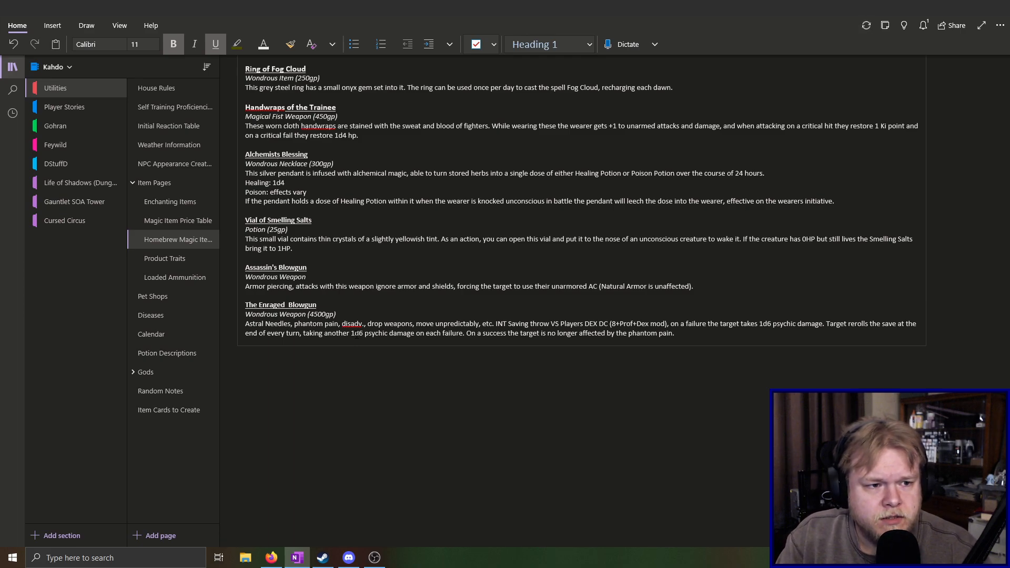
pyautogui.write(' Val')
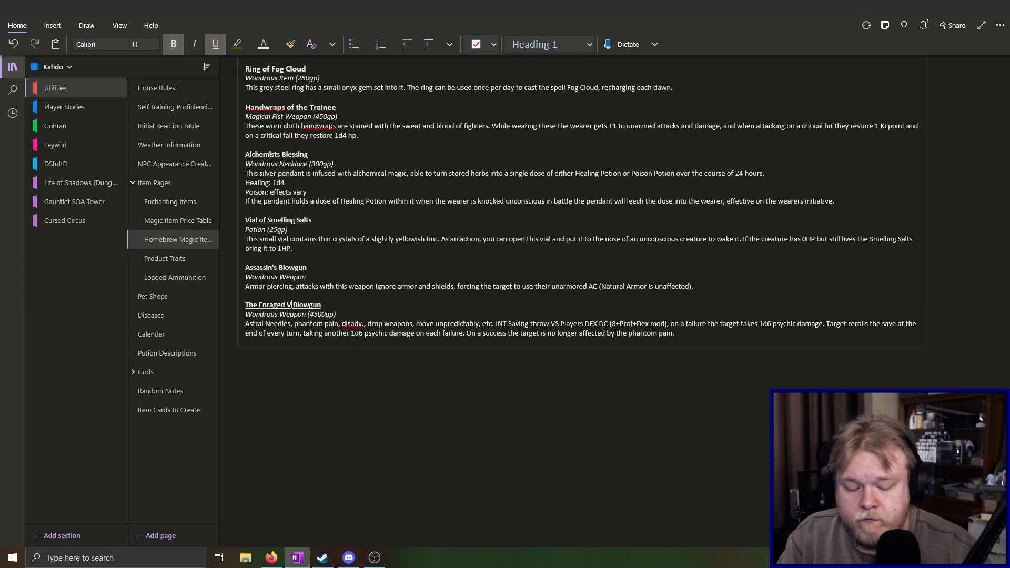
pyautogui.write('scy')
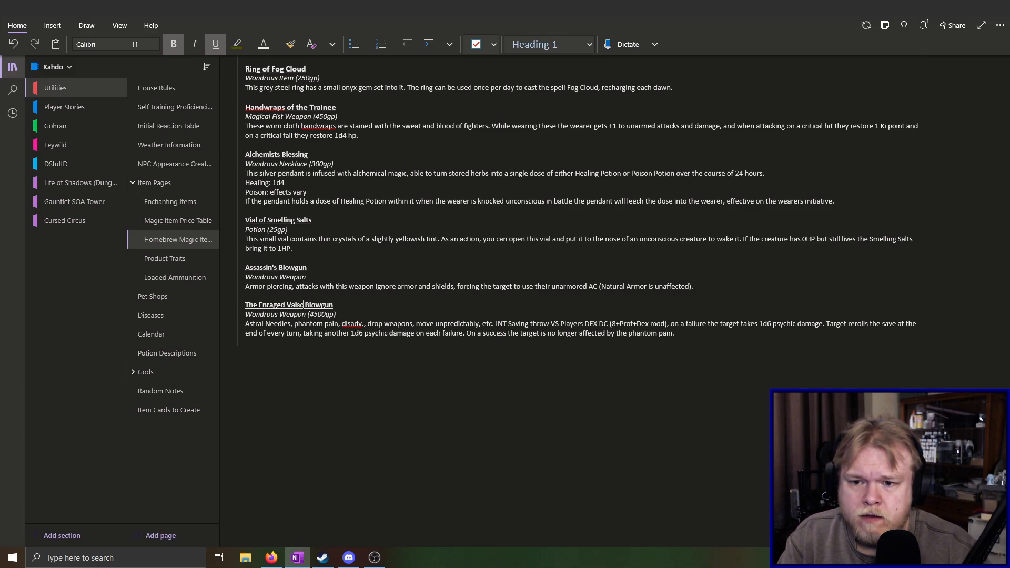
pyautogui.press('BackSpace')
pyautogui.write('ith')
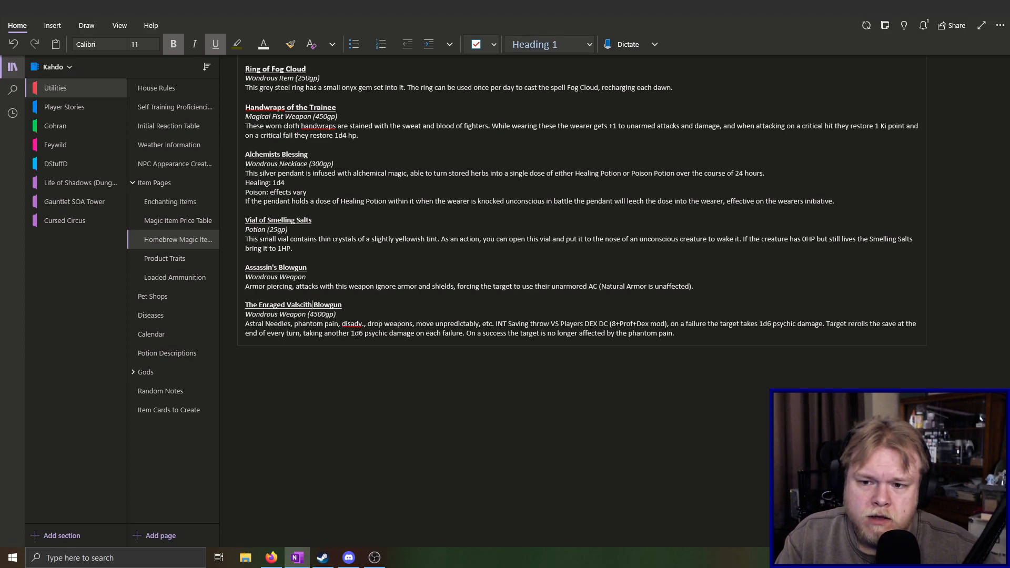
pyautogui.press('BackSpace')
pyautogui.press('BackSpace')
pyautogui.press('BackSpace')
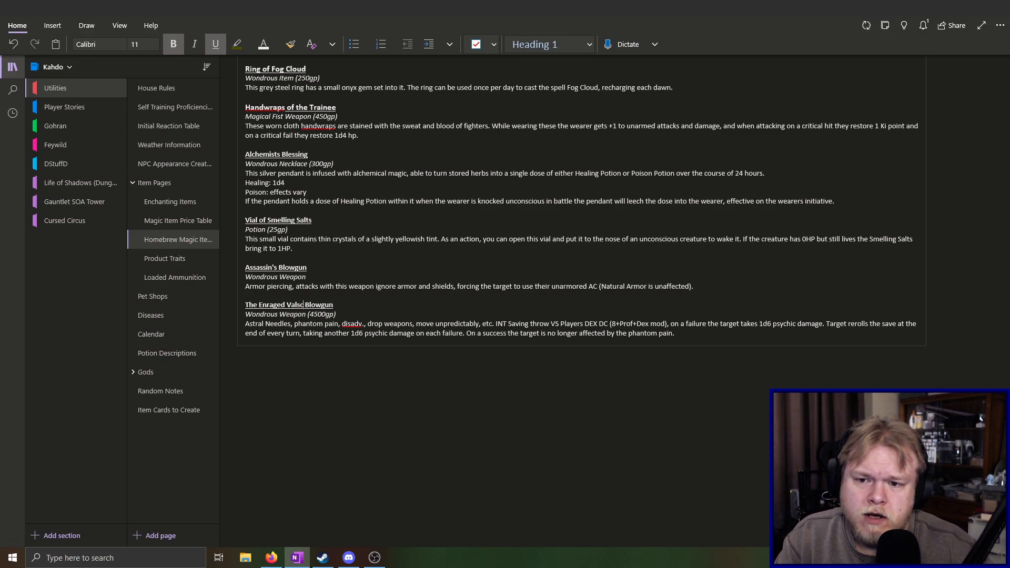
pyautogui.write('yth')
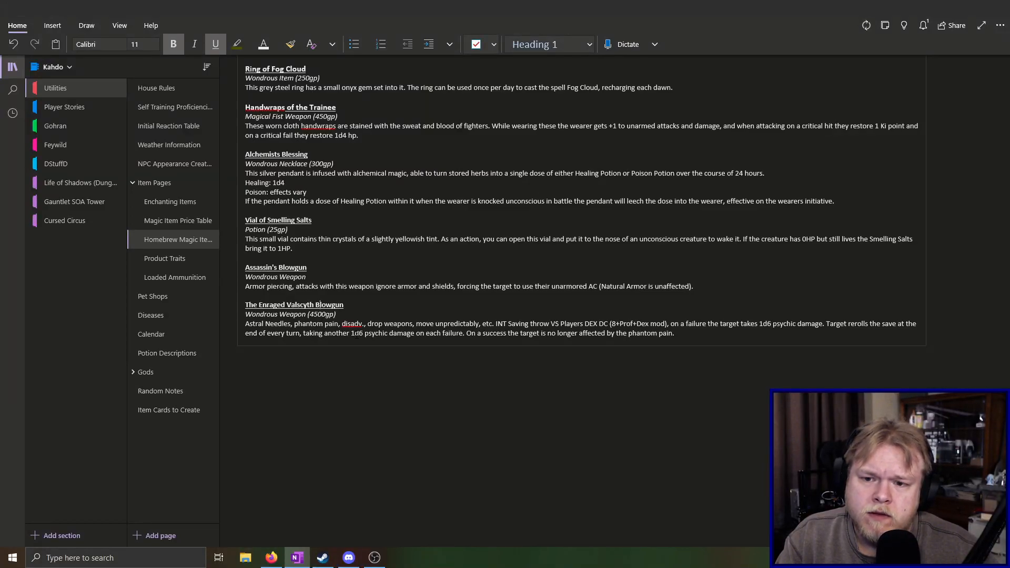
# Drop "Blowgun" from the title and complete it as "The Enraged Valscyth's Dart Pole"
pyautogui.press('BackSpace')
pyautogui.press('BackSpace')
pyautogui.press('BackSpace')
pyautogui.press('BackSpace')
pyautogui.press('BackSpace')
pyautogui.press('BackSpace')
pyautogui.press('BackSpace')
pyautogui.press('BackSpace')
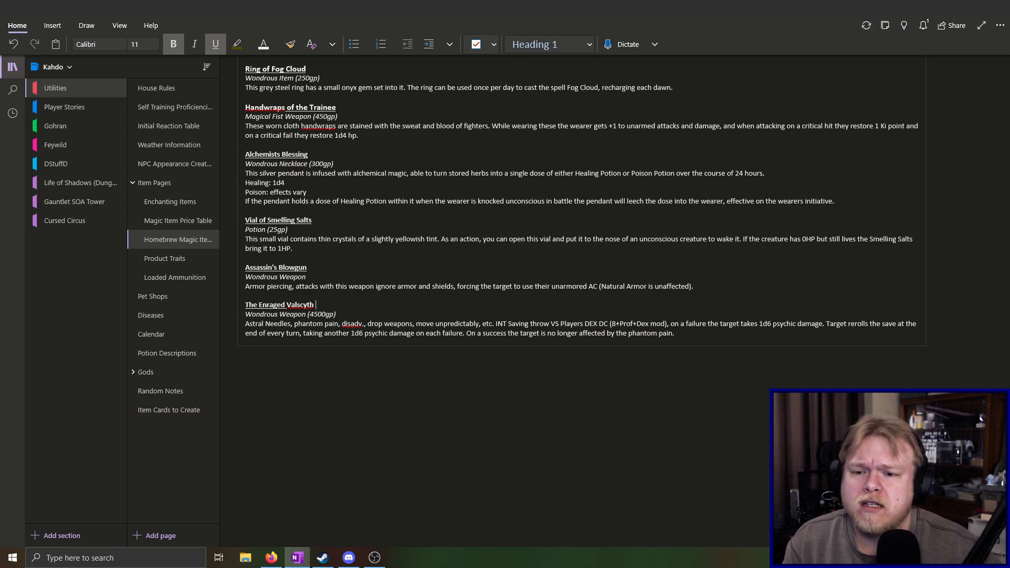
pyautogui.write("'s")
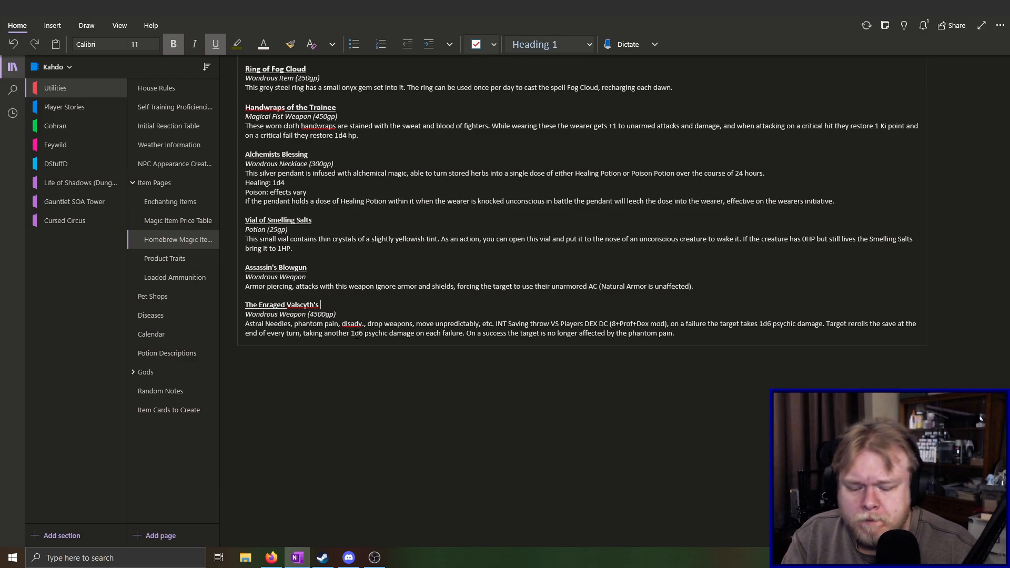
pyautogui.write(' Dart')
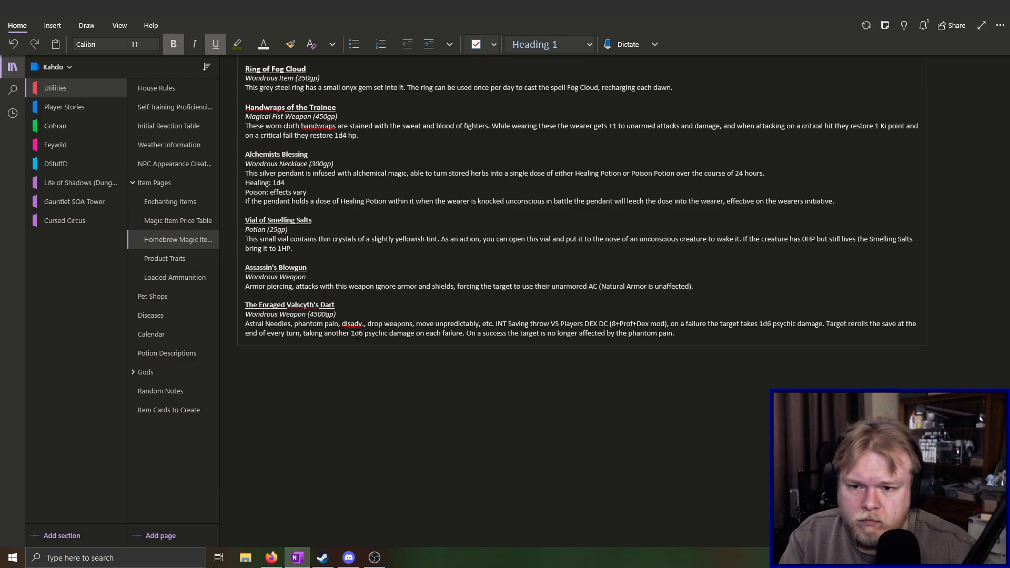
pyautogui.write(' p')
pyautogui.press('BackSpace')
pyautogui.write('Pole')
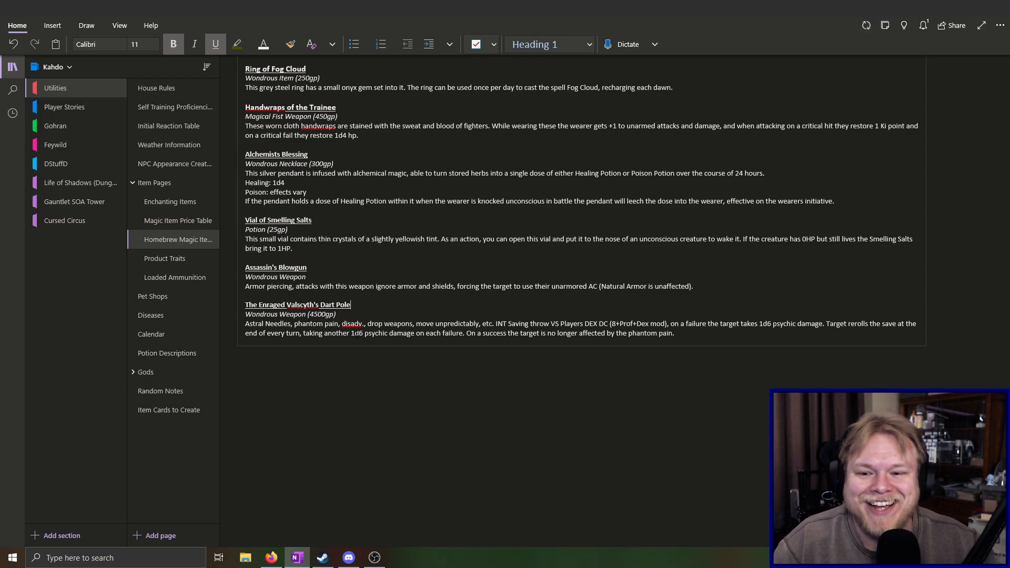
pyautogui.click(440, 277)
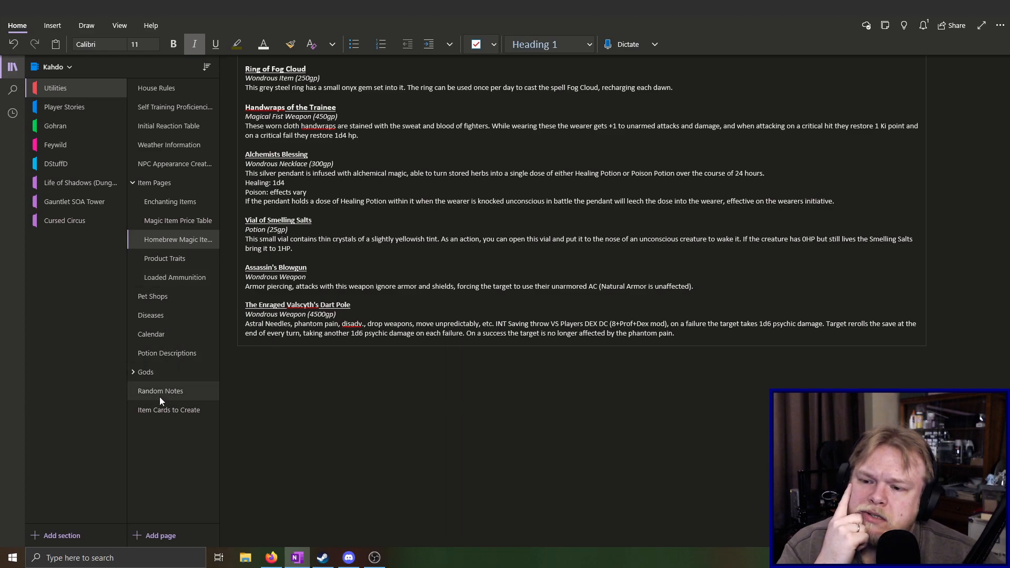
# Add a page titled "Potential Names" at the end of the Utilities section and remove its date and time
pyautogui.click(153, 409)
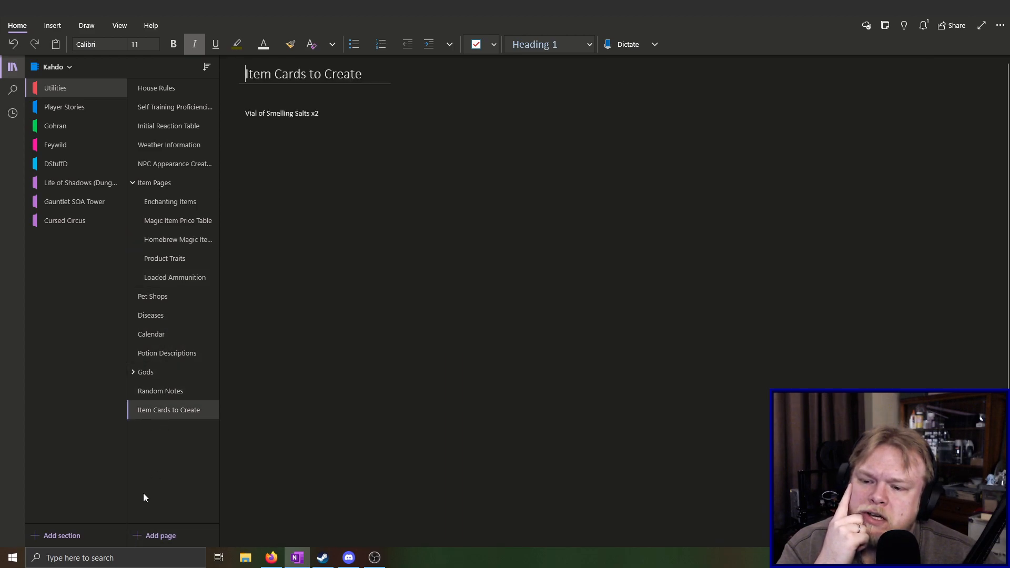
pyautogui.click(137, 540)
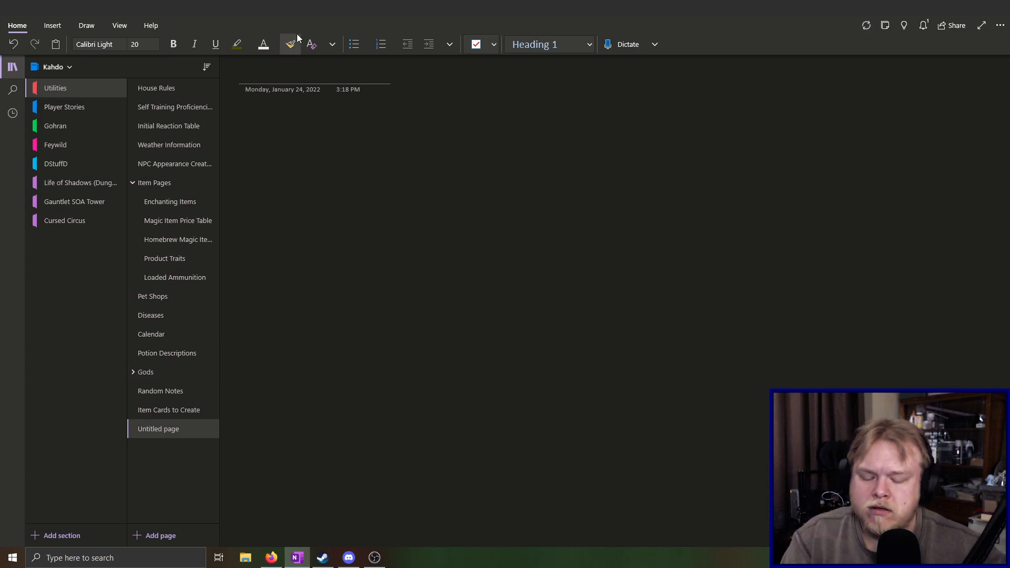
pyautogui.write('Poten')
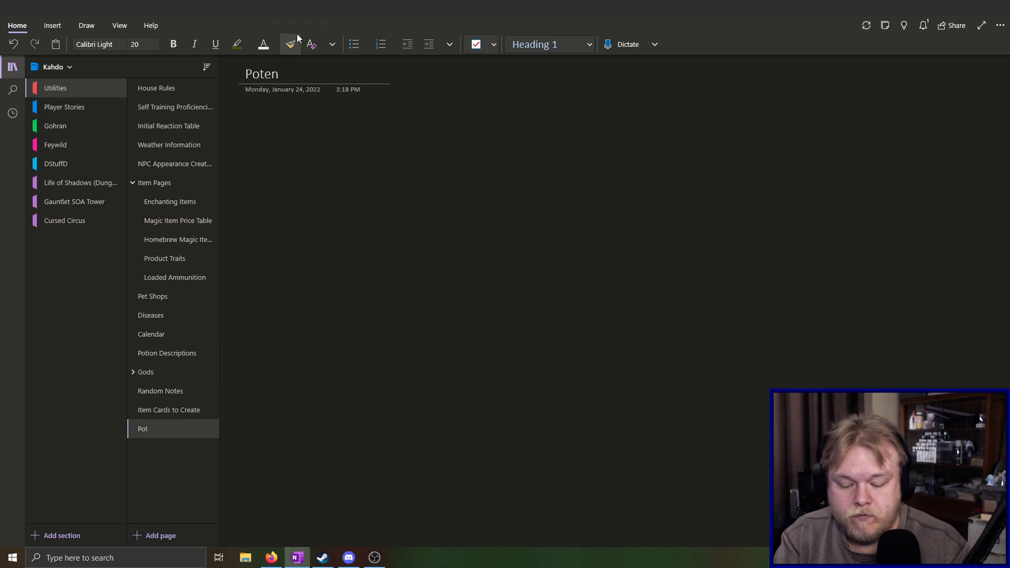
pyautogui.write('tial Names')
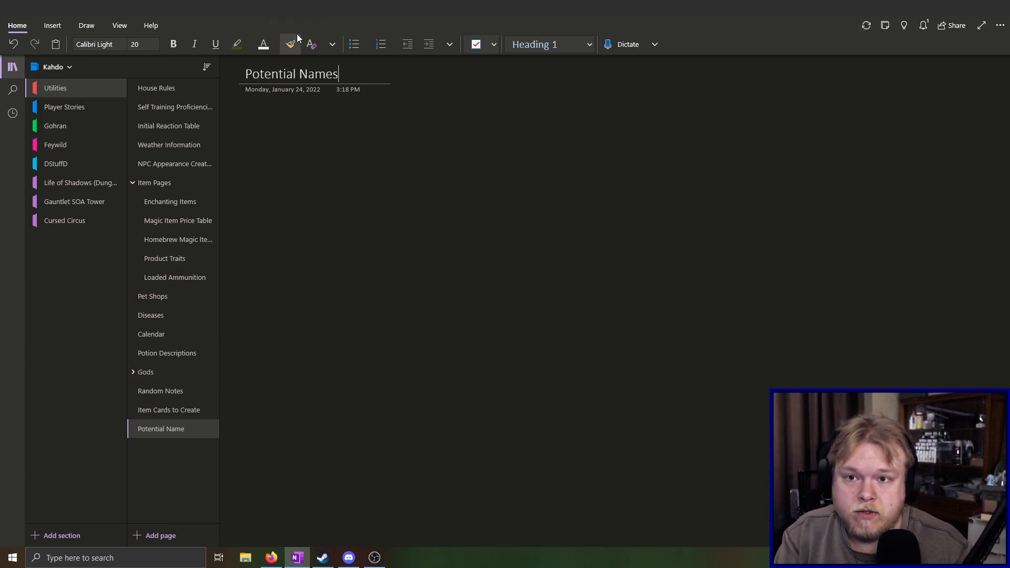
pyautogui.moveTo(416, 88); pyautogui.dragTo(248, 133)
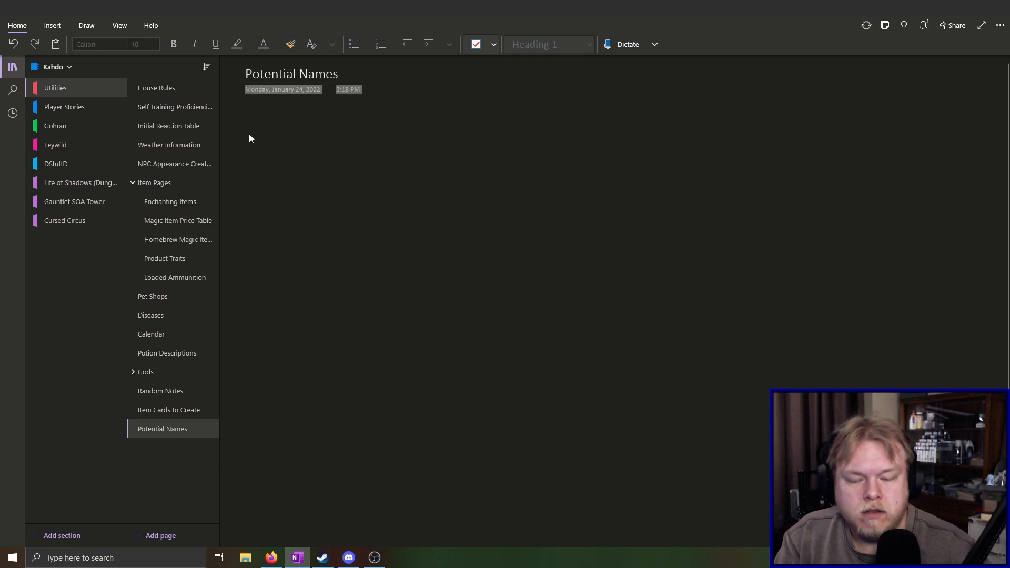
pyautogui.press('Delete')
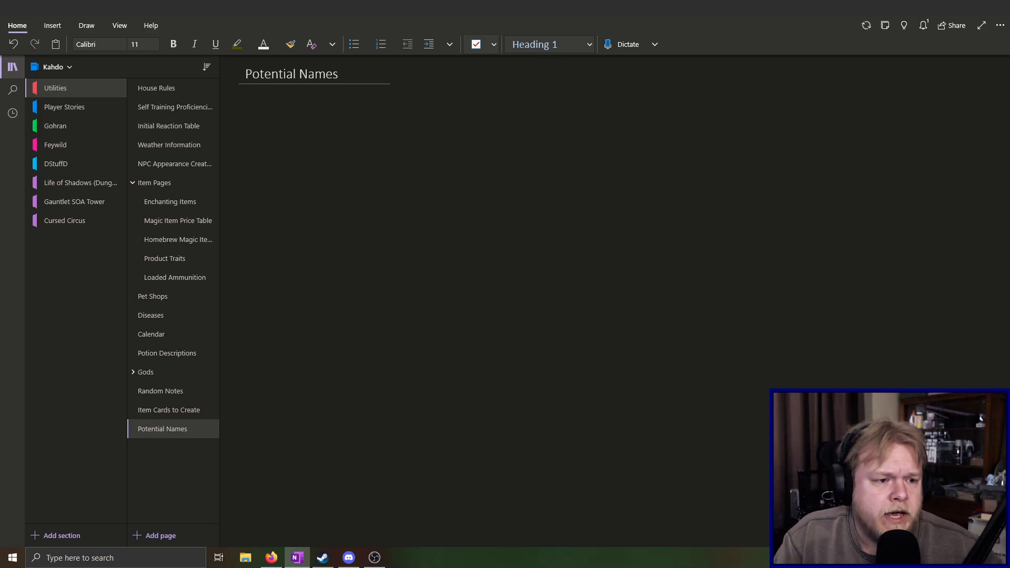
# Paste the copied name suggestions from the Twitch chat into the Potential Names page and delete the appended source link line
pyautogui.hotkey('alt', 'Tab')
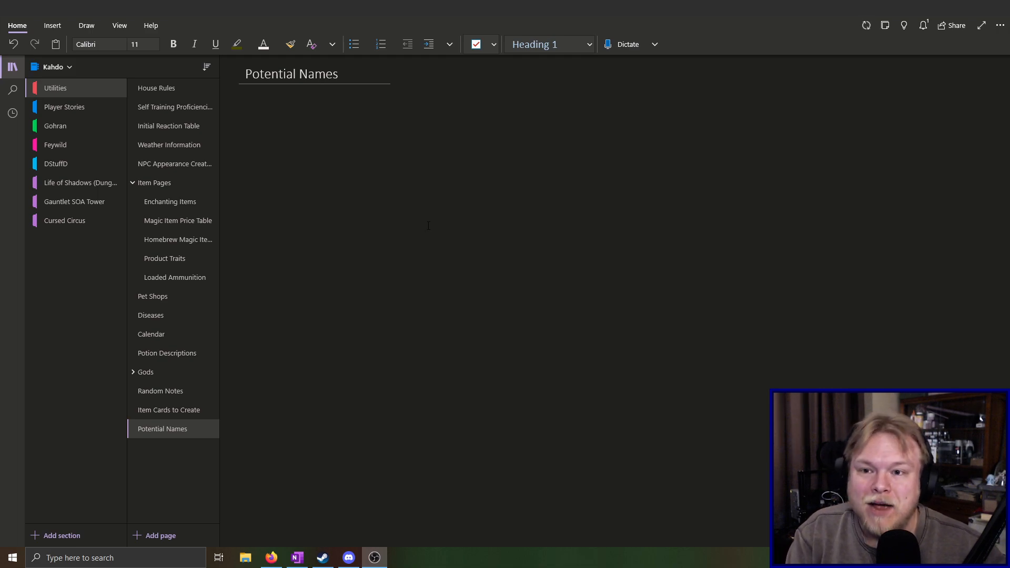
pyautogui.hotkey('alt', 'Tab')
pyautogui.write('Nayonac Gallowbrade Zubair Kastigir  From <https://www.twitch.tv/popout/brotheranubis/chat>')
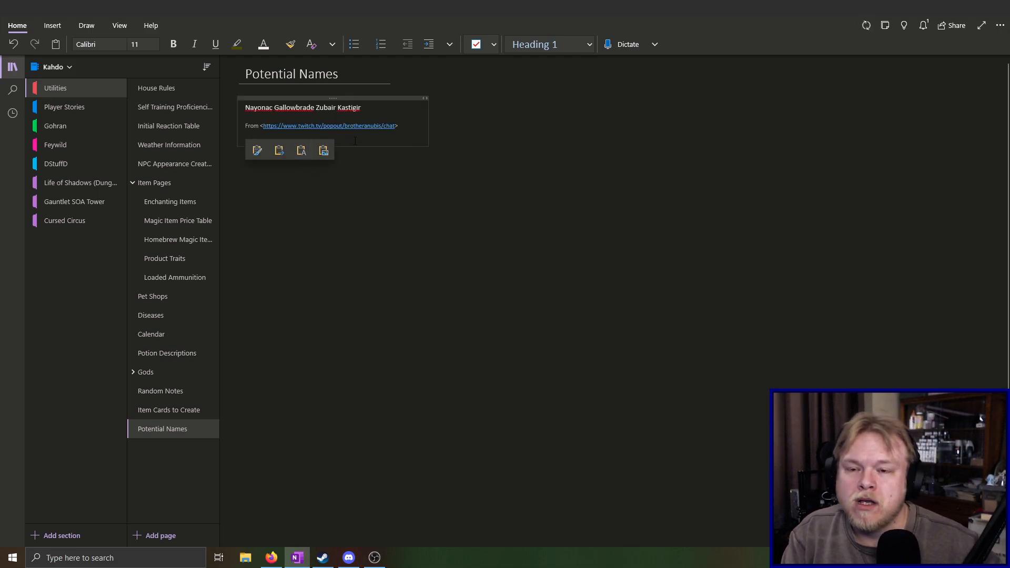
pyautogui.press('BackSpace')
pyautogui.press('BackSpace')
pyautogui.press('BackSpace')
pyautogui.press('BackSpace')
pyautogui.press('BackSpace')
pyautogui.press('BackSpace')
pyautogui.press('BackSpace')
pyautogui.press('BackSpace')
pyautogui.press('BackSpace')
pyautogui.press('BackSpace')
pyautogui.press('BackSpace')
pyautogui.press('BackSpace')
pyautogui.press('BackSpace')
pyautogui.press('BackSpace')
pyautogui.press('BackSpace')
pyautogui.press('BackSpace')
pyautogui.press('BackSpace')
pyautogui.press('BackSpace')
pyautogui.press('BackSpace')
pyautogui.press('BackSpace')
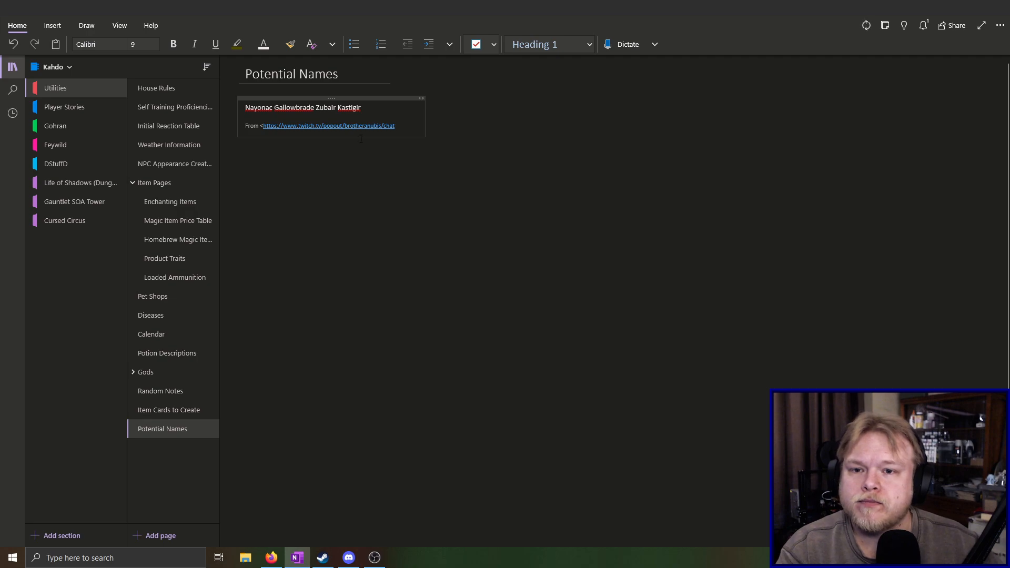
pyautogui.press('BackSpace')
pyautogui.press('BackSpace')
pyautogui.press('BackSpace')
pyautogui.press('BackSpace')
pyautogui.press('BackSpace')
pyautogui.press('BackSpace')
pyautogui.press('BackSpace')
pyautogui.press('BackSpace')
pyautogui.press('BackSpace')
pyautogui.press('BackSpace')
pyautogui.press('BackSpace')
pyautogui.press('BackSpace')
pyautogui.press('BackSpace')
pyautogui.press('BackSpace')
pyautogui.press('BackSpace')
pyautogui.press('BackSpace')
pyautogui.press('BackSpace')
pyautogui.press('BackSpace')
pyautogui.press('BackSpace')
pyautogui.press('BackSpace')
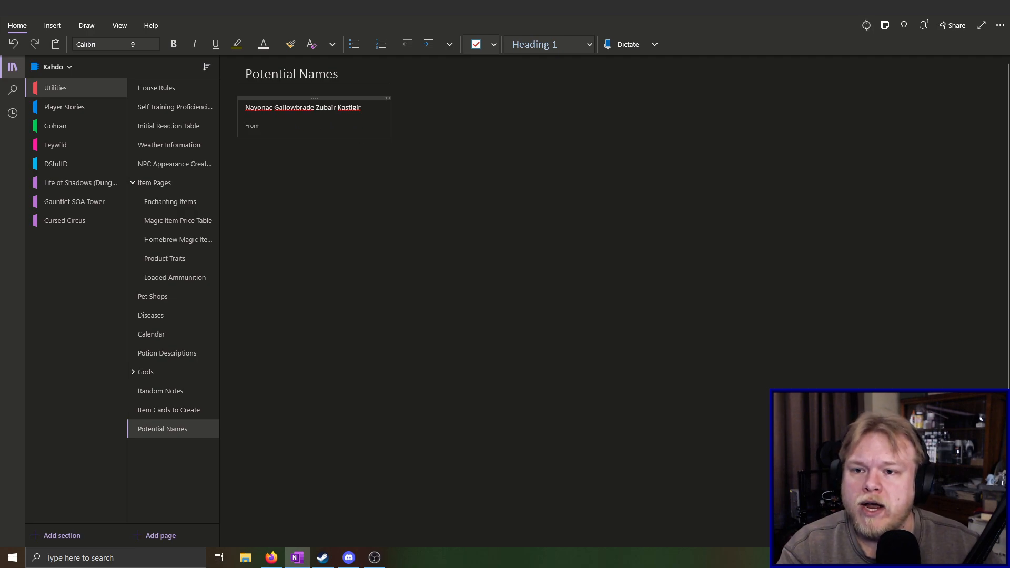
pyautogui.press('BackSpace')
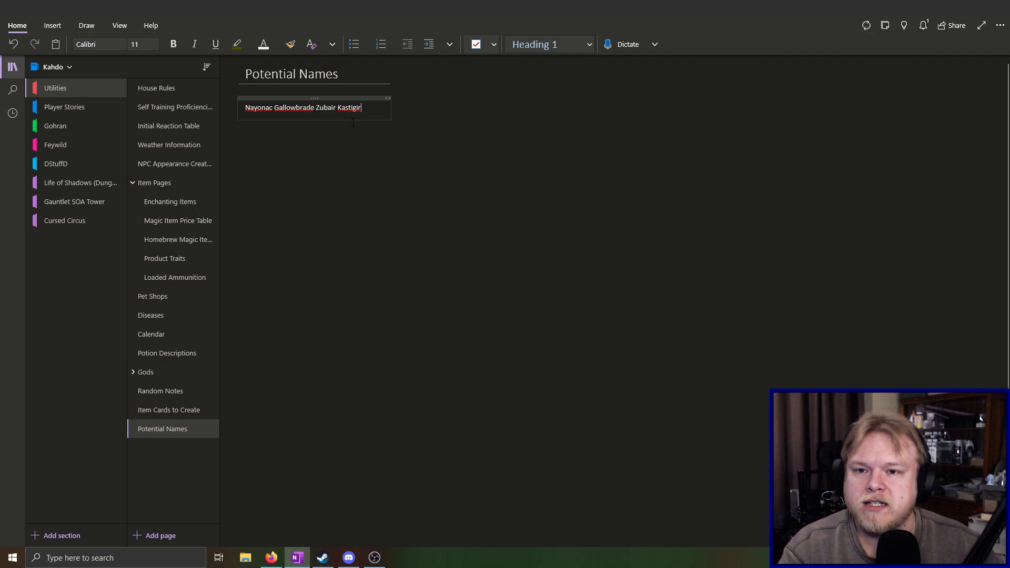
# Split the pasted names on the Potential Names page so that each name stands on its own line
pyautogui.click(274, 110)
pyautogui.press('BackSpace')
pyautogui.press('Return')
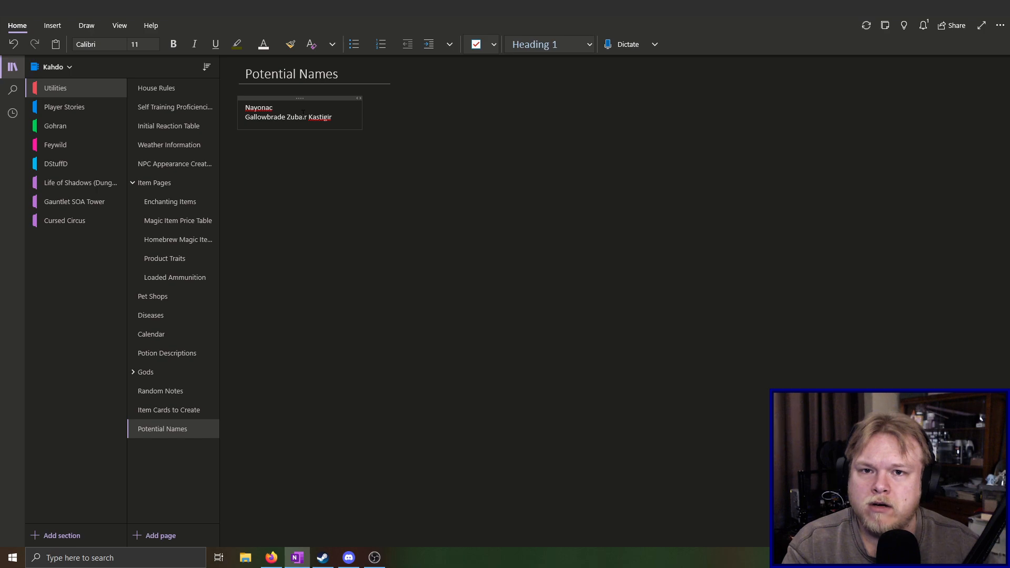
pyautogui.press('Return')
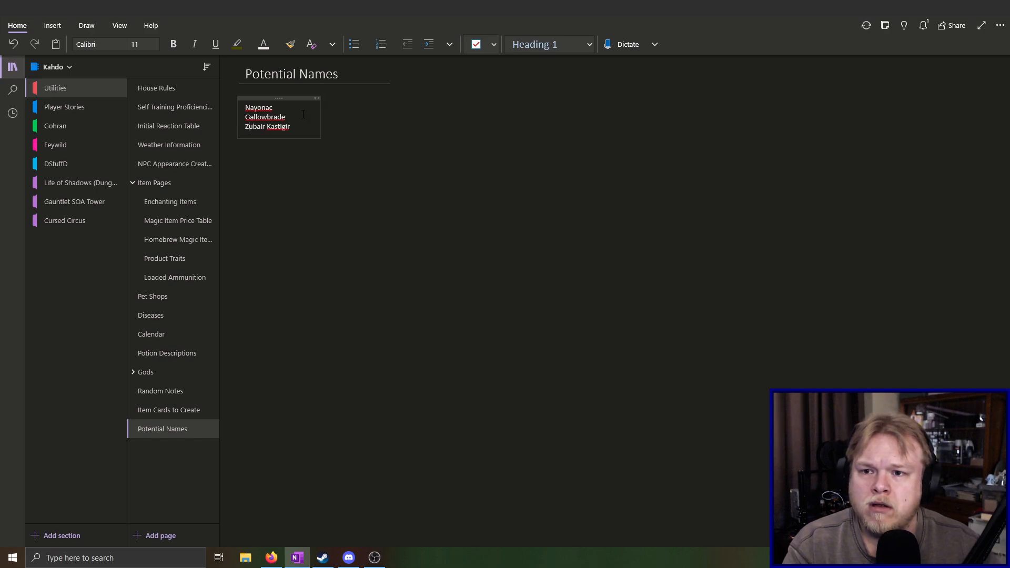
pyautogui.hotkey('ctrl', 'Right')
pyautogui.press('Return')
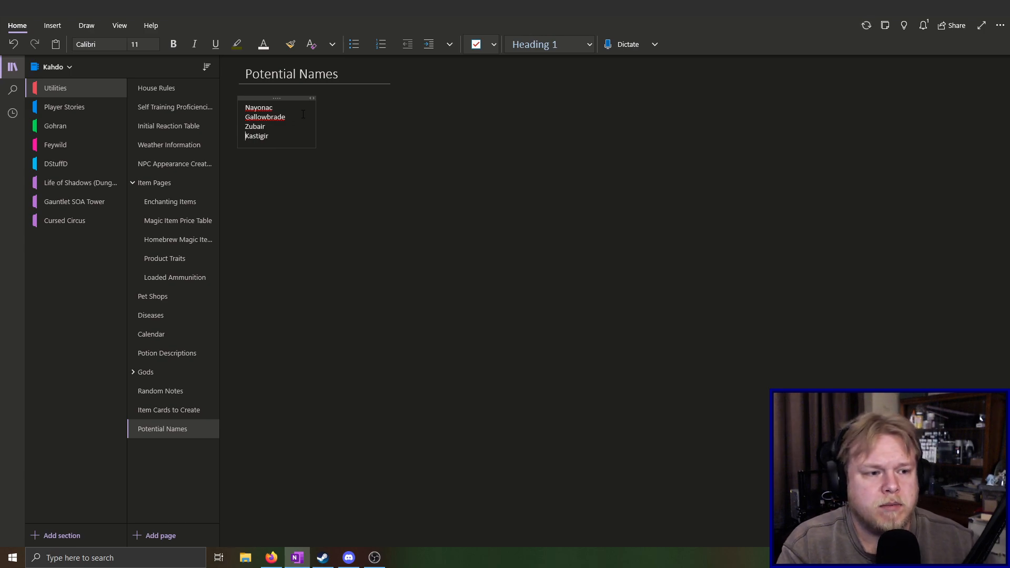
pyautogui.click(623, 288)
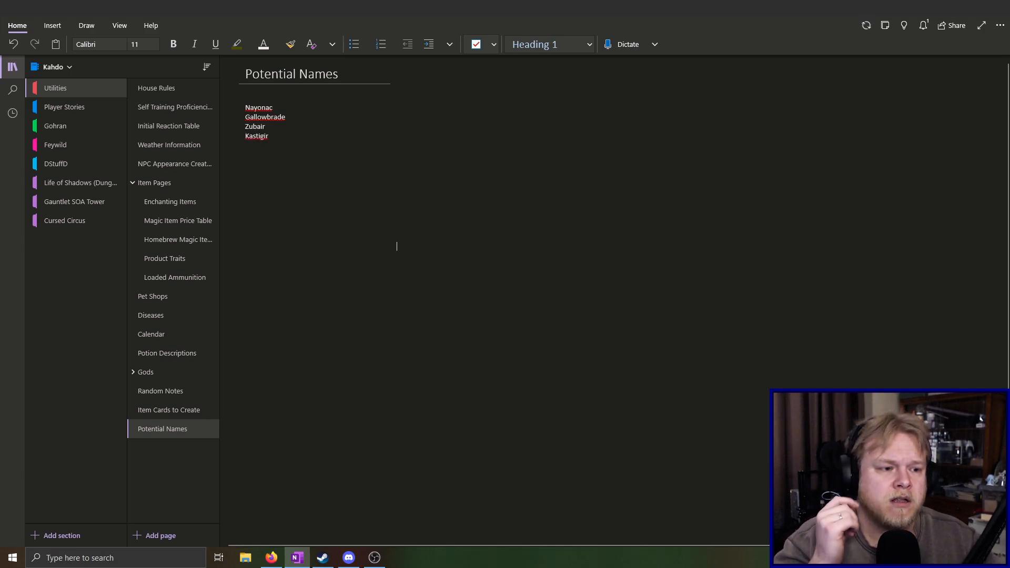
pyautogui.hotkey('alt', 'Tab')
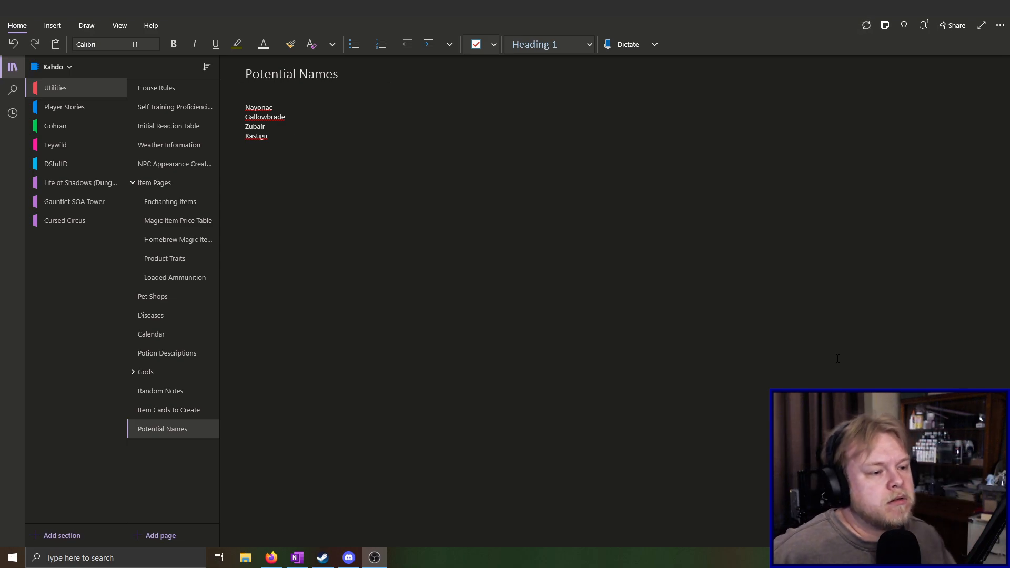
# Add the pronunciation note "- ZU-bye-ear" after Zubair in the names list
pyautogui.click(292, 129)
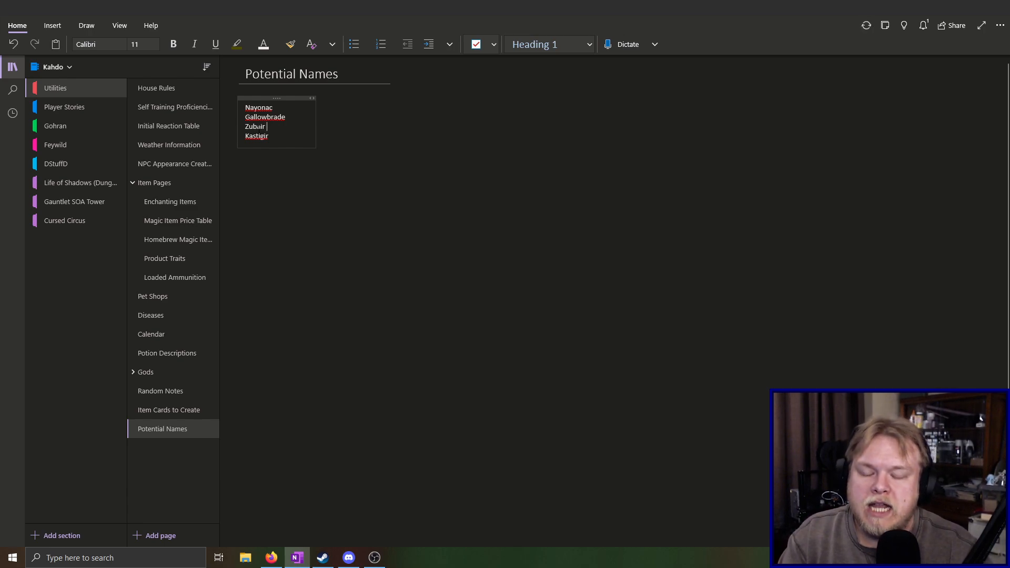
pyautogui.write('-')
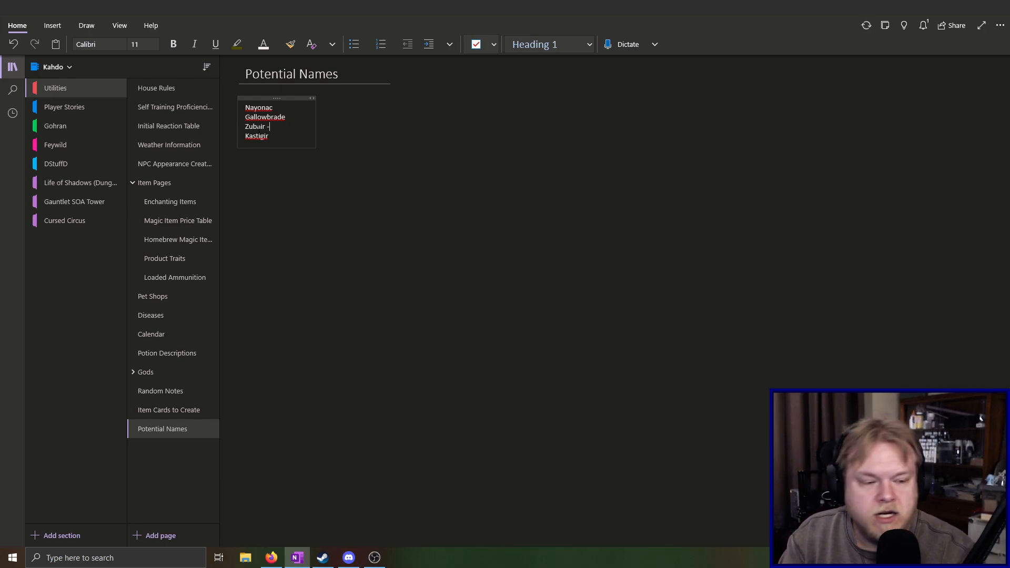
pyautogui.write('ZU')
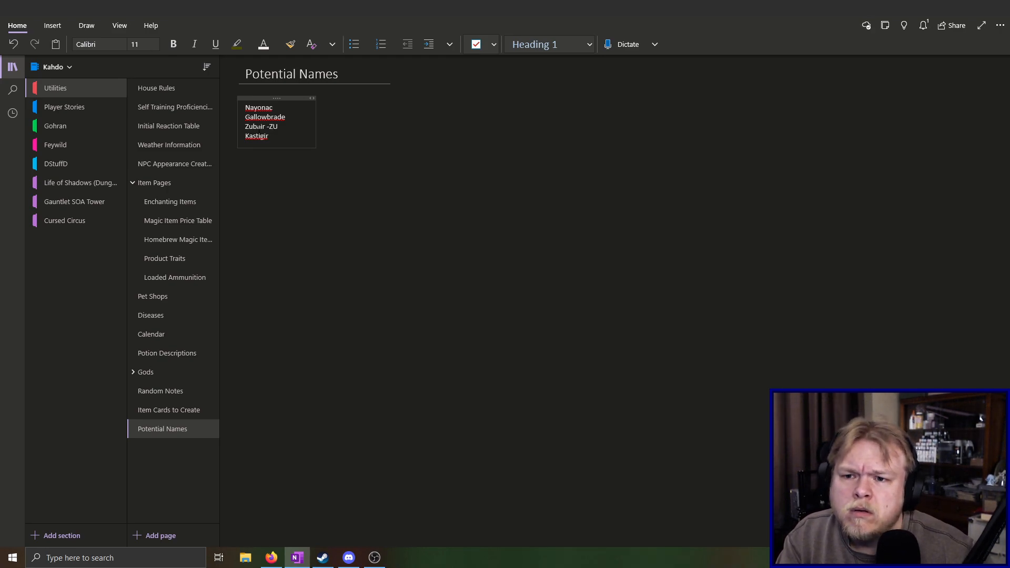
pyautogui.click(271, 126)
pyautogui.write('ZU')
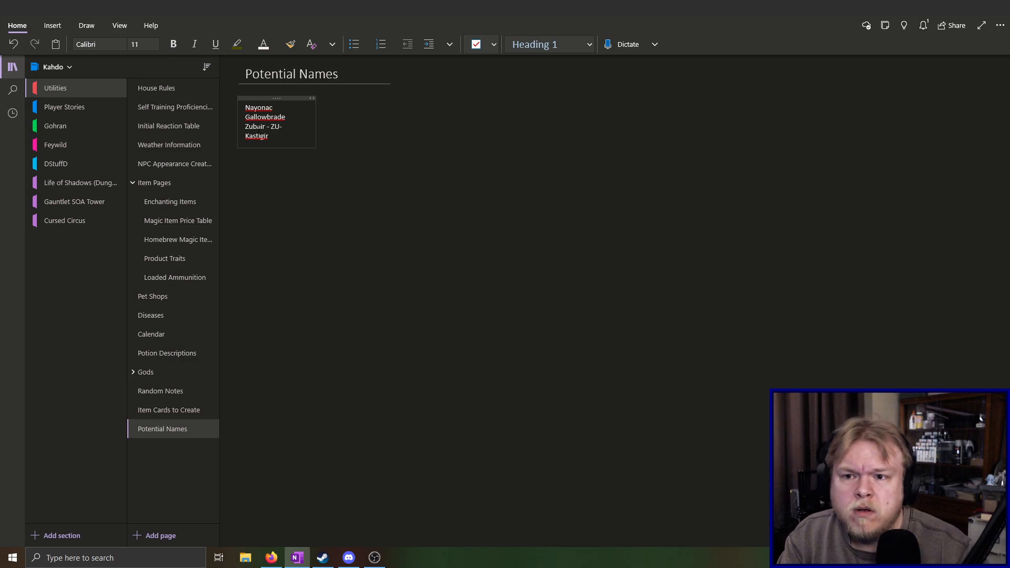
pyautogui.write('-bye-ear')
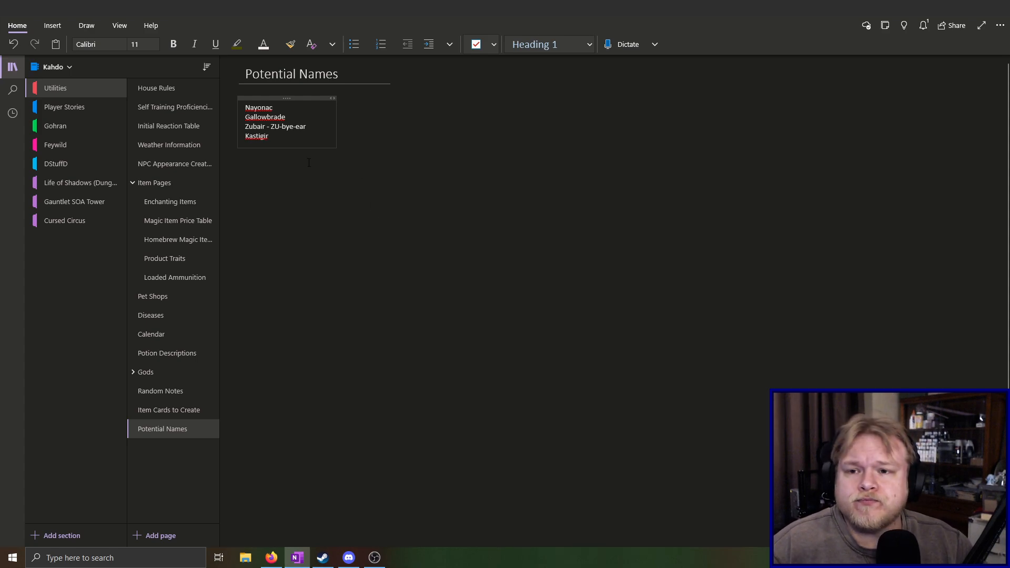
pyautogui.click(302, 118)
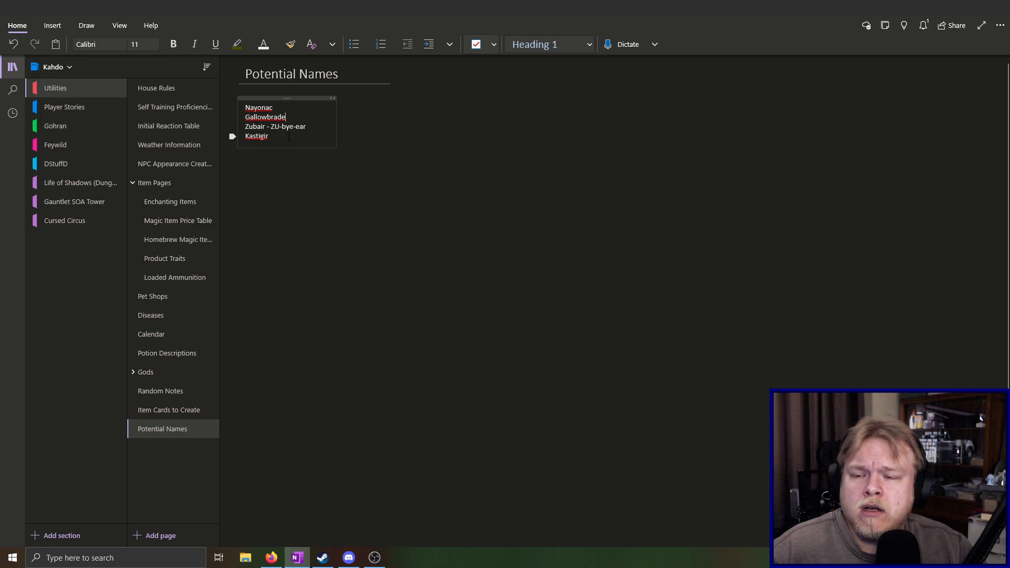
pyautogui.moveTo(245, 106); pyautogui.dragTo(285, 108)
pyautogui.click(285, 108)
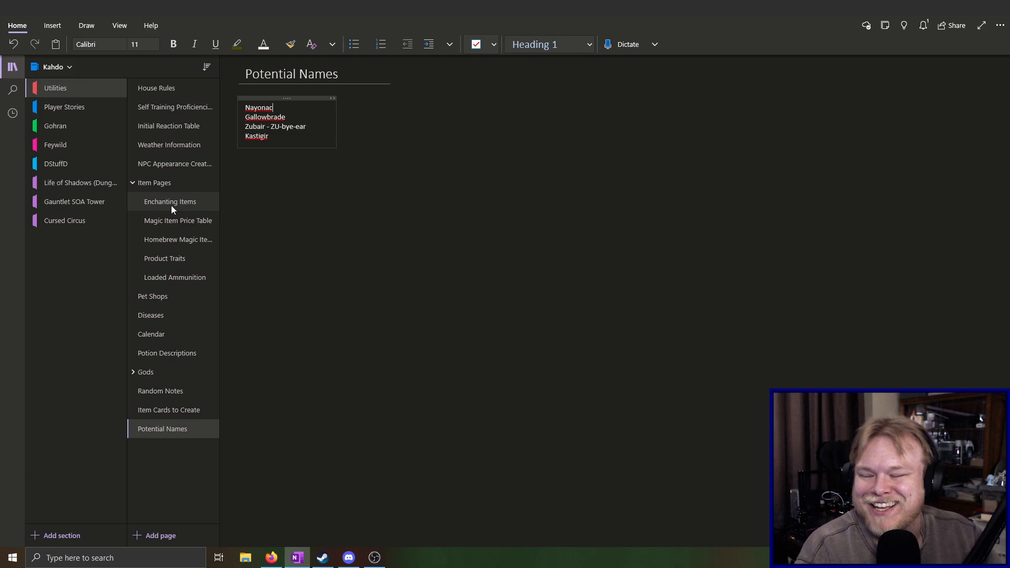
pyautogui.hotkey('alt', 'Tab')
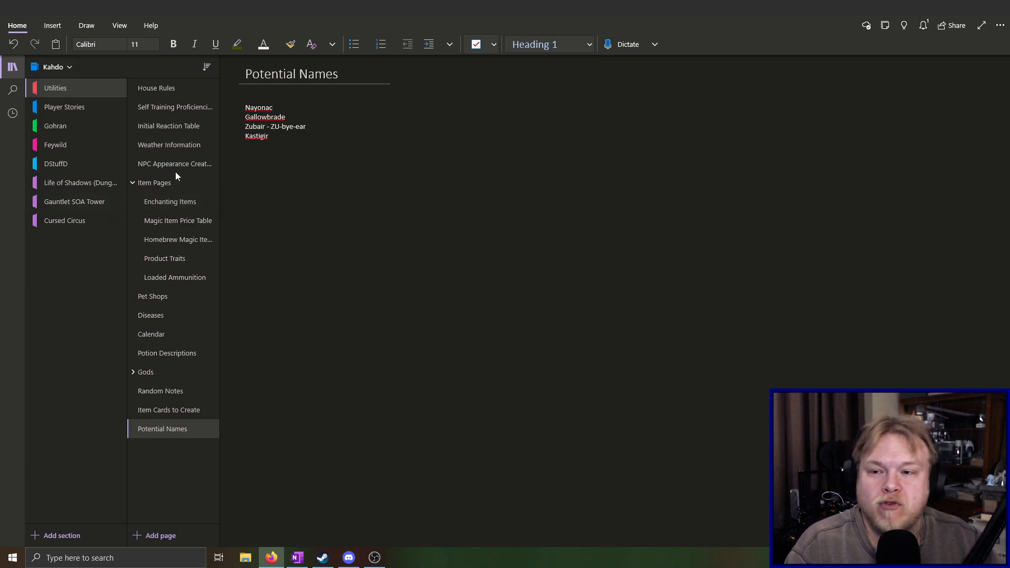
# Start a new empty line below Kastigir at the end of the names list
pyautogui.click(274, 146)
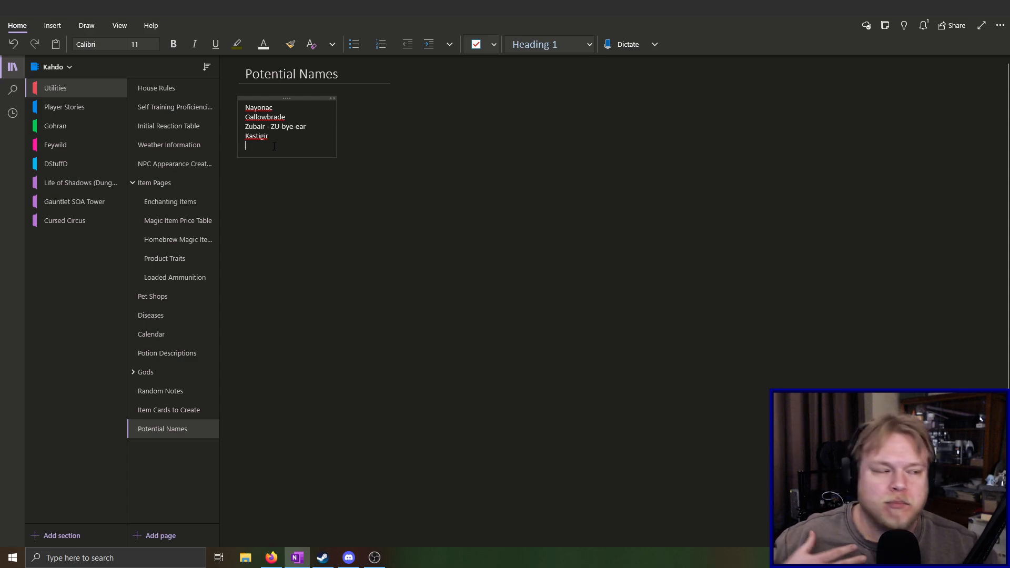
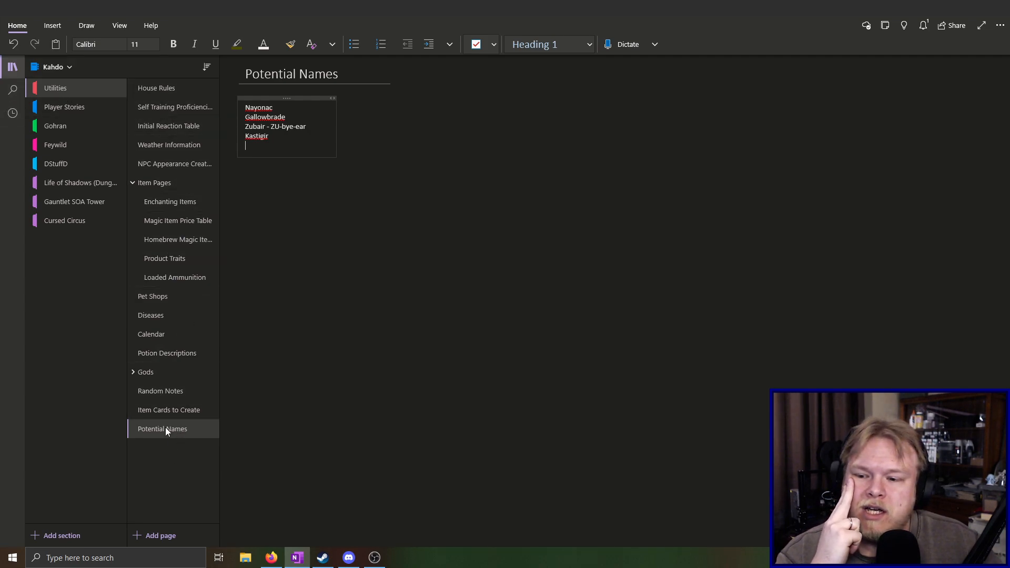
# Move the Potential Names page up the page list so it sits directly above Item Pages
pyautogui.moveTo(159, 434); pyautogui.dragTo(163, 393)
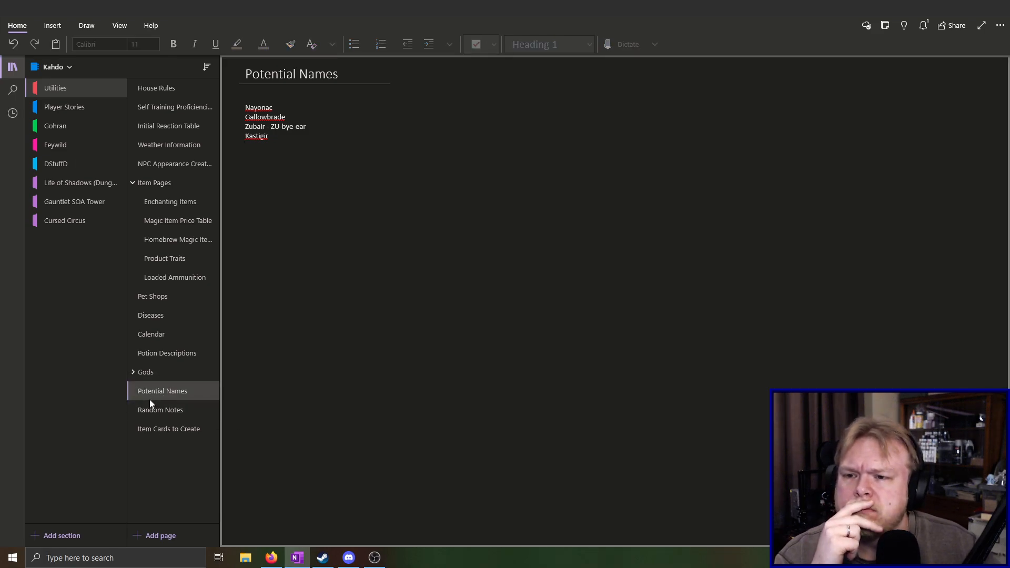
pyautogui.moveTo(160, 391); pyautogui.dragTo(172, 194)
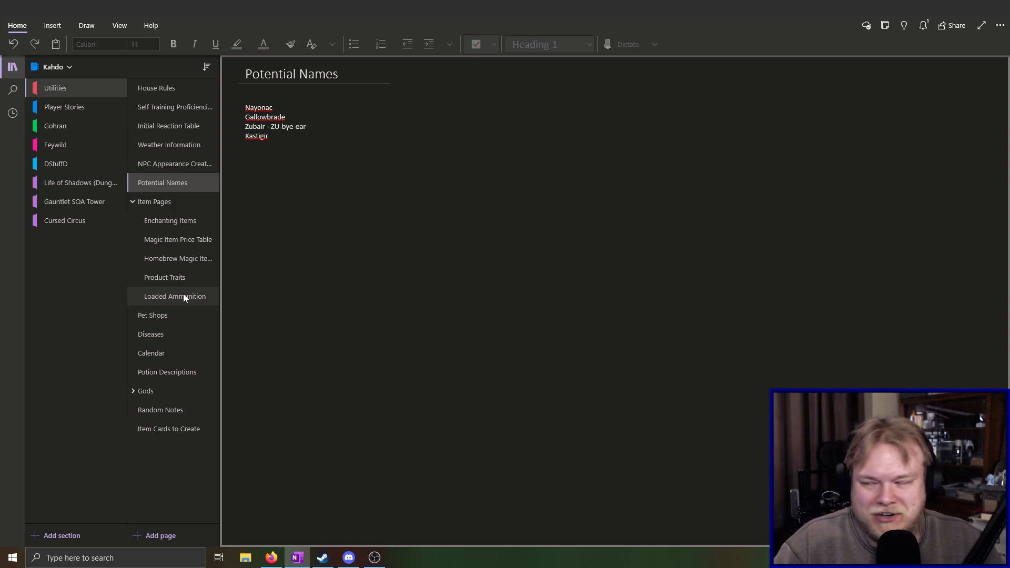
pyautogui.hotkey('alt', 'Tab')
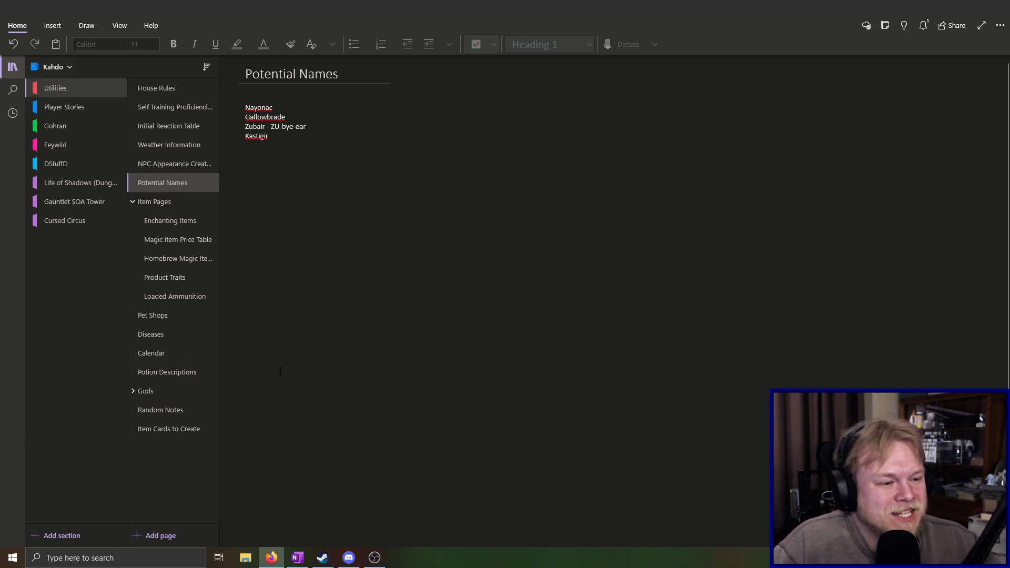
pyautogui.click(257, 157)
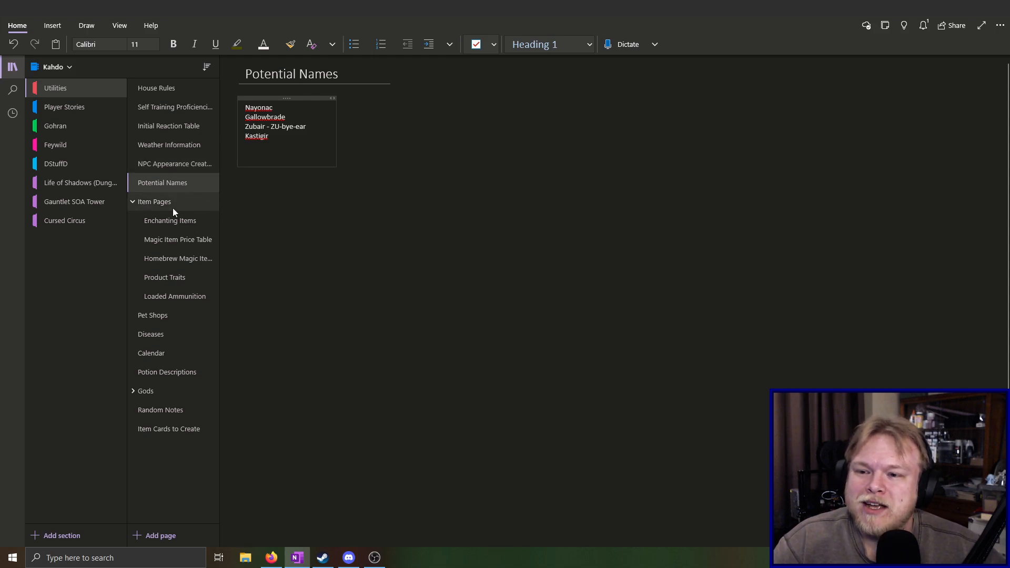
# Look through the Item Pages subpages and open the homebrew magic items page at the Assassin's Blowgun entry
pyautogui.click(190, 220)
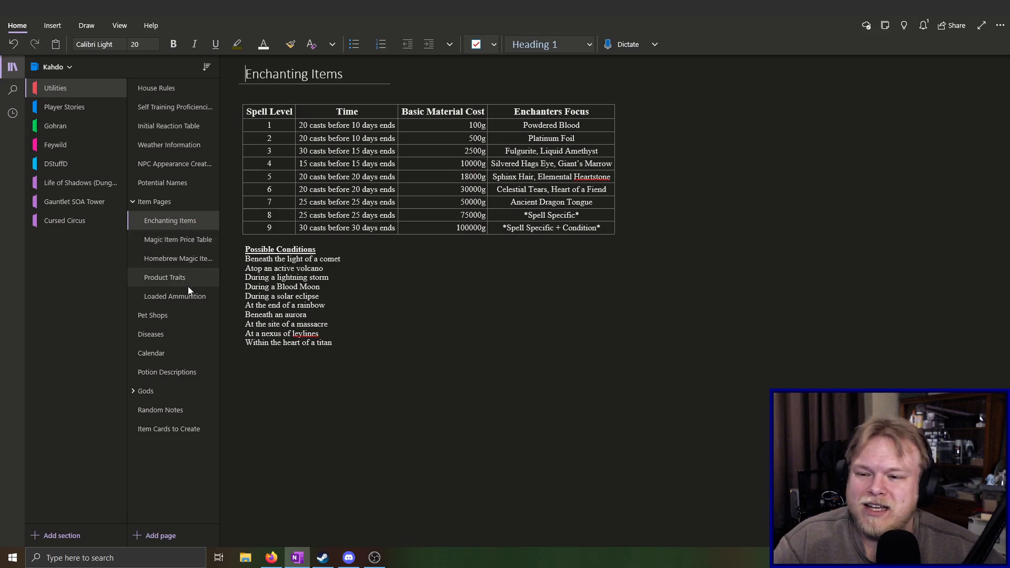
pyautogui.click(186, 279)
pyautogui.click(194, 258)
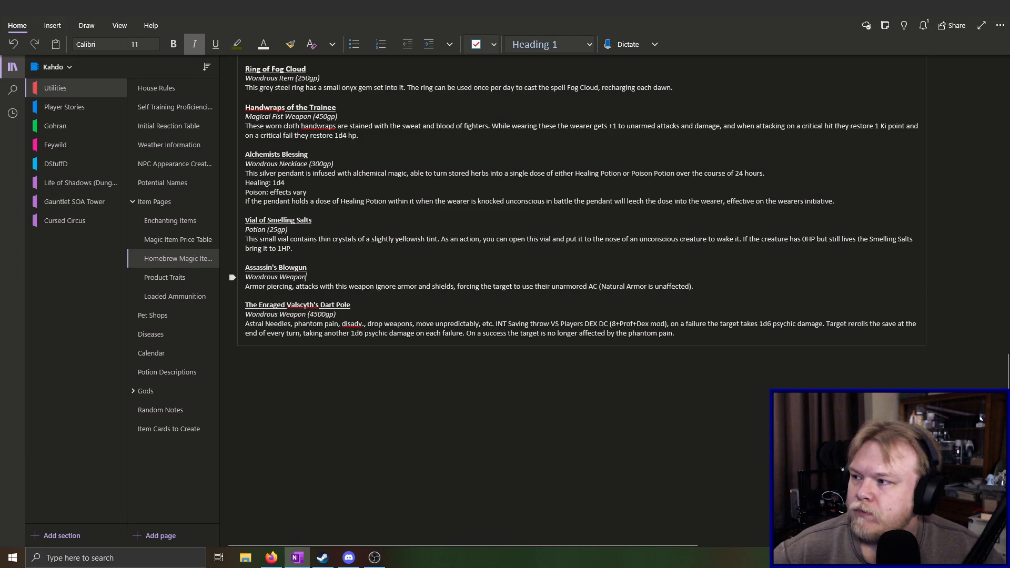
pyautogui.hotkey('alt', 'Tab')
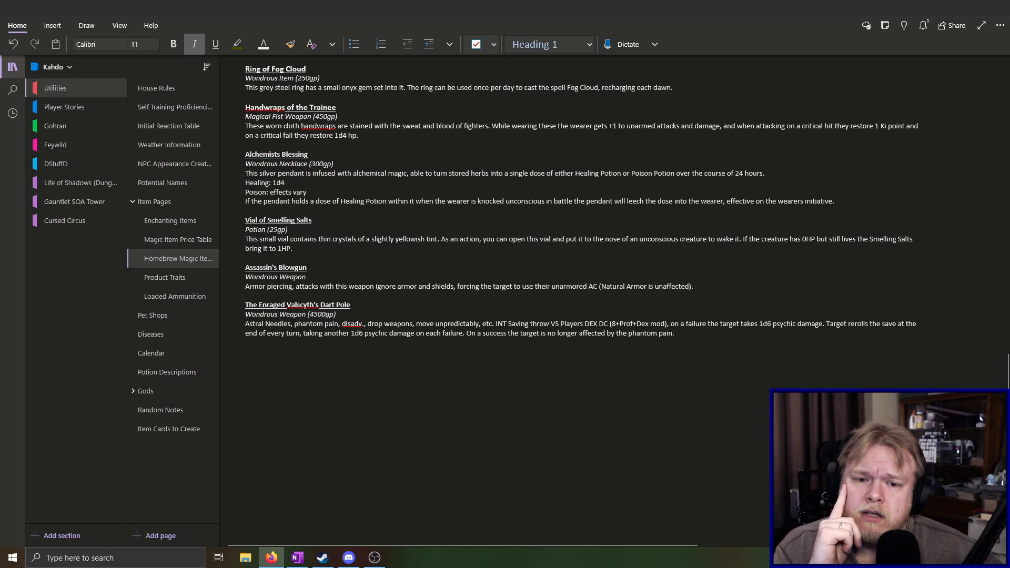
# Expand the Dart Pole description after "Astral Needles," to read "attacks with this weapon cause phantom pain determined by the user"
pyautogui.click(483, 323)
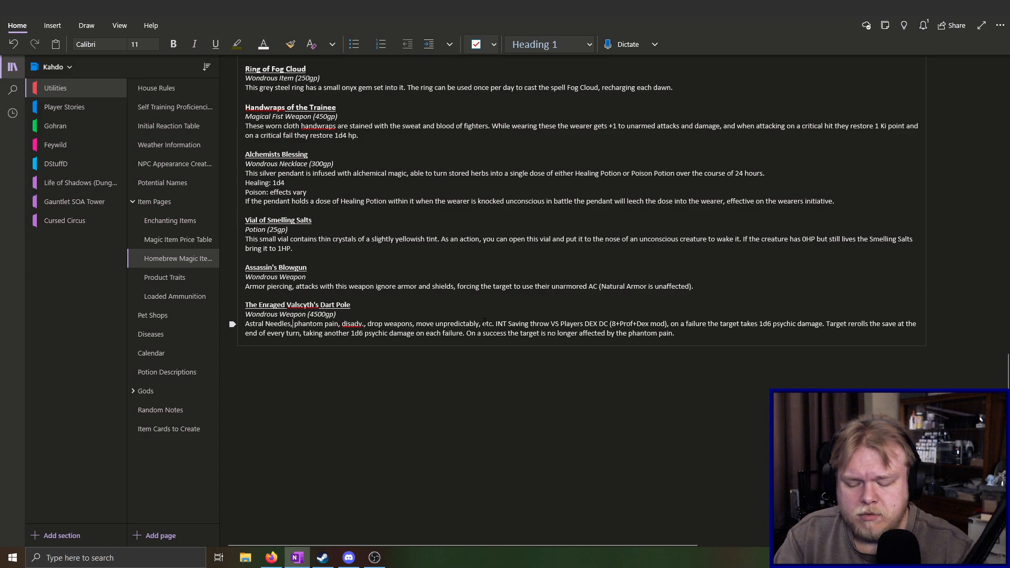
pyautogui.write('attacks')
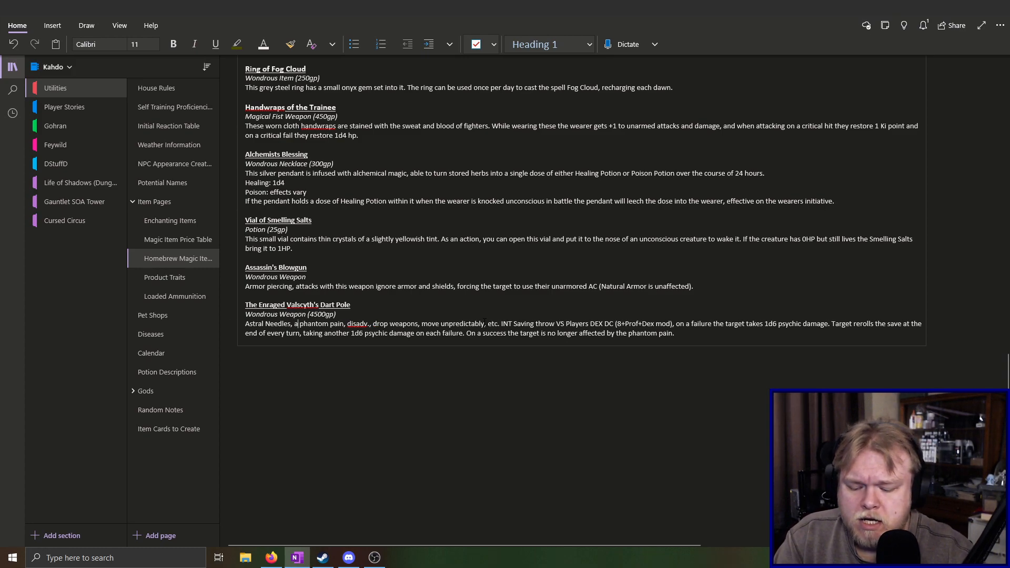
pyautogui.write(' with this w')
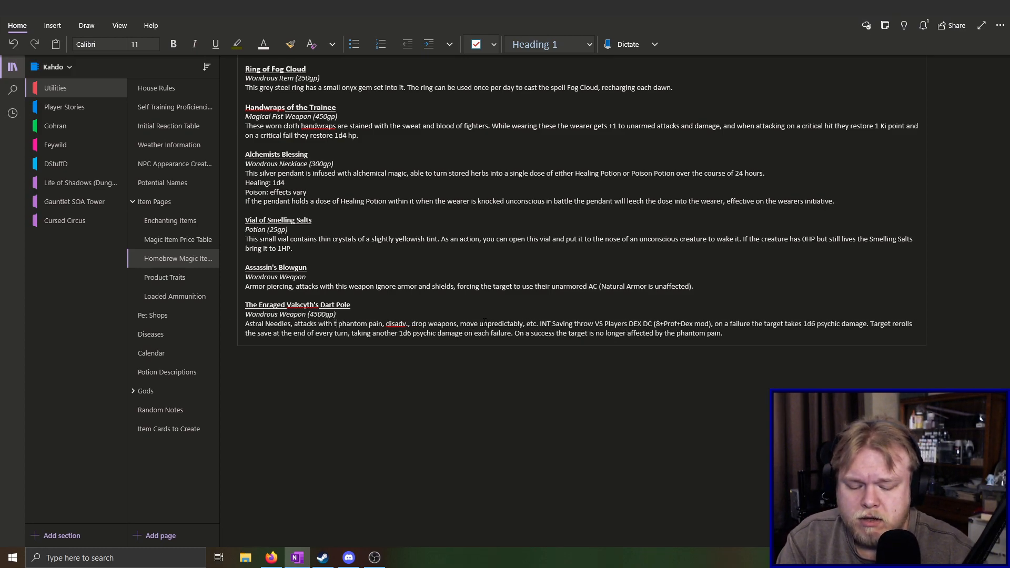
pyautogui.write('eapon cause')
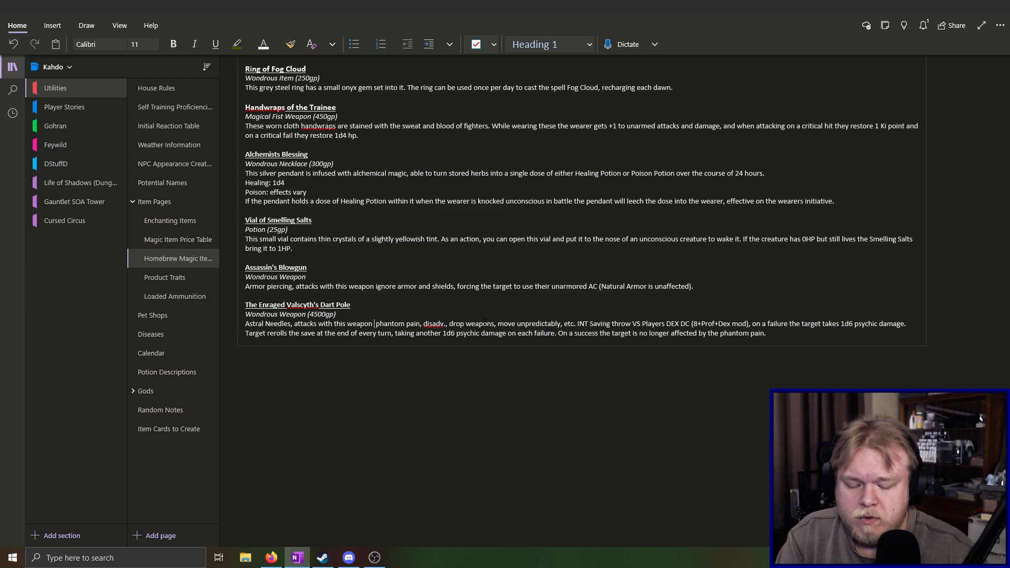
pyautogui.press('BackSpace')
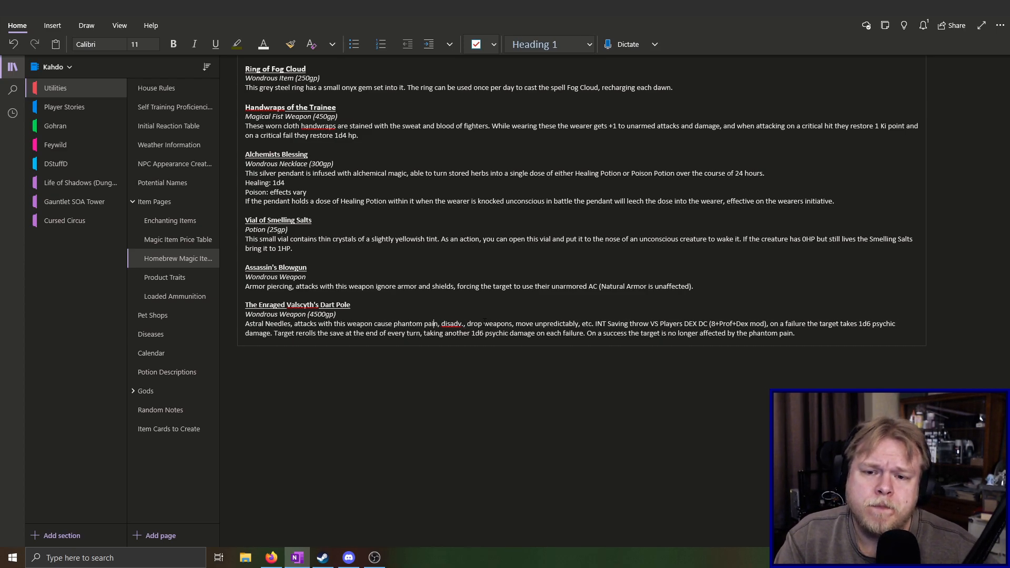
pyautogui.write('det')
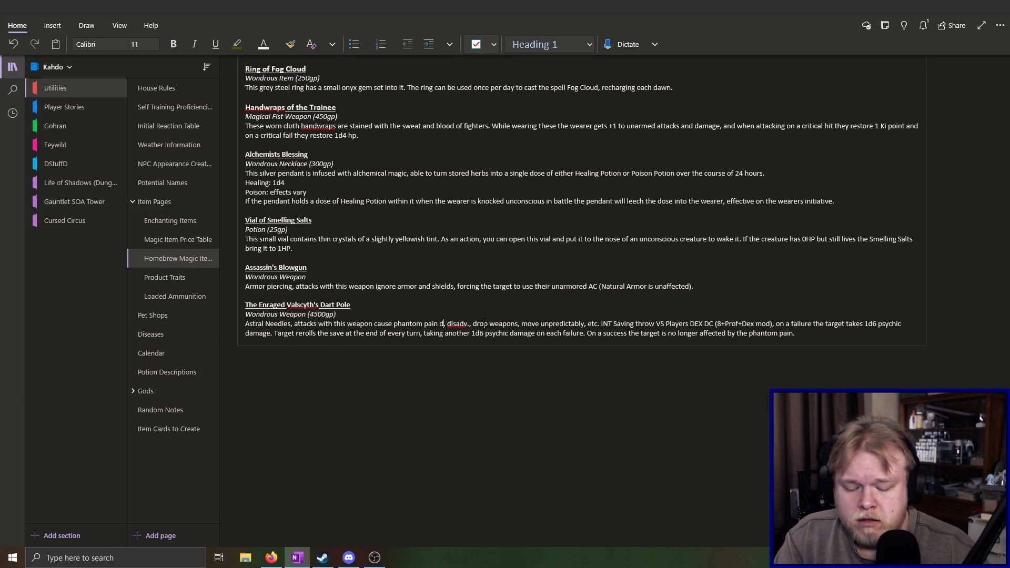
pyautogui.write('ermined ')
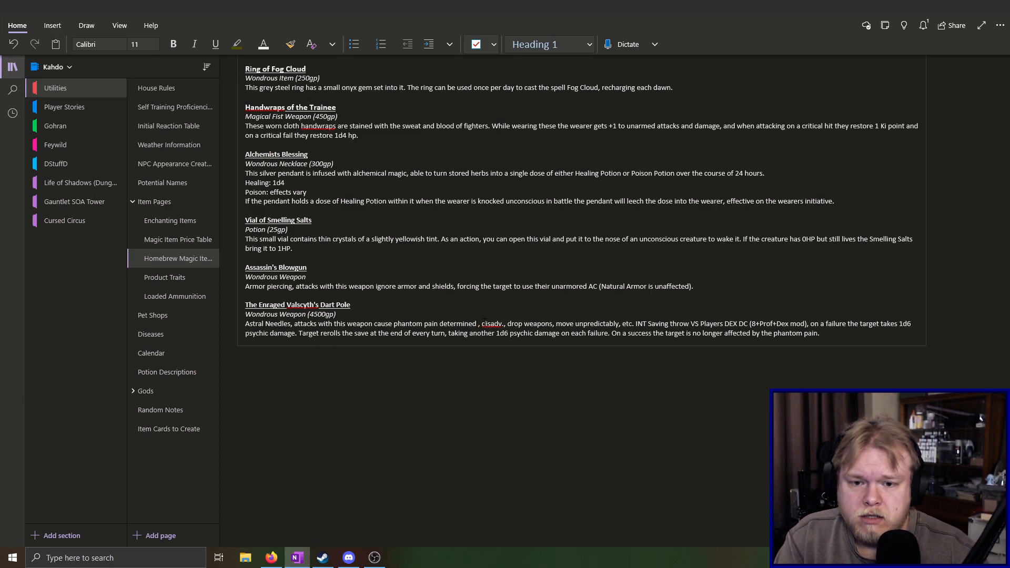
pyautogui.write('by the ')
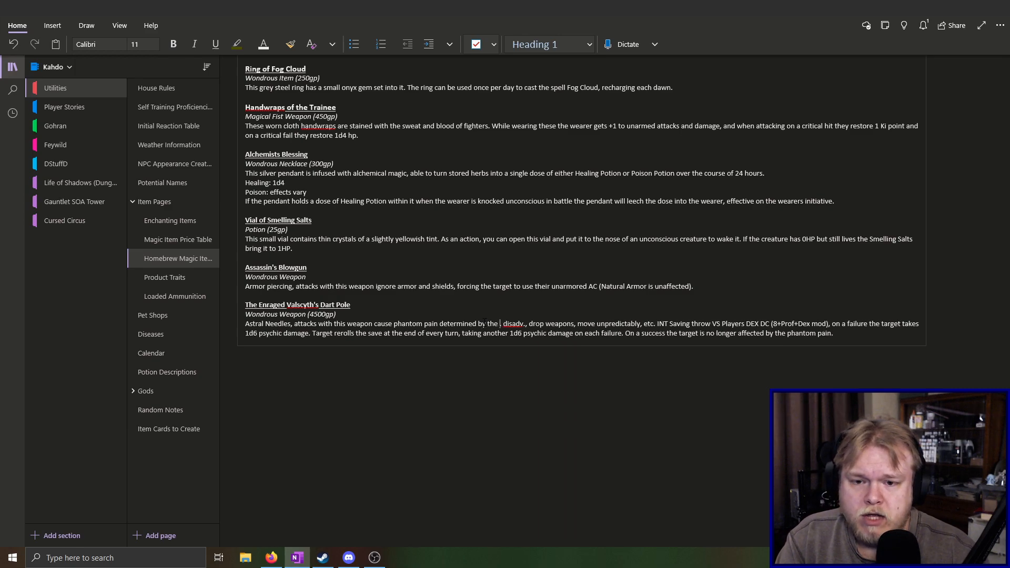
pyautogui.write('user,')
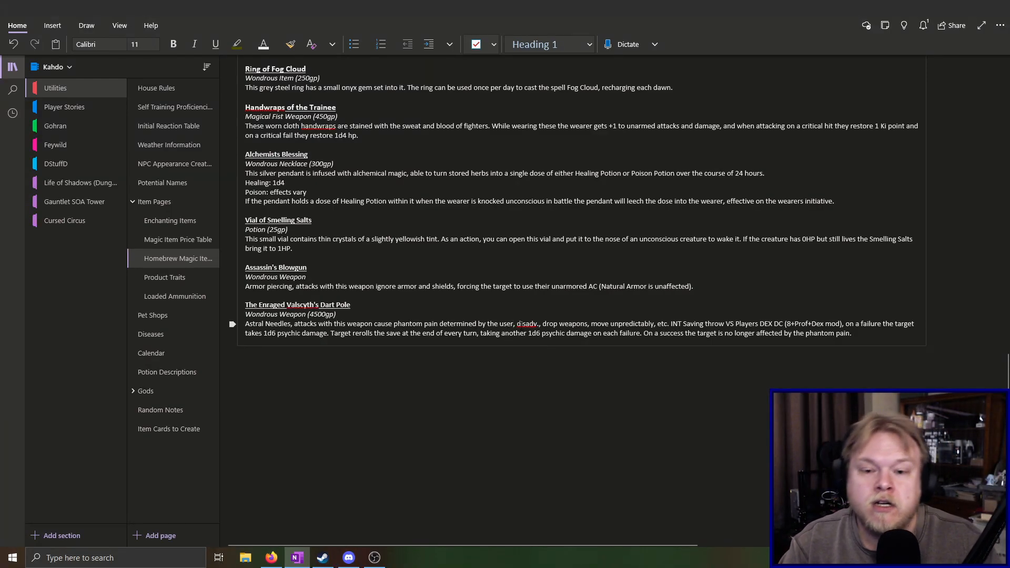
# Enclose the Dart Pole's example effects in parentheses, from "disadv." to "etc", replacing the comma before them
pyautogui.write('.')
pyautogui.press('Delete')
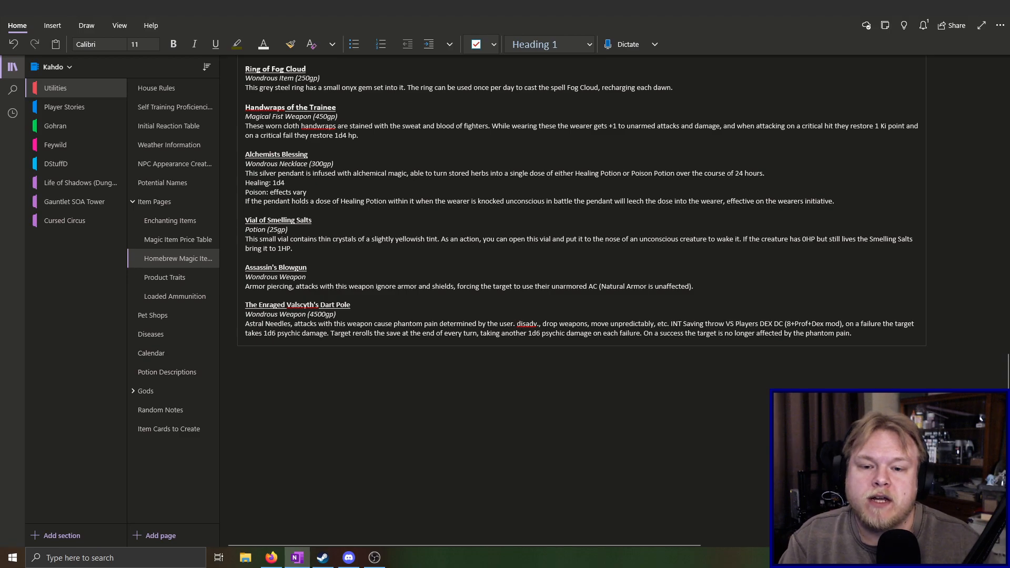
pyautogui.press('BackSpace')
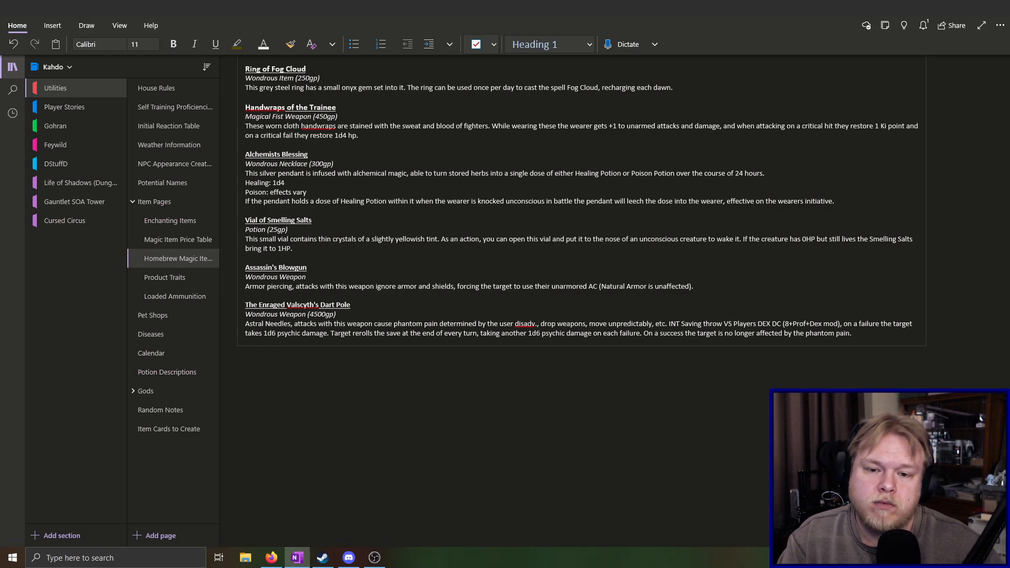
pyautogui.write('(')
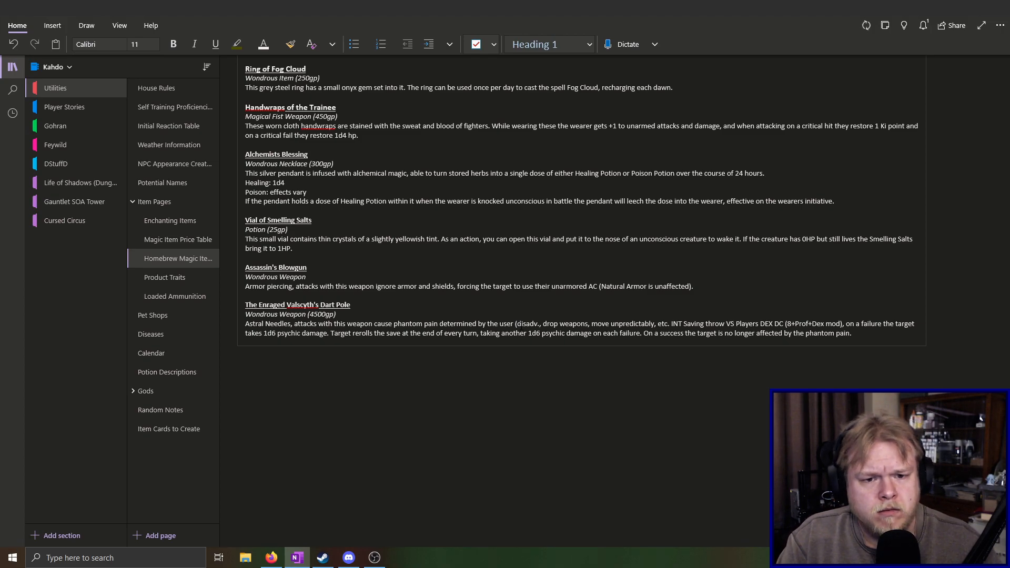
pyautogui.write(')')
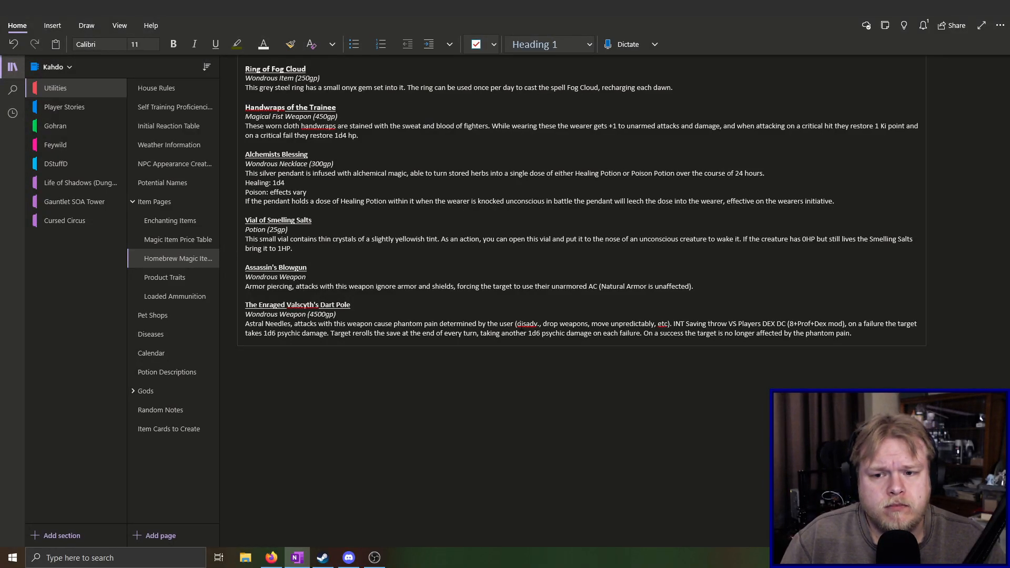
# Insert "On a hit the target must make an" before "INT Saving throw" in the Dart Pole description
pyautogui.write('On a hit the')
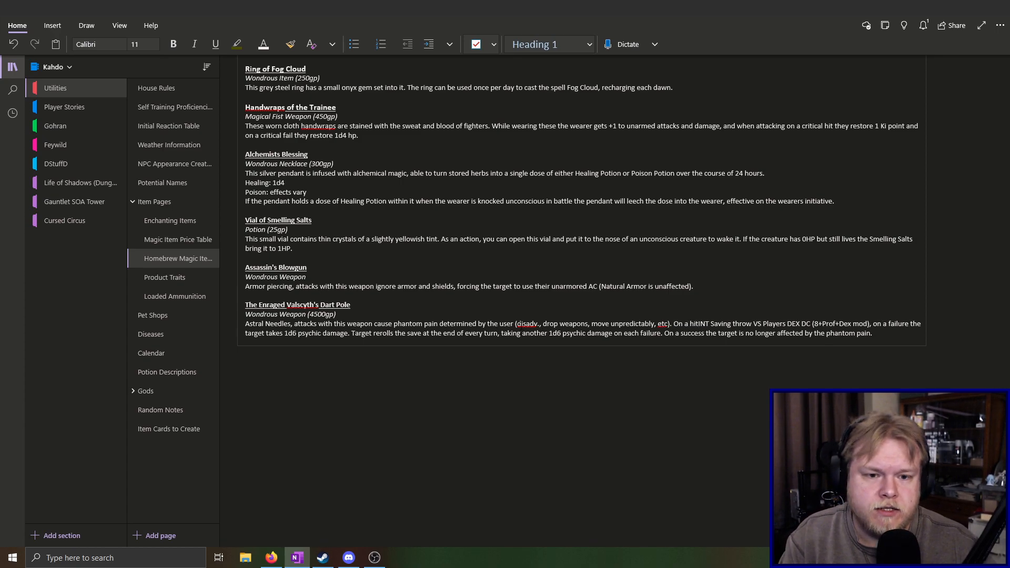
pyautogui.write(' target')
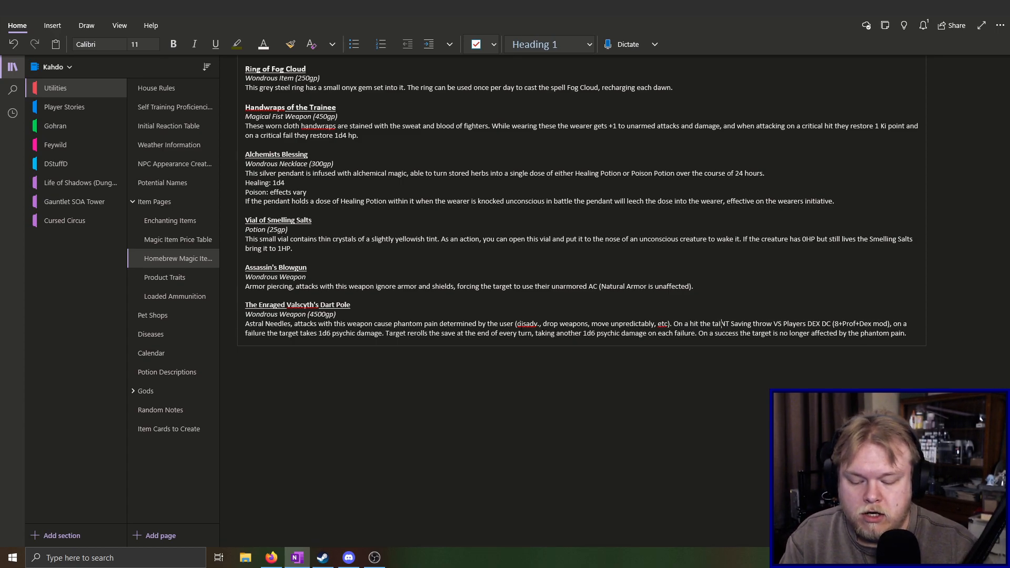
pyautogui.write(' must ')
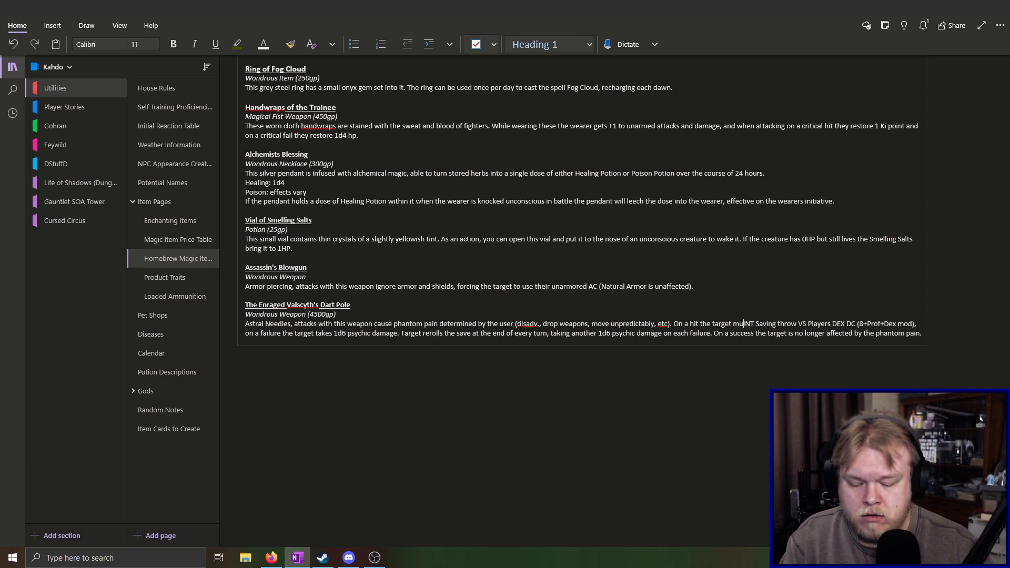
pyautogui.write('macke a')
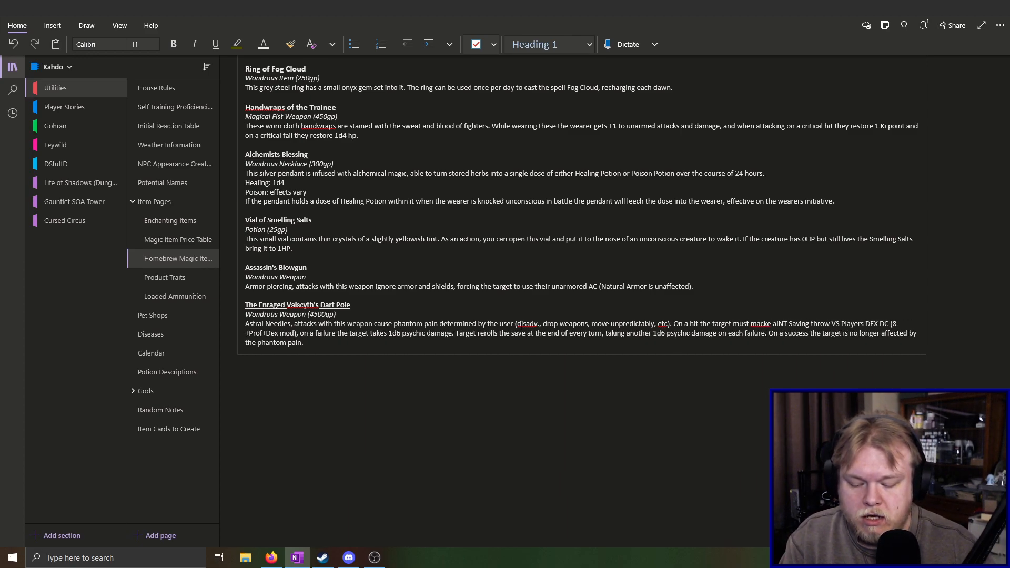
pyautogui.press('Left')
pyautogui.press('Left')
pyautogui.press('BackSpace')
pyautogui.write('e')
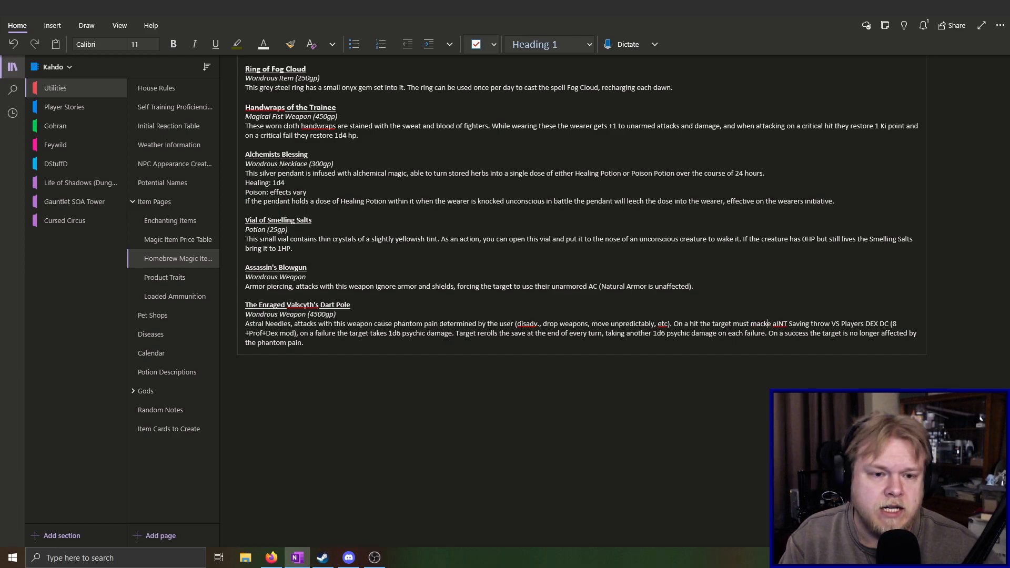
pyautogui.press('BackSpace')
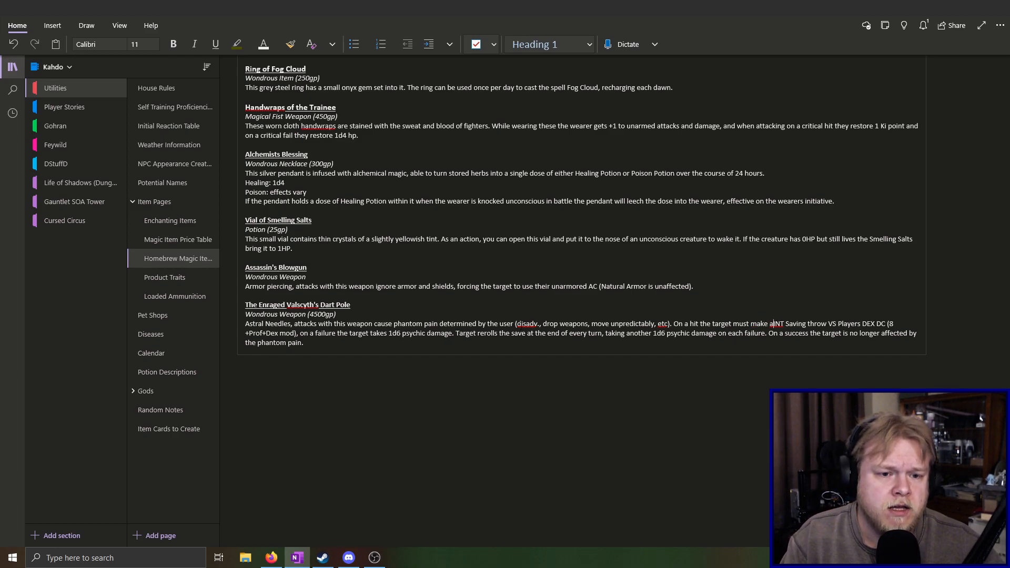
pyautogui.write('n')
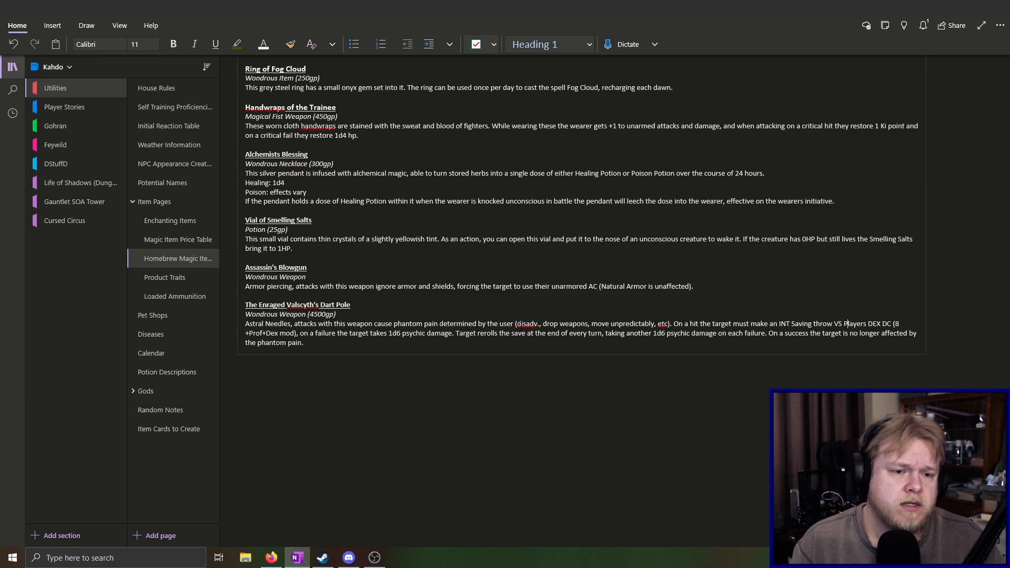
# Replace "Players DEX" with "the wielders" before "DC" in the Dart Pole's saving throw text
pyautogui.press('BackSpace')
pyautogui.press('BackSpace')
pyautogui.press('BackSpace')
pyautogui.press('BackSpace')
pyautogui.press('BackSpace')
pyautogui.press('BackSpace')
pyautogui.press('BackSpace')
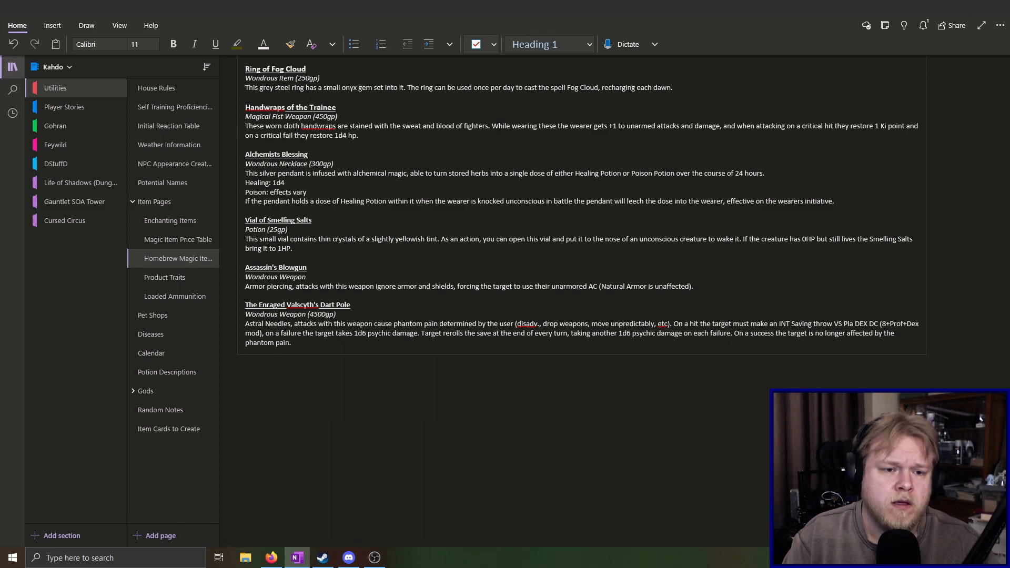
pyautogui.write('the')
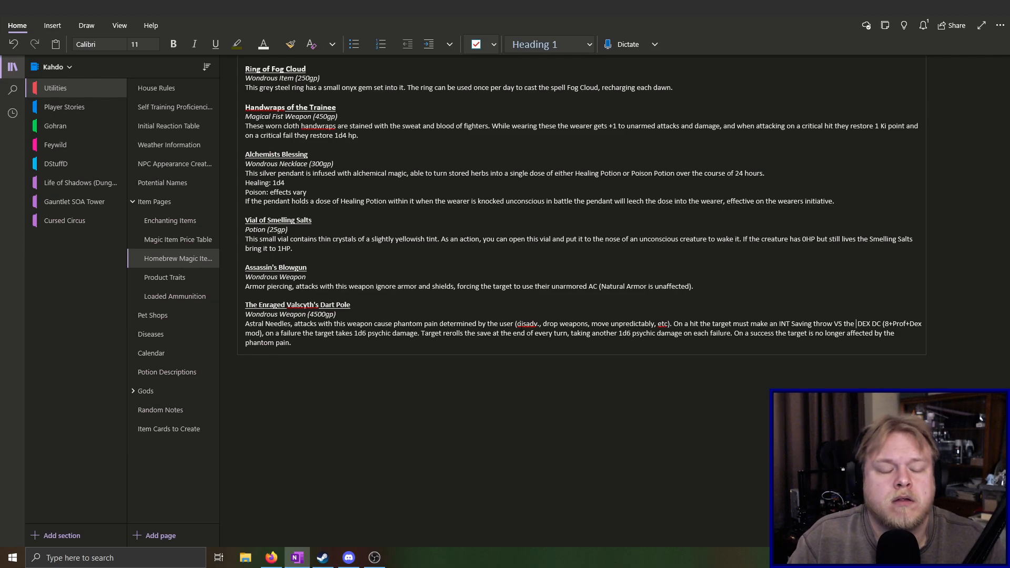
pyautogui.press('BackSpace')
pyautogui.press('BackSpace')
pyautogui.press('BackSpace')
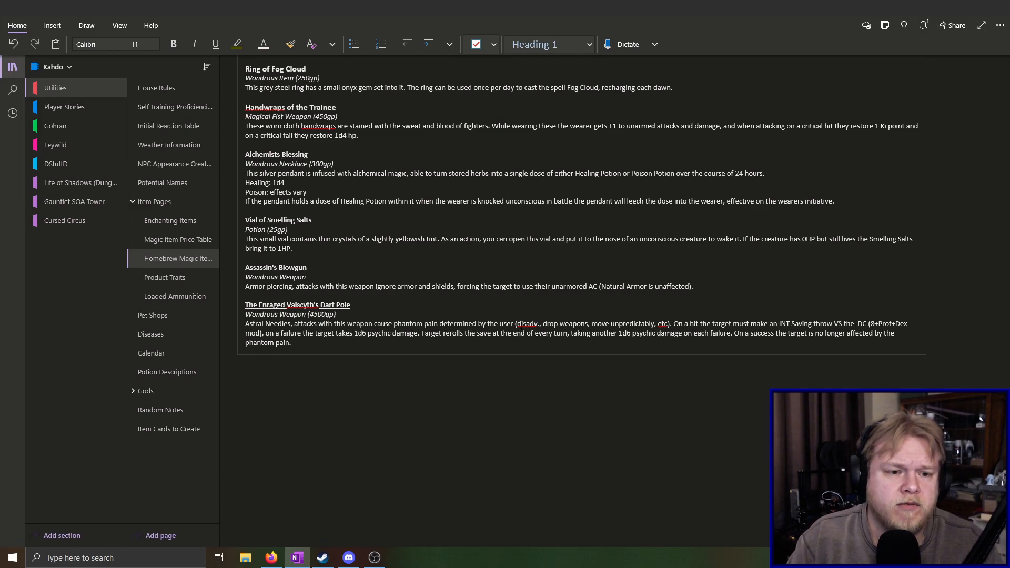
pyautogui.write('wielder')
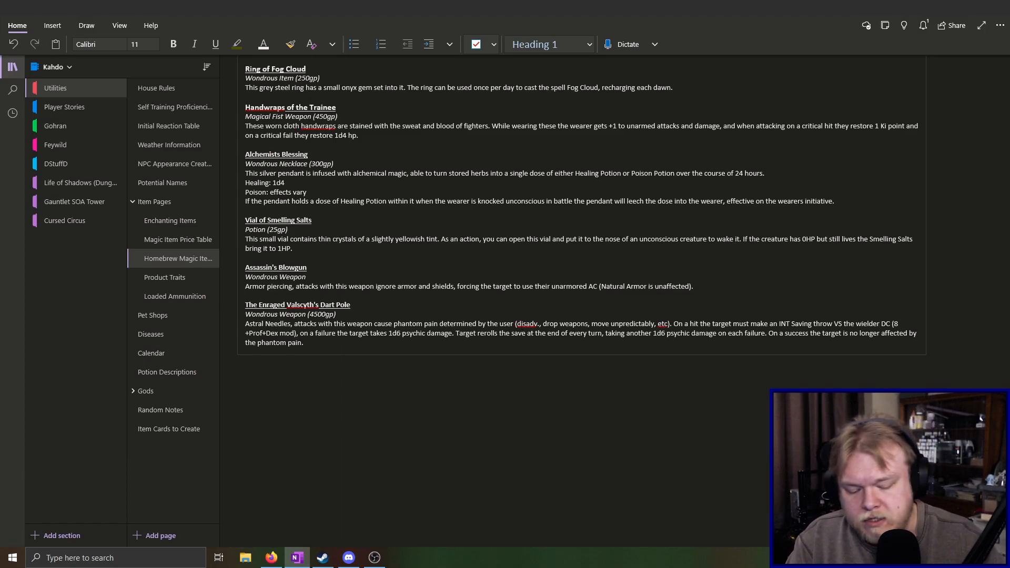
pyautogui.write('s')
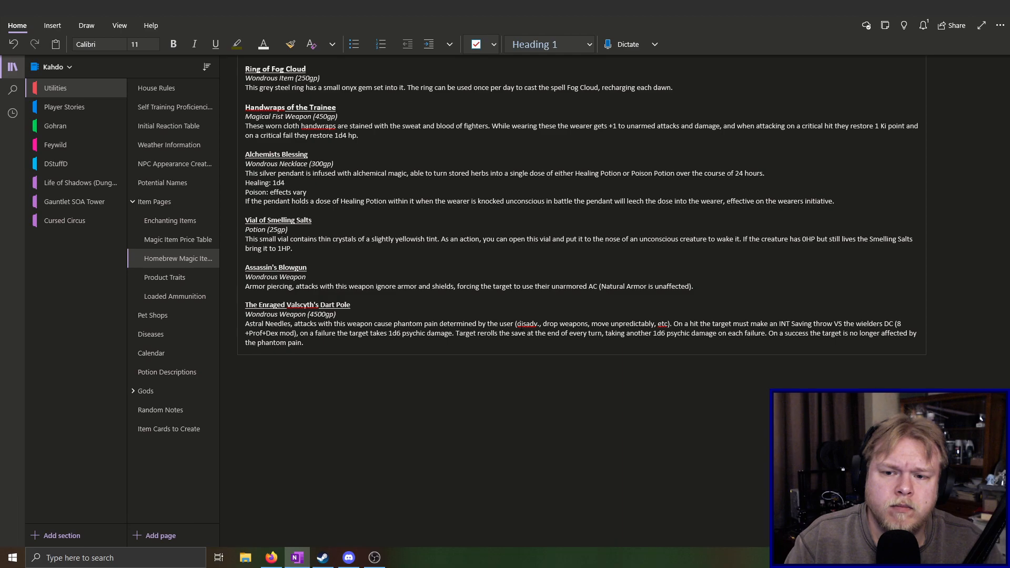
# Change "takes" to "taking" before "1d6 psychic damage" in the Dart Pole text and delete "on a failure the target"
pyautogui.press('BackSpace')
pyautogui.press('BackSpace')
pyautogui.write('ing')
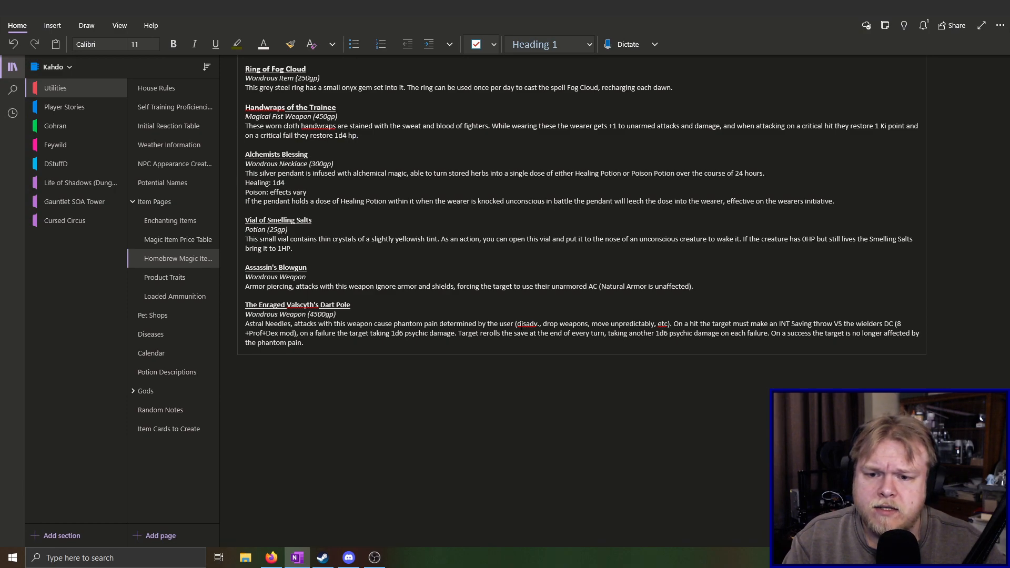
pyautogui.press('BackSpace')
pyautogui.press('BackSpace')
pyautogui.press('BackSpace')
pyautogui.press('BackSpace')
pyautogui.press('BackSpace')
pyautogui.press('BackSpace')
pyautogui.press('BackSpace')
pyautogui.press('BackSpace')
pyautogui.press('BackSpace')
pyautogui.press('BackSpace')
pyautogui.press('BackSpace')
pyautogui.press('BackSpace')
pyautogui.press('BackSpace')
pyautogui.press('BackSpace')
pyautogui.press('BackSpace')
pyautogui.press('BackSpace')
pyautogui.press('BackSpace')
pyautogui.press('BackSpace')
pyautogui.press('BackSpace')
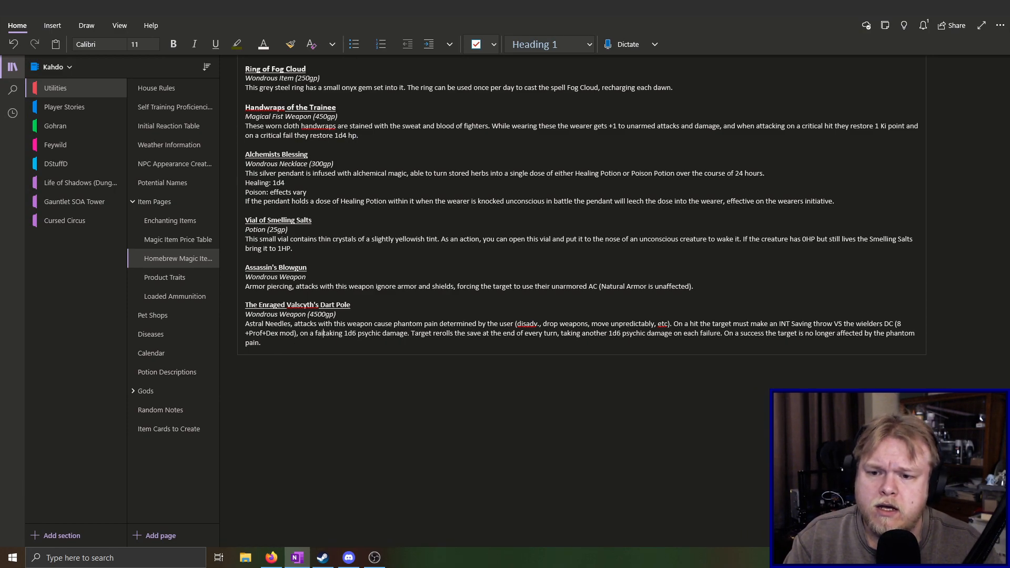
pyautogui.press('BackSpace')
pyautogui.press('BackSpace')
pyautogui.press('BackSpace')
pyautogui.press('BackSpace')
pyautogui.press('BackSpace')
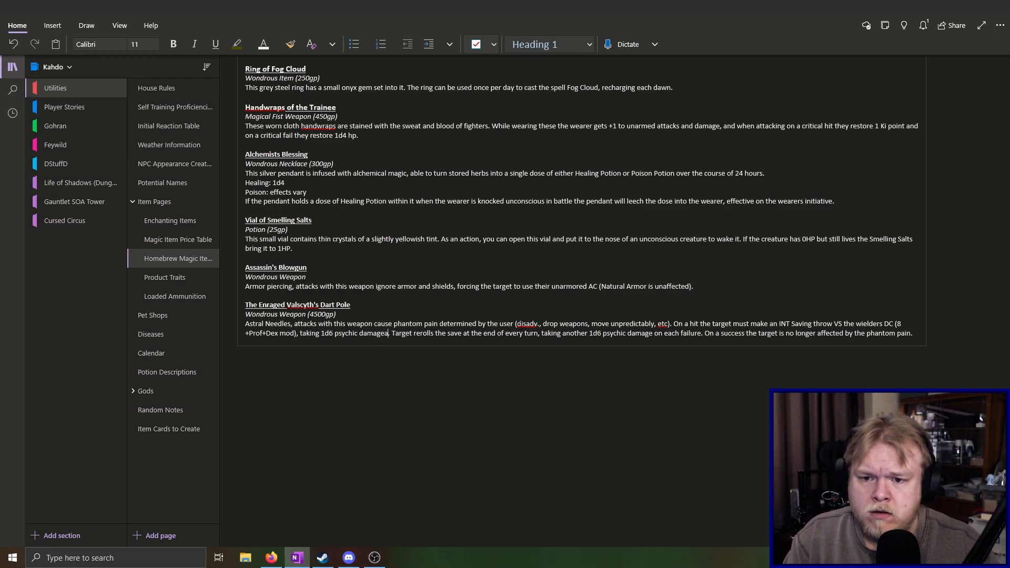
# Insert "and becoming affected by" after "taking 1d6 psychic damage" in the Dart Pole description
pyautogui.write('and being ')
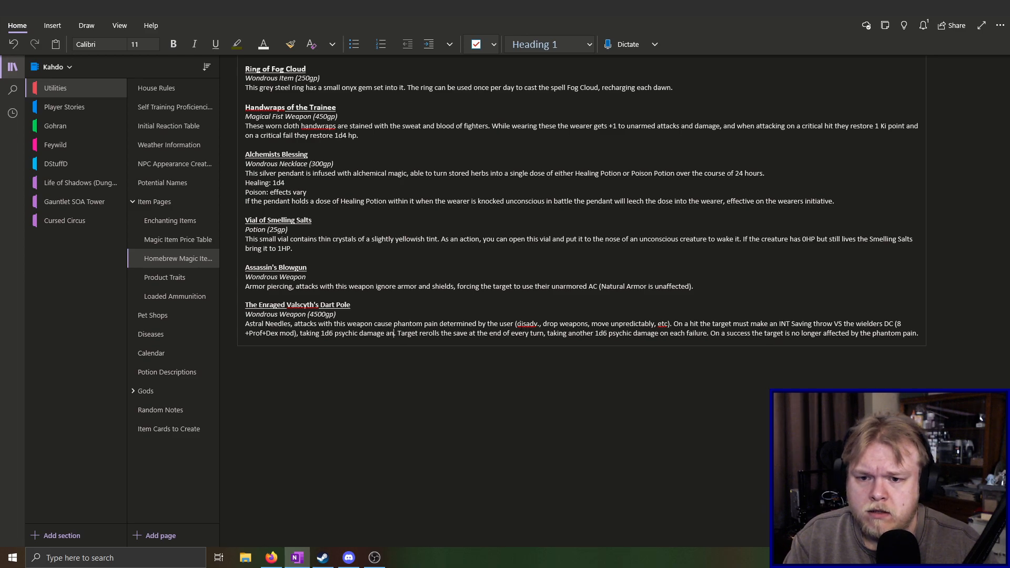
pyautogui.write('affected ')
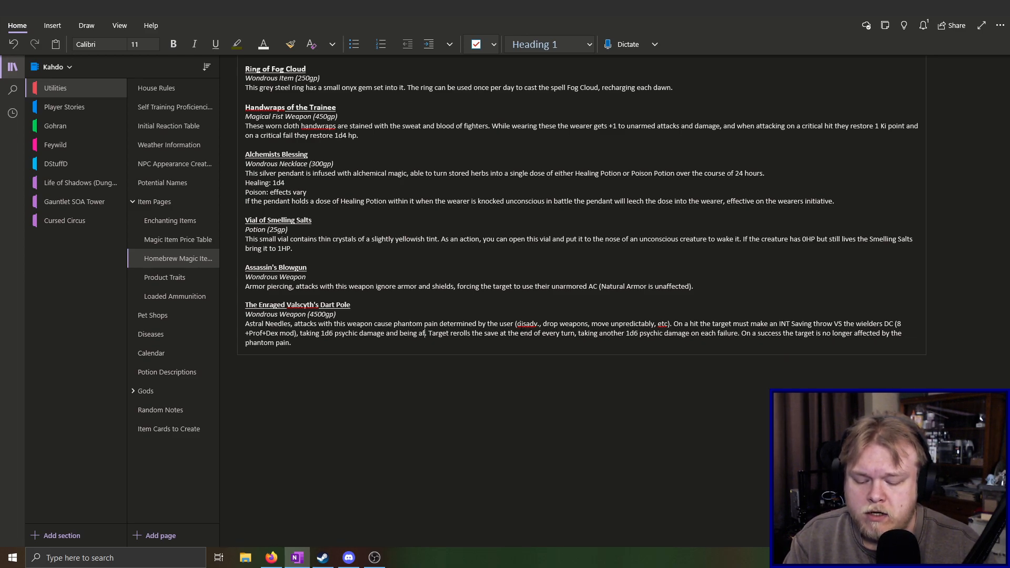
pyautogui.write('by')
pyautogui.press('BackSpace')
pyautogui.press('BackSpace')
pyautogui.press('BackSpace')
pyautogui.press('BackSpace')
pyautogui.press('BackSpace')
pyautogui.press('BackSpace')
pyautogui.press('BackSpace')
pyautogui.press('BackSpace')
pyautogui.press('BackSpace')
pyautogui.press('BackSpace')
pyautogui.press('BackSpace')
pyautogui.press('BackSpace')
pyautogui.press('BackSpace')
pyautogui.press('BackSpace')
pyautogui.press('BackSpace')
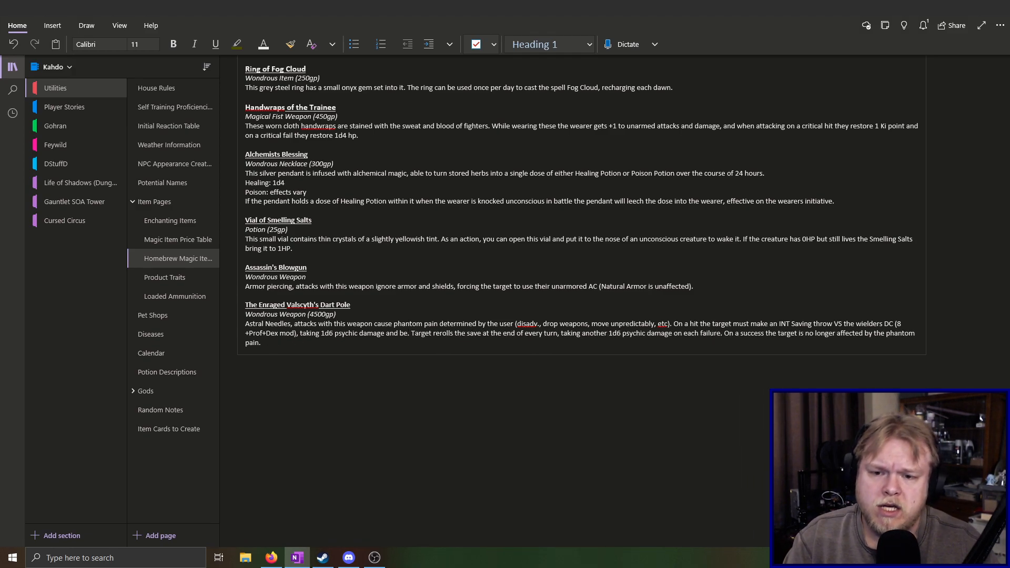
pyautogui.write('coming affected by')
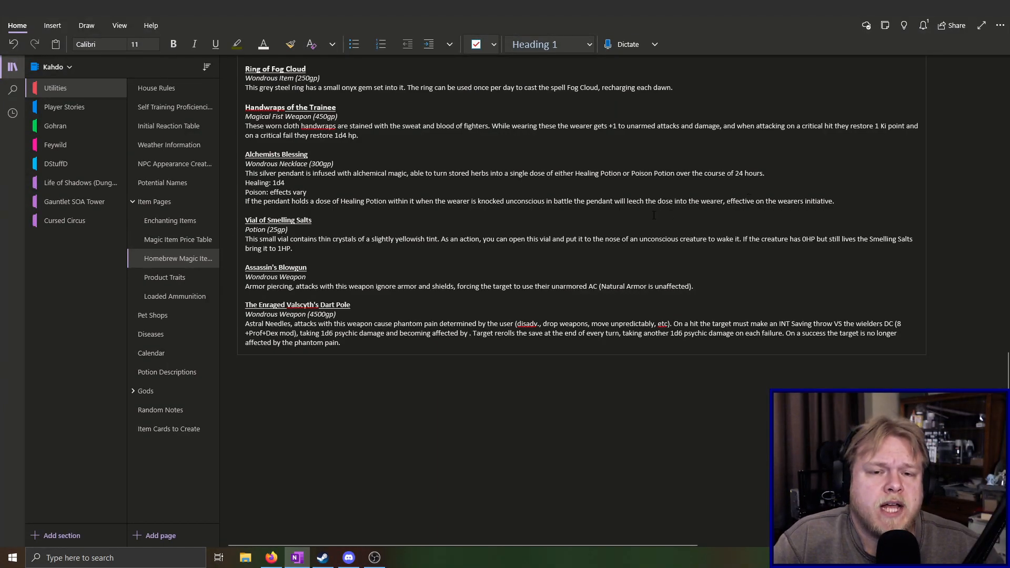
# Look back through the homebrew magic items to the Blink Hammer entry and examine its "Flawed" line
pyautogui.scroll(3, 526, 291)
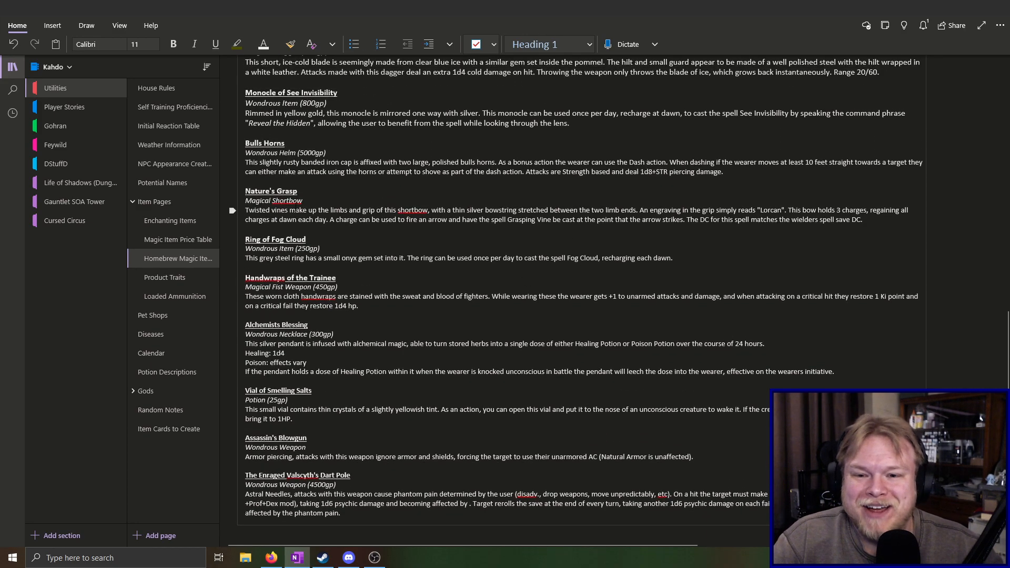
pyautogui.scroll(7, 528, 291)
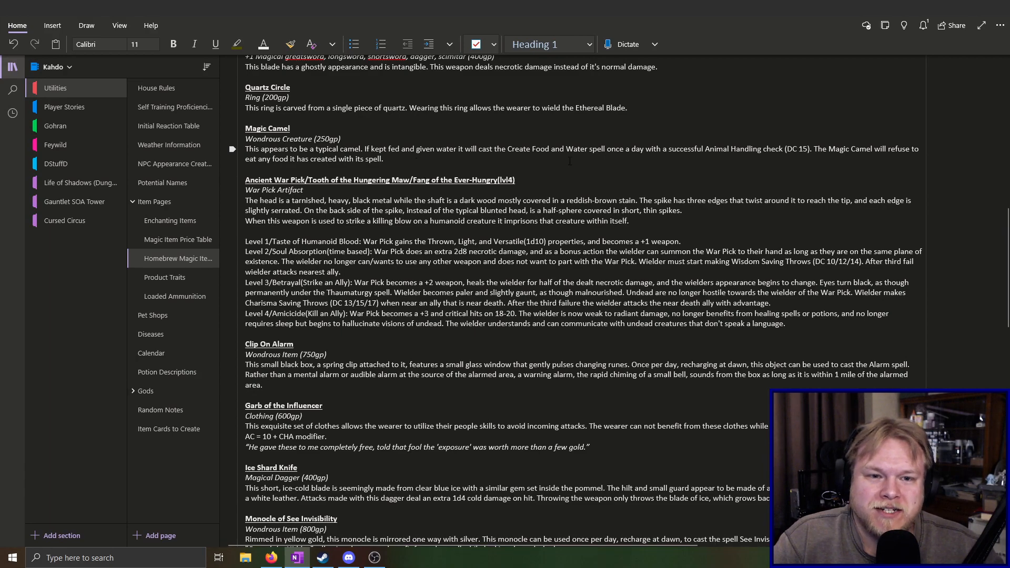
pyautogui.scroll(2, 355, 209)
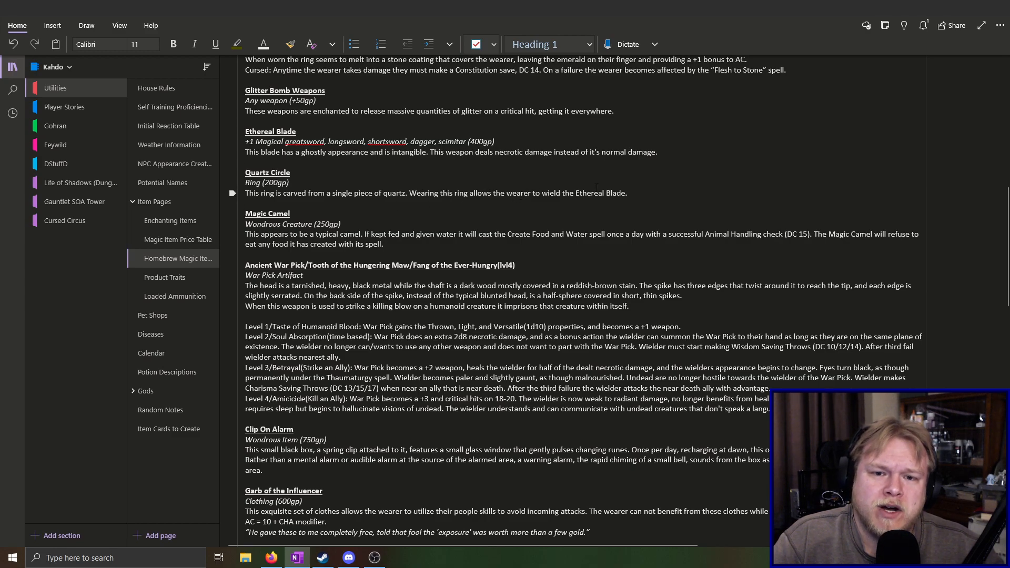
pyautogui.scroll(12, 591, 189)
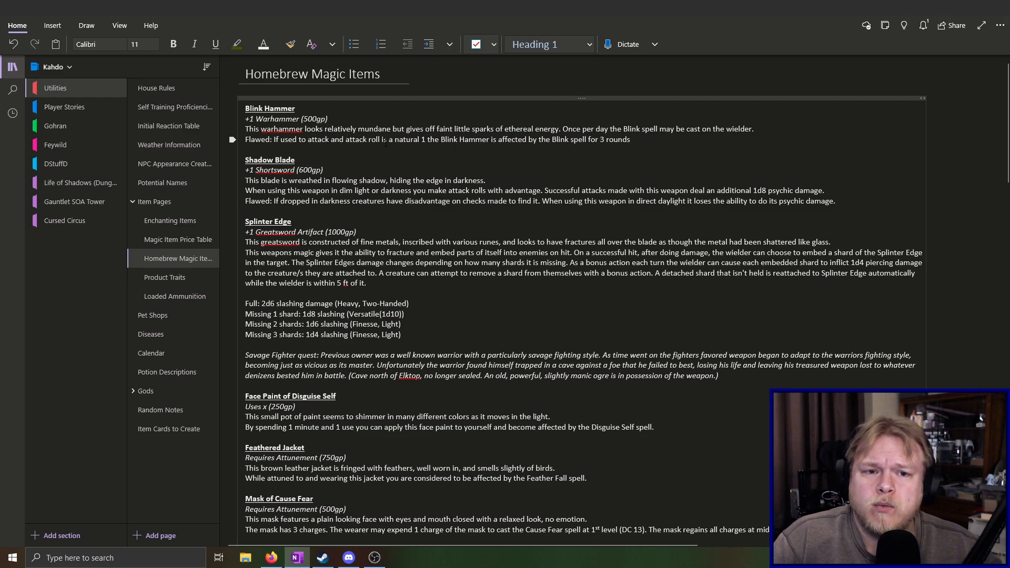
pyautogui.moveTo(245, 139); pyautogui.dragTo(697, 140)
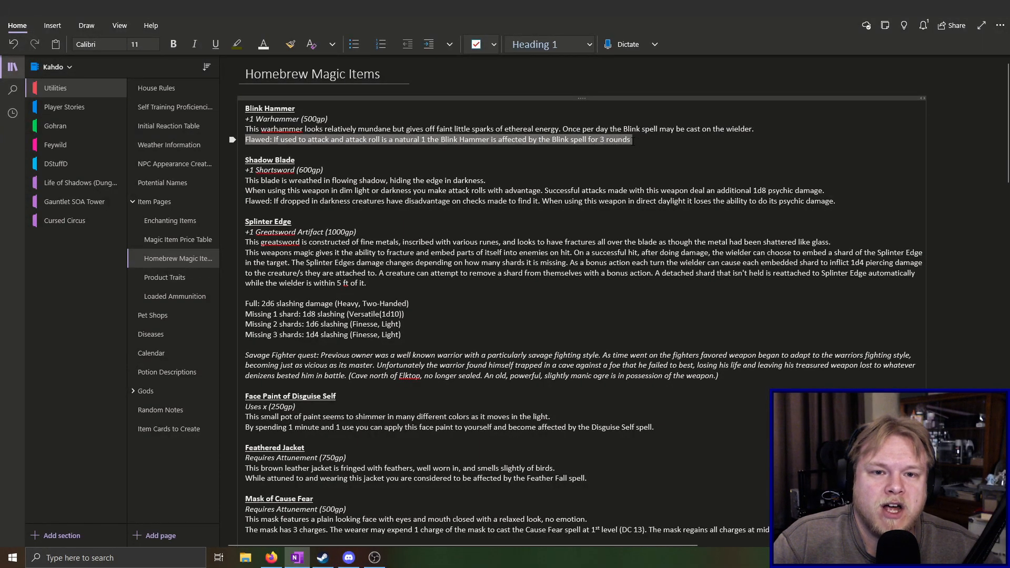
pyautogui.click(444, 150)
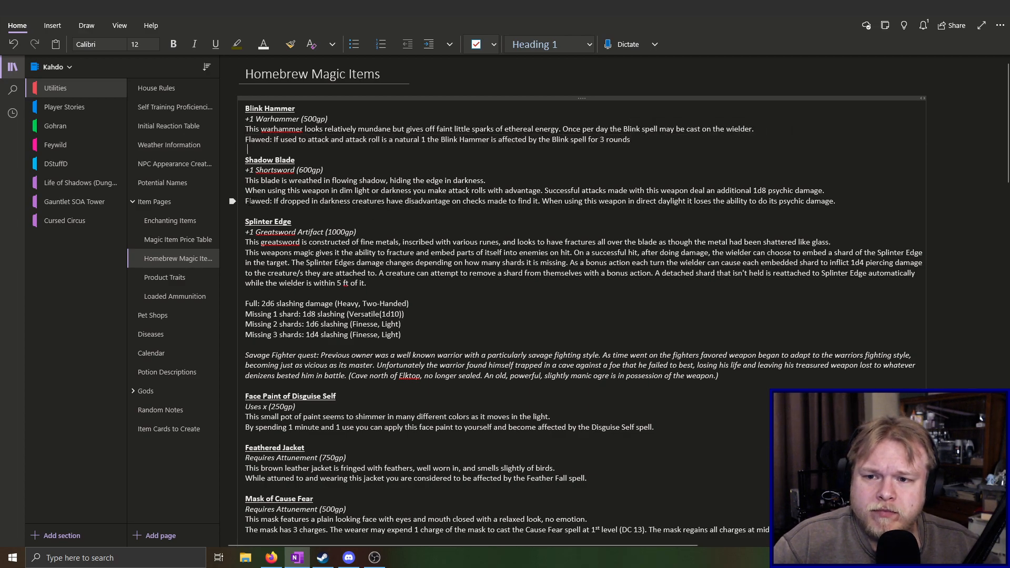
pyautogui.moveTo(631, 139); pyautogui.dragTo(324, 157)
pyautogui.click(226, 140)
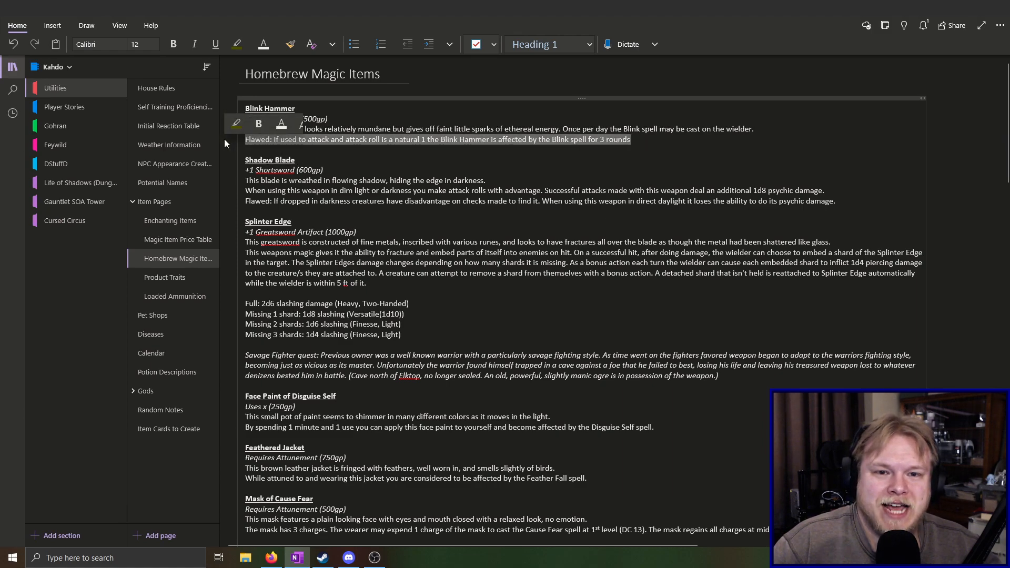
pyautogui.click(630, 146)
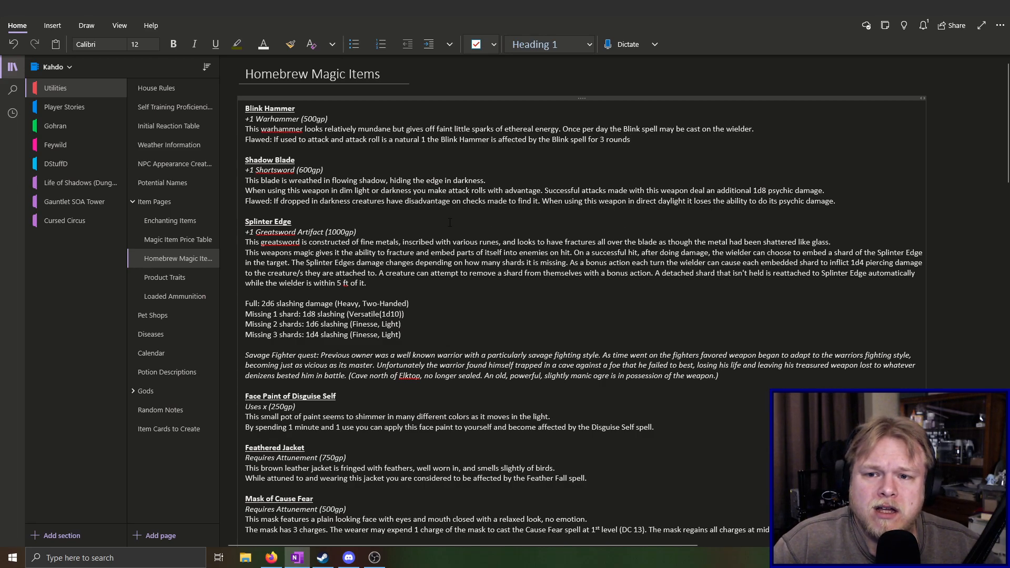
# Examine the Shadow Blade entry, including its attack advantage in dim light or darkness and its "Flawed" line
pyautogui.scroll(-15, 450, 222)
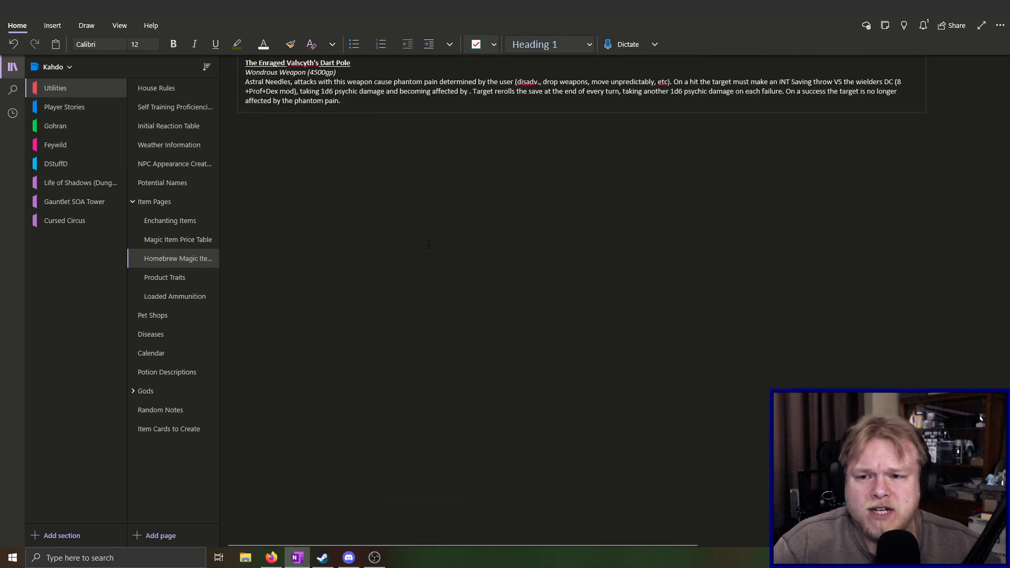
pyautogui.scroll(15, 428, 244)
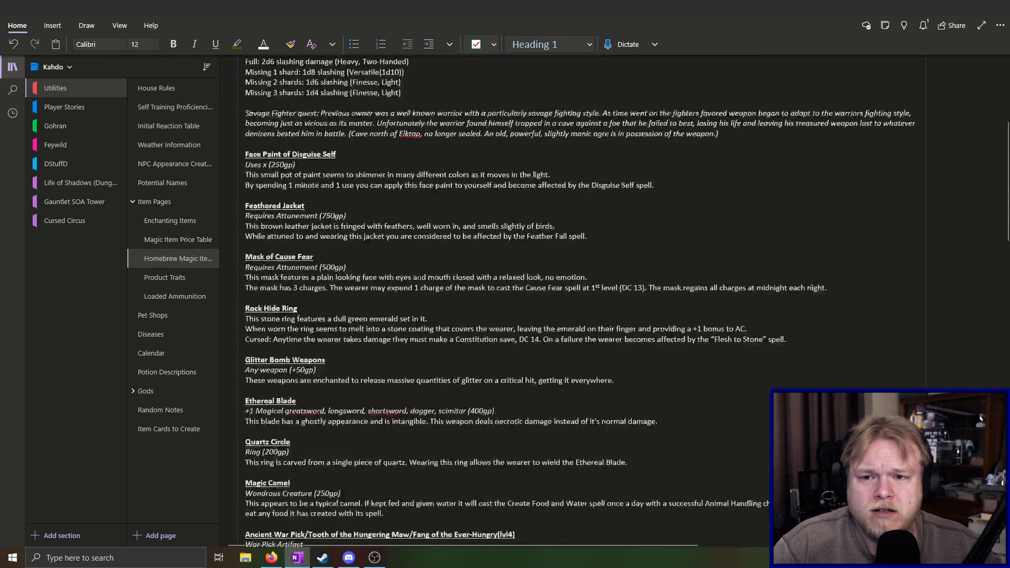
pyautogui.scroll(-15, 418, 273)
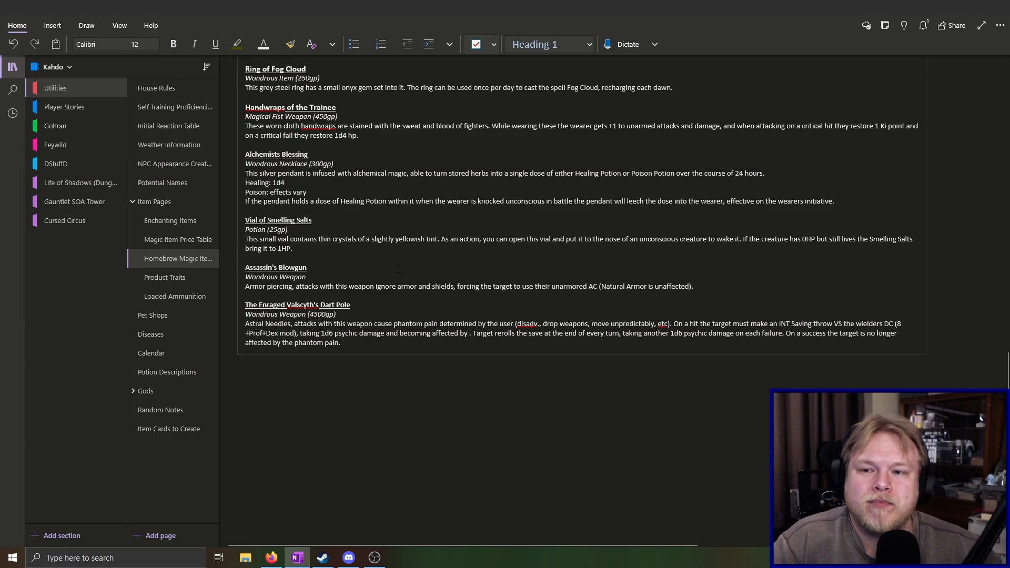
pyautogui.scroll(15, 434, 288)
pyautogui.scroll(2, 381, 356)
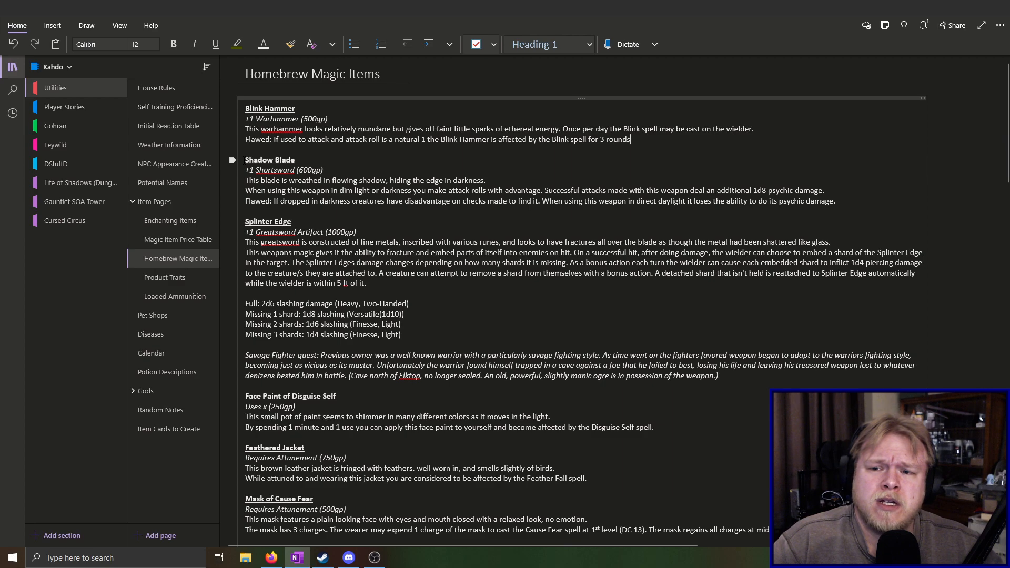
pyautogui.moveTo(245, 160); pyautogui.dragTo(835, 202)
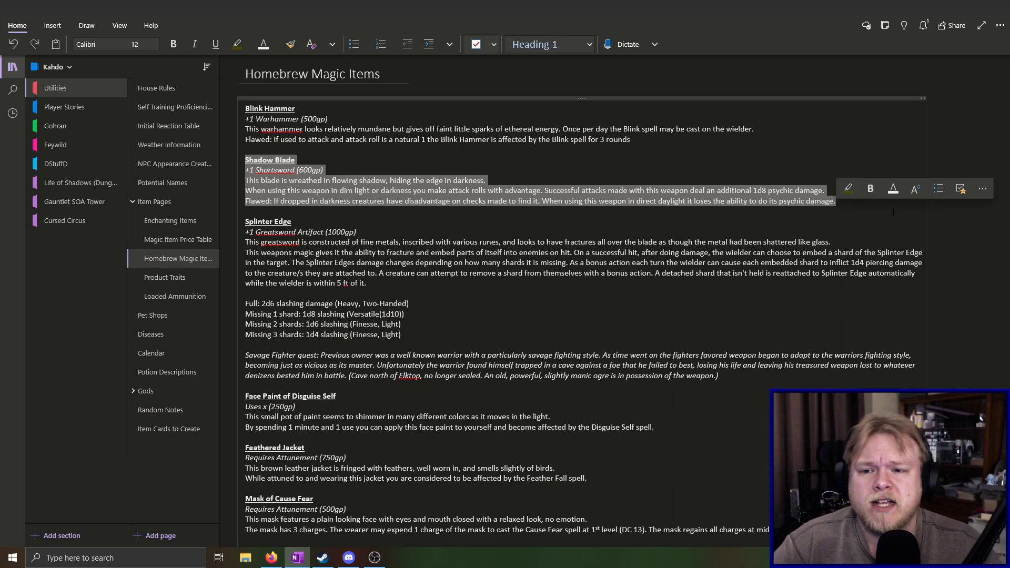
pyautogui.click(599, 191)
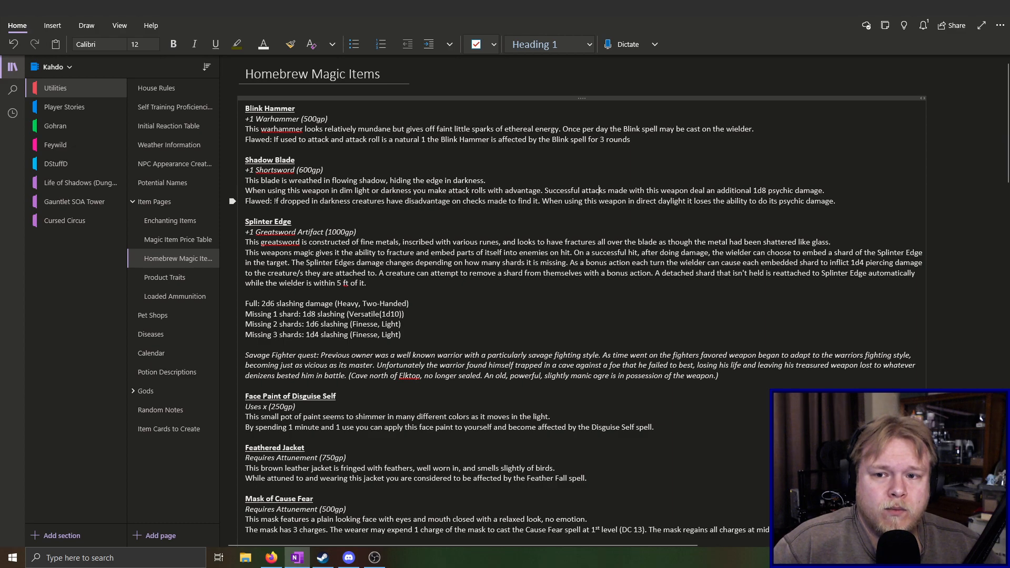
pyautogui.moveTo(245, 190); pyautogui.dragTo(543, 191)
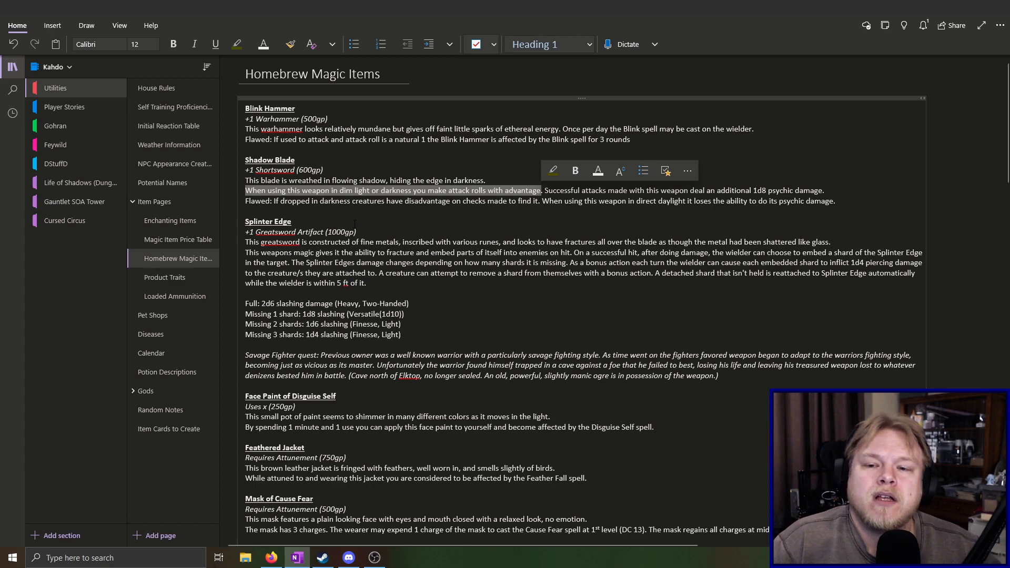
pyautogui.moveTo(245, 201); pyautogui.dragTo(836, 202)
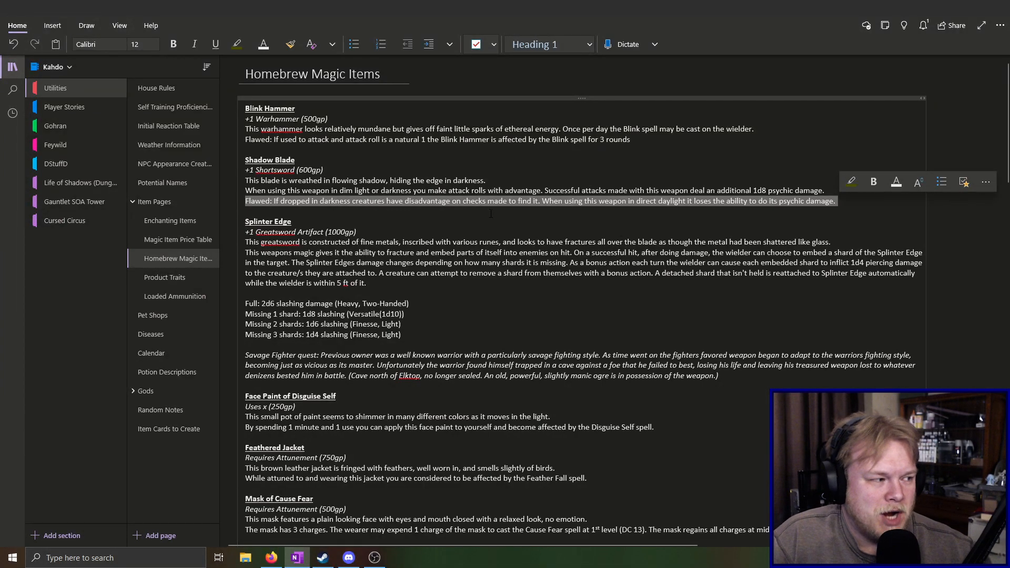
pyautogui.click(531, 206)
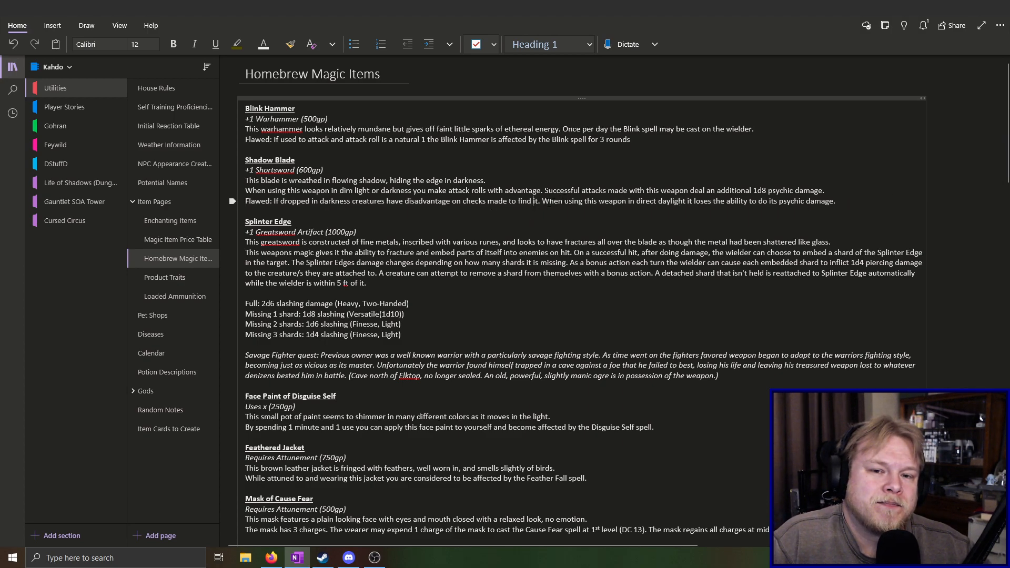
pyautogui.moveTo(541, 201); pyautogui.dragTo(837, 200)
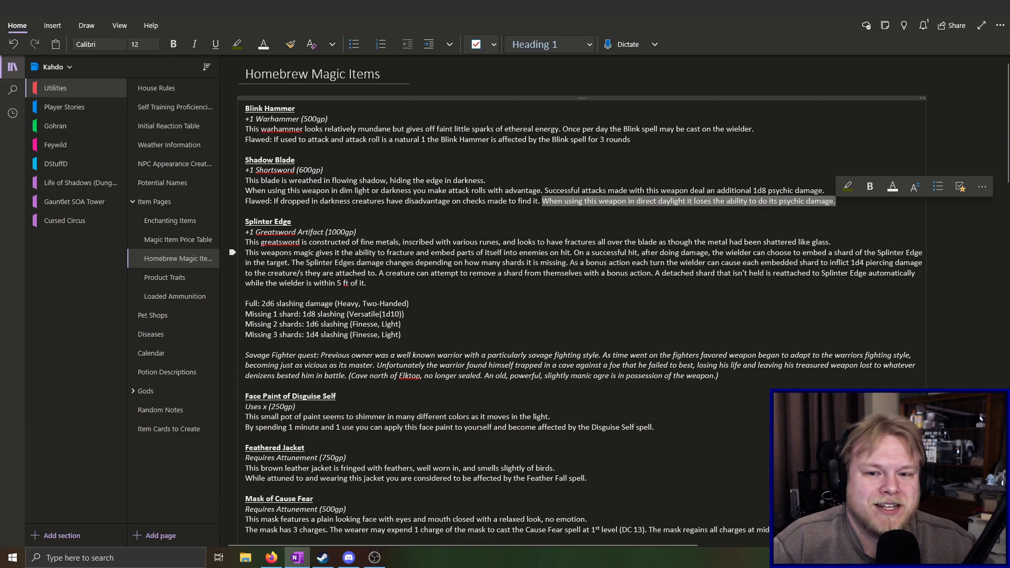
pyautogui.click(528, 211)
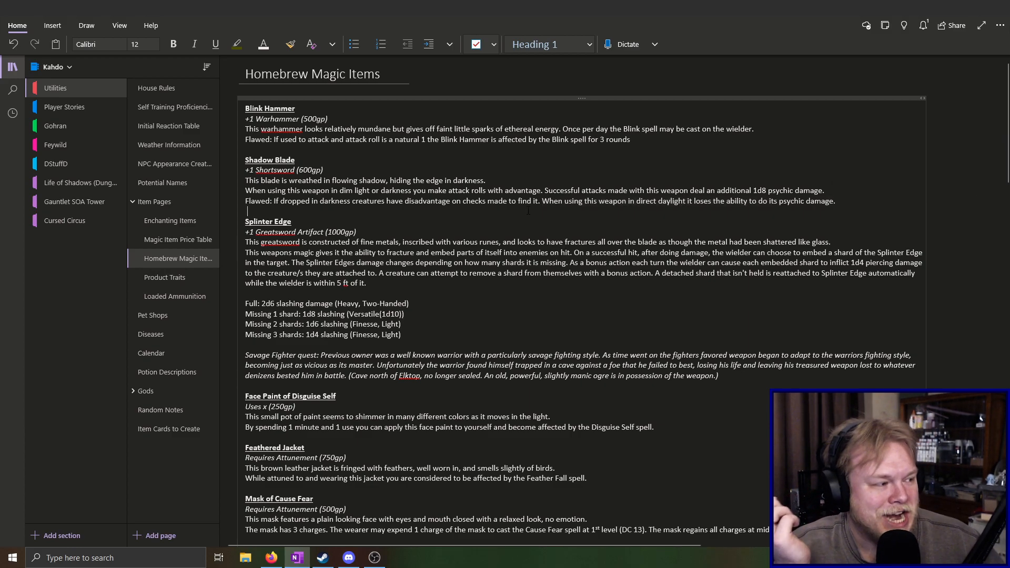
# Browse the item list and read the Glitter Bomb Weapons enchantment description
pyautogui.scroll(-15, 415, 229)
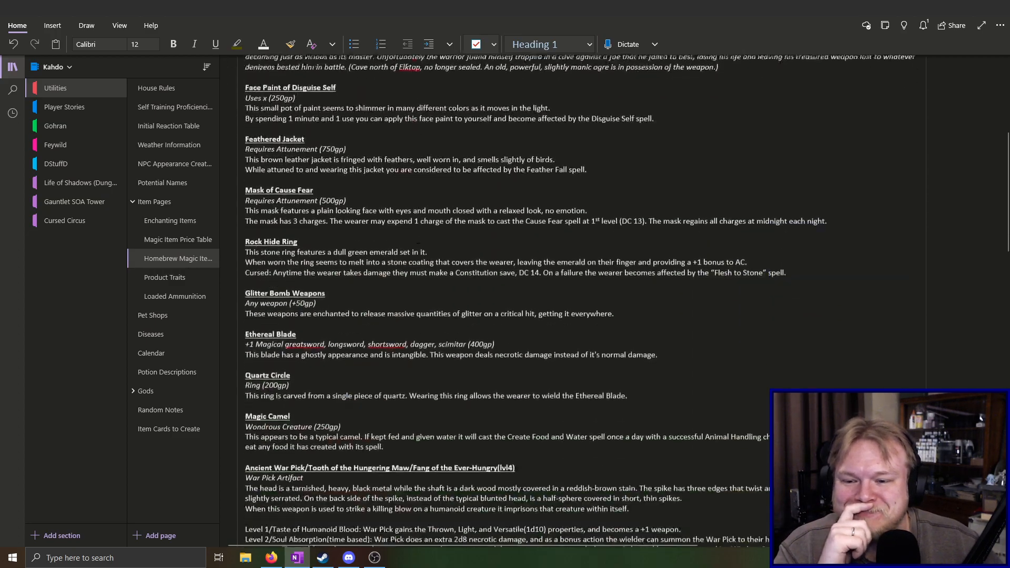
pyautogui.scroll(-6, 412, 258)
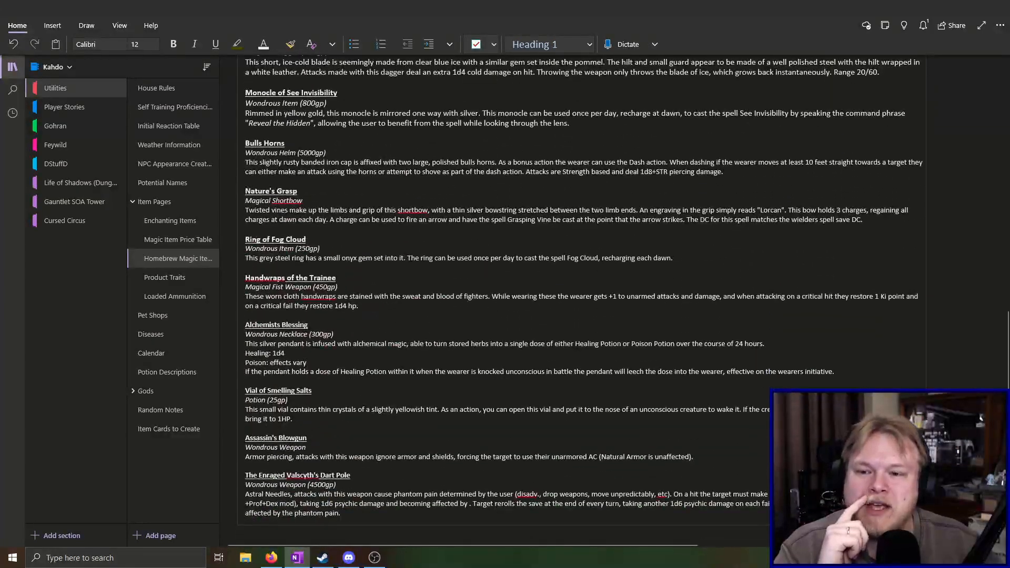
pyautogui.scroll(7, 411, 258)
pyautogui.scroll(6, 412, 258)
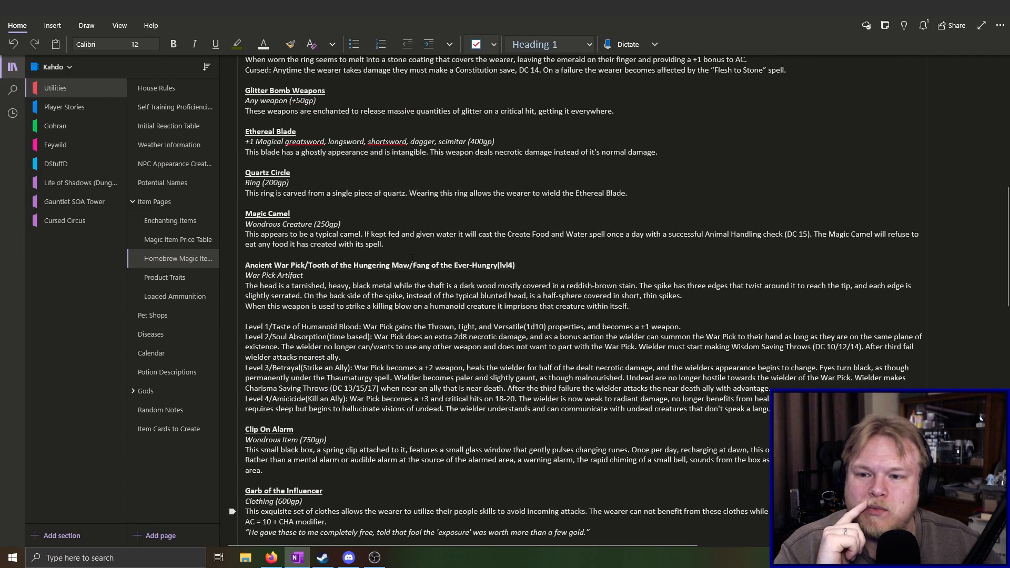
pyautogui.scroll(3, 411, 259)
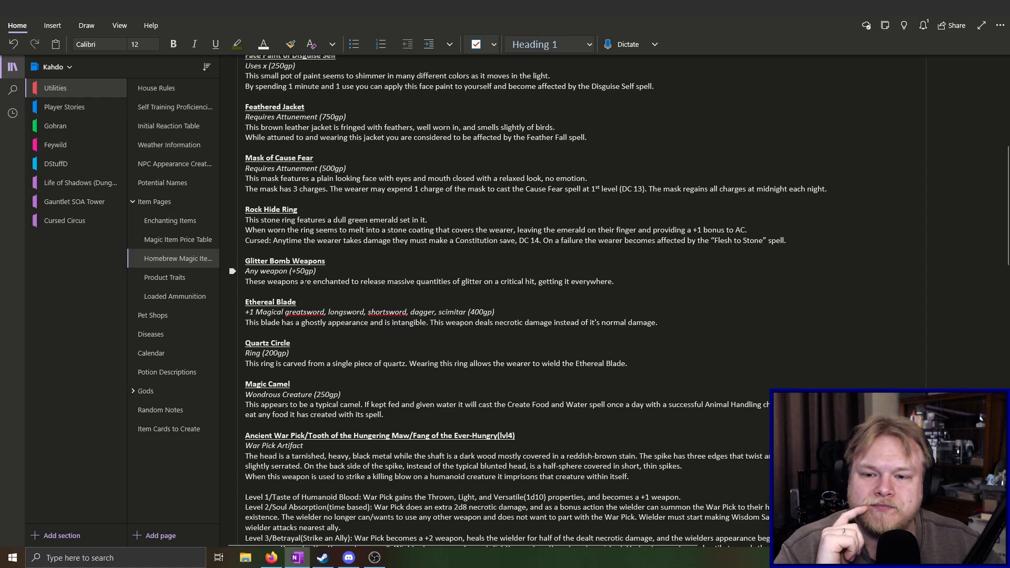
pyautogui.moveTo(261, 281); pyautogui.dragTo(675, 288)
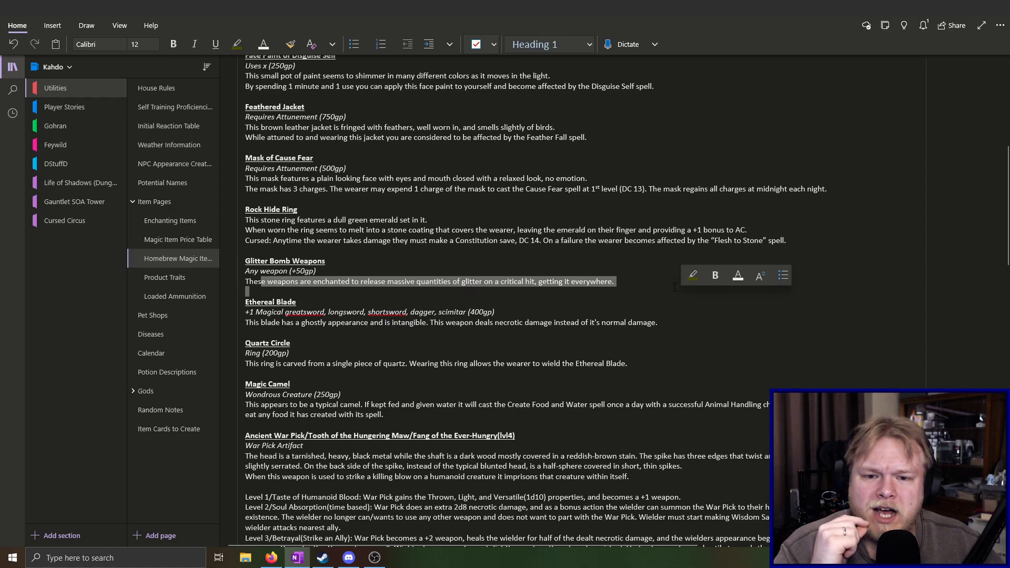
pyautogui.moveTo(613, 281); pyautogui.dragTo(374, 281)
pyautogui.click(502, 343)
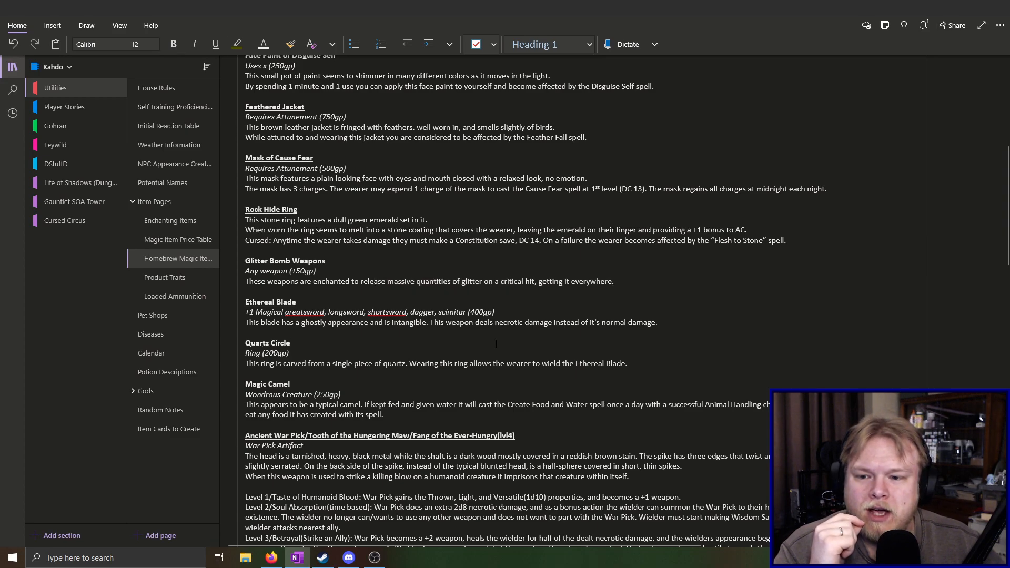
# Read the Garb of the Influencer entry and review the remaining items through the Dart Pole
pyautogui.scroll(-10, 474, 363)
pyautogui.scroll(-3, 463, 377)
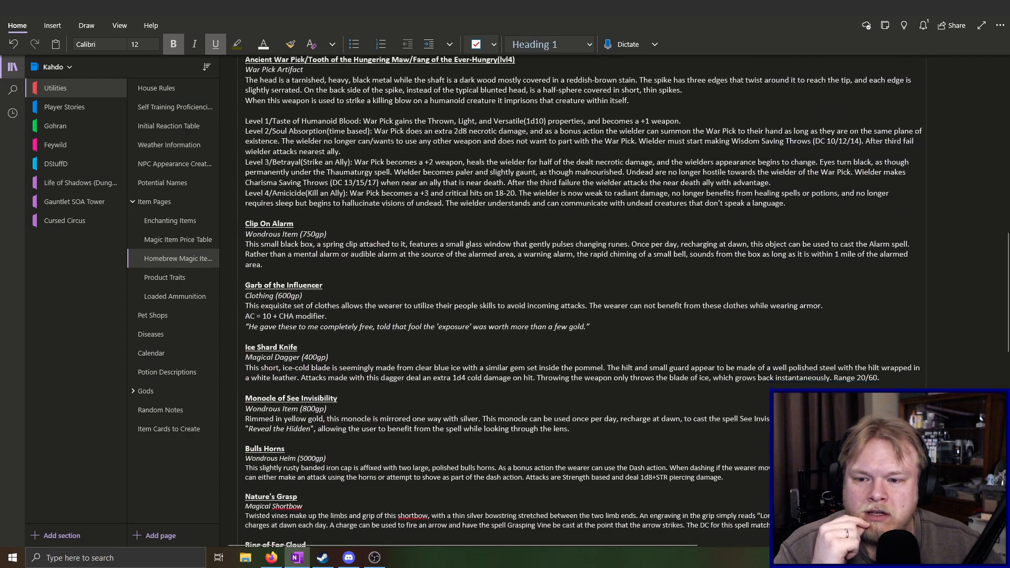
pyautogui.moveTo(245, 235); pyautogui.dragTo(639, 276)
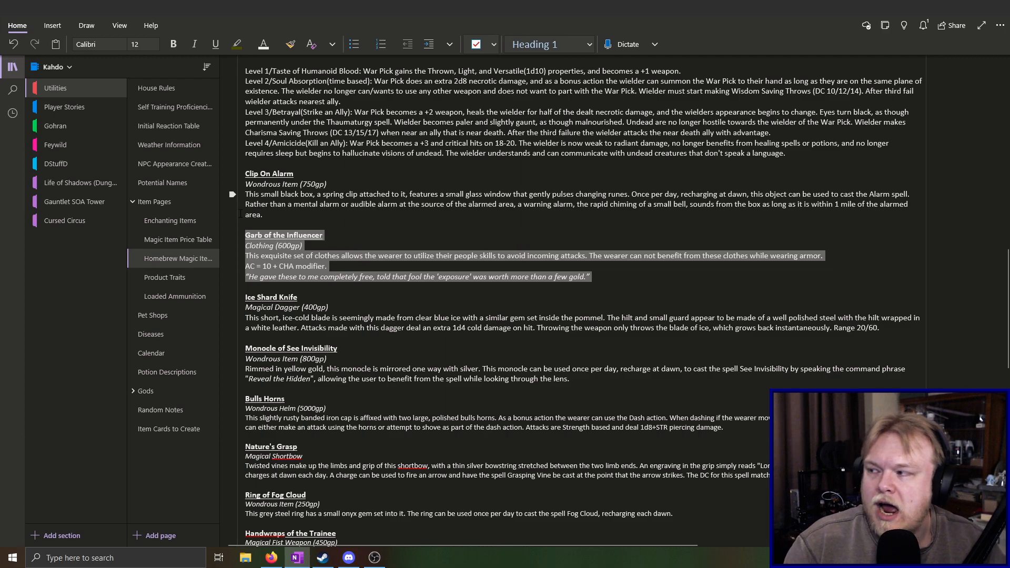
pyautogui.hotkey('alt', 'Tab')
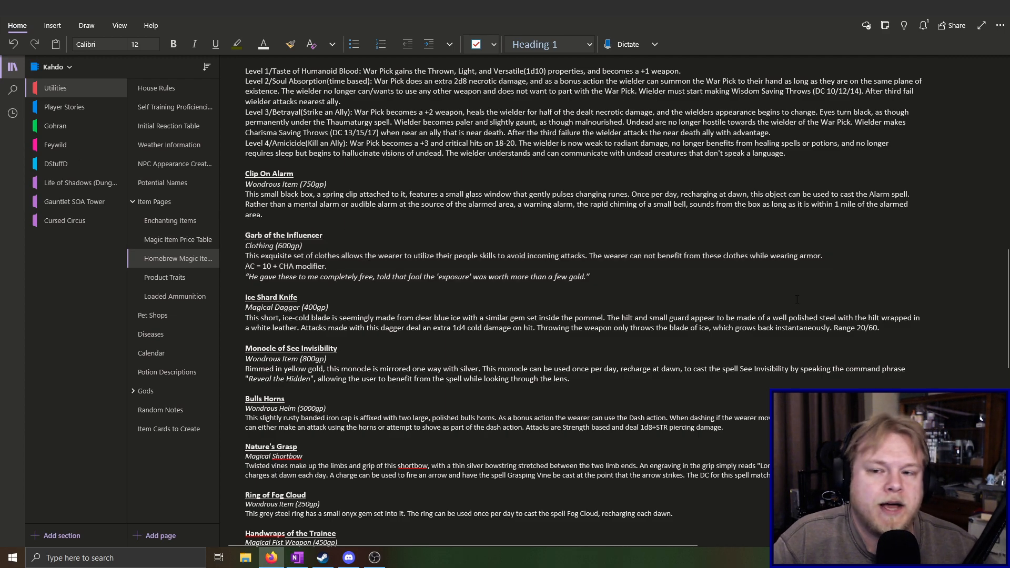
pyautogui.click(726, 222)
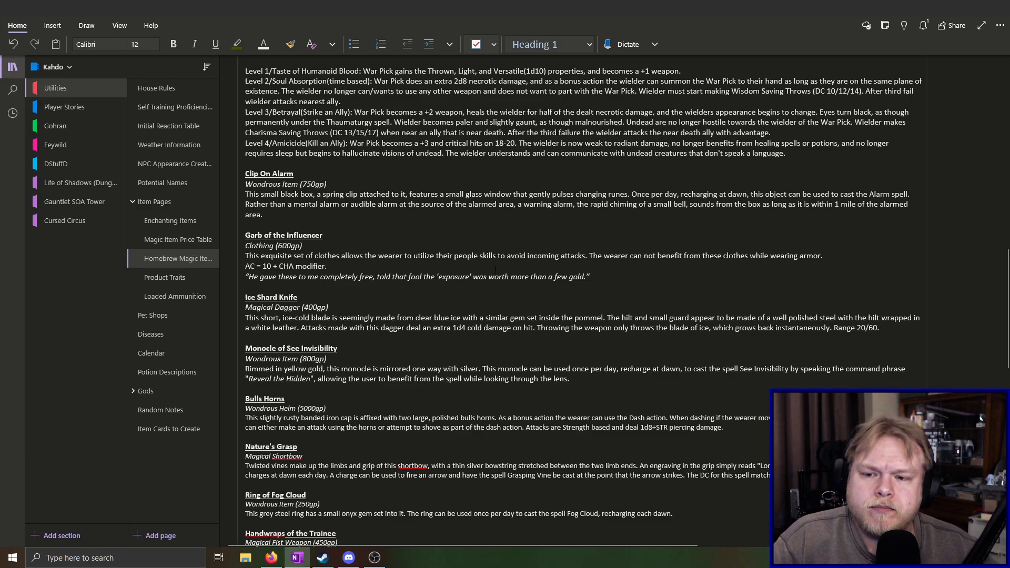
pyautogui.scroll(-4, 493, 268)
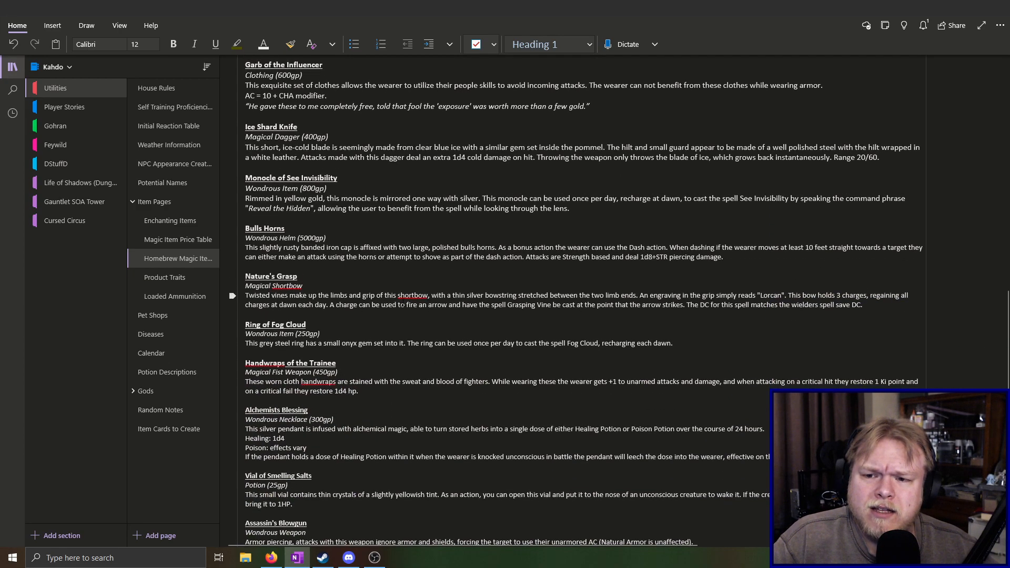
pyautogui.scroll(-3, 407, 304)
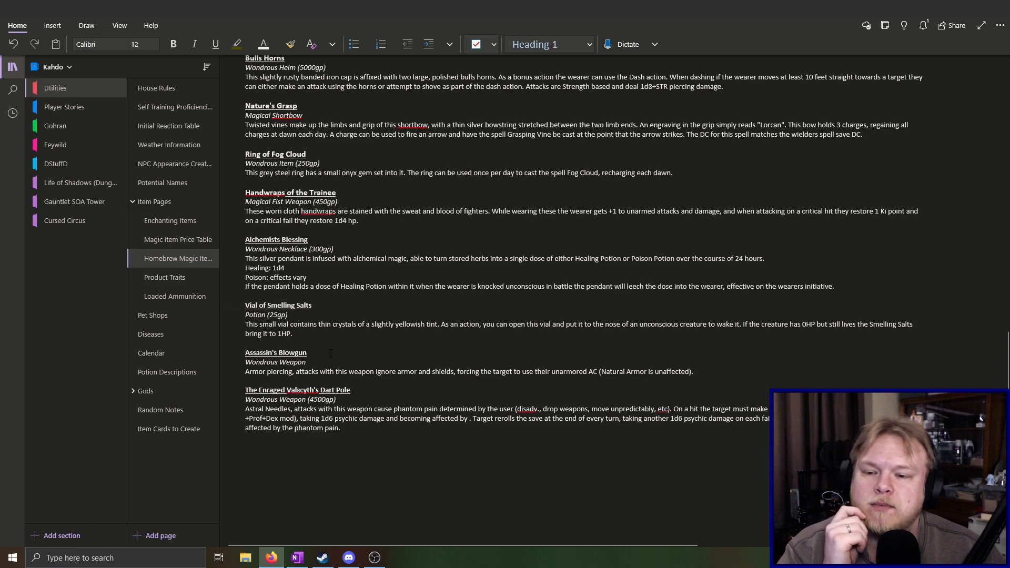
# Check the Magic Item Price Table and add the price "(450gp)" after the Assassin's Blowgun's "Wondrous Weapon" type
pyautogui.click(315, 363)
pyautogui.write('(')
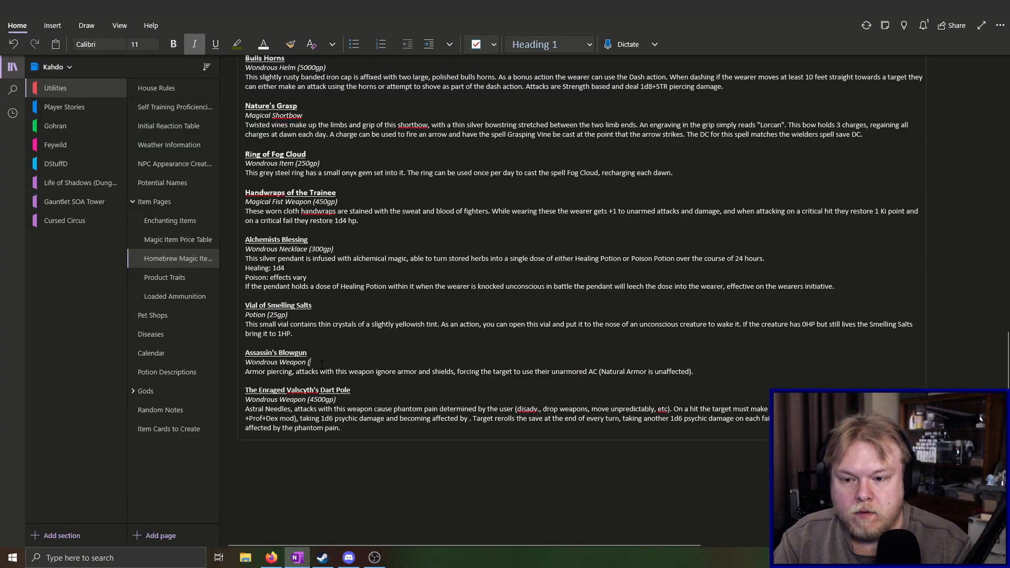
pyautogui.click(168, 241)
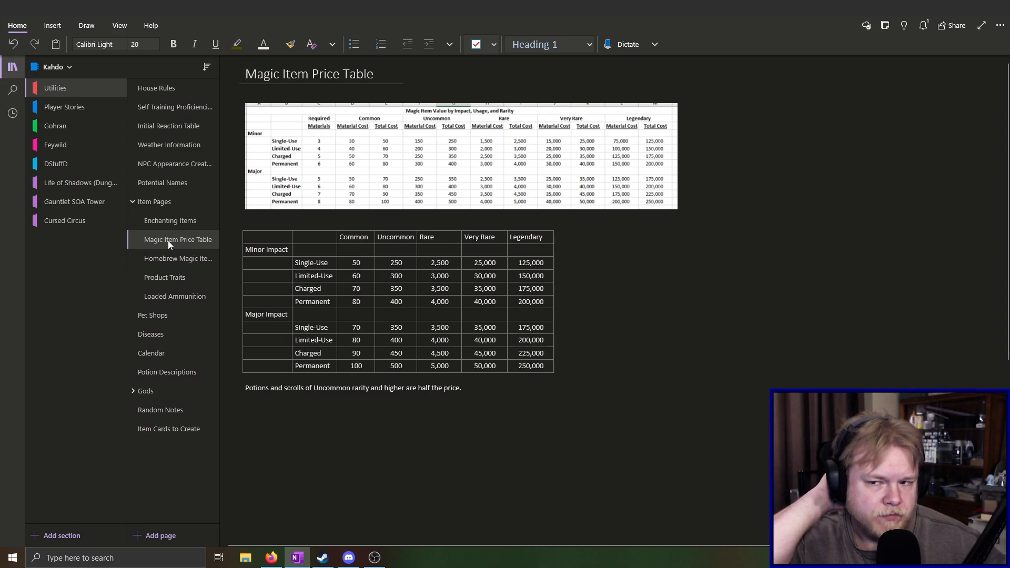
pyautogui.click(174, 264)
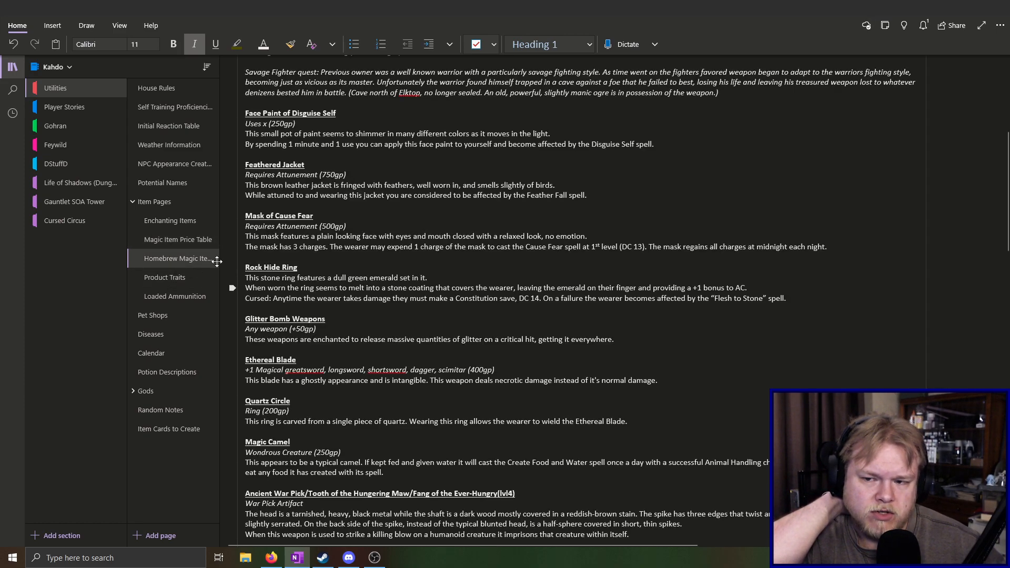
pyautogui.click(178, 245)
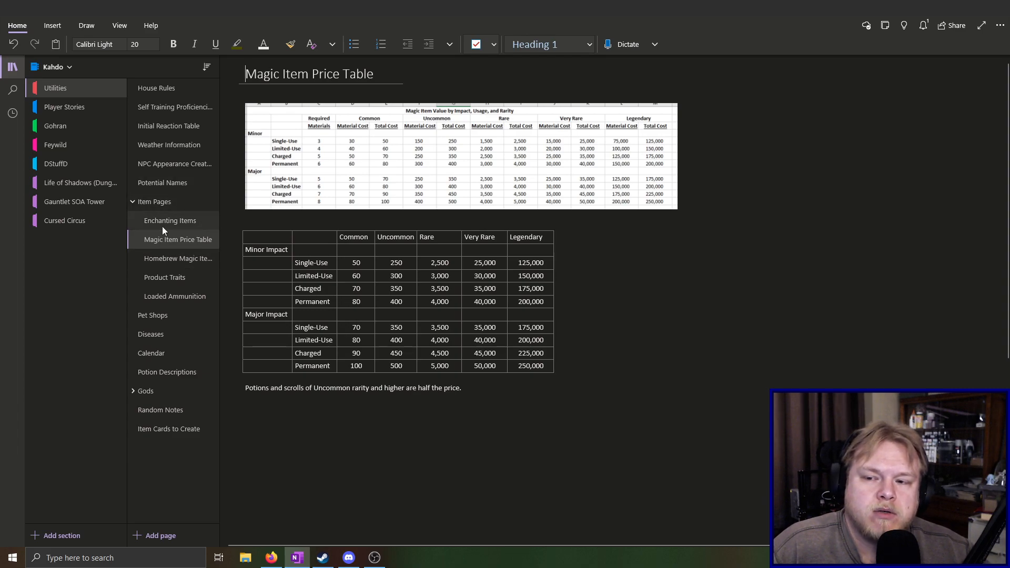
pyautogui.click(170, 261)
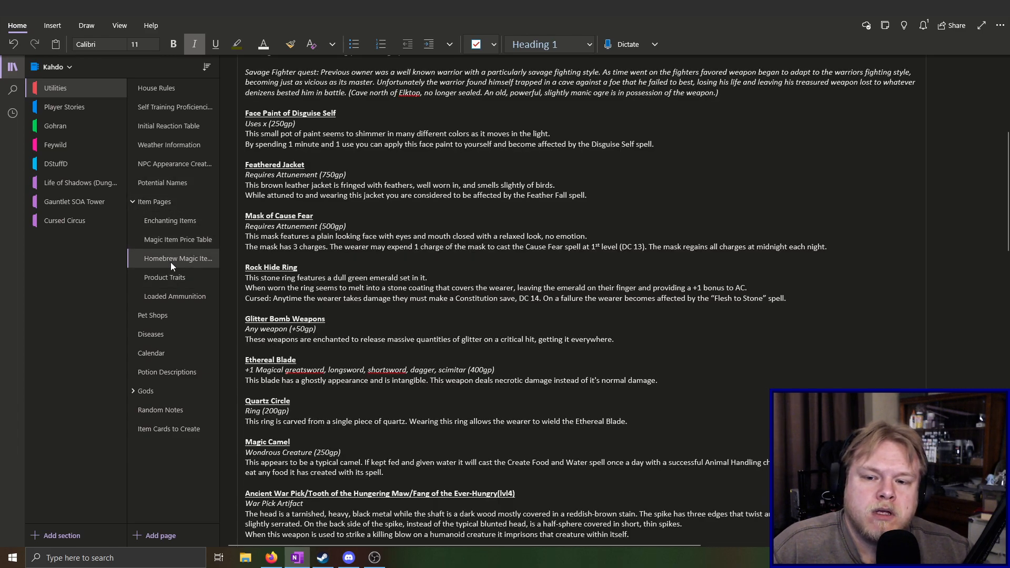
pyautogui.scroll(-15, 392, 422)
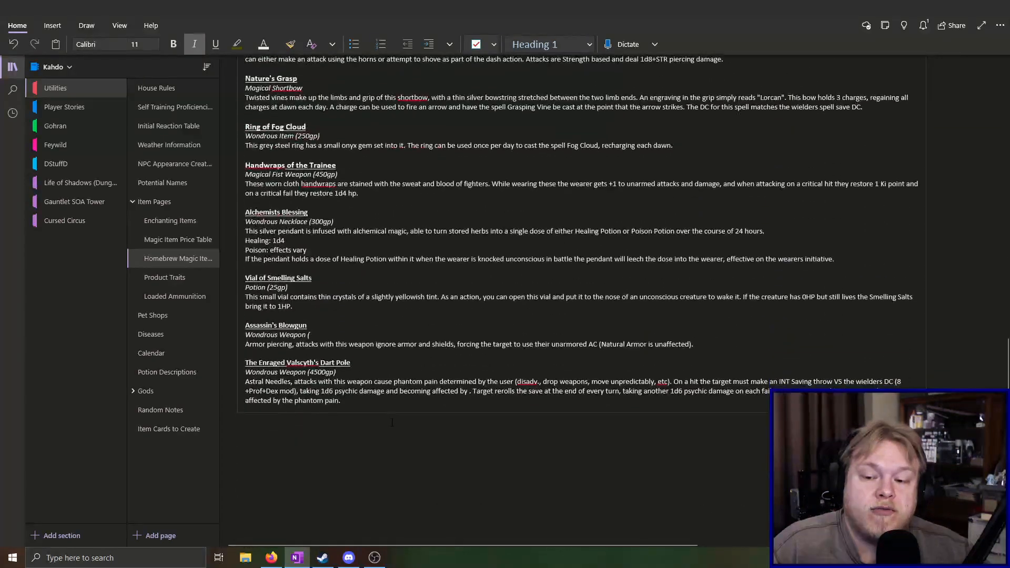
pyautogui.scroll(3, 392, 422)
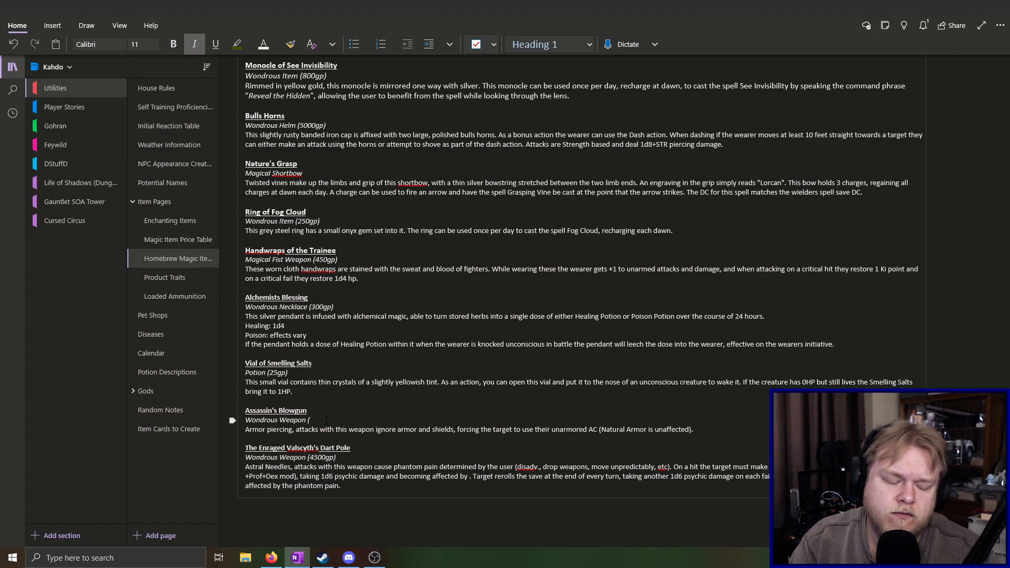
pyautogui.write('450')
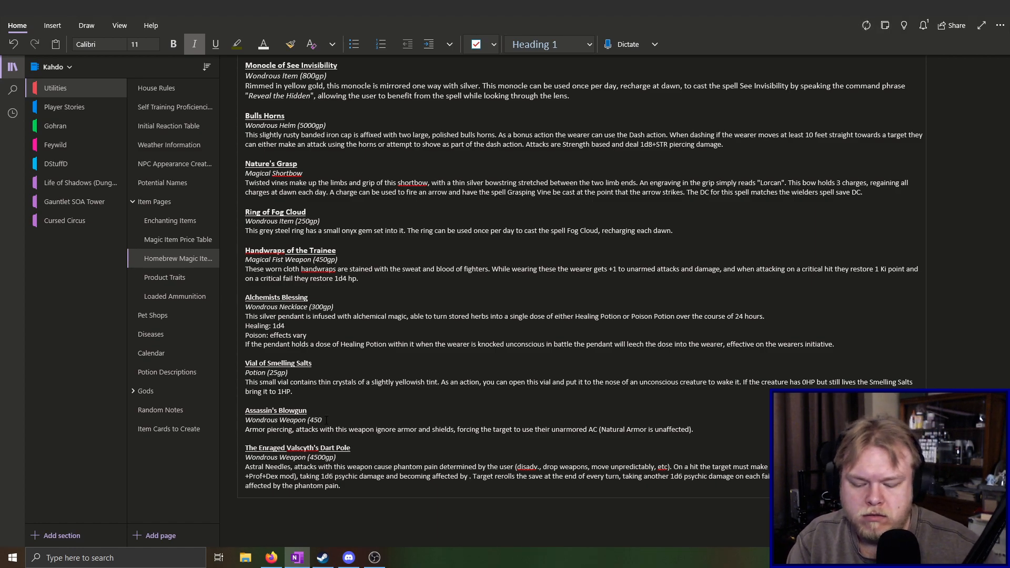
pyautogui.write('gp)')
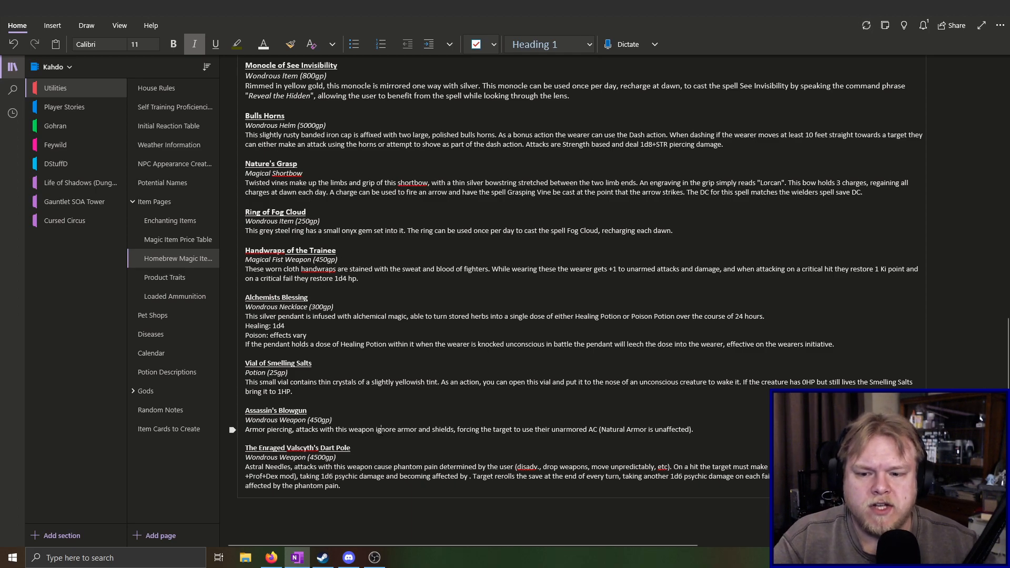
pyautogui.click(372, 446)
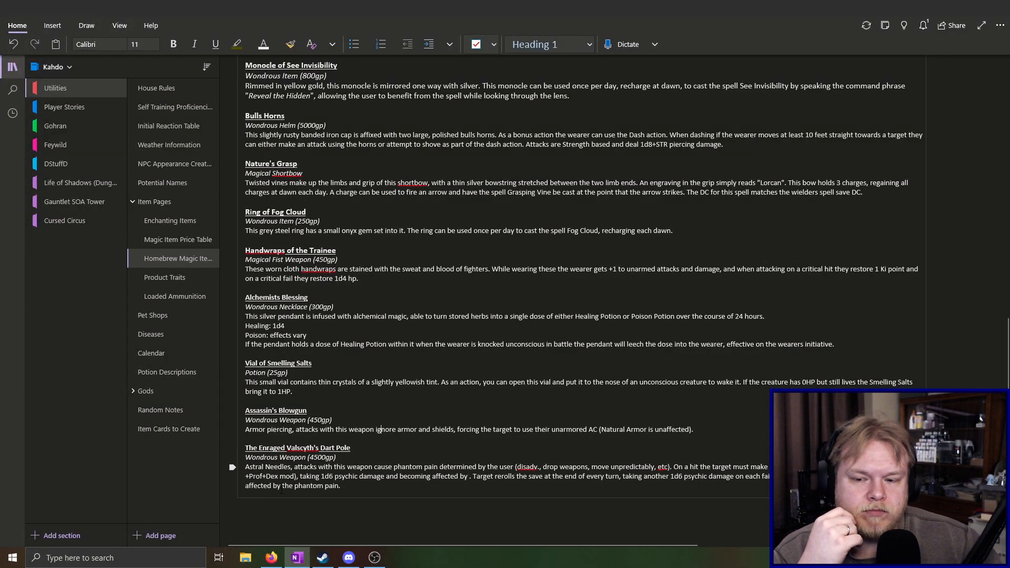
pyautogui.scroll(-3, 293, 420)
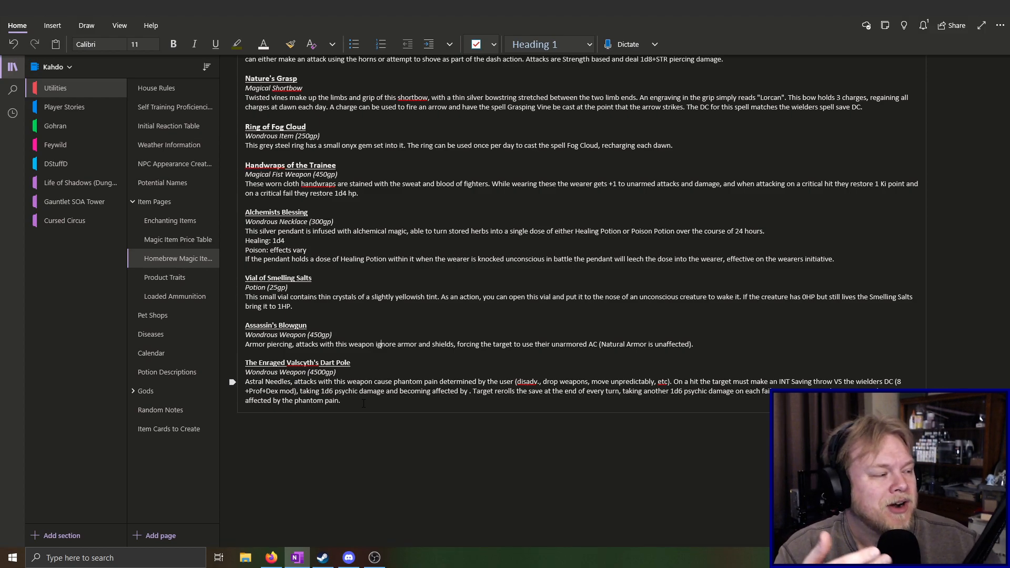
pyautogui.click(381, 345)
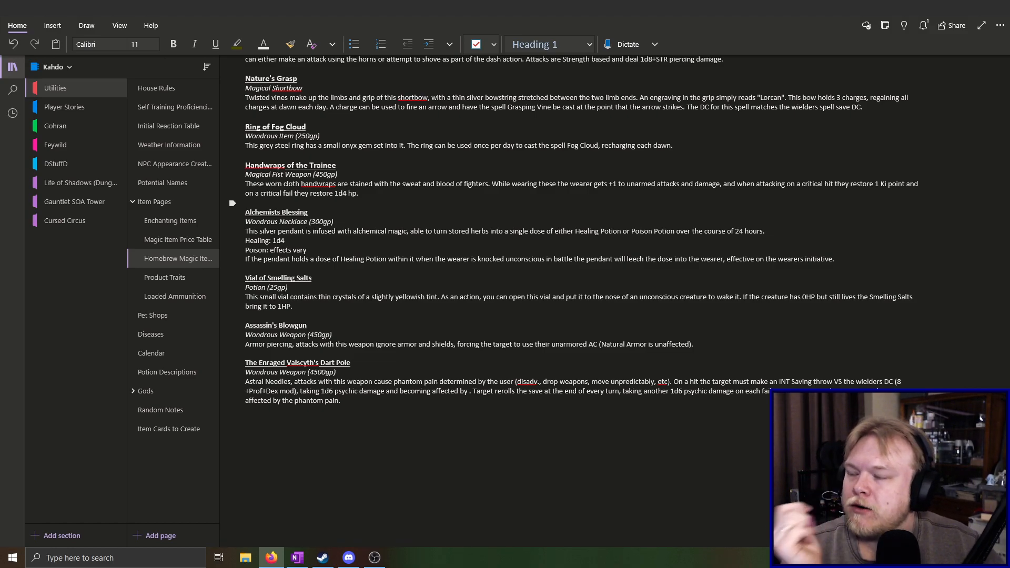
pyautogui.click(377, 398)
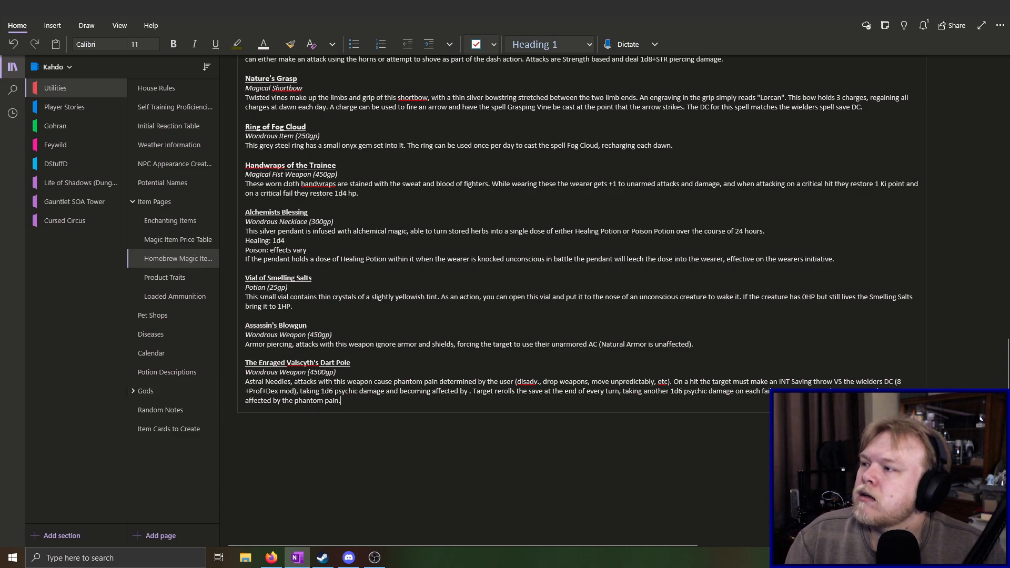
pyautogui.hotkey('alt', 'Tab')
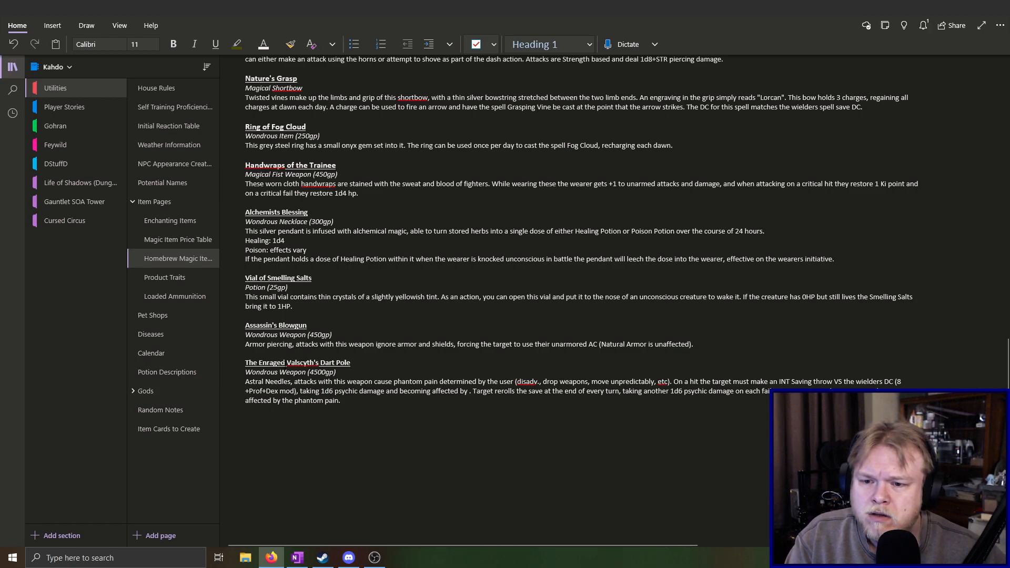
# Rename the Enraged Valscyth's Dart Pole entry as "Valscyth's Loathing"
pyautogui.click(285, 363)
pyautogui.press('BackSpace')
pyautogui.press('BackSpace')
pyautogui.press('BackSpace')
pyautogui.press('BackSpace')
pyautogui.press('BackSpace')
pyautogui.press('BackSpace')
pyautogui.press('BackSpace')
pyautogui.press('BackSpace')
pyautogui.press('BackSpace')
pyautogui.press('BackSpace')
pyautogui.press('BackSpace')
pyautogui.press('Delete')
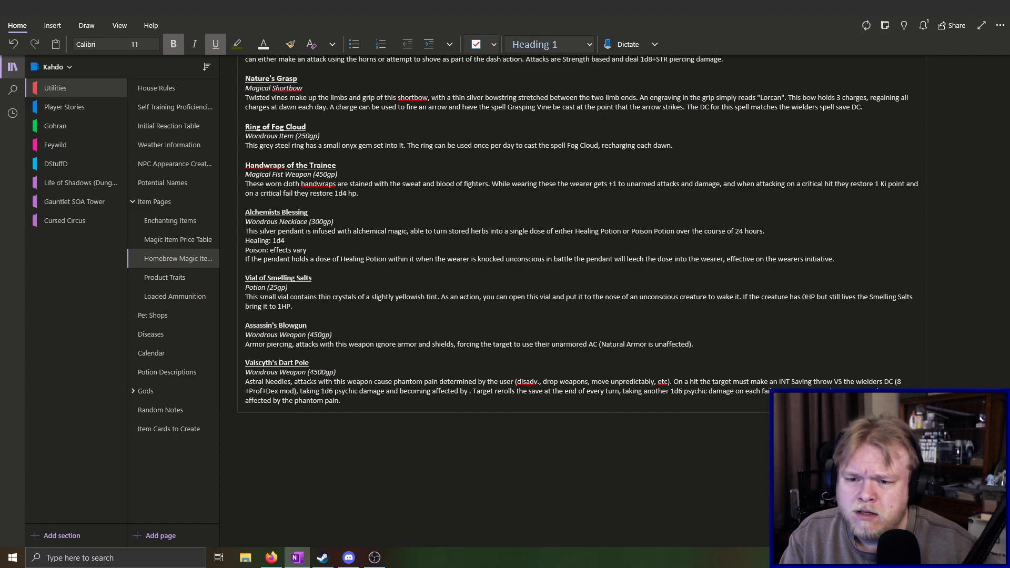
pyautogui.hotkey('ctrl', 'Right')
pyautogui.write('Loathing')
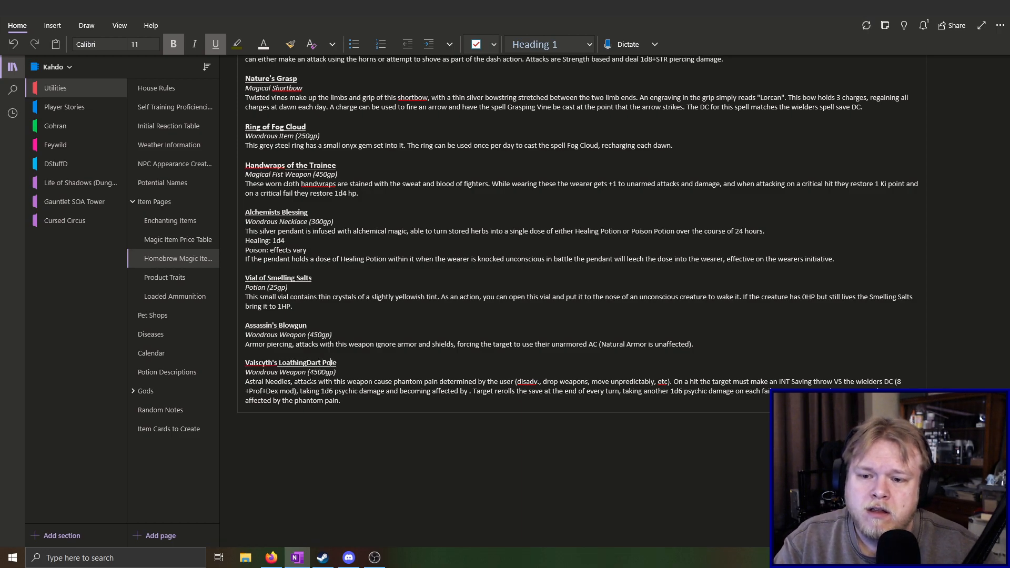
pyautogui.press('End')
pyautogui.press('BackSpace')
pyautogui.press('BackSpace')
pyautogui.press('BackSpace')
pyautogui.press('BackSpace')
pyautogui.press('BackSpace')
pyautogui.press('BackSpace')
pyautogui.press('BackSpace')
pyautogui.press('BackSpace')
pyautogui.press('BackSpace')
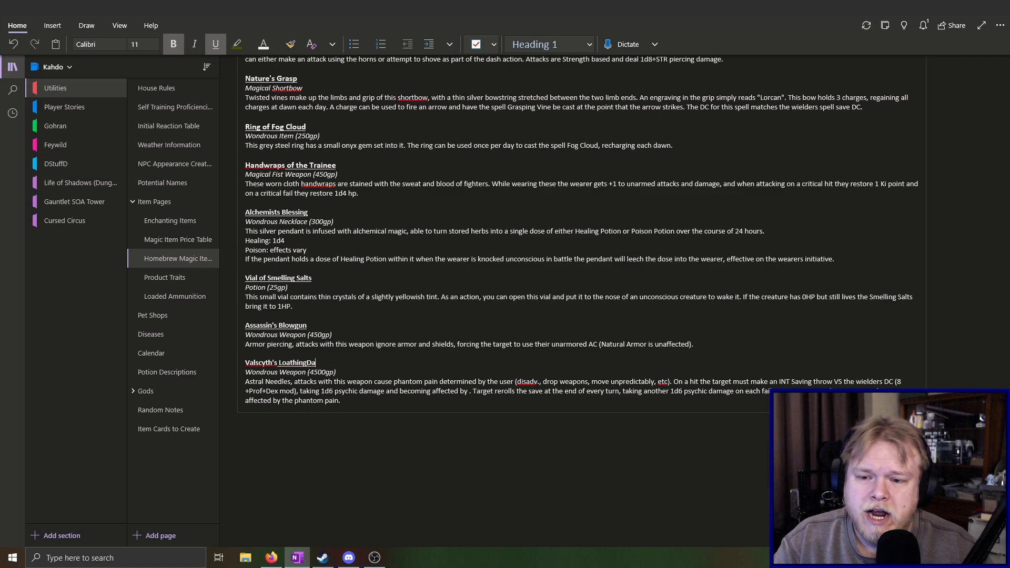
# Add a non-italic description line reading "This blowgun" between the Valscyth's Loathing type line and its effects paragraph
pyautogui.click(351, 372)
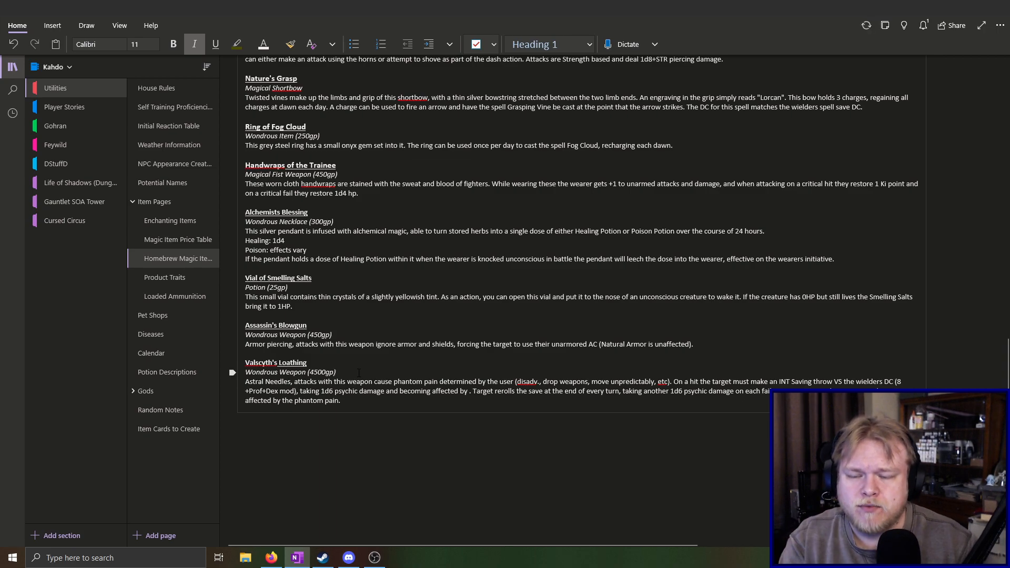
pyautogui.press('Return')
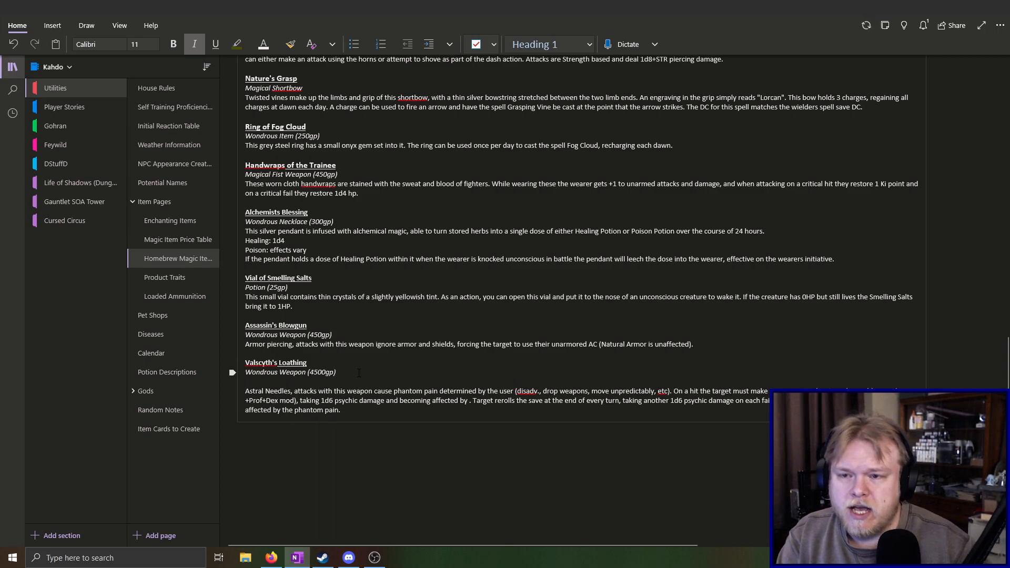
pyautogui.click(194, 44)
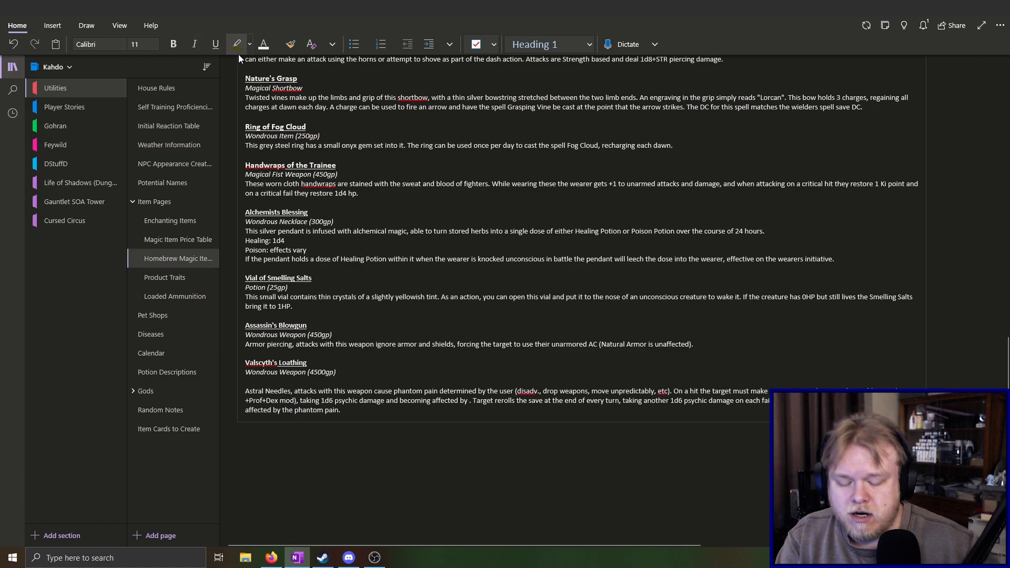
pyautogui.write('This dar')
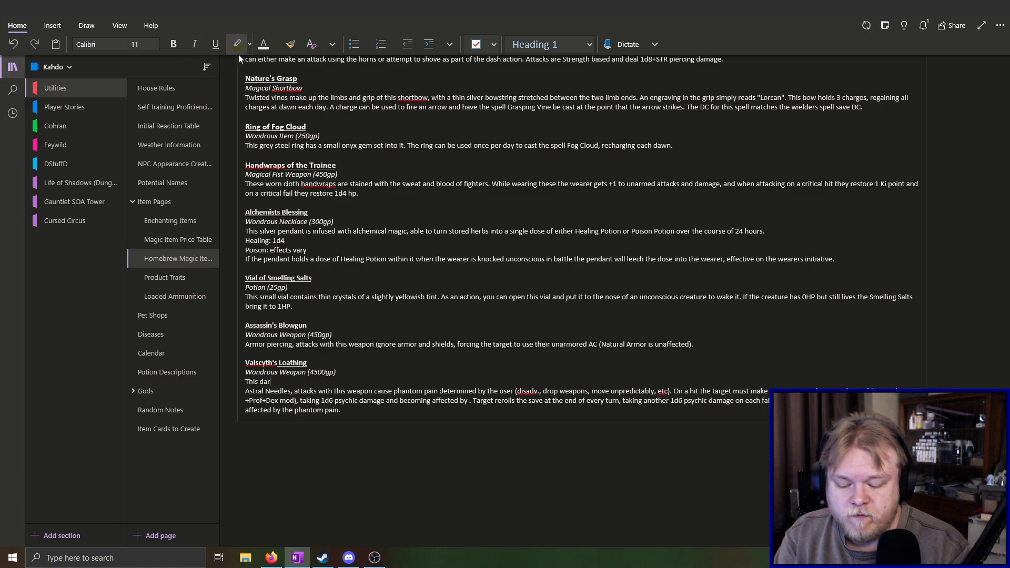
pyautogui.write('tgun')
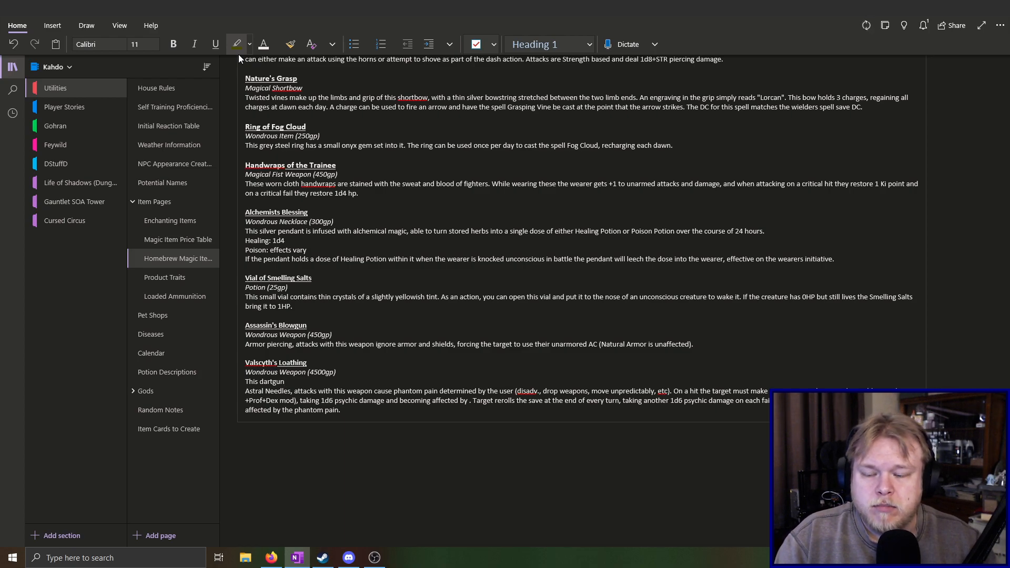
pyautogui.press('BackSpace')
pyautogui.press('BackSpace')
pyautogui.press('BackSpace')
pyautogui.press('BackSpace')
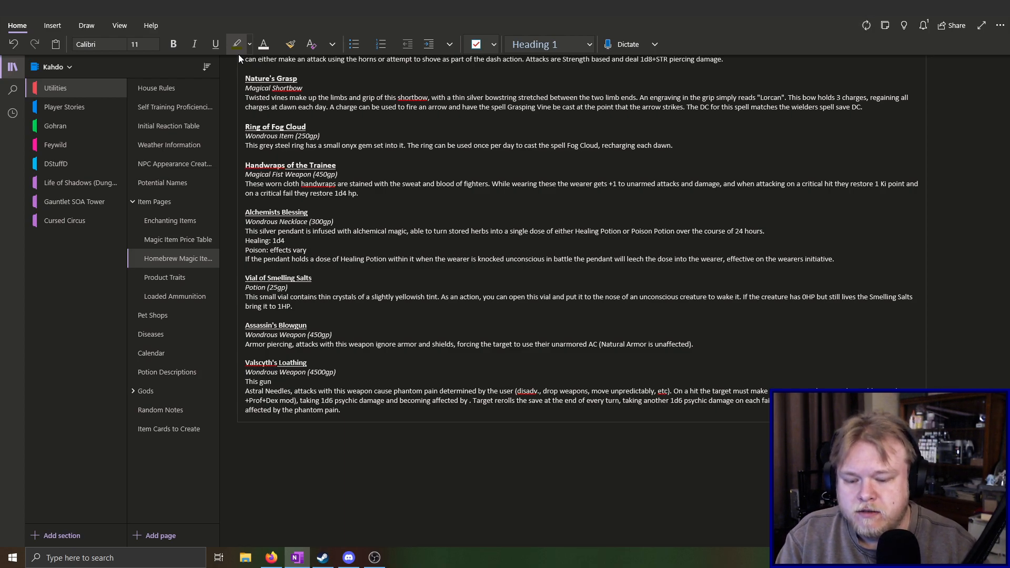
pyautogui.write('blow')
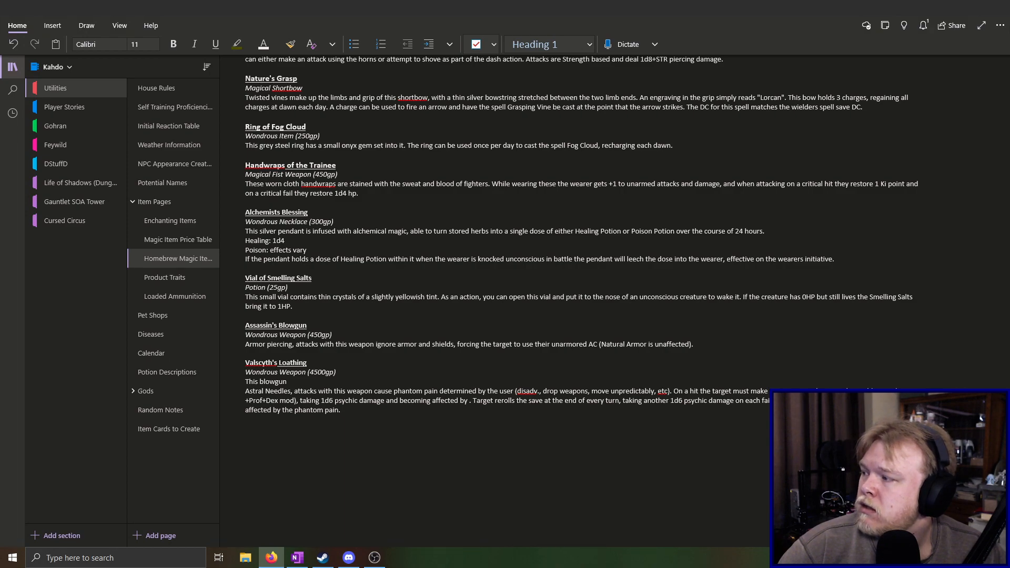
pyautogui.click(344, 385)
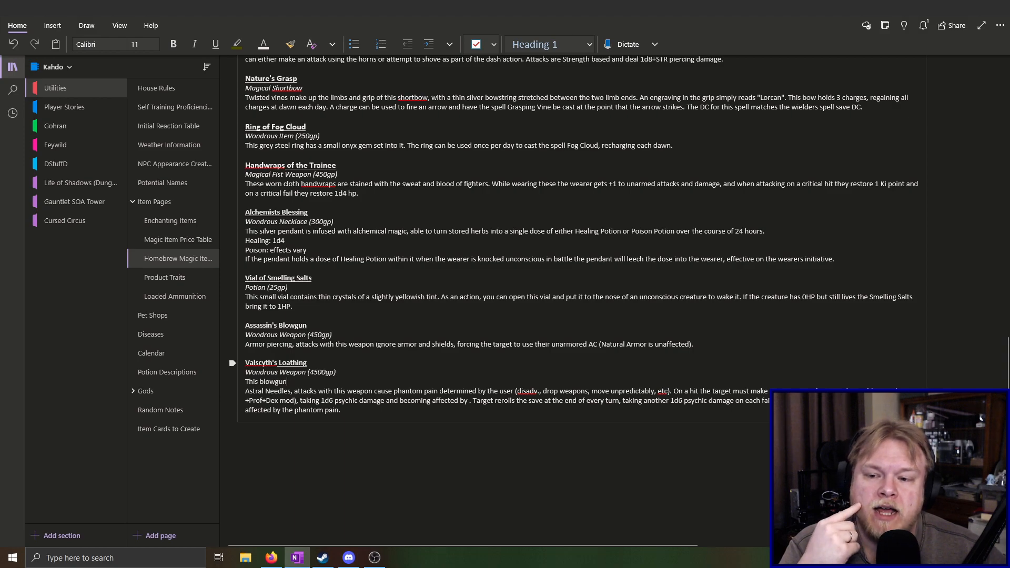
pyautogui.moveTo(245, 363); pyautogui.dragTo(310, 363)
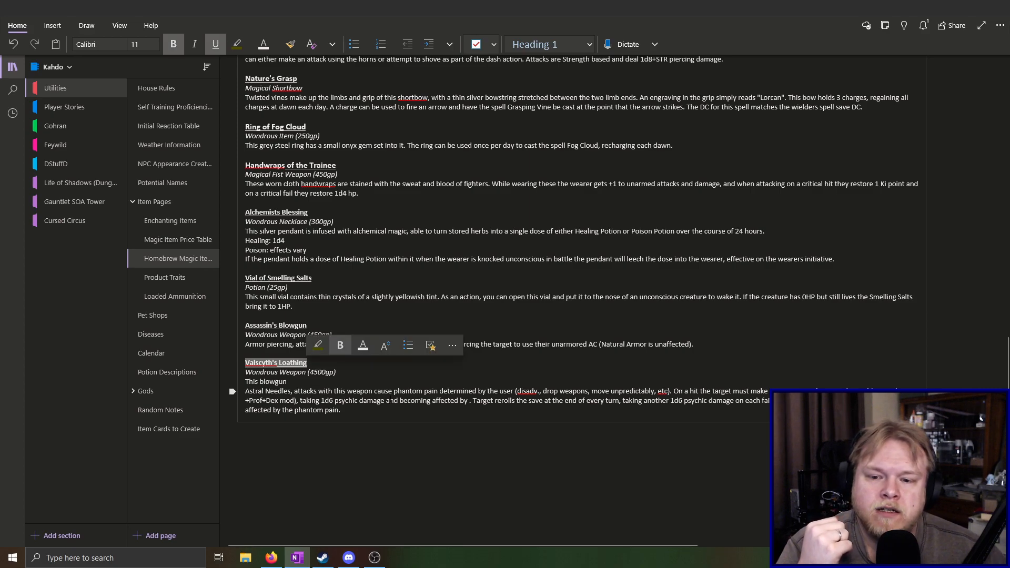
pyautogui.click(375, 411)
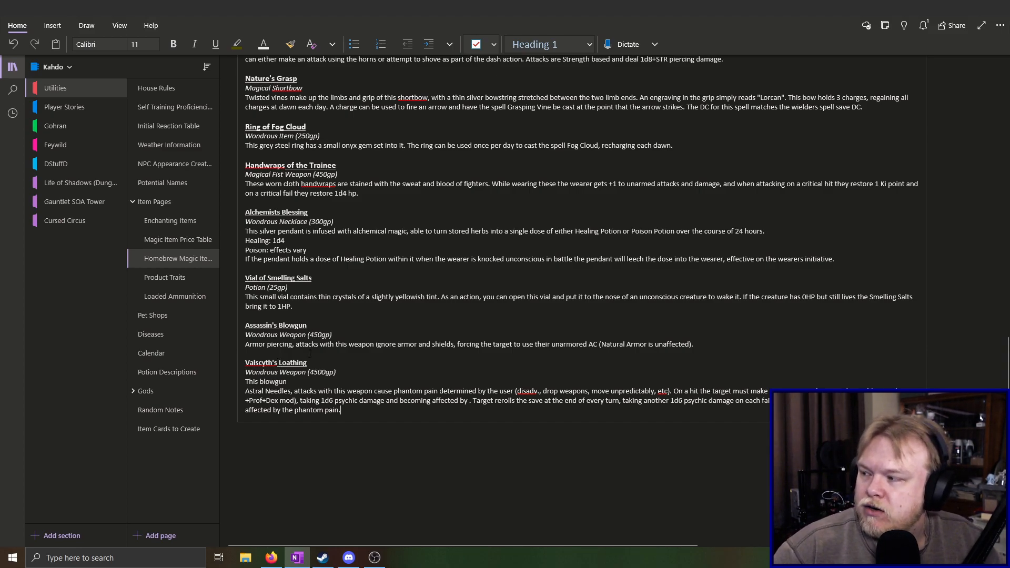
pyautogui.hotkey('alt', 'Tab')
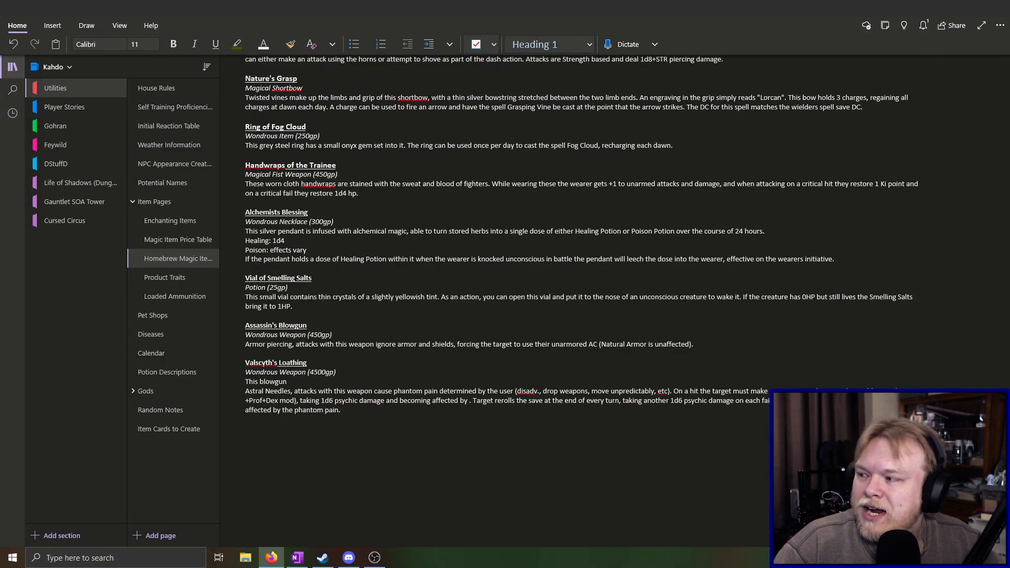
# Extend the Valscyth's Loathing description line to "This blowgun was the favored"
pyautogui.click(362, 410)
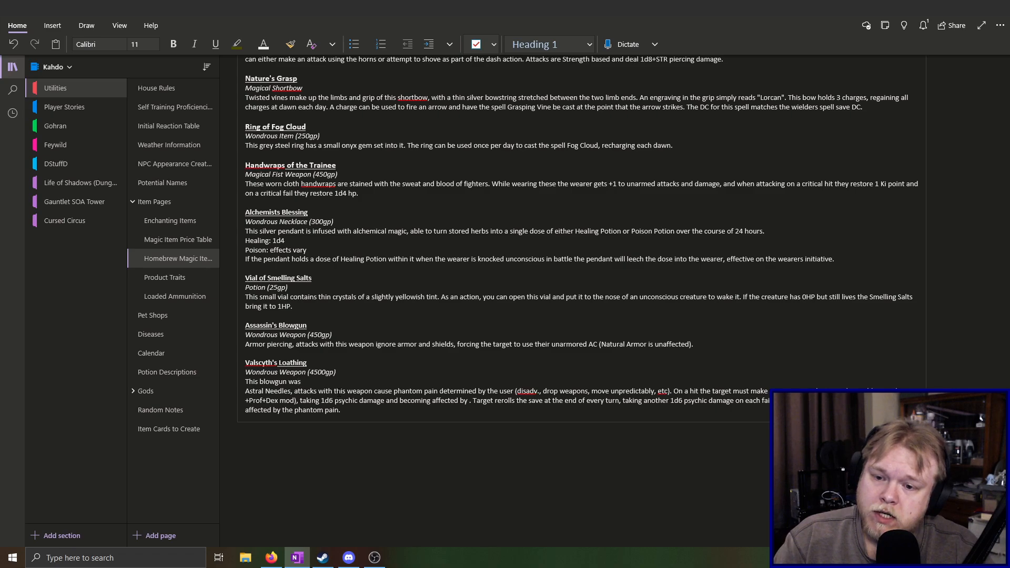
pyautogui.write('the favored')
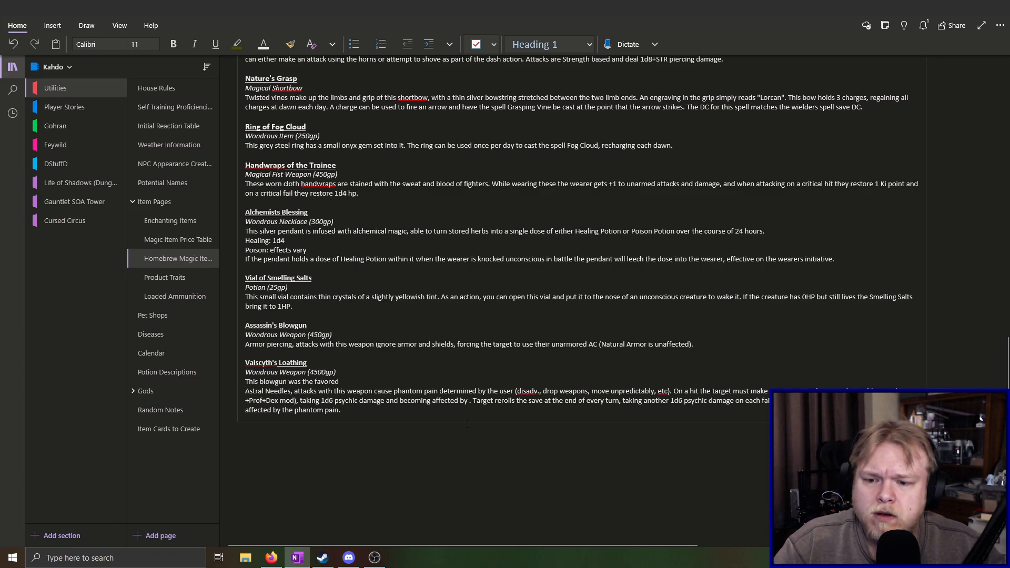
# Insert the sentence "This weapon functions as both a quarterstaff and blowgun ." before "Astral Needles" in the Valscyth's Loathing effects paragraph
pyautogui.write('This')
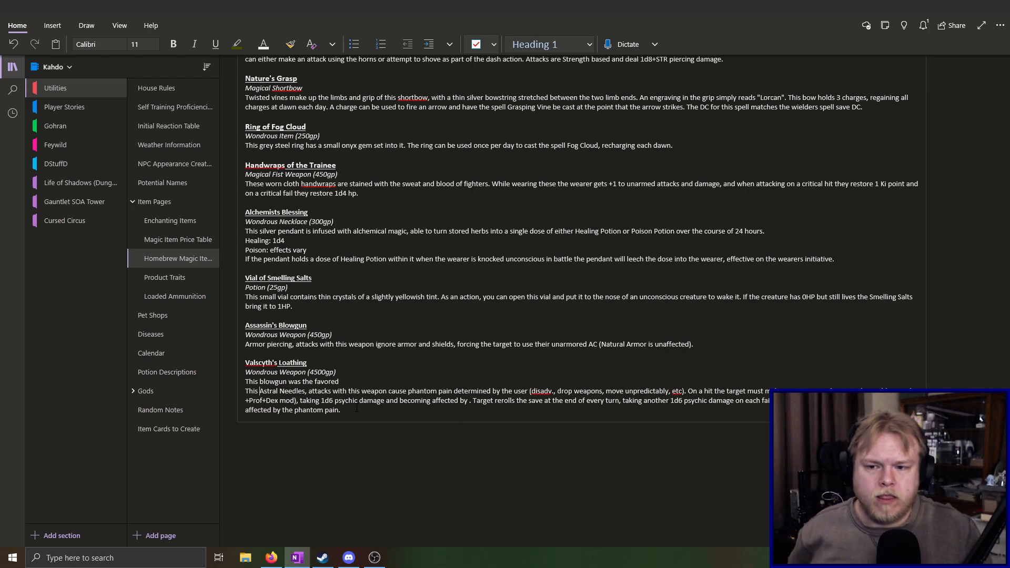
pyautogui.write('weapon')
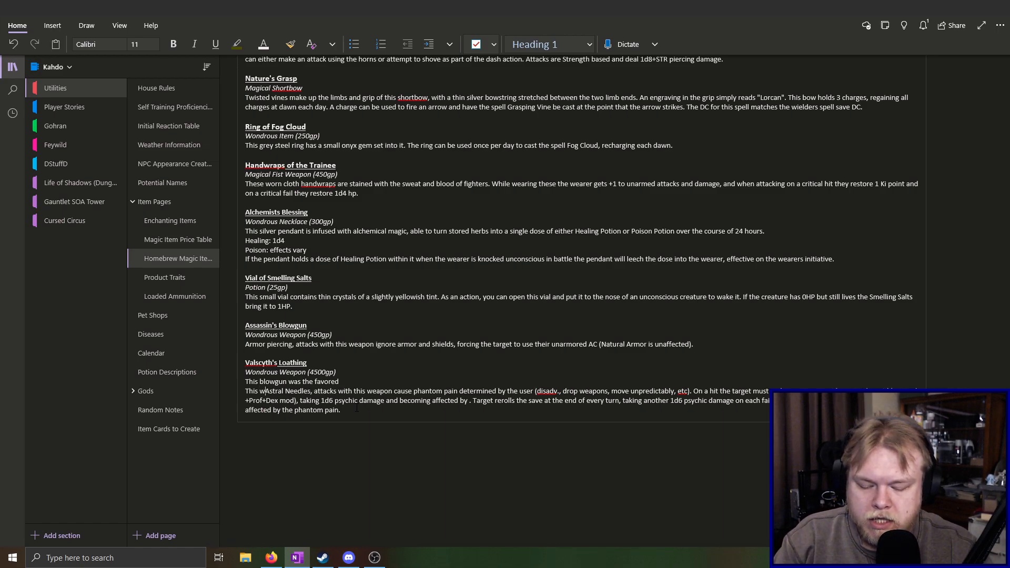
pyautogui.write(' functions')
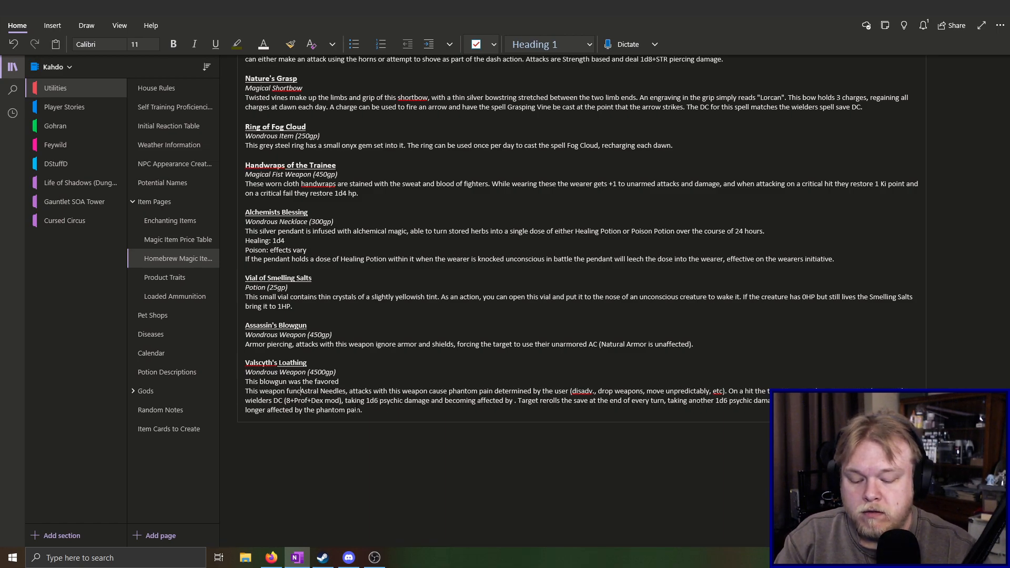
pyautogui.write(' as both a ')
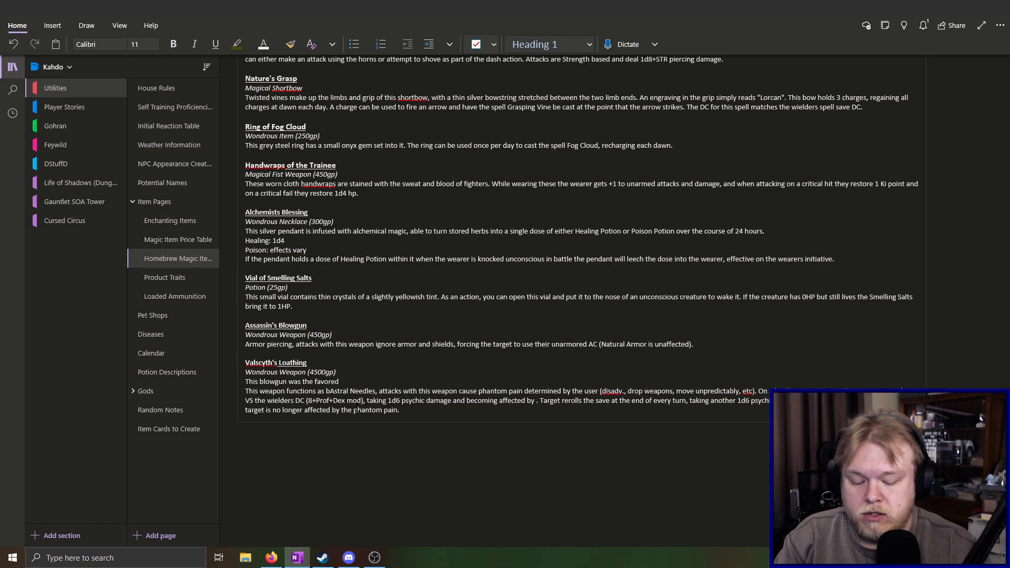
pyautogui.write('quarterest')
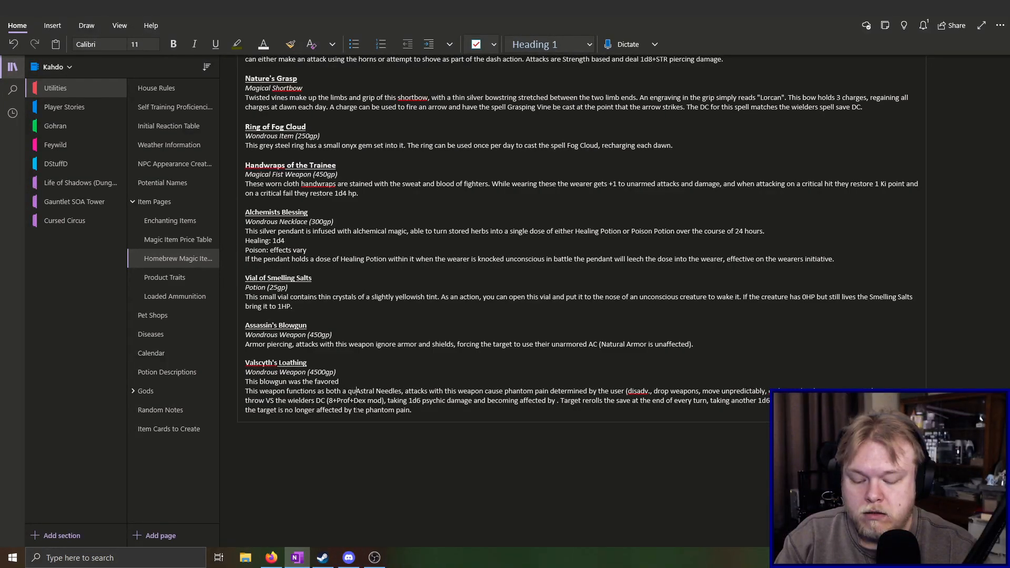
pyautogui.write('aff and ')
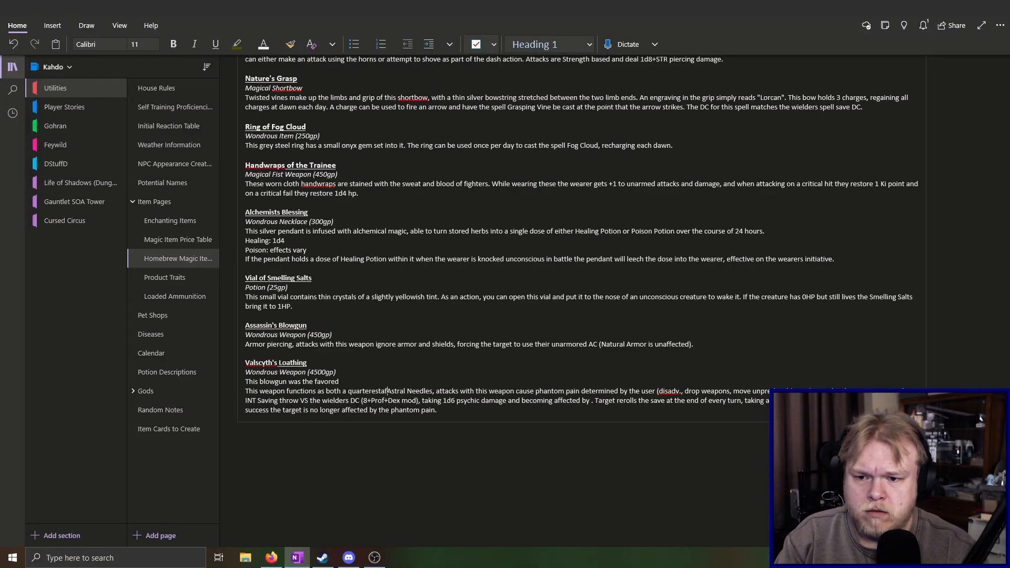
pyautogui.write('blowgun')
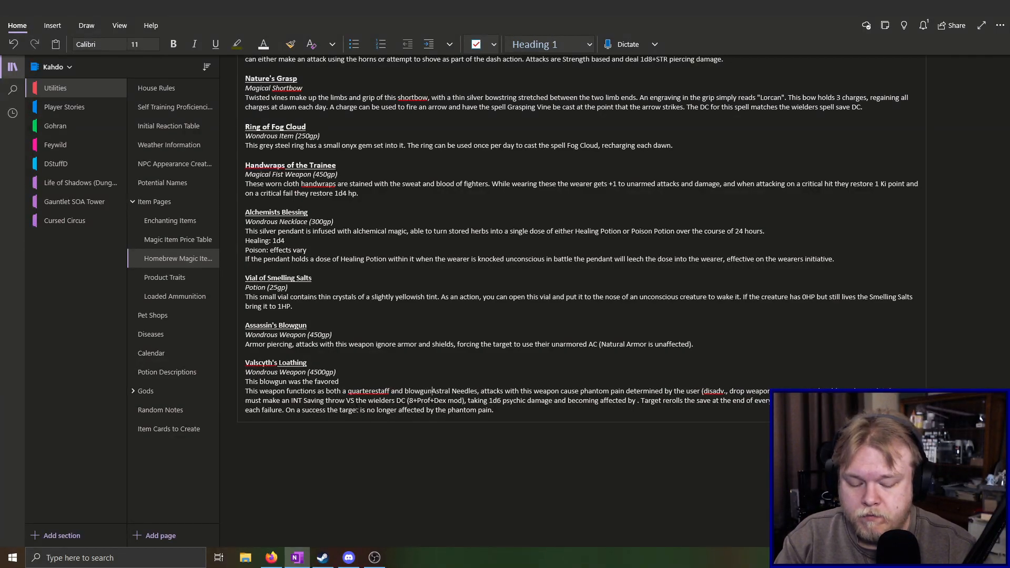
pyautogui.write('.')
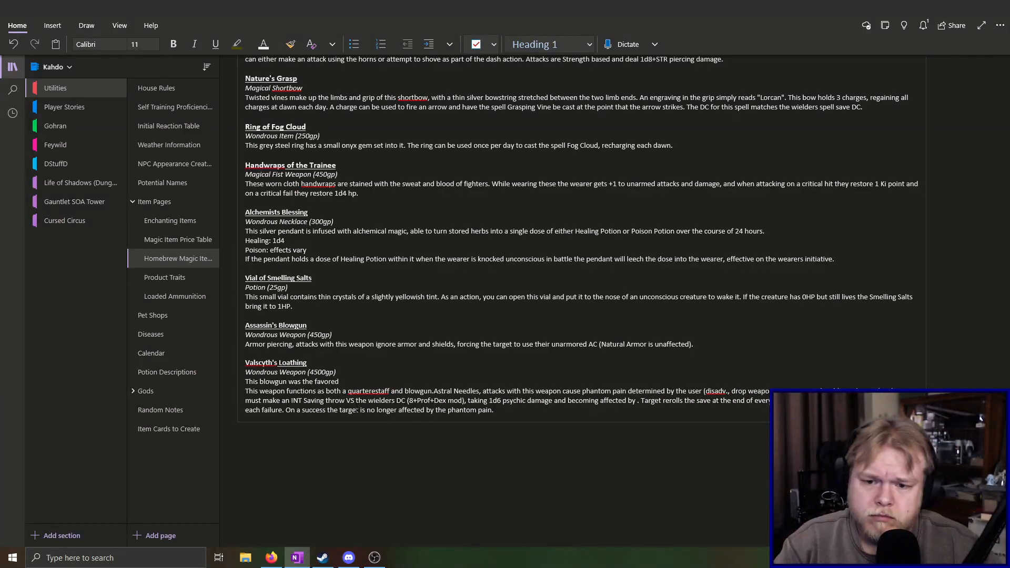
pyautogui.press('BackSpace')
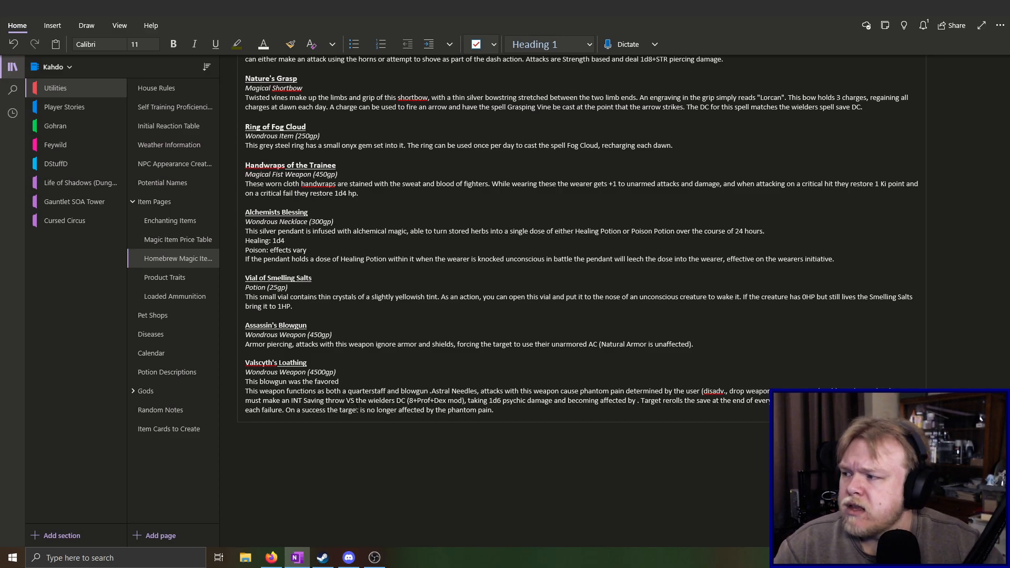
# Continue the Valscyth's Loathing description line after "favored" with "weapon of Valscyth"
pyautogui.hotkey('alt', 'Tab')
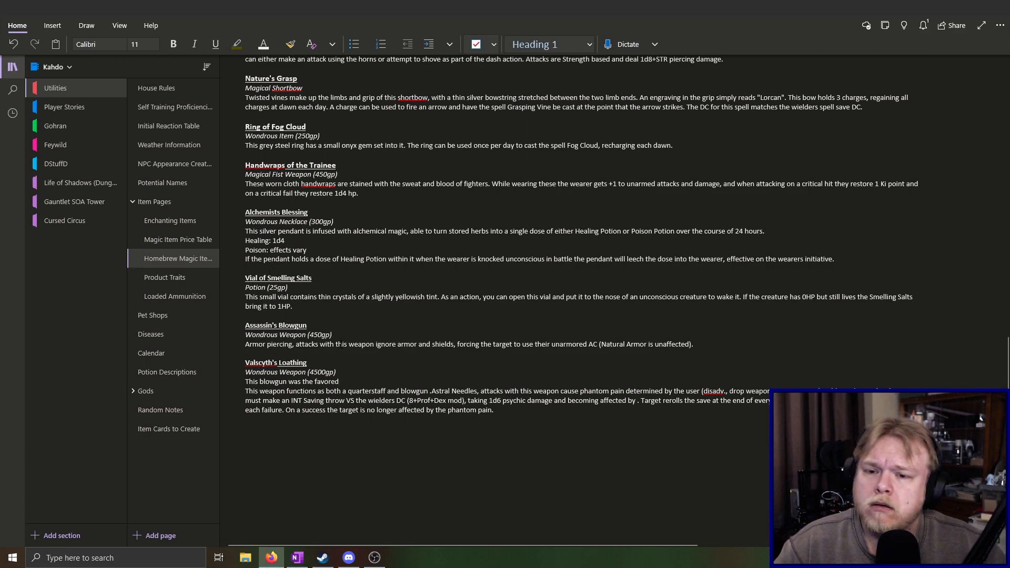
pyautogui.click(367, 382)
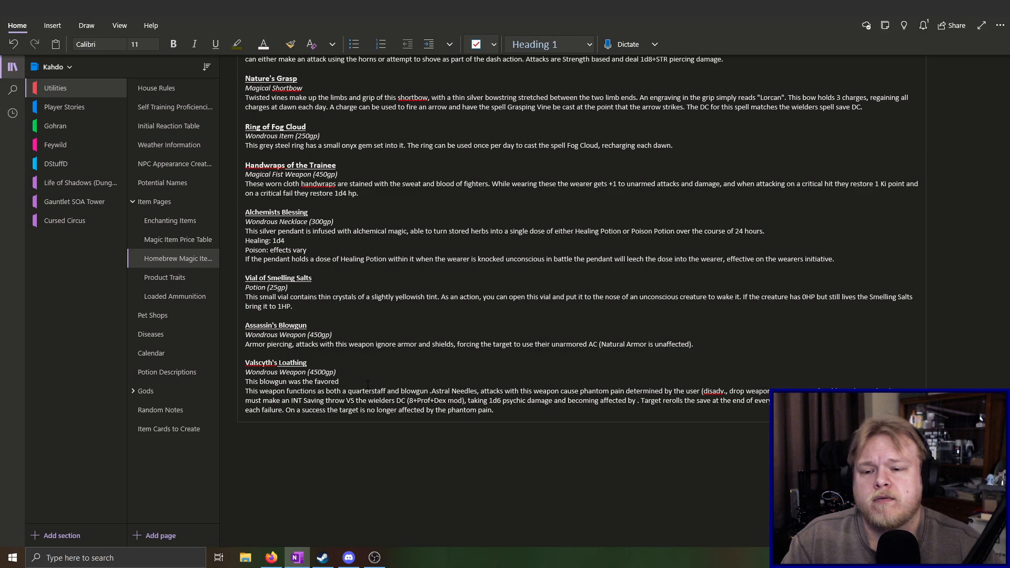
pyautogui.write('weapon of')
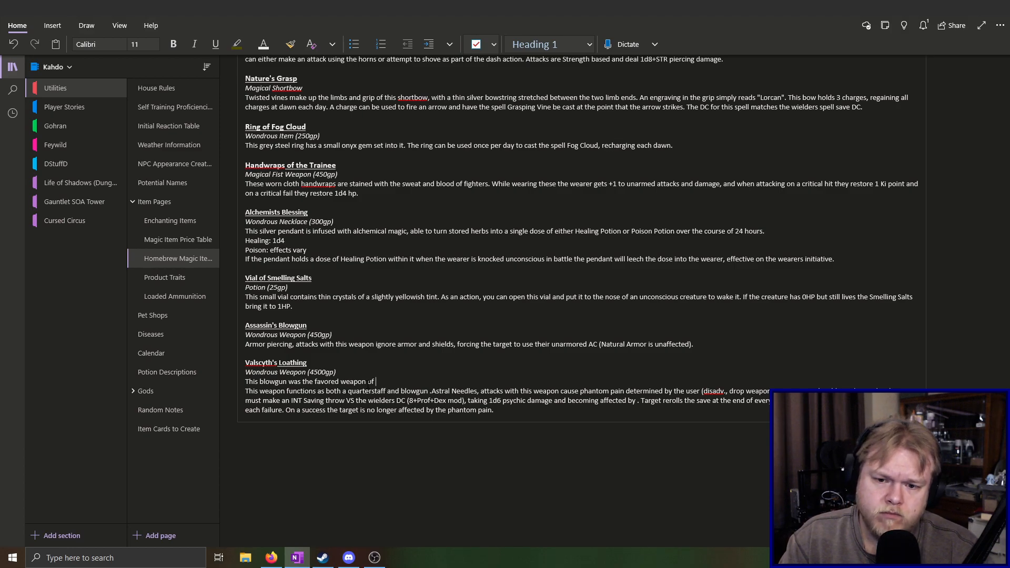
pyautogui.write('Valsy')
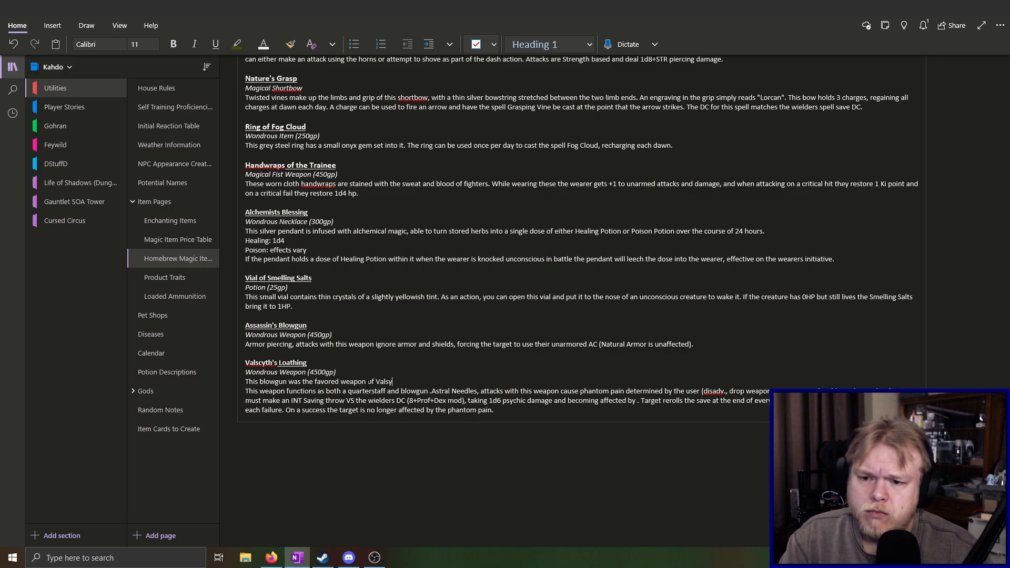
pyautogui.press('BackSpace')
pyautogui.write('ct')
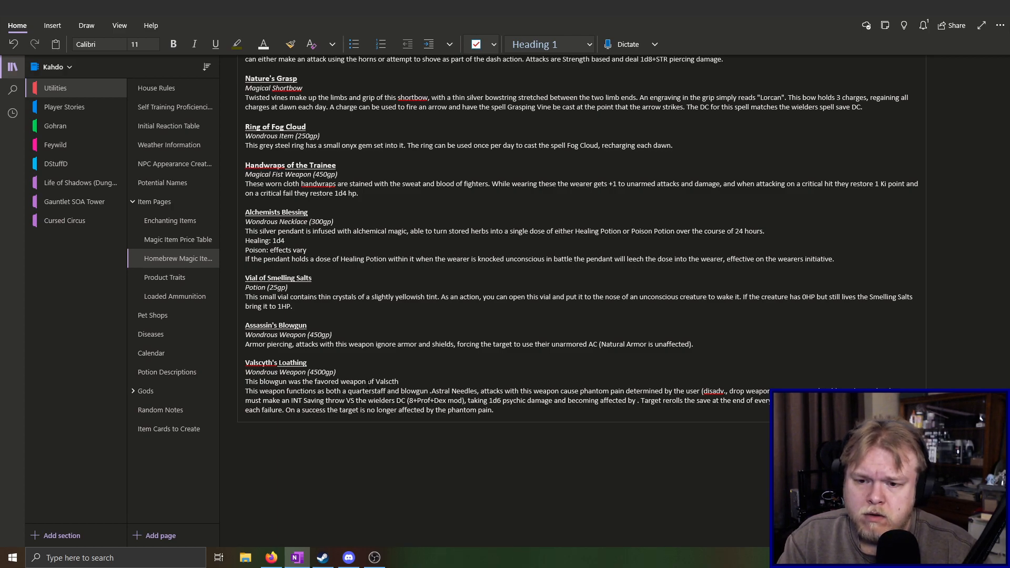
pyautogui.press('BackSpace')
pyautogui.write('yth')
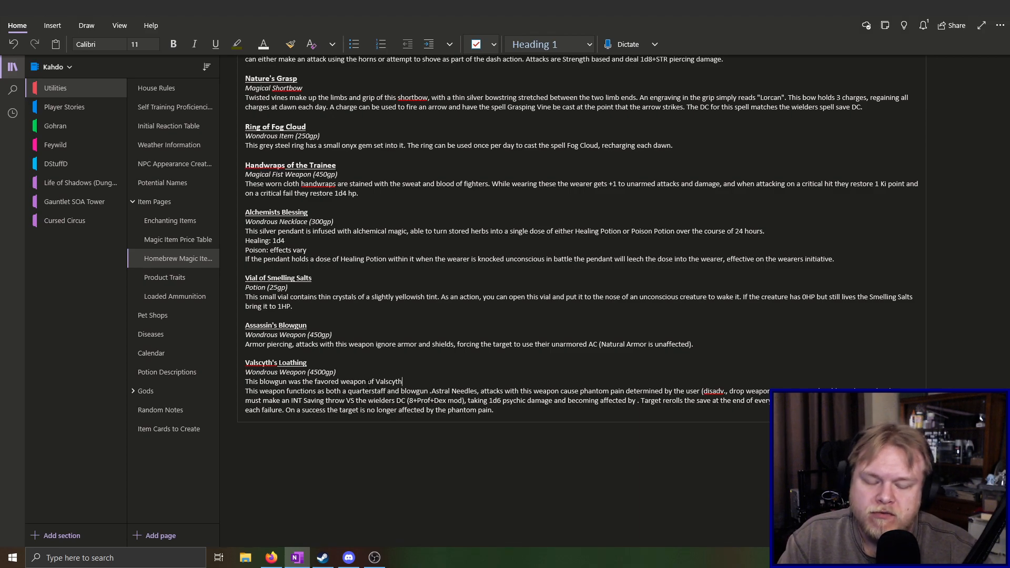
# Complete the description's first sentence after "Valscyth" with ", a monk trained at the Temple of the Wild Soul."
pyautogui.write(', a ')
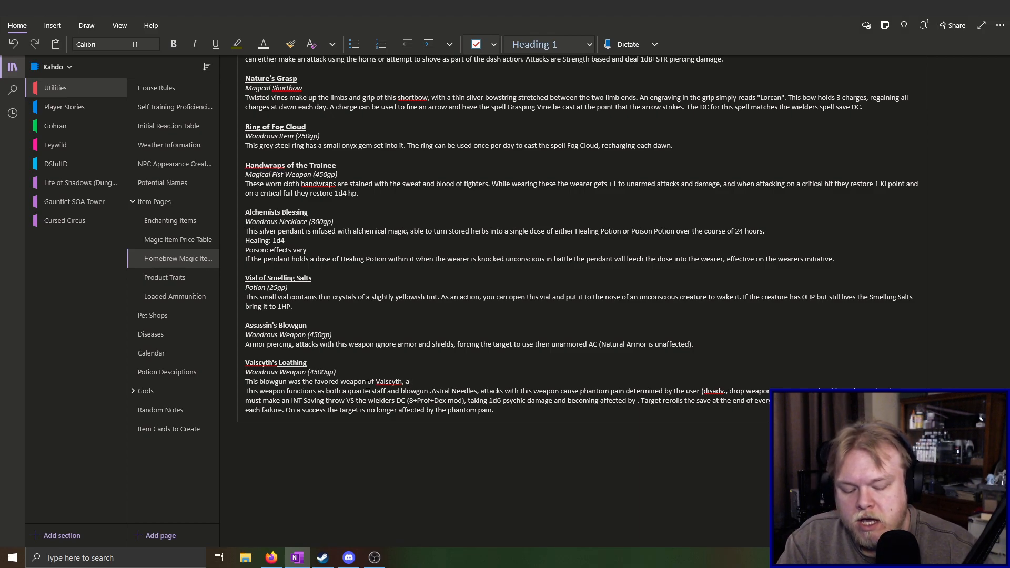
pyautogui.write('monk')
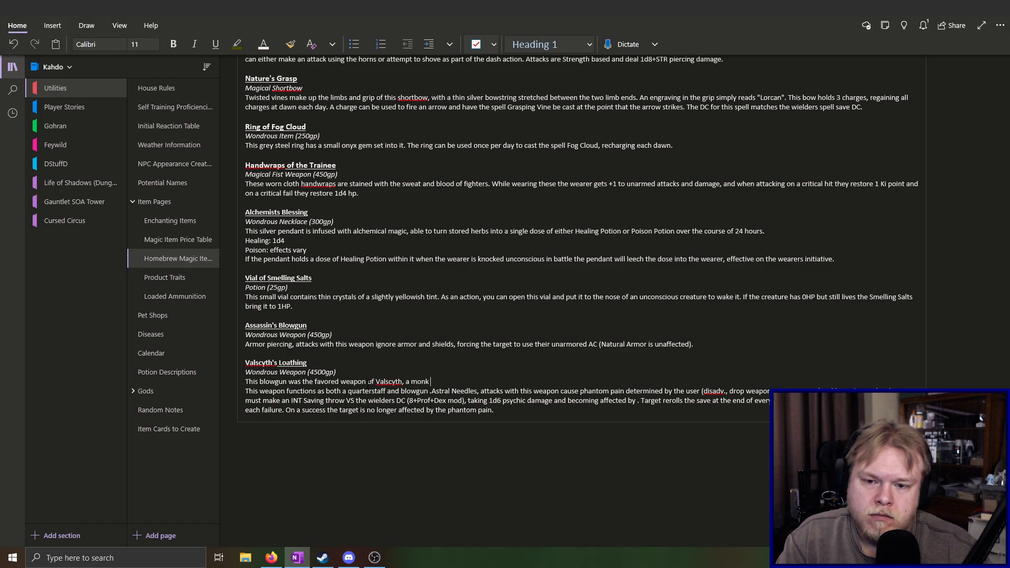
pyautogui.write(' traIN')
pyautogui.press('BackSpace')
pyautogui.press('BackSpace')
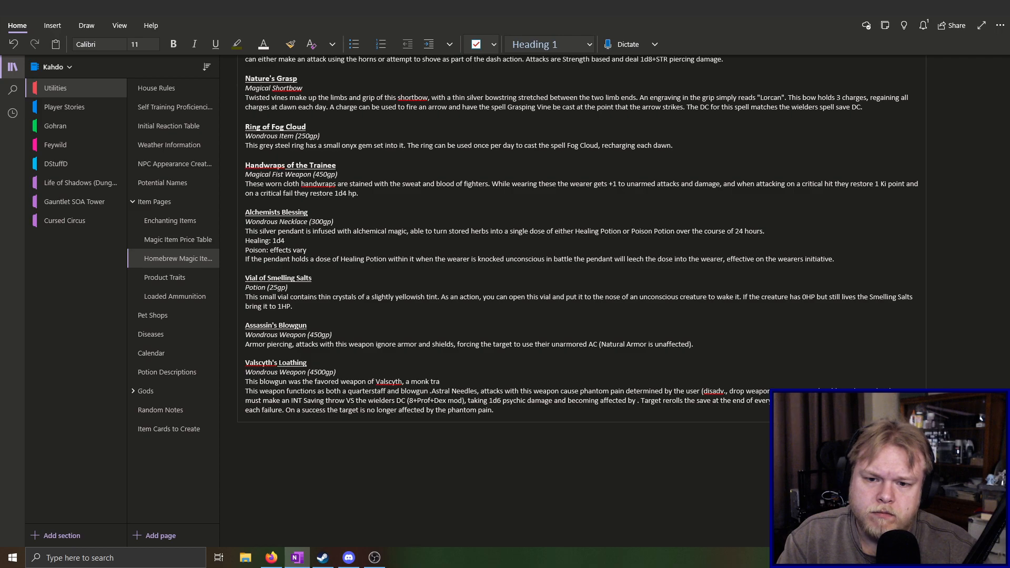
pyautogui.write('ined at the T')
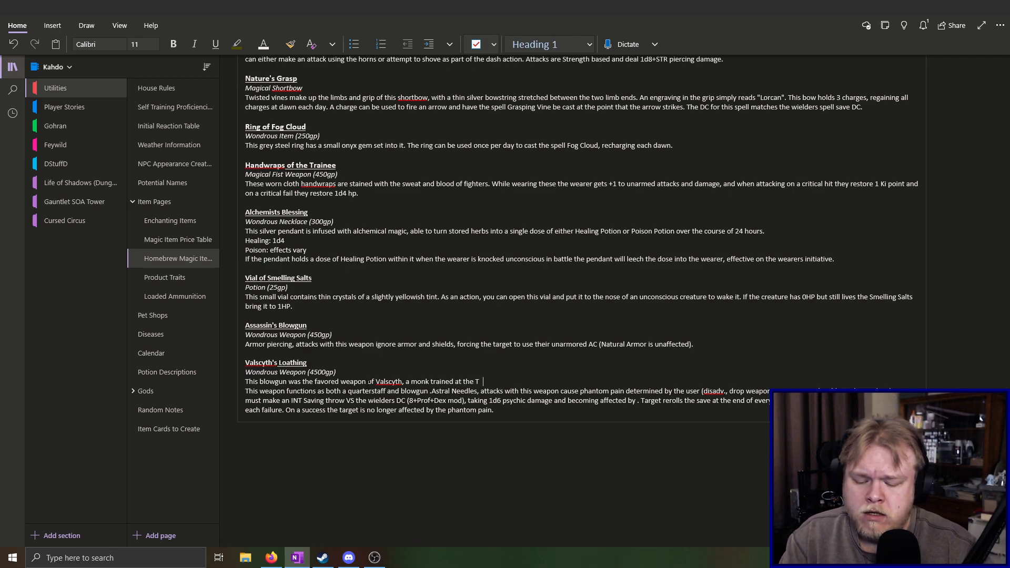
pyautogui.write('emple of the Wild Soul')
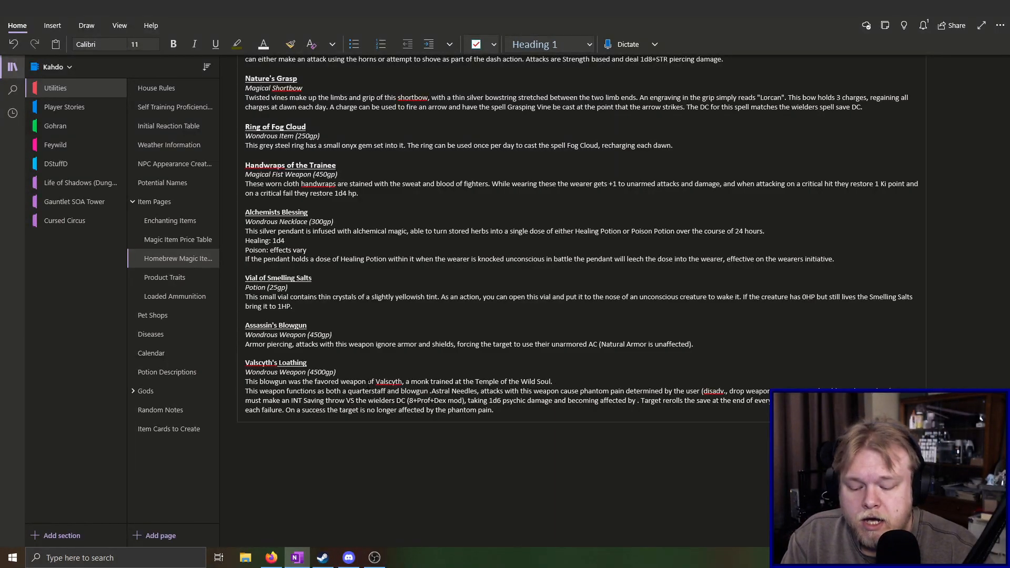
pyautogui.write('. Becoming')
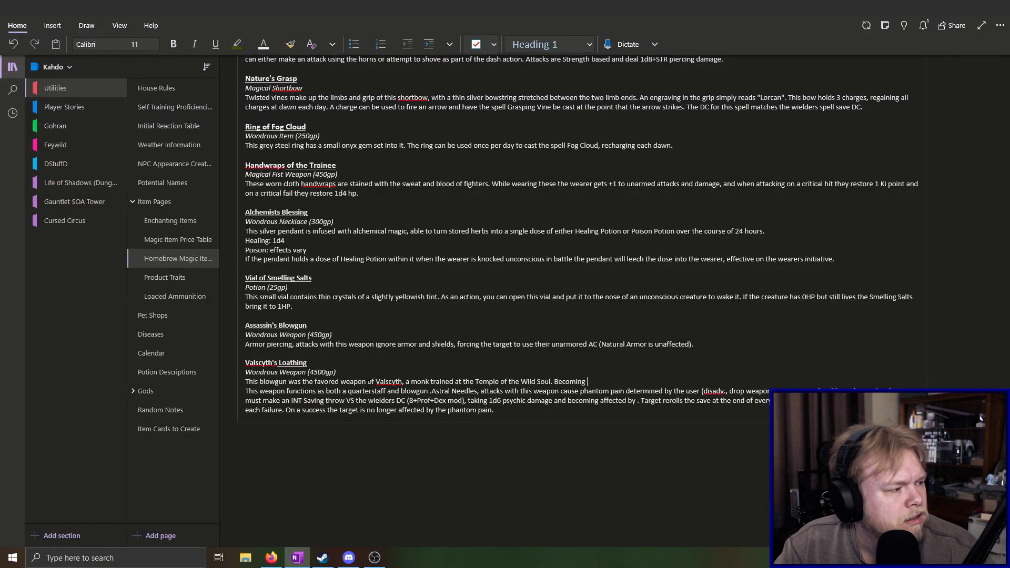
pyautogui.press('BackSpace')
pyautogui.press('BackSpace')
pyautogui.press('BackSpace')
pyautogui.press('BackSpace')
pyautogui.press('BackSpace')
pyautogui.press('BackSpace')
pyautogui.press('BackSpace')
pyautogui.press('BackSpace')
pyautogui.press('BackSpace')
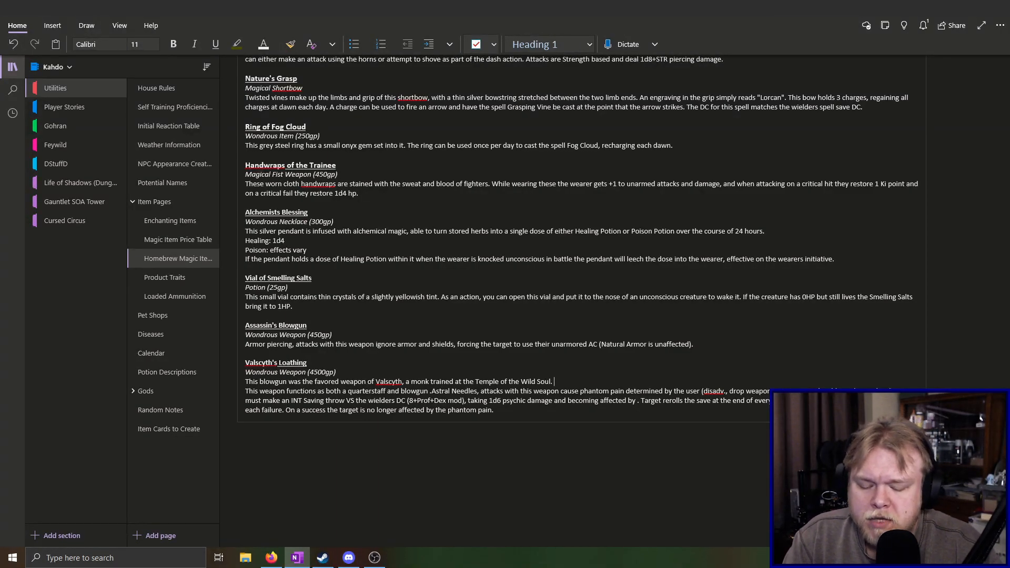
# Start a second sentence in the Valscyth's Loathing description reading "Due to a growing hatred in his heart"
pyautogui.write('Due to a')
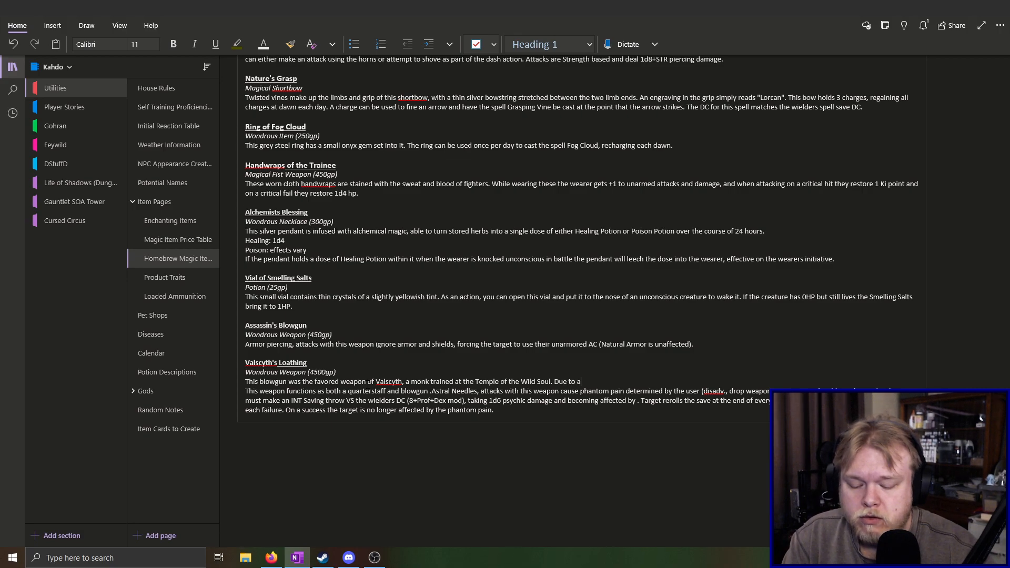
pyautogui.write(' growing hatred in his')
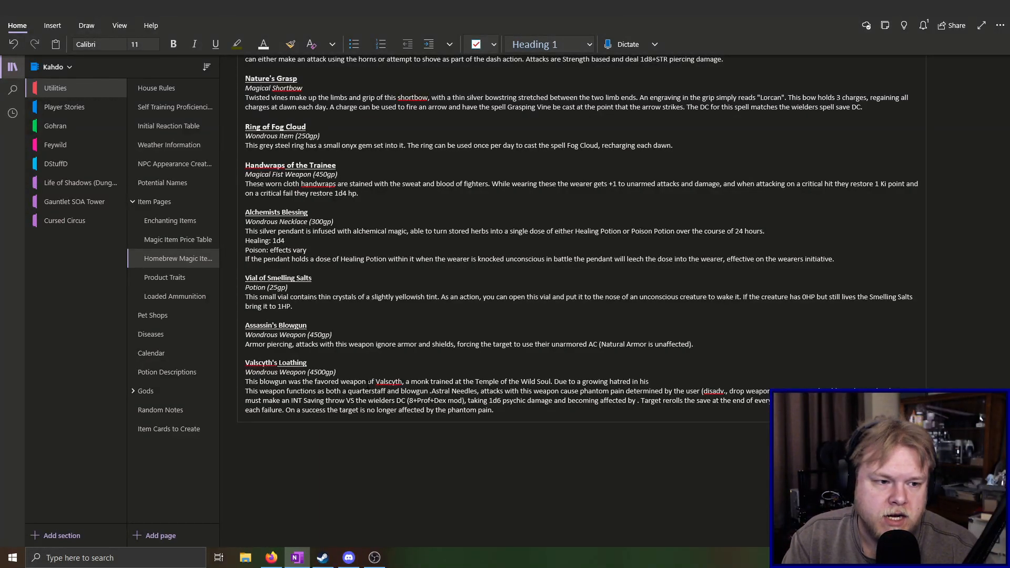
pyautogui.write(' heart')
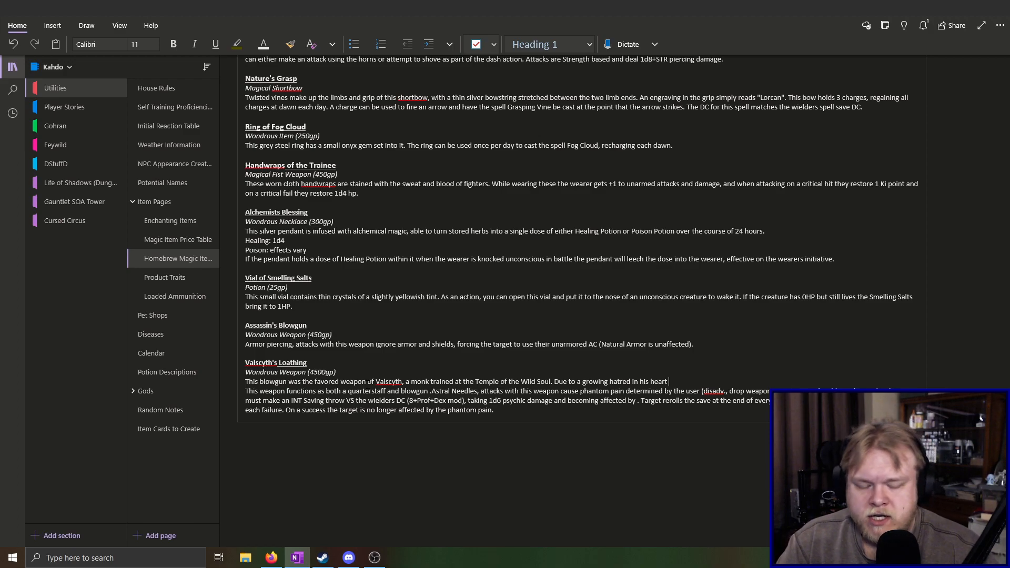
# Continue the description's second sentence with "he ended up using the Astral powers that he gained from his training at the temple"
pyautogui.write('he end')
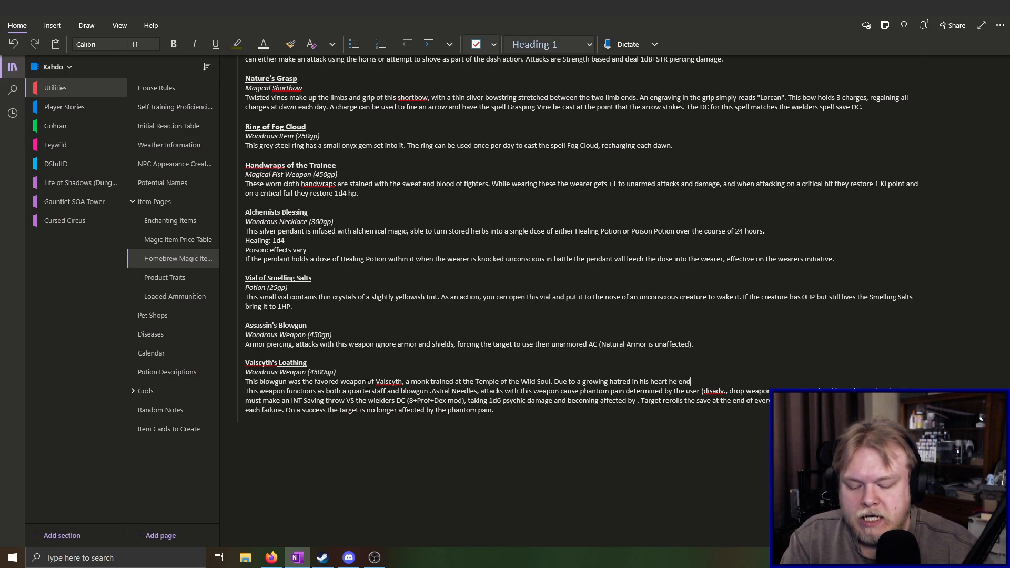
pyautogui.write('ed up using the ')
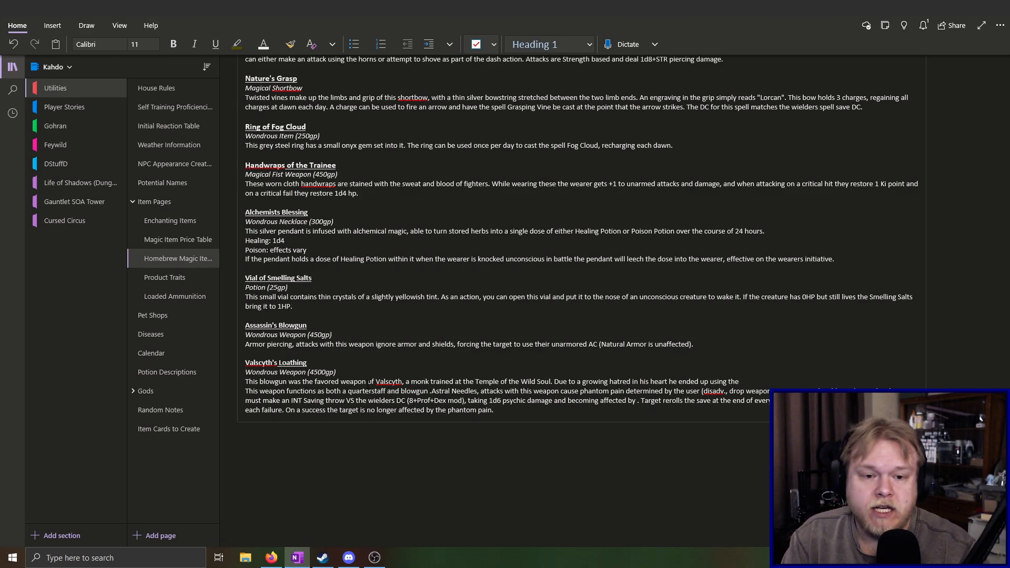
pyautogui.write('Astra')
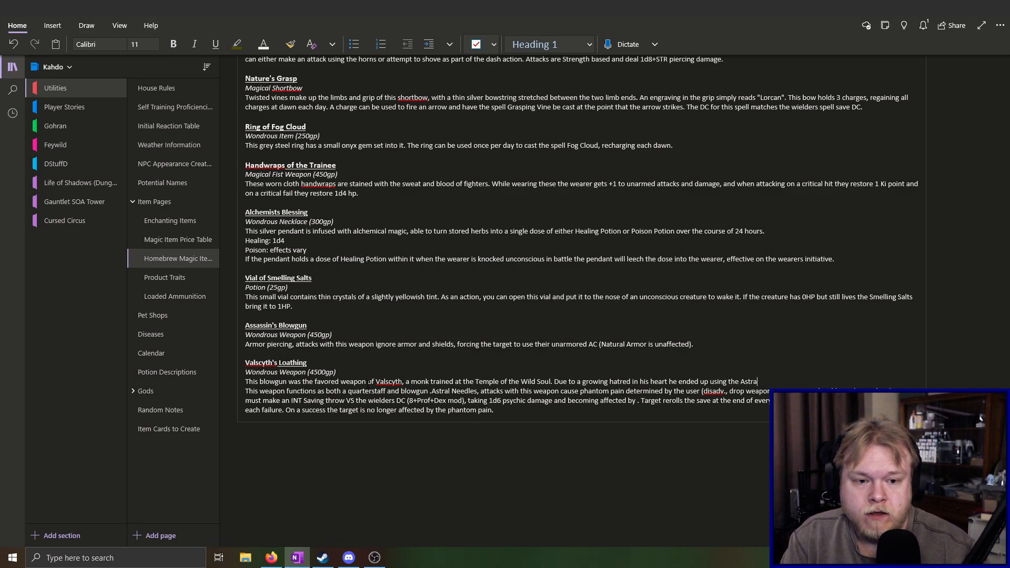
pyautogui.write('l powers that he gained from his training at the temp')
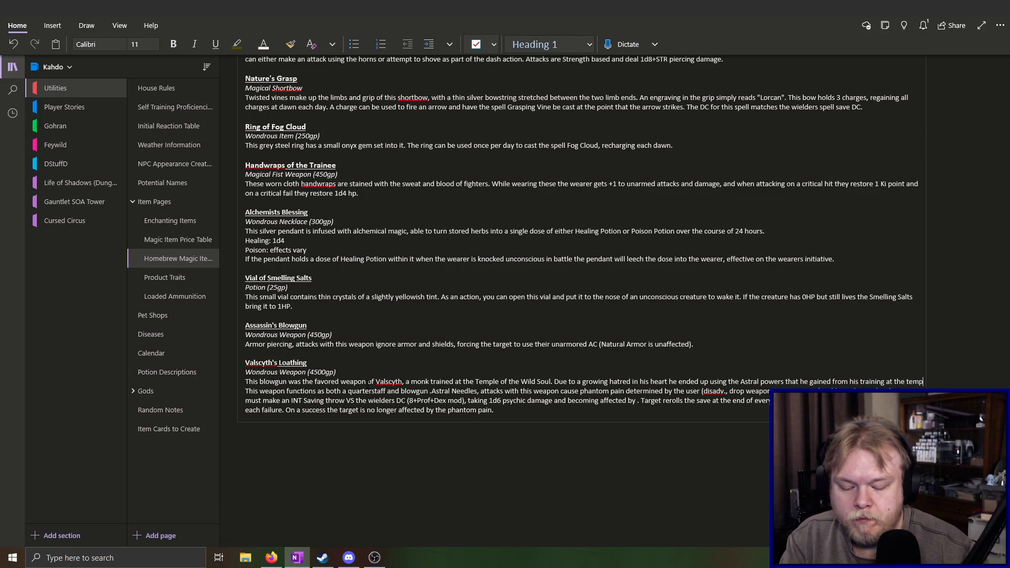
pyautogui.write('le to')
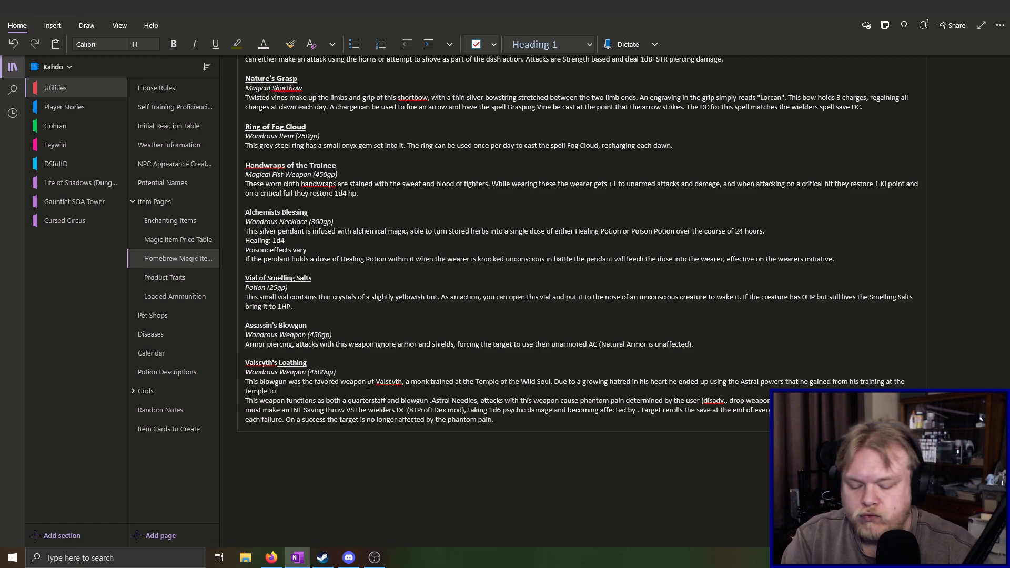
# Continue the second sentence of the Valscyth's Loathing description with "to take out his frustrations on others around him,"
pyautogui.write('ake out')
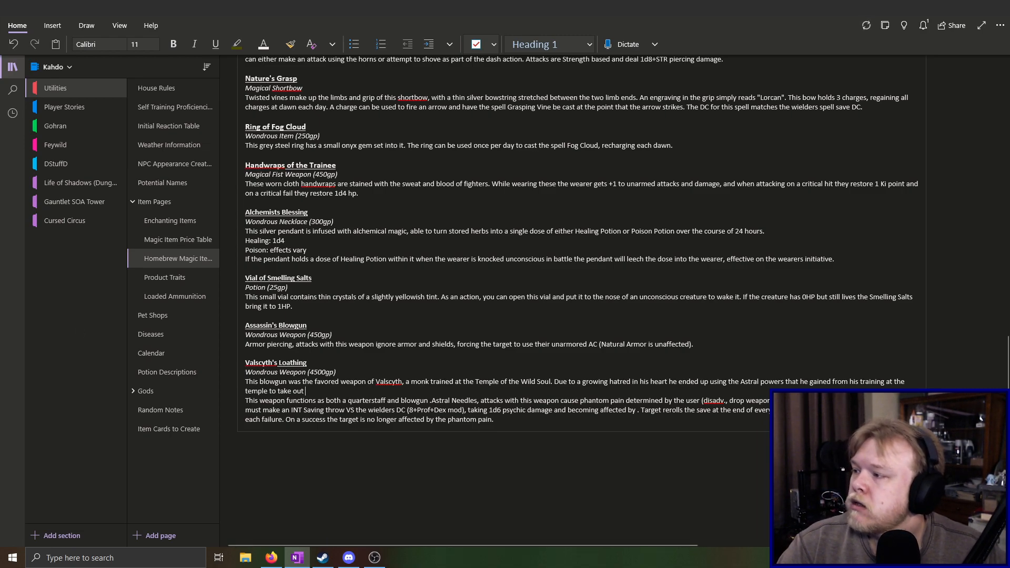
pyautogui.hotkey('alt', 'Tab')
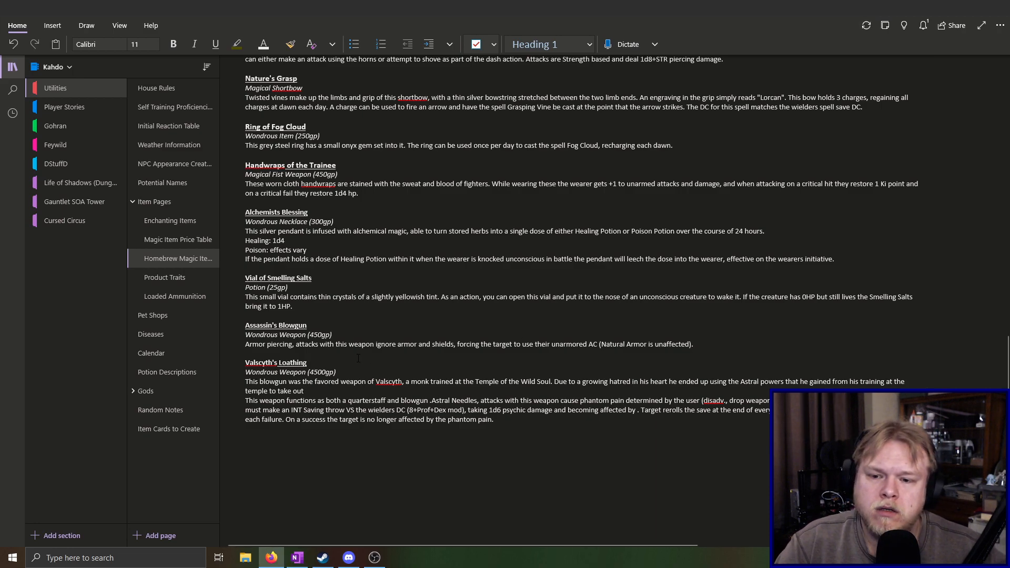
pyautogui.click(335, 392)
pyautogui.write('his ')
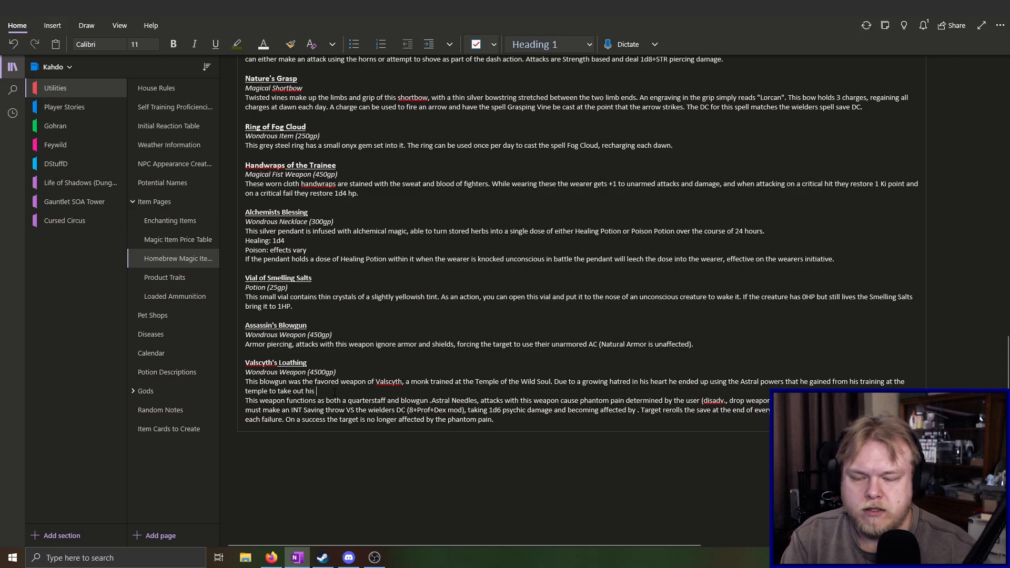
pyautogui.write('frustra')
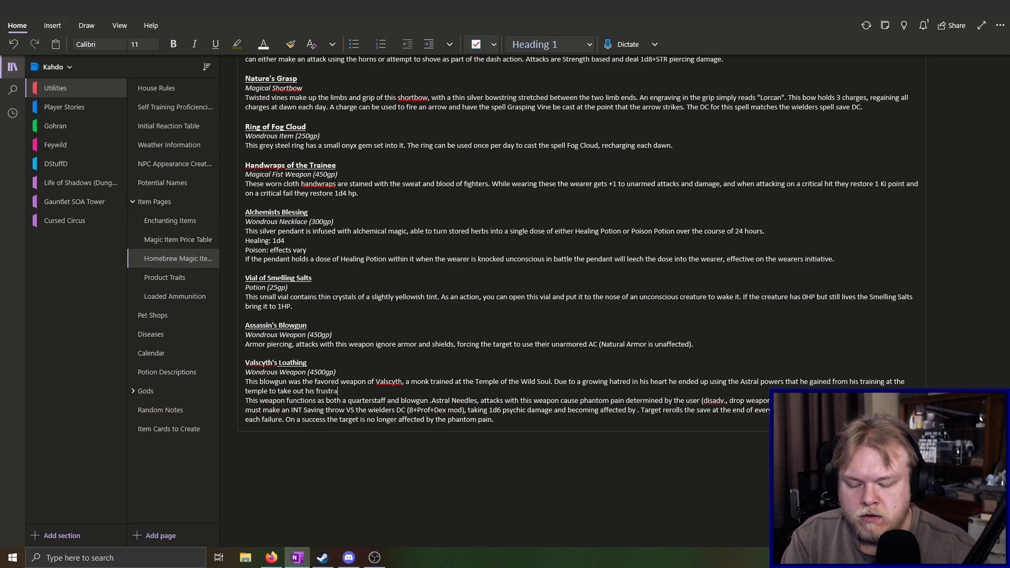
pyautogui.write('tions o')
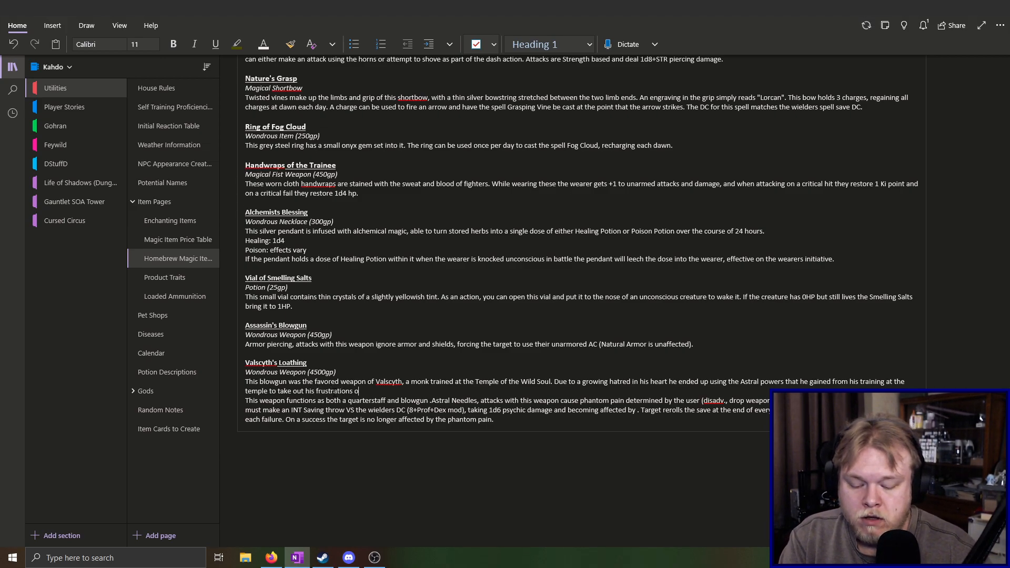
pyautogui.write('n ot')
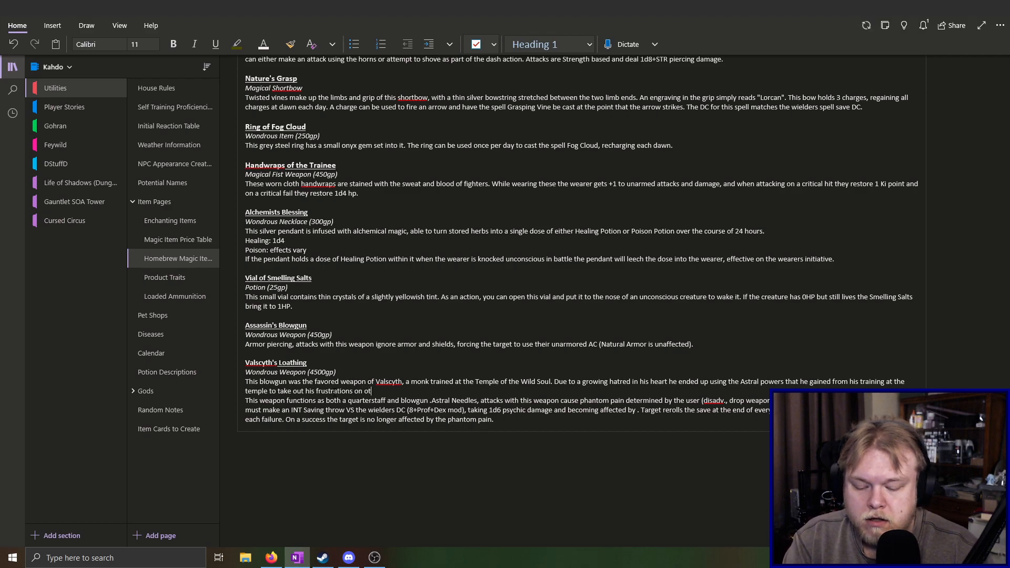
pyautogui.write('hers around him,')
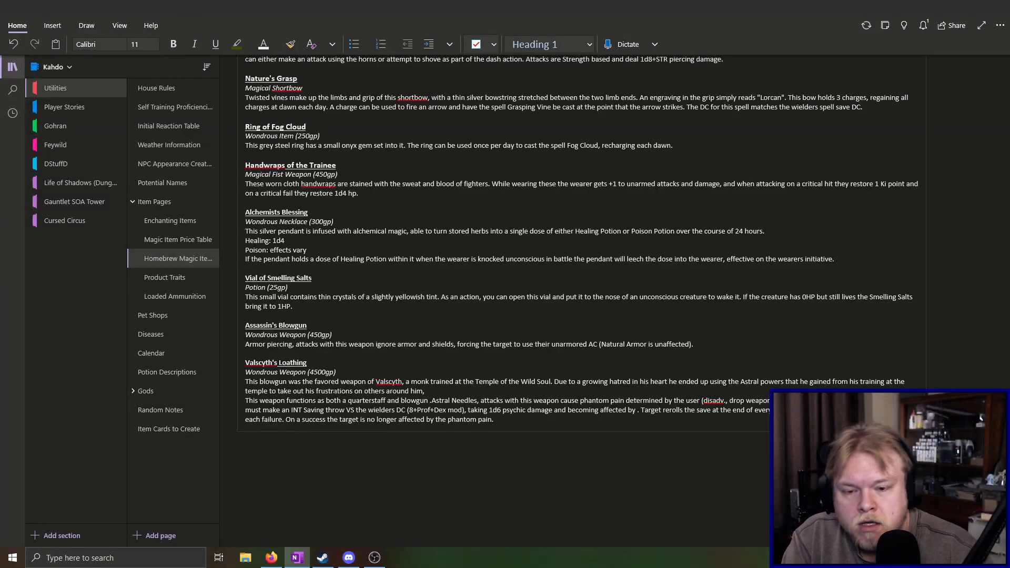
# Finish the second sentence of the Valscyth's Loathing description with "the dart pole becoming a focus for that power."
pyautogui.write('the ')
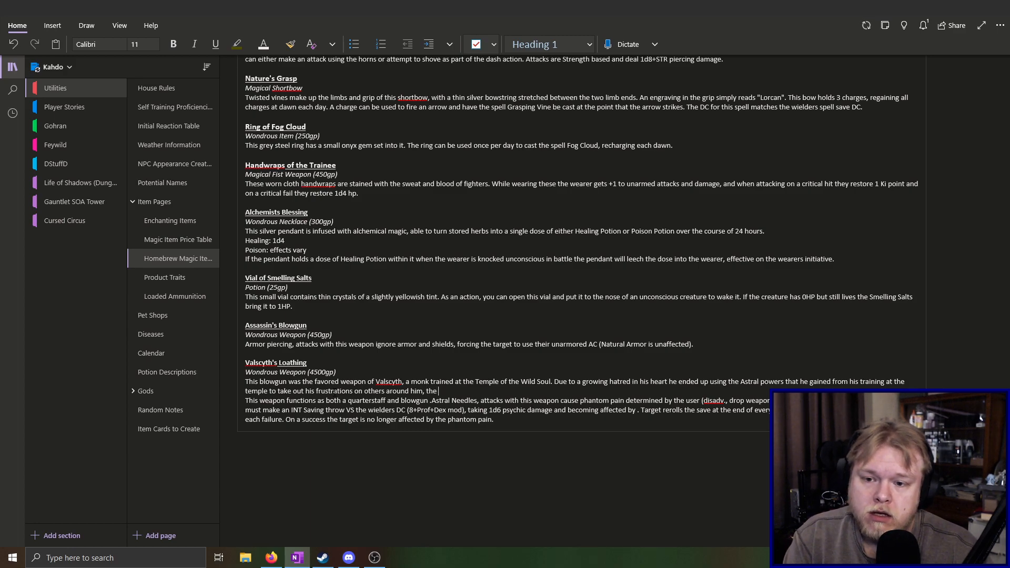
pyautogui.write('dart pol')
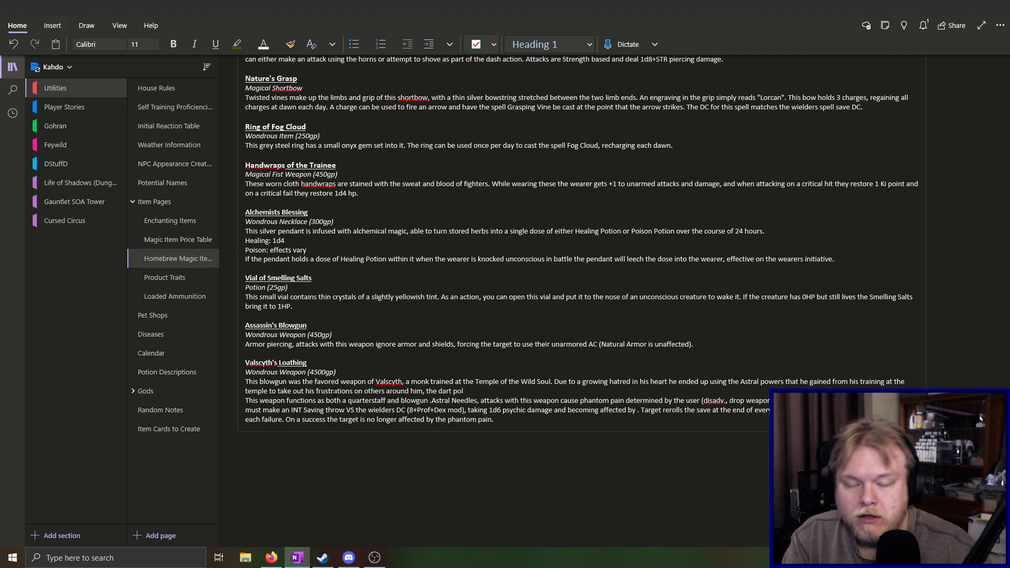
pyautogui.write('e becom')
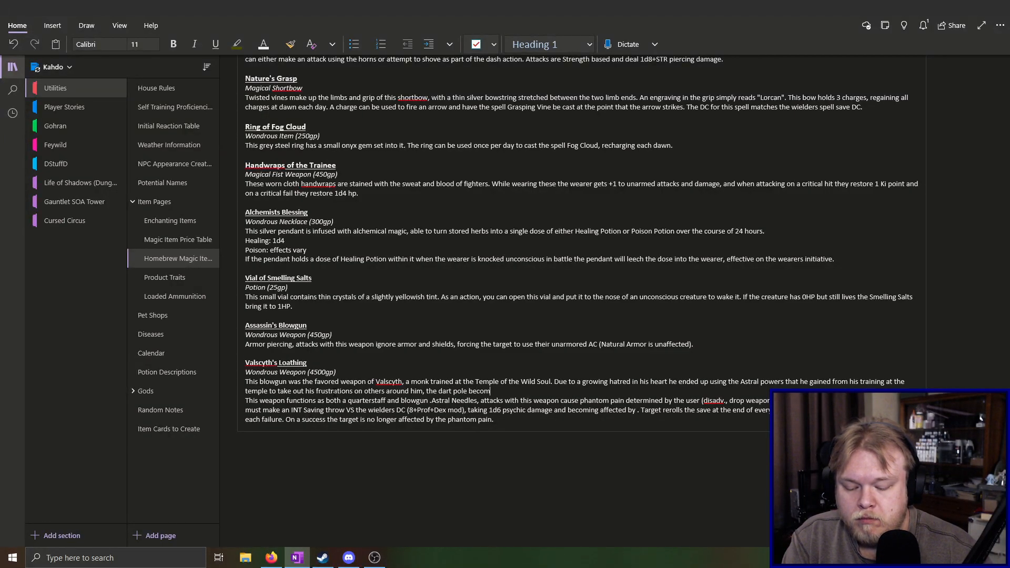
pyautogui.write('ing a focus for that power.')
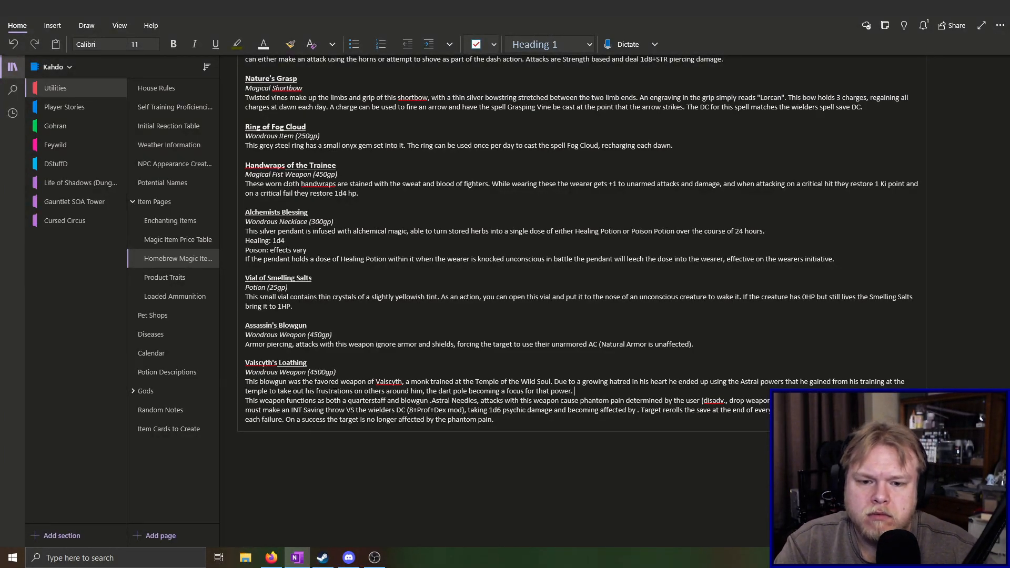
pyautogui.press('Return')
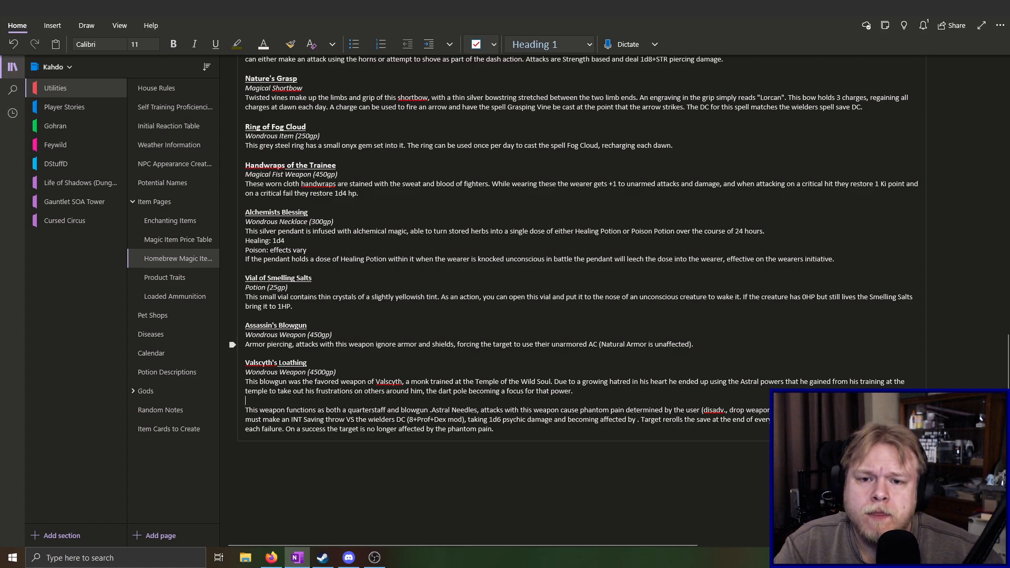
pyautogui.press('BackSpace')
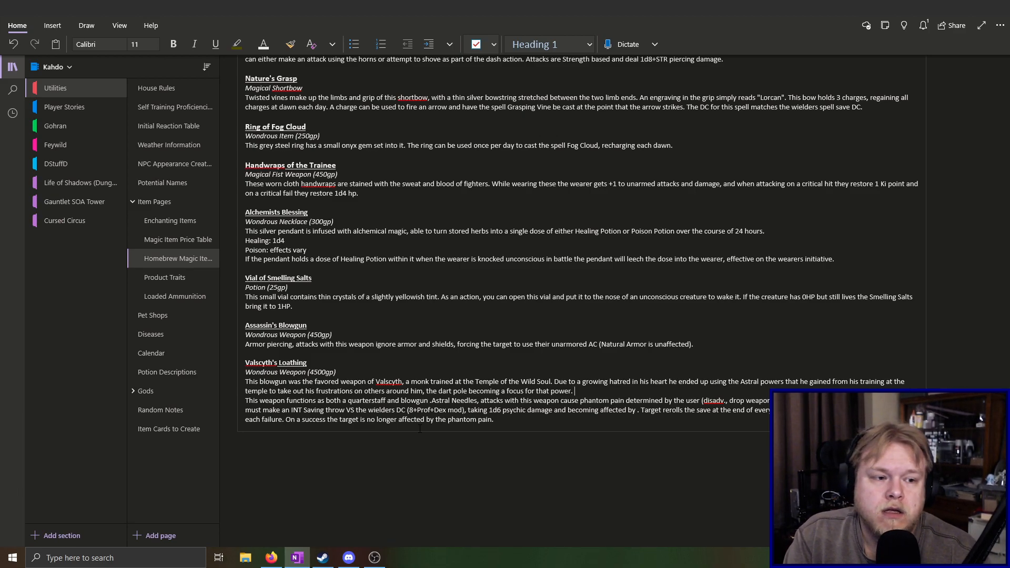
# Start a third sentence in the Valscyth's Loathing description reading "The pole appears to be made of a"
pyautogui.write('Th')
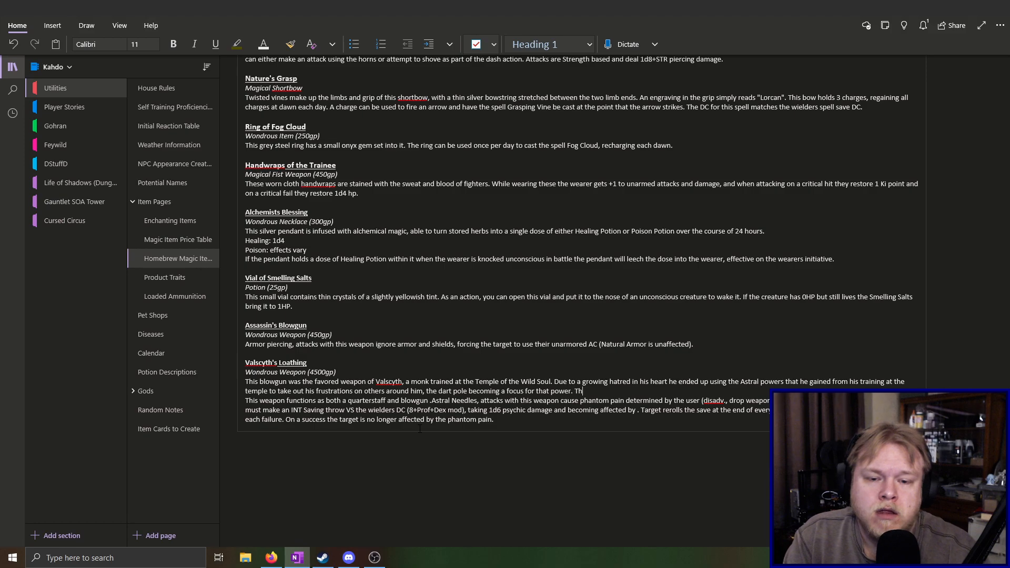
pyautogui.write('e pole is ')
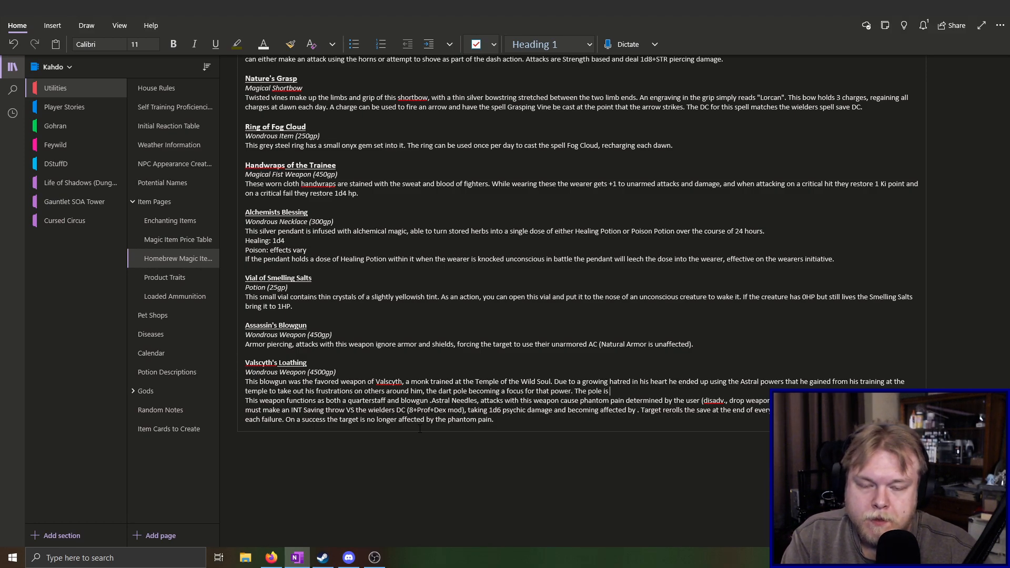
pyautogui.press('BackSpace')
pyautogui.press('BackSpace')
pyautogui.press('BackSpace')
pyautogui.write('ap')
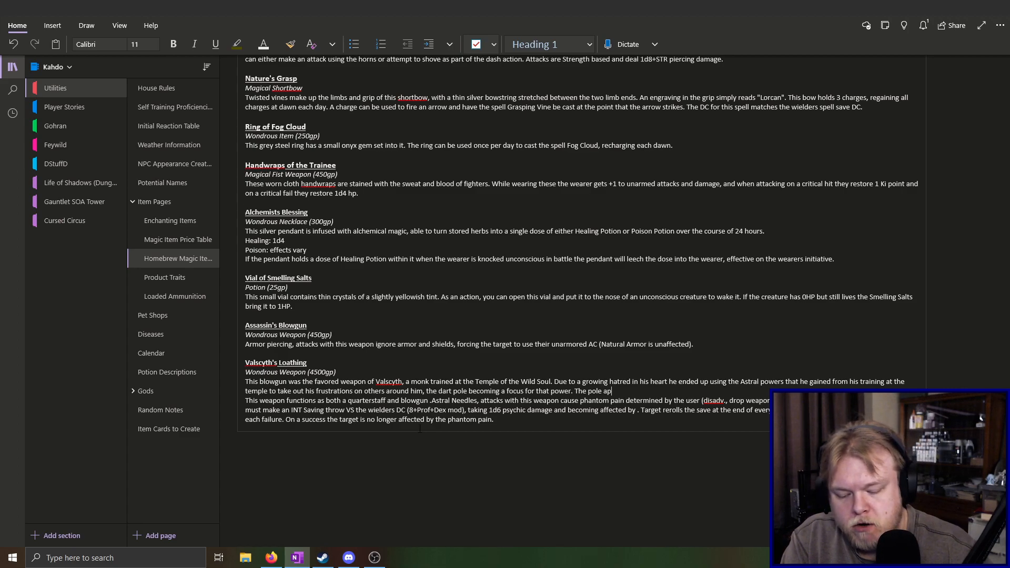
pyautogui.write('pears to be')
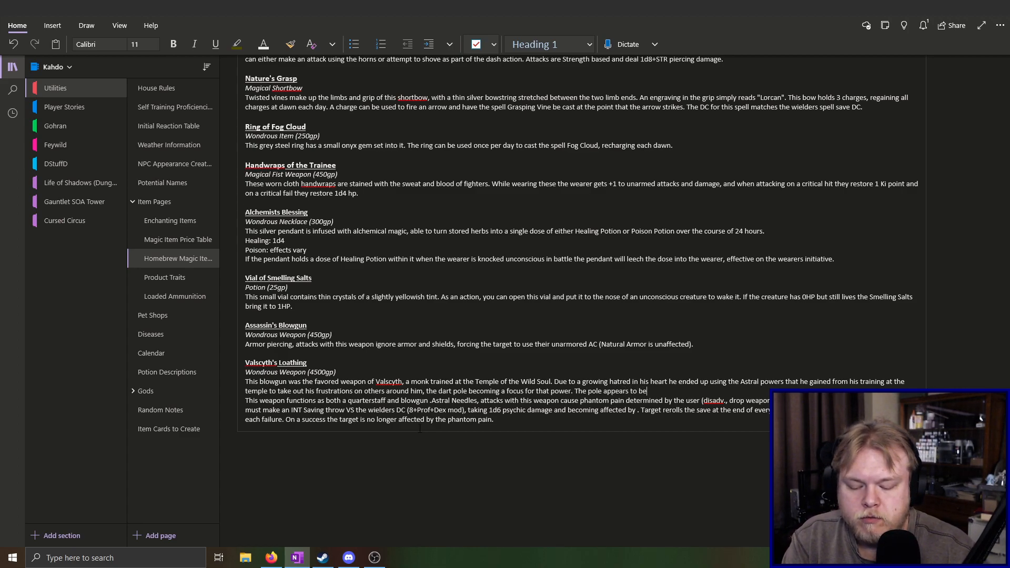
pyautogui.write(' made of a')
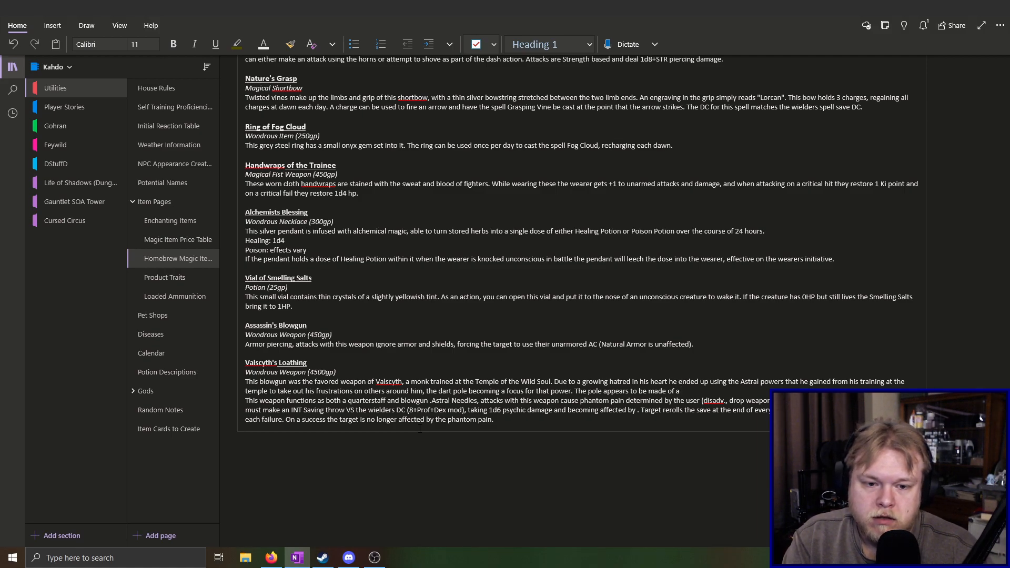
# Continue the third sentence about the pole's material with "dense, rigid, wood with a ho"
pyautogui.write('dens')
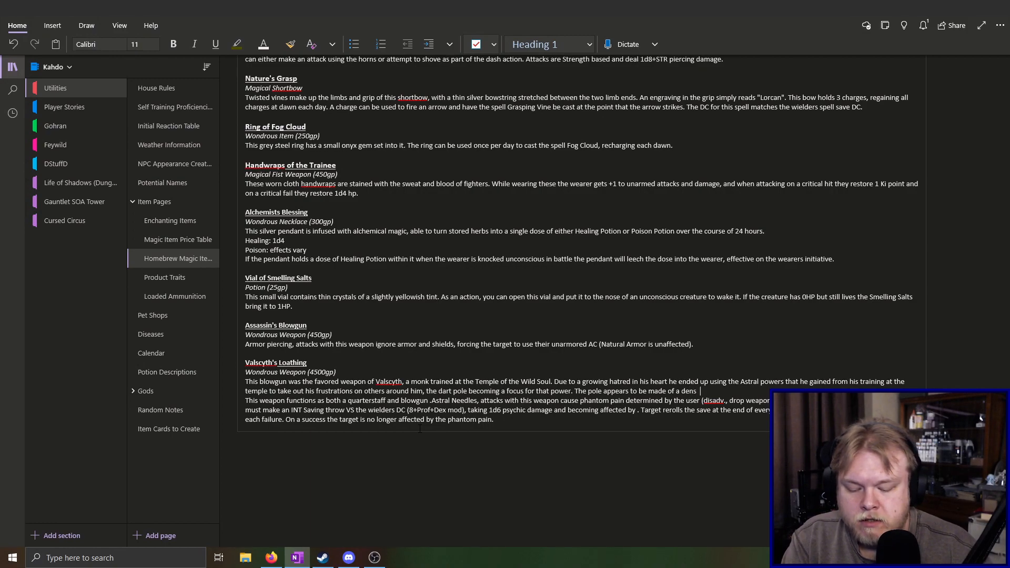
pyautogui.write('e, rigids')
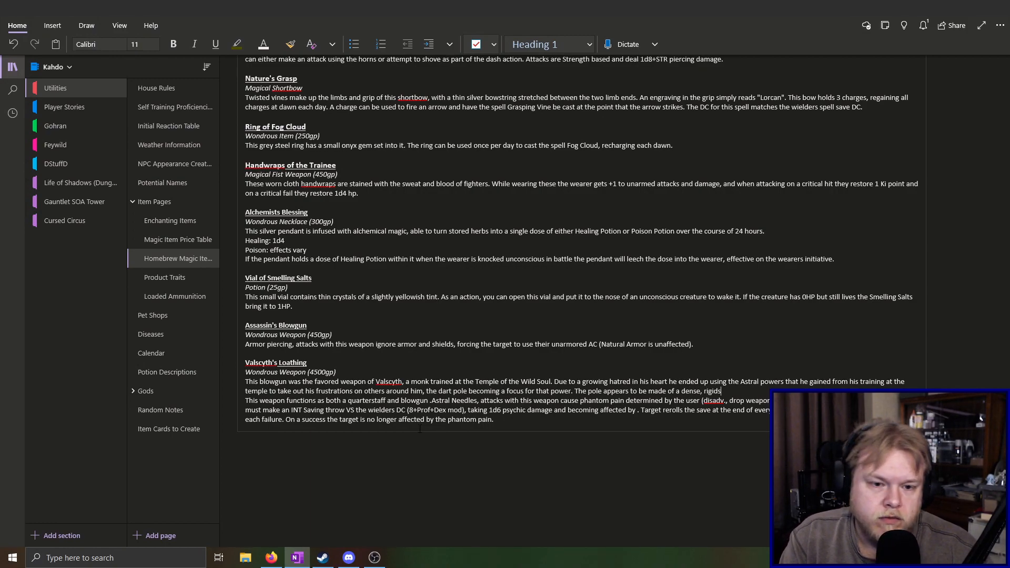
pyautogui.press('BackSpace')
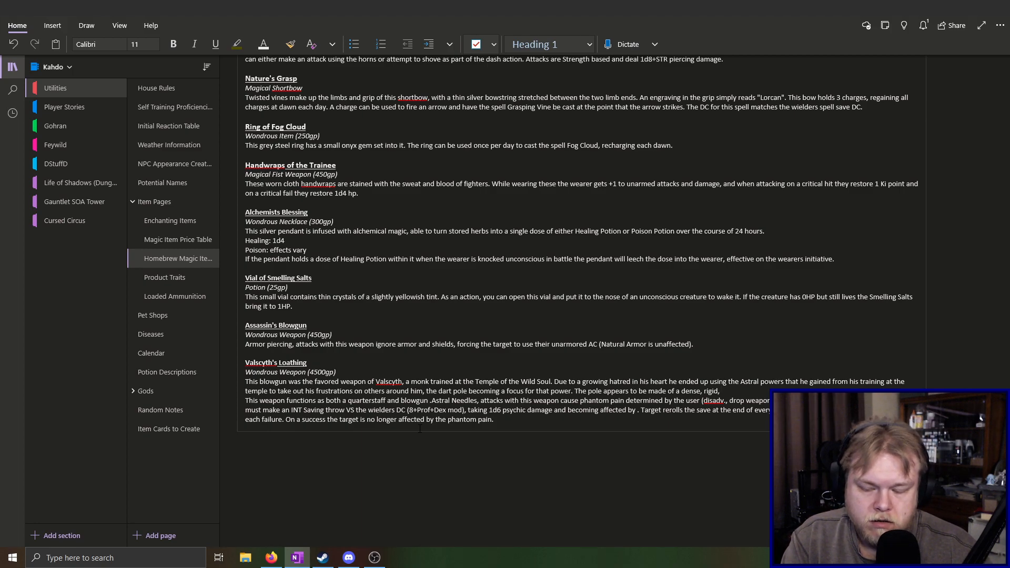
pyautogui.write(', wood')
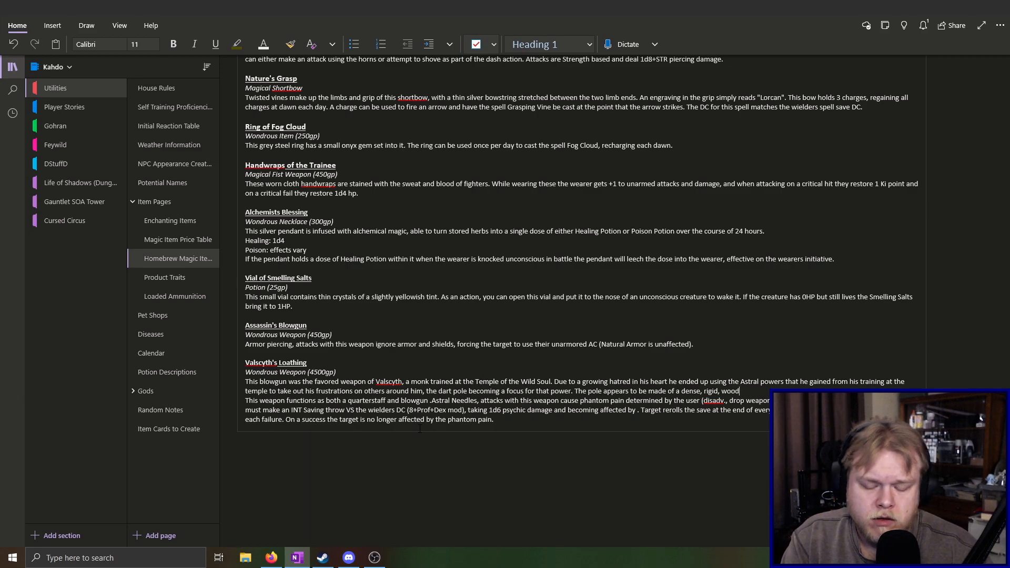
pyautogui.write('with a')
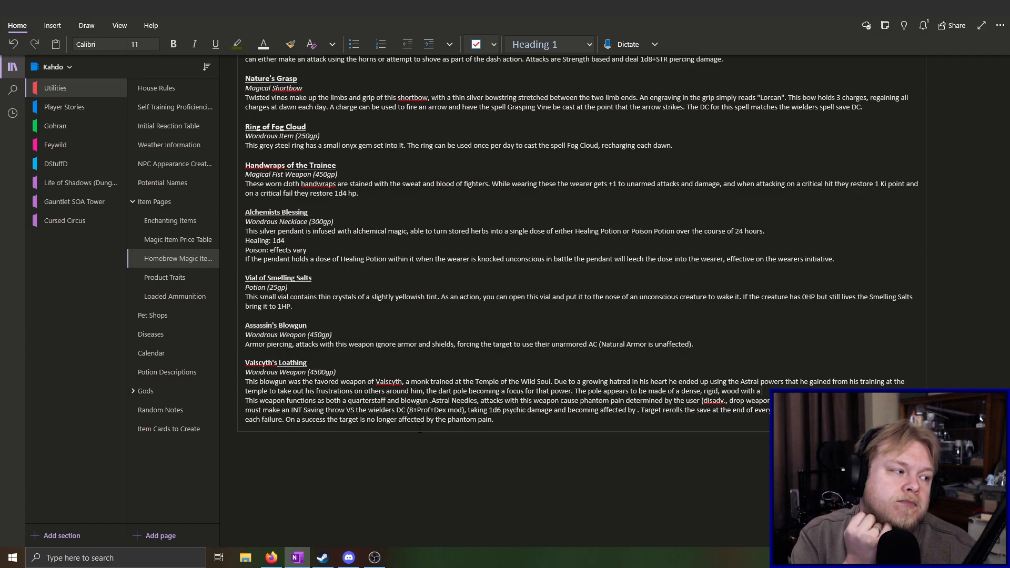
pyautogui.write('ho')
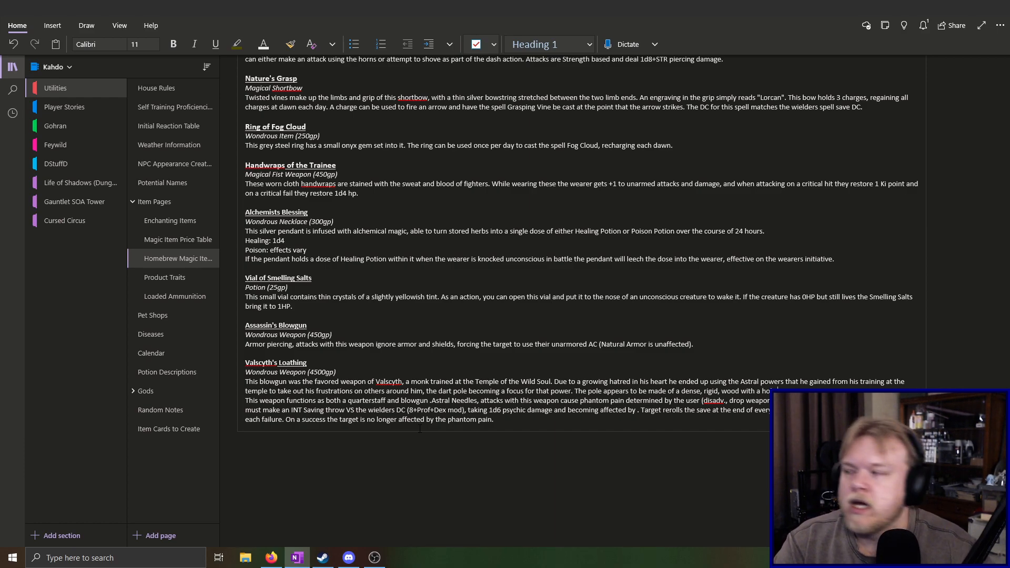
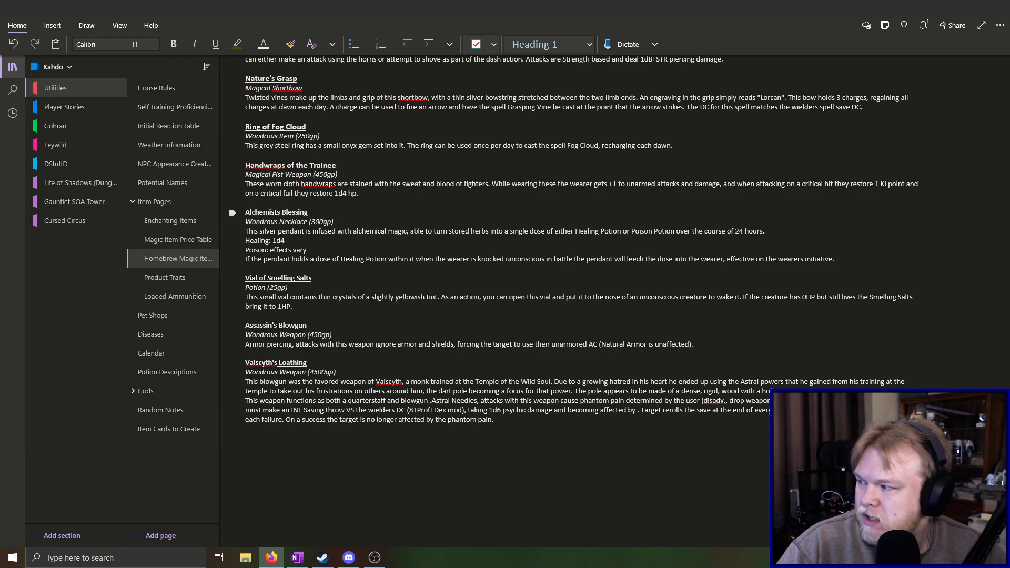
# Continue the third sentence of the Valscyth's Loathing description with "with red and grey ribbons"
pyautogui.click(795, 388)
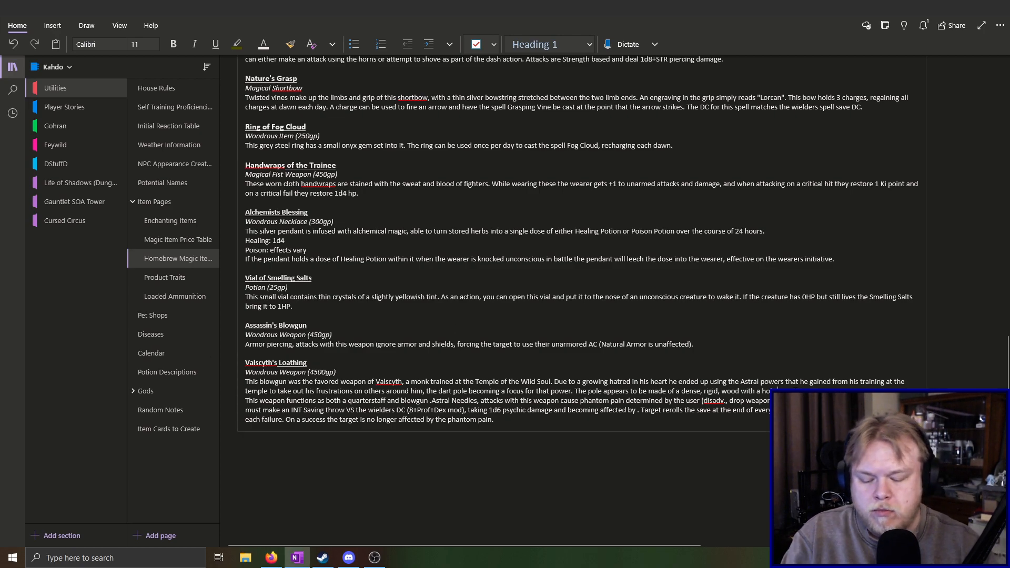
pyautogui.write('from')
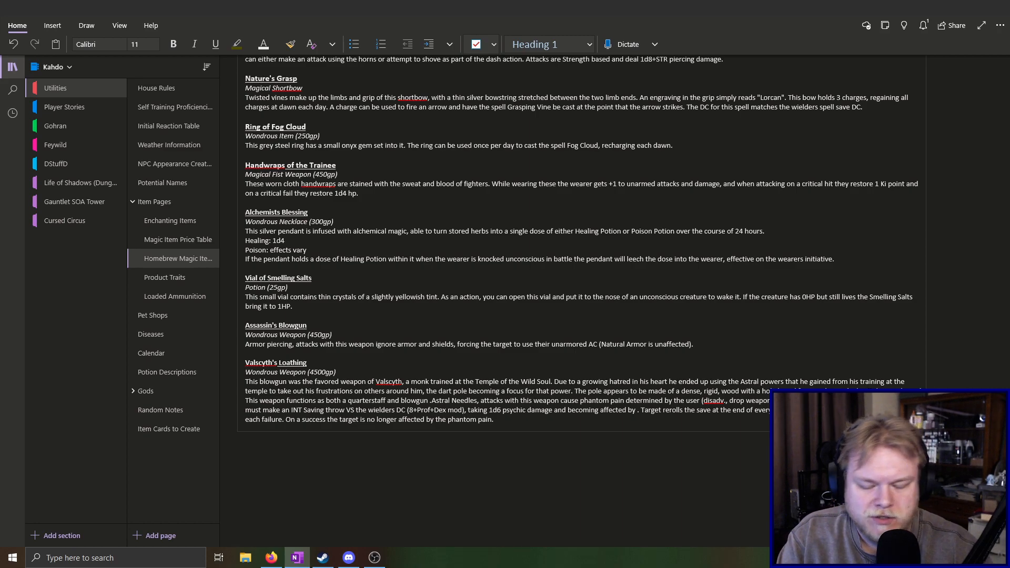
pyautogui.write('with')
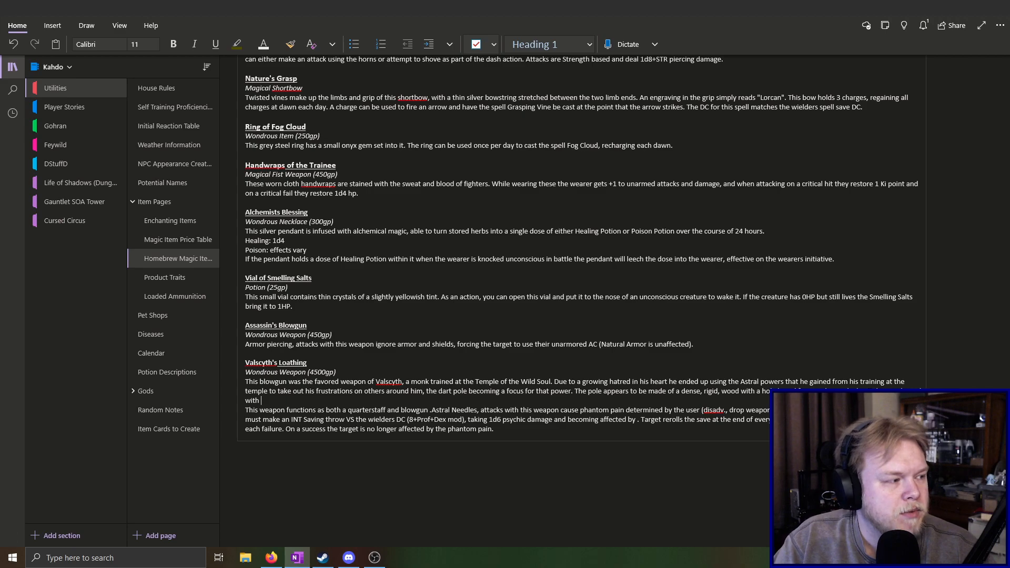
pyautogui.write(' red and gre')
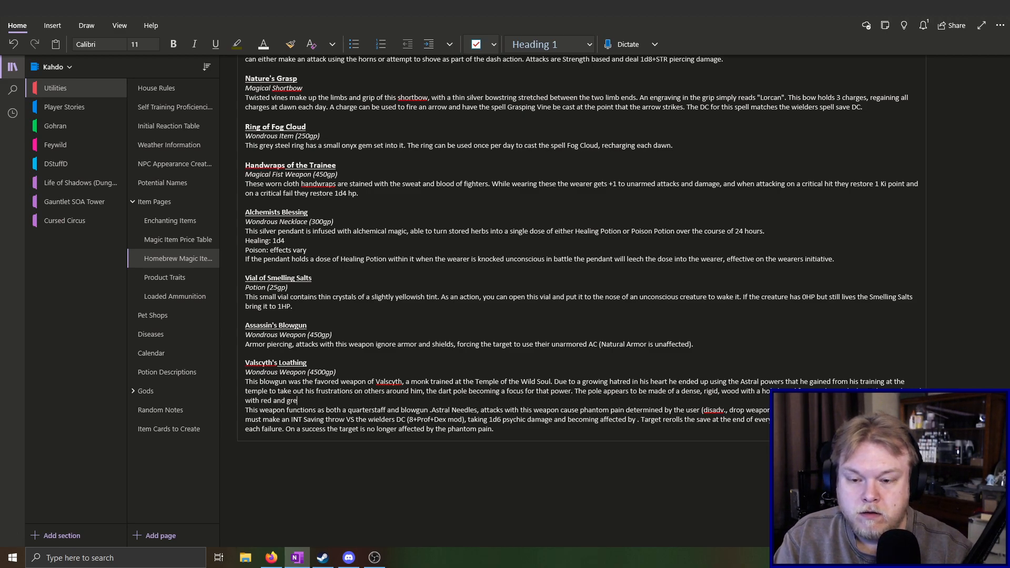
pyautogui.write('y ri')
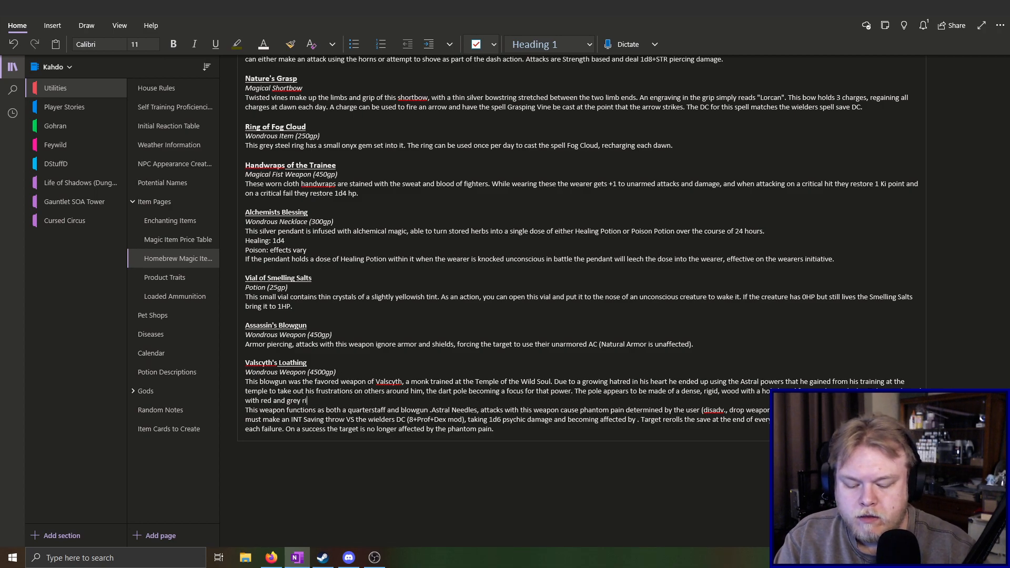
pyautogui.write('bbons')
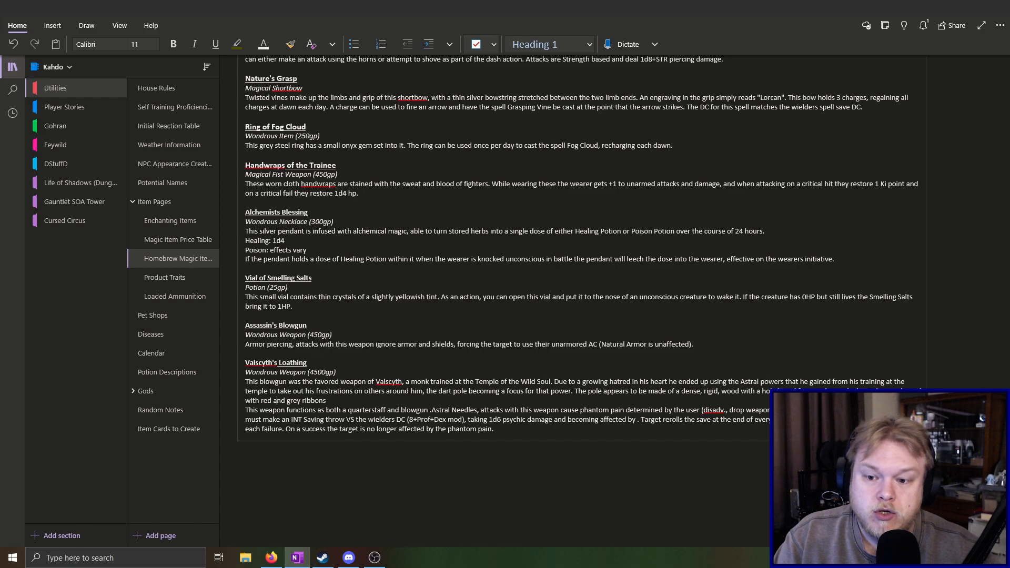
pyautogui.write('short')
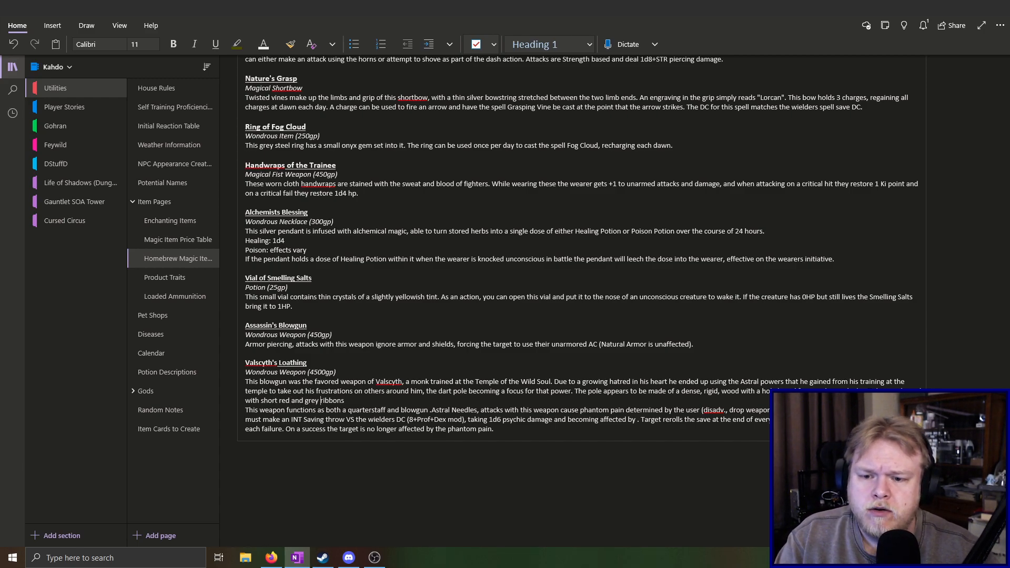
# Insert "short" before "red and grey" in the pole description and replace the word "ribbons" with "cord"
pyautogui.press('BackSpace')
pyautogui.press('BackSpace')
pyautogui.press('BackSpace')
pyautogui.press('BackSpace')
pyautogui.press('BackSpace')
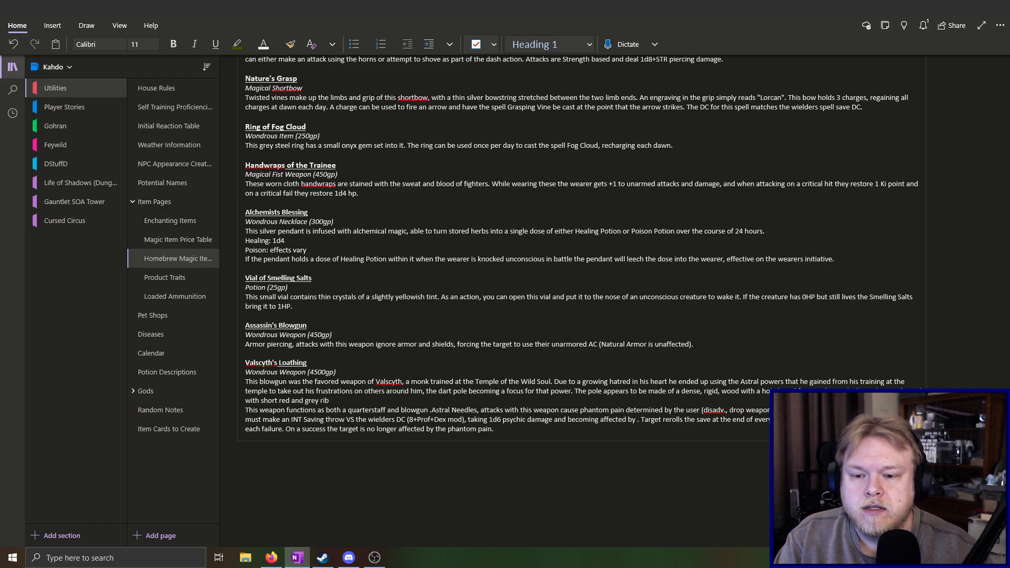
pyautogui.write('cord')
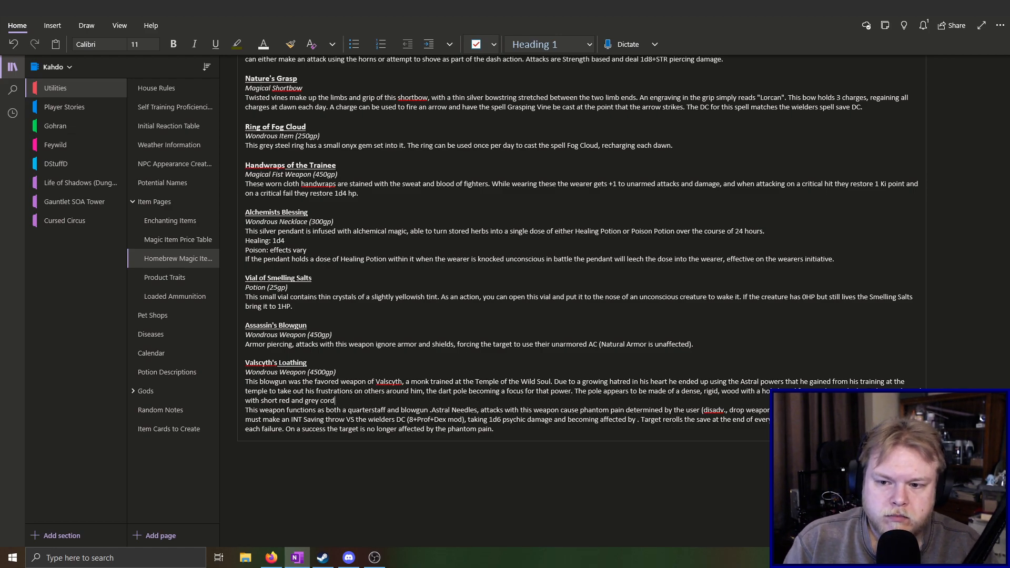
# Continue the pole sentence with ", and the body of the pole is", dropping the trial wording "inscribed with"
pyautogui.write('and the')
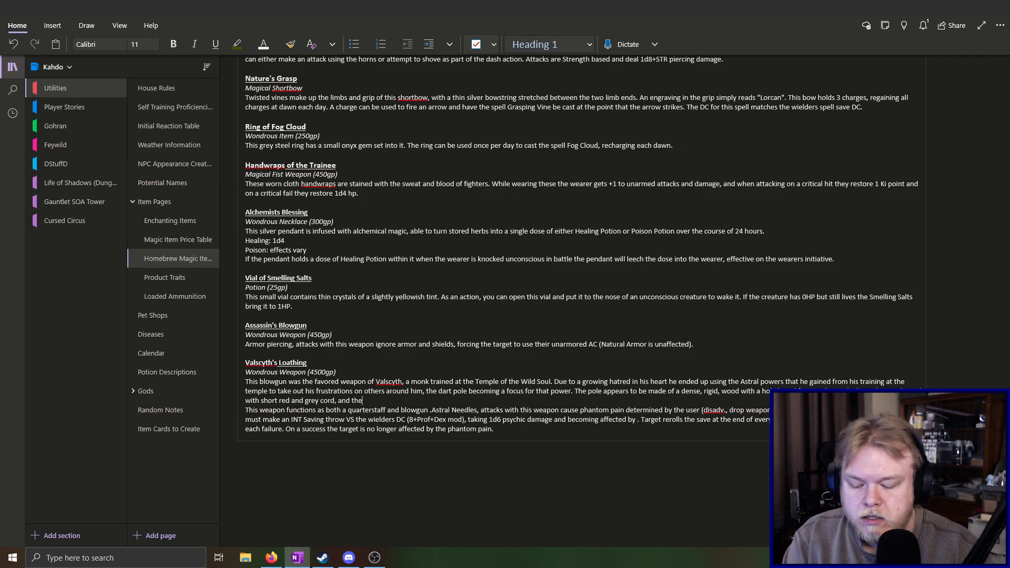
pyautogui.write(' body of the')
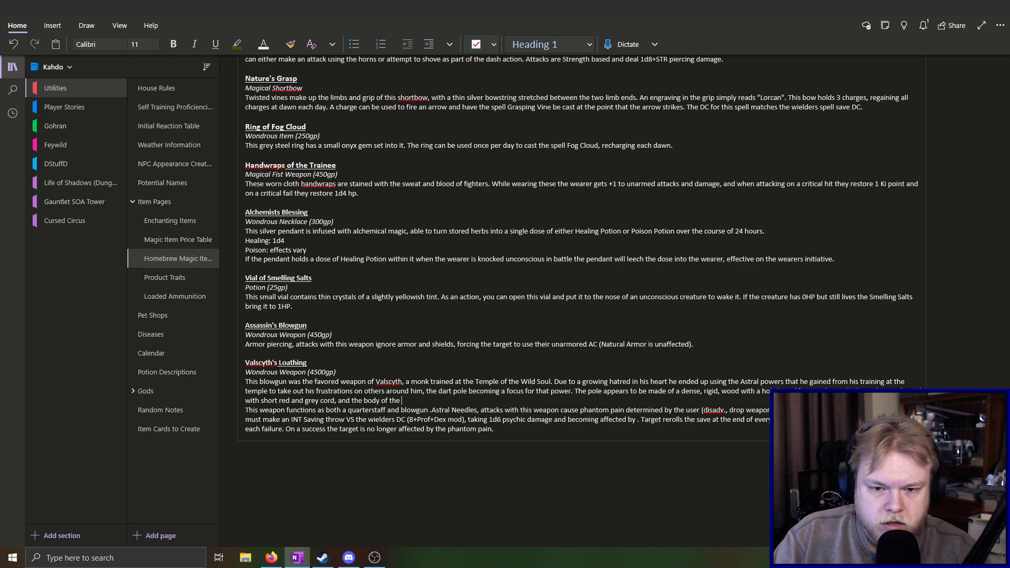
pyautogui.write(' pole ')
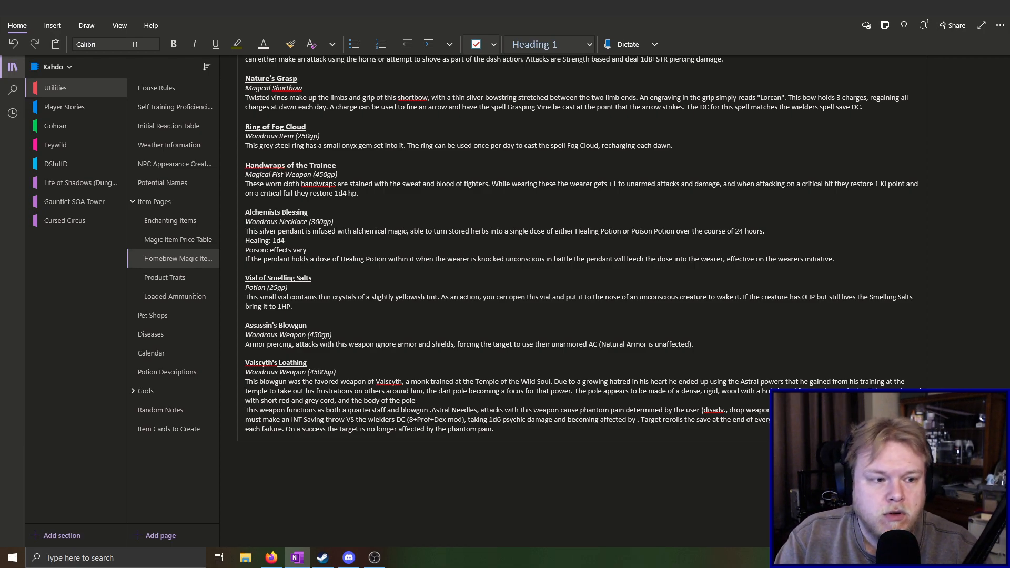
pyautogui.write('is inscribed with')
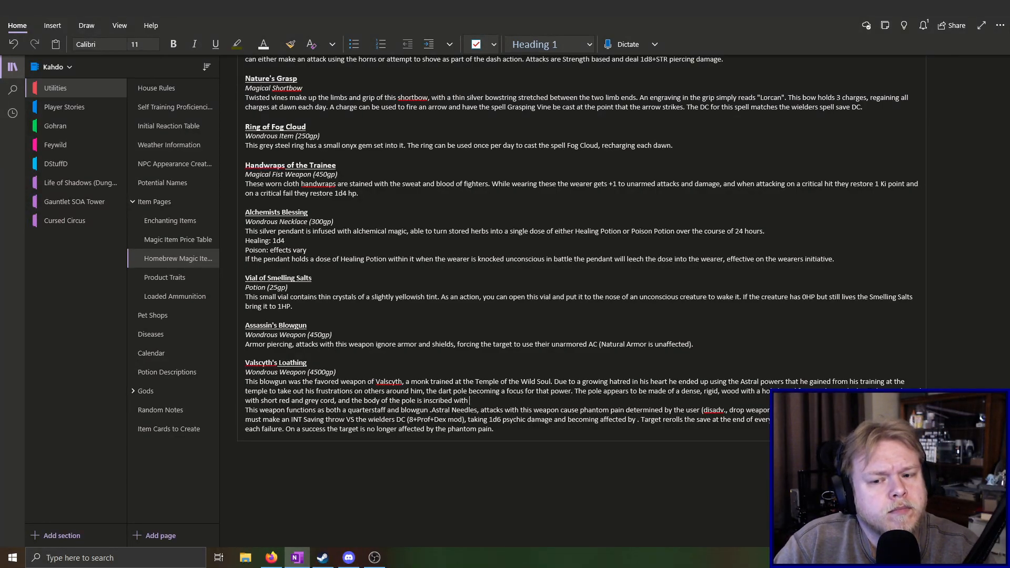
pyautogui.press('BackSpace')
pyautogui.press('BackSpace')
pyautogui.press('BackSpace')
pyautogui.press('BackSpace')
pyautogui.press('BackSpace')
pyautogui.press('BackSpace')
pyautogui.press('BackSpace')
pyautogui.press('BackSpace')
pyautogui.press('BackSpace')
pyautogui.press('BackSpace')
pyautogui.press('BackSpace')
pyautogui.press('BackSpace')
pyautogui.press('BackSpace')
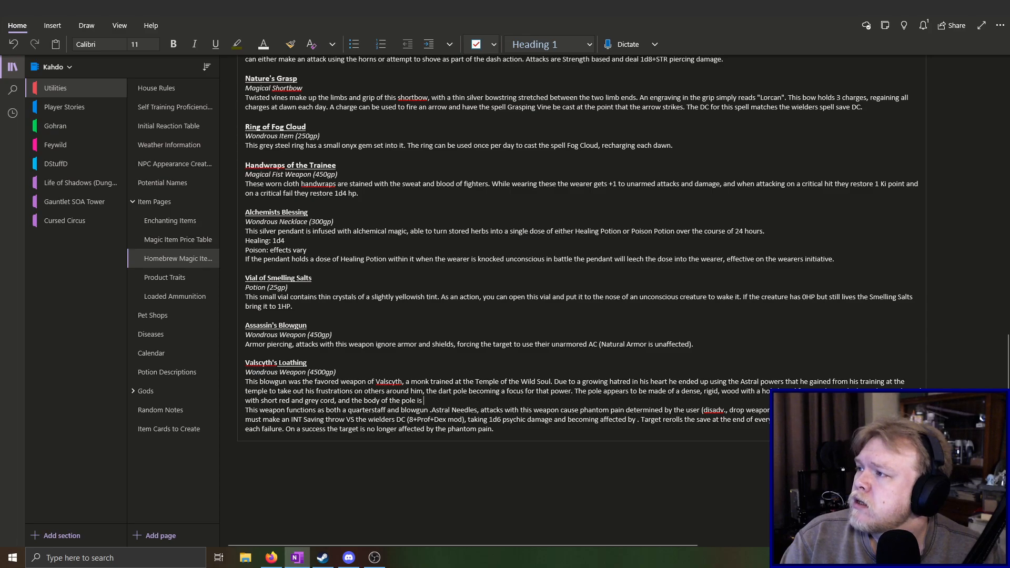
pyautogui.hotkey('alt', 'Tab')
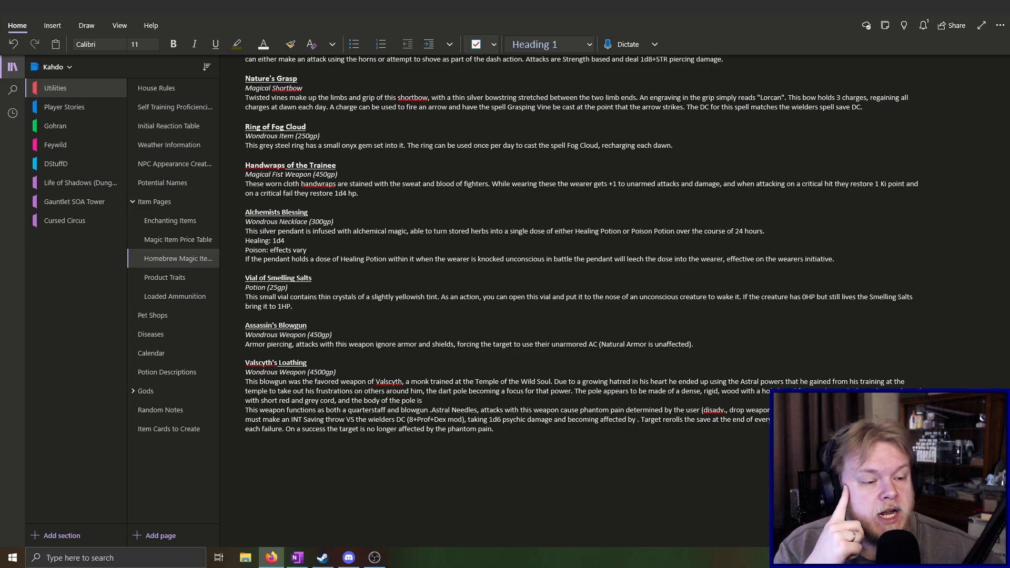
pyautogui.click(454, 401)
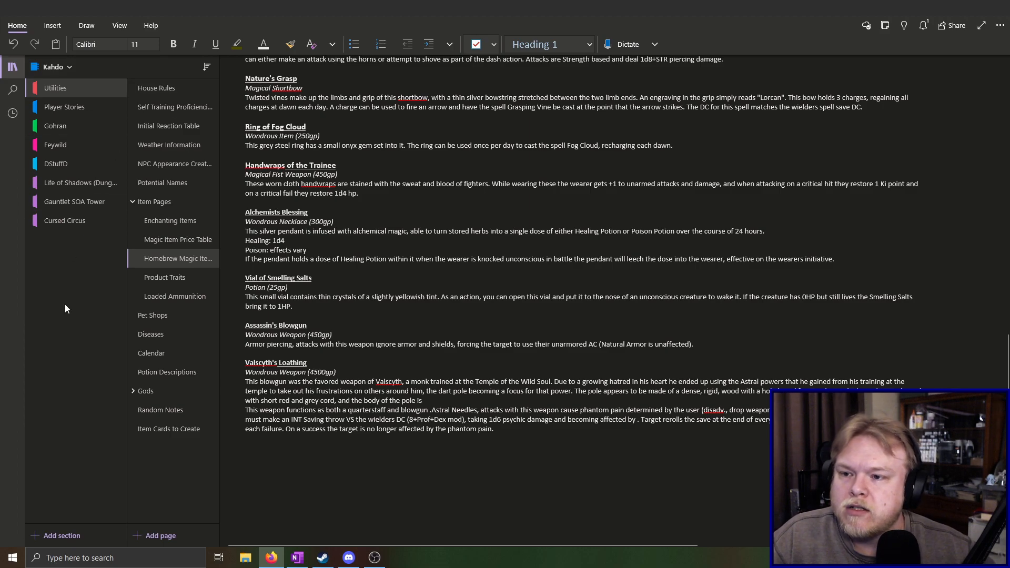
# Start a scratch list of creatures in empty space on the Random Notes page with the lines Spider and Snake
pyautogui.click(172, 413)
pyautogui.scroll(-1, 283, 329)
pyautogui.scroll(-2, 284, 329)
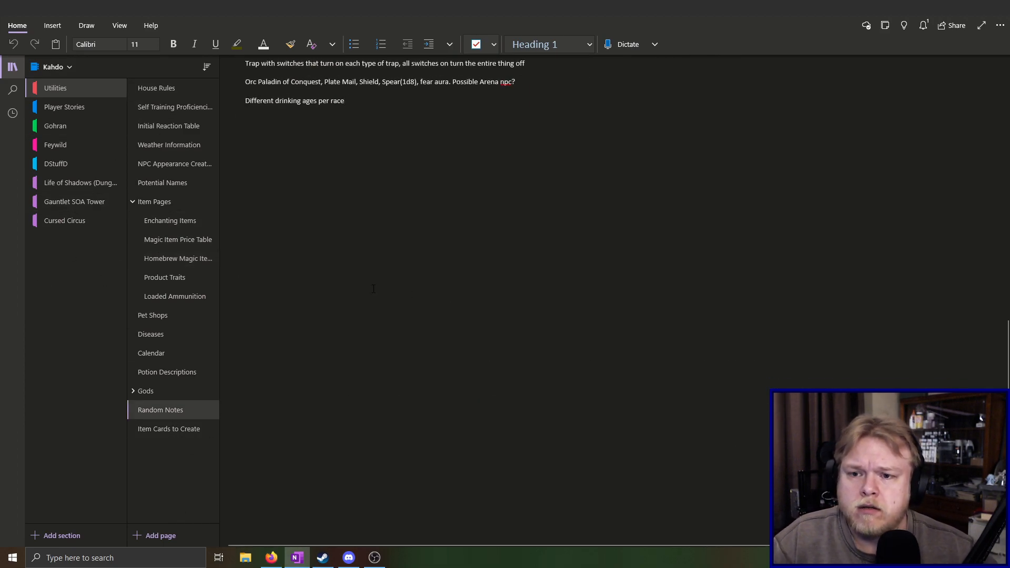
pyautogui.click(240, 238)
pyautogui.write('Spider,')
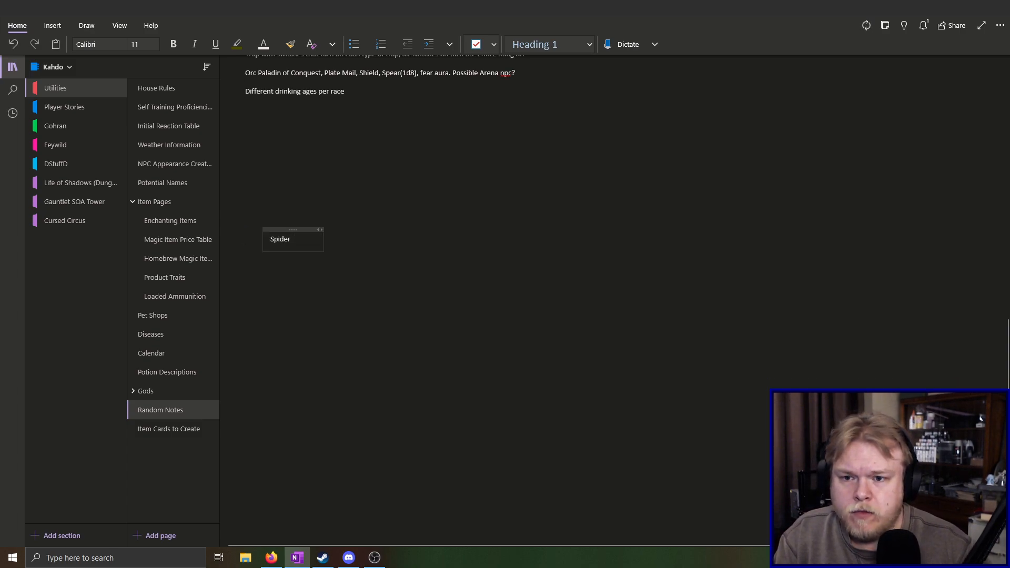
pyautogui.press('Return')
pyautogui.write('snaker')
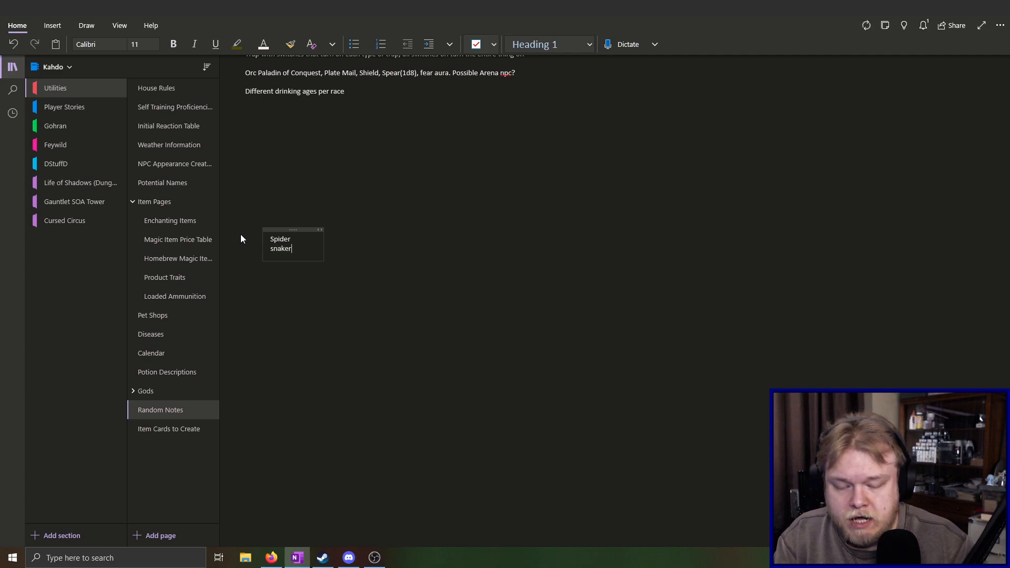
pyautogui.press('Return')
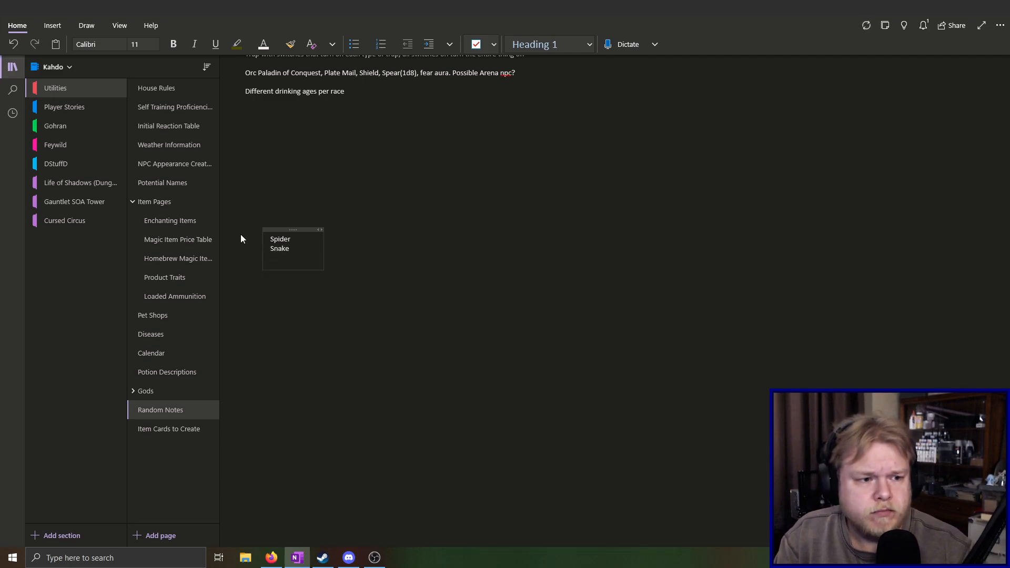
# Add Scorpion, Wasp and Jellyfish as further lines of the creature list on the Random Notes page
pyautogui.write('scorpion')
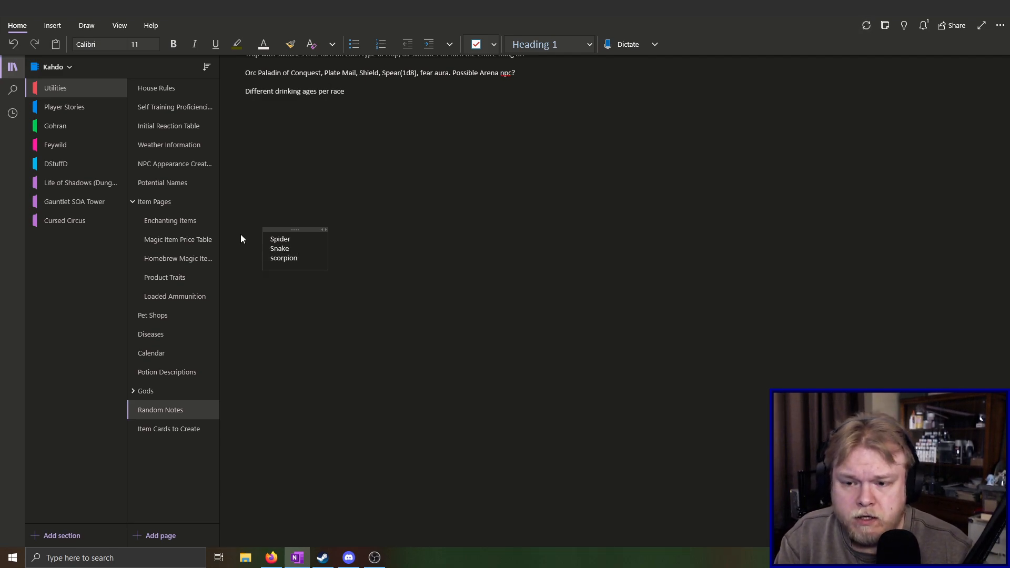
pyautogui.press('Return')
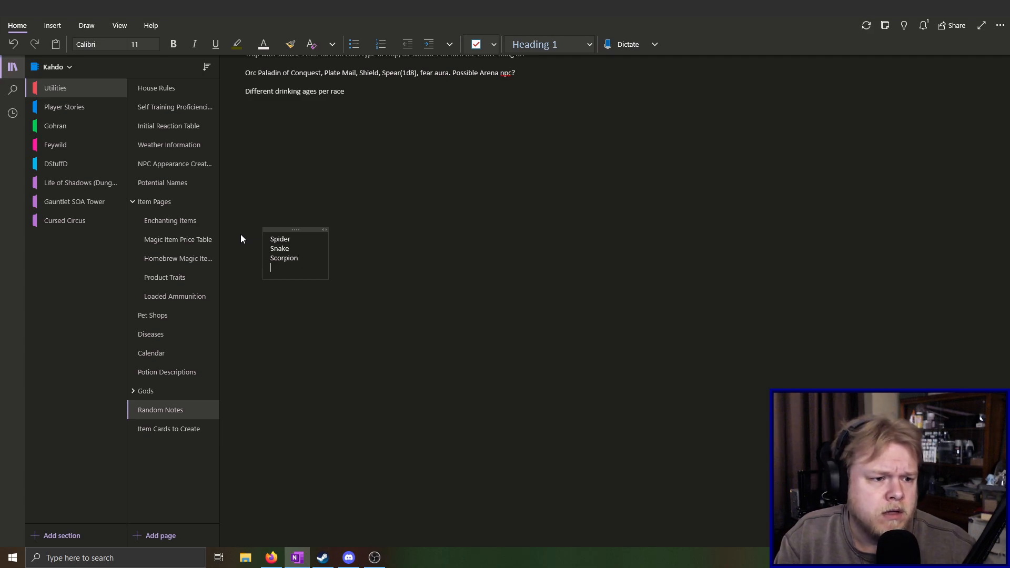
pyautogui.write('wasp')
pyautogui.press('Return')
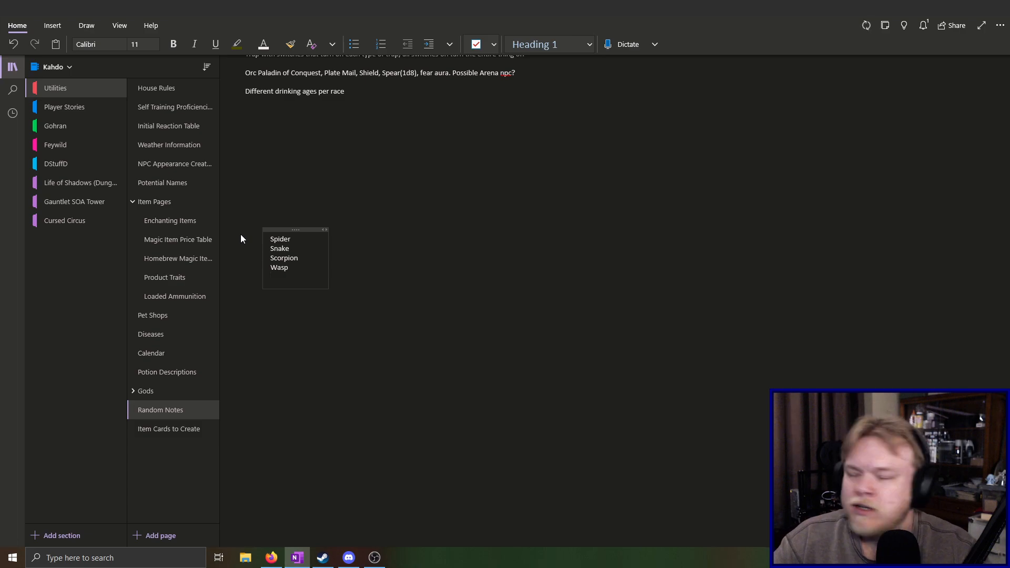
pyautogui.write('jellyfish')
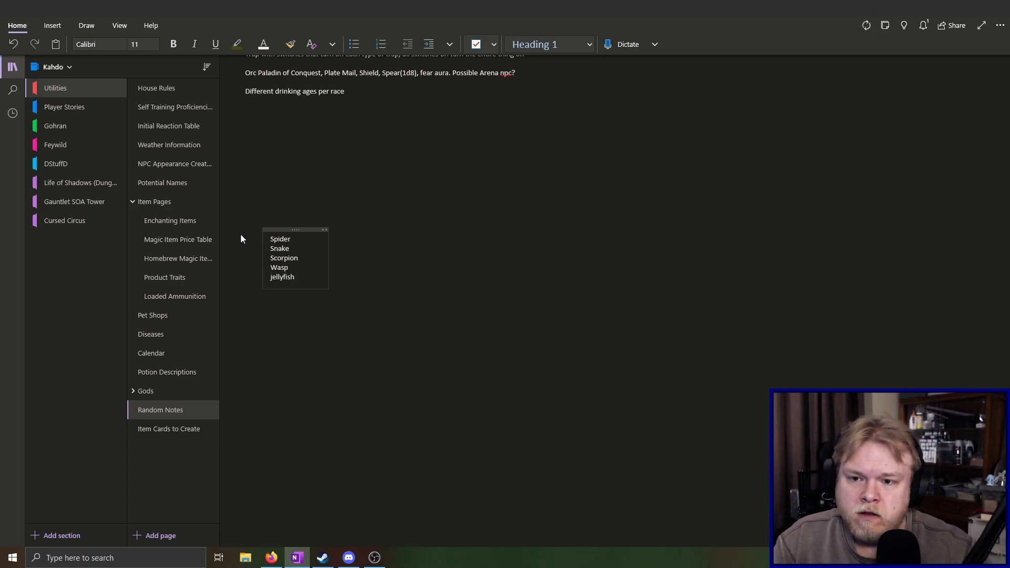
pyautogui.press('Return')
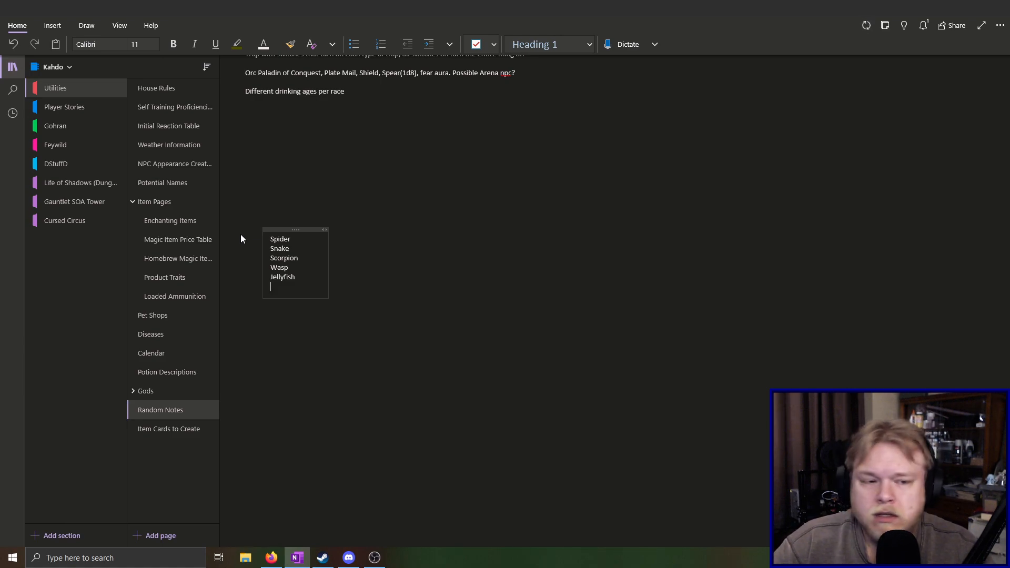
pyautogui.press('BackSpace')
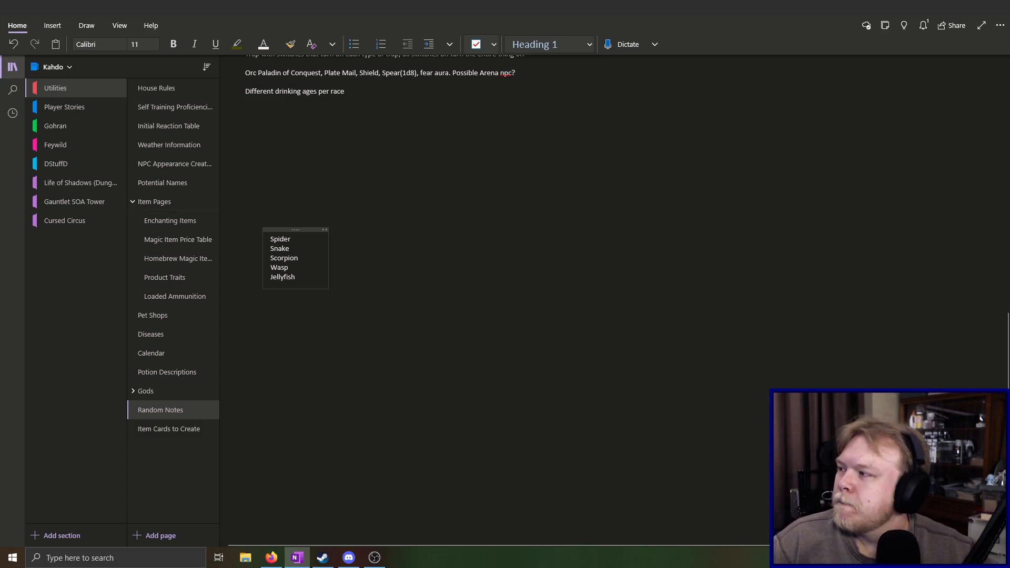
# Delete the scratch list of creatures from the Random Notes page
pyautogui.click(271, 556)
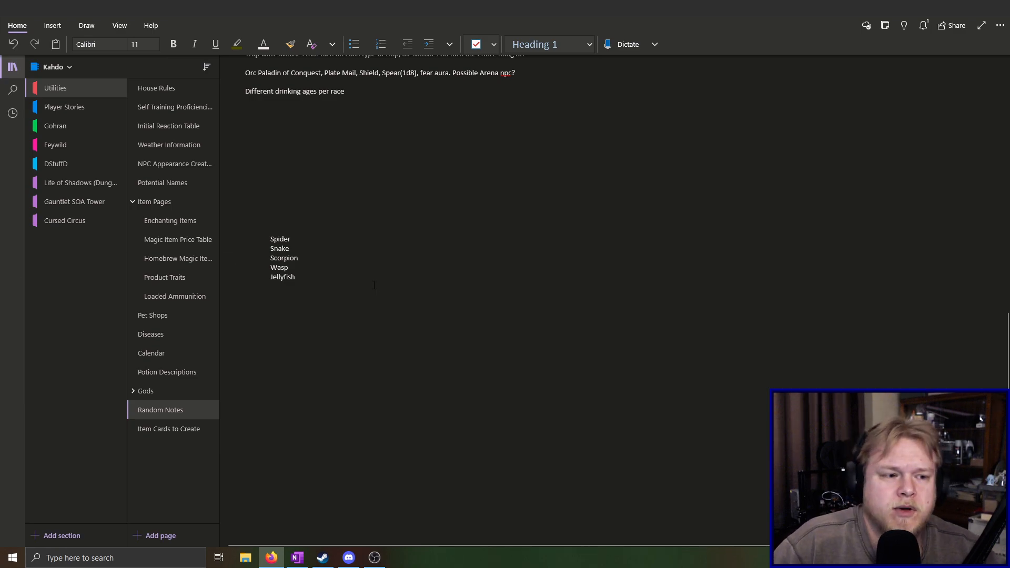
pyautogui.moveTo(305, 279); pyautogui.dragTo(258, 247)
pyautogui.press('Delete')
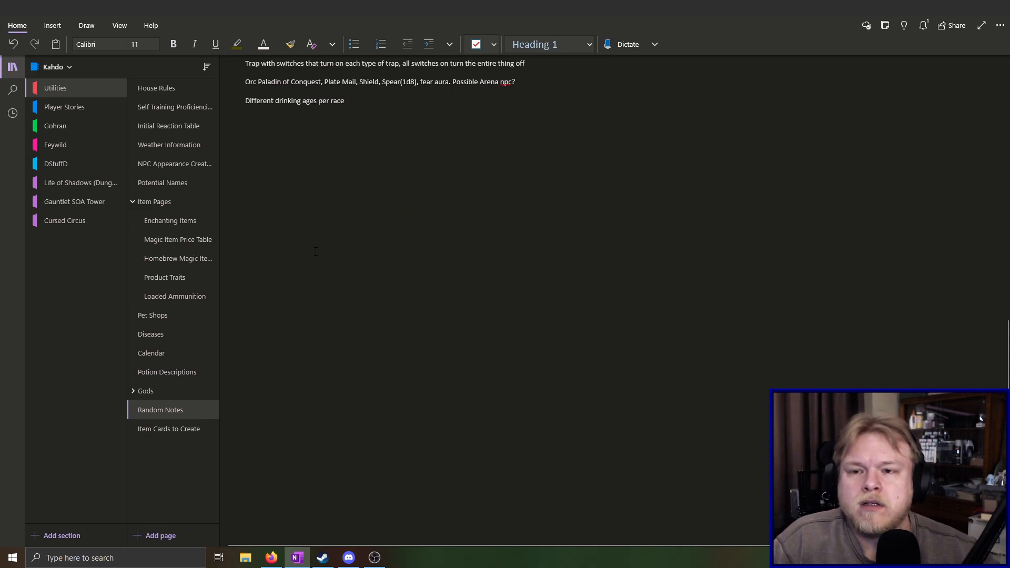
# On the homebrew magic items page, continue the Valscyth's Loathing pole sentence with "carved to appear as though it is made of wasp nests"
pyautogui.click(180, 259)
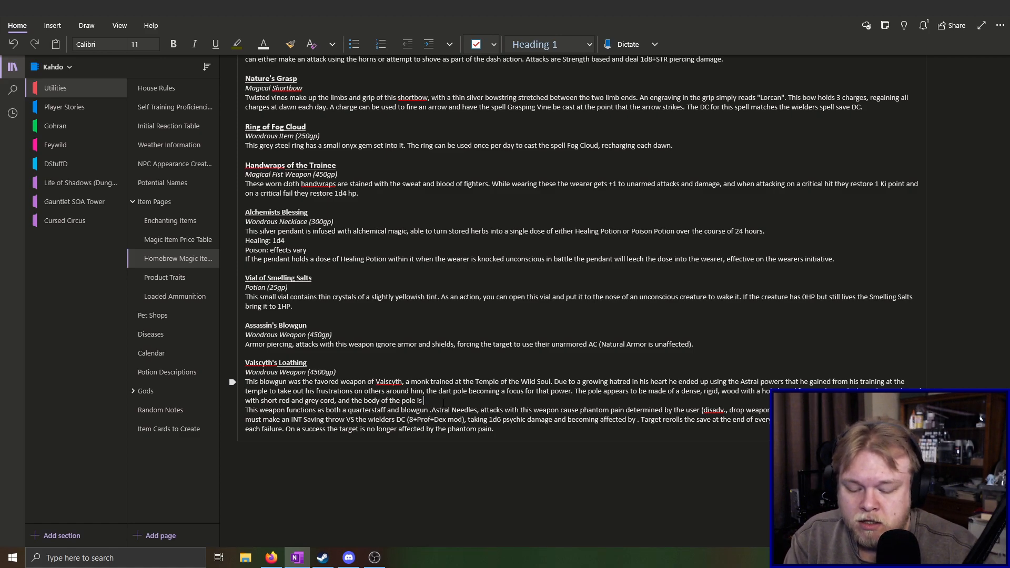
pyautogui.write('carved')
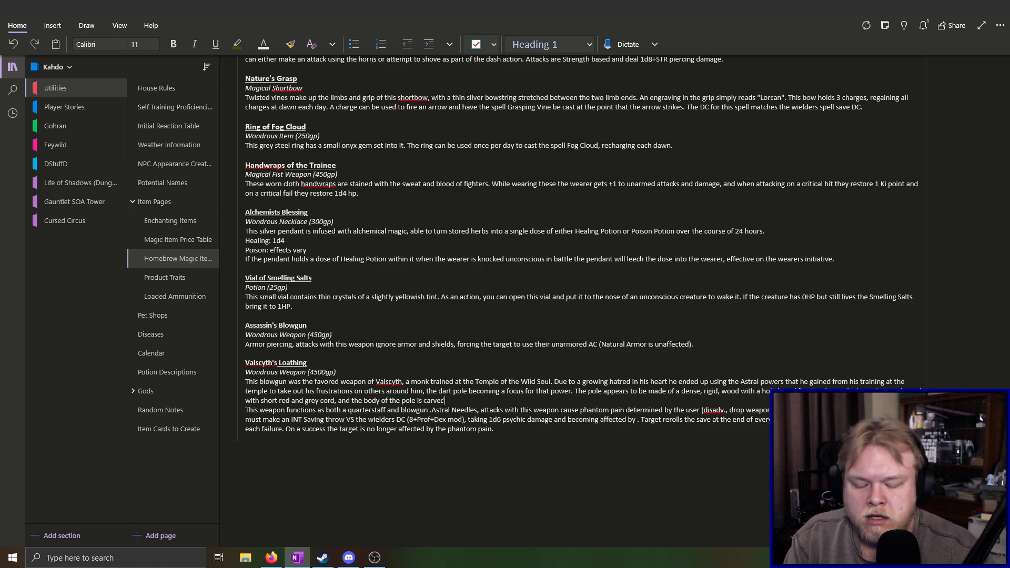
pyautogui.write(' to')
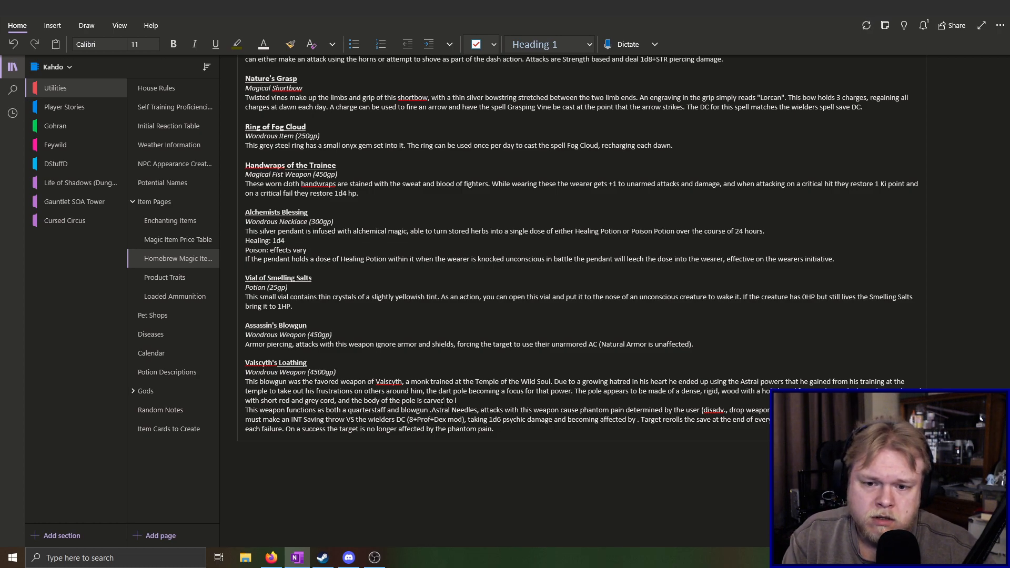
pyautogui.write(' appear as though it is made of')
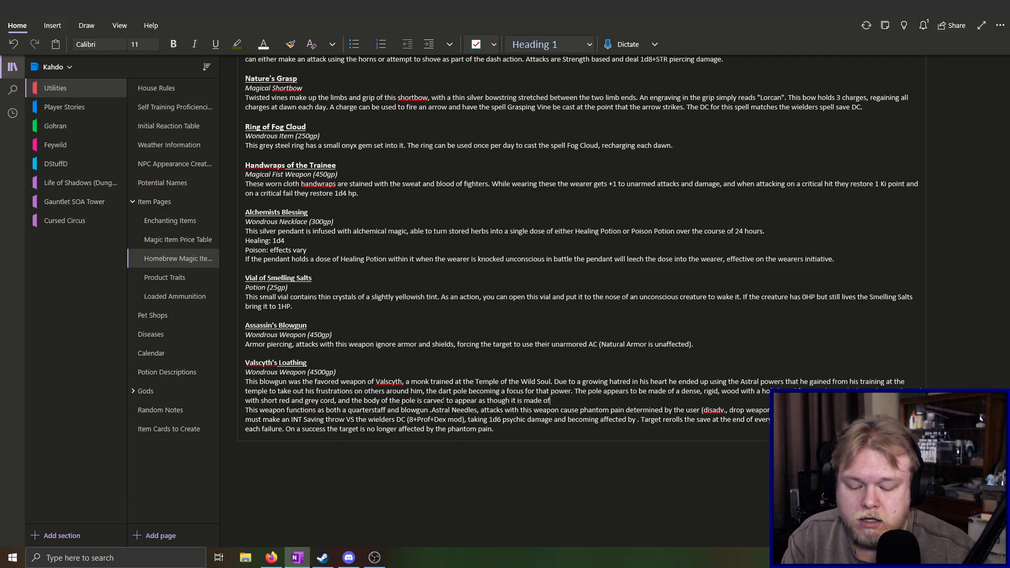
pyautogui.write(' wasp')
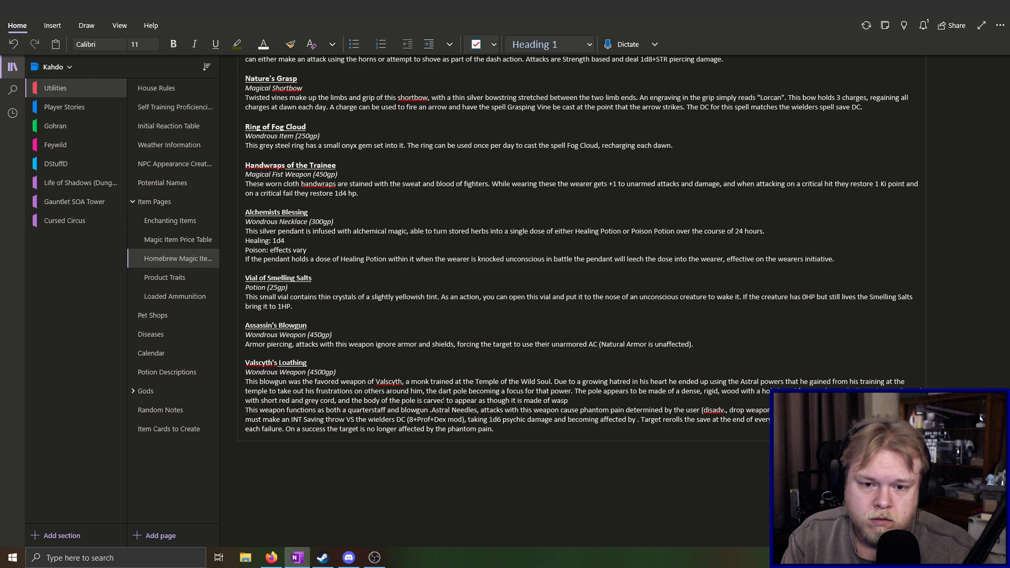
pyautogui.write(' nests')
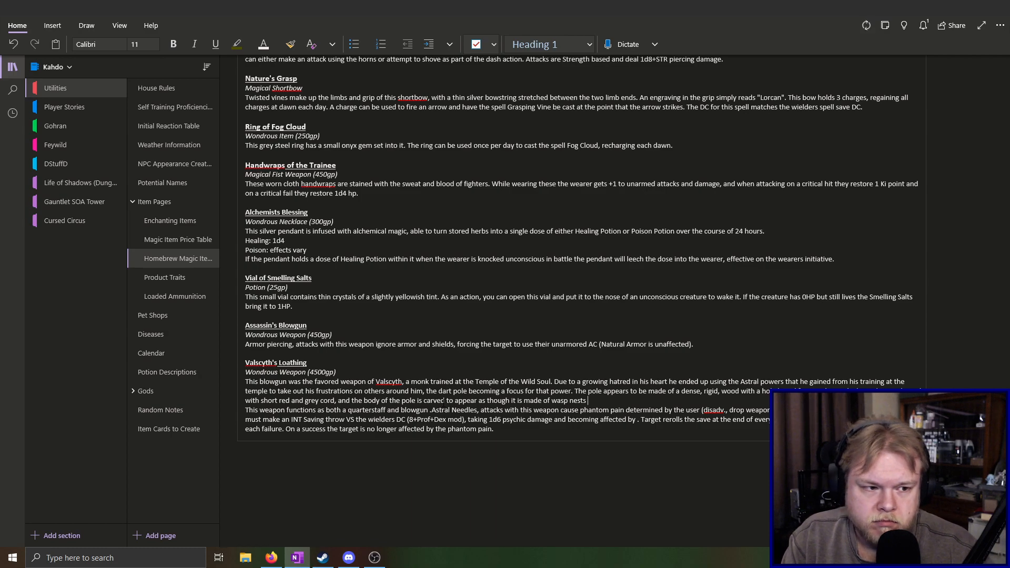
# Finish the pole sentence of the Valscyth's Loathing entry with "and mud."
pyautogui.write('nd mui')
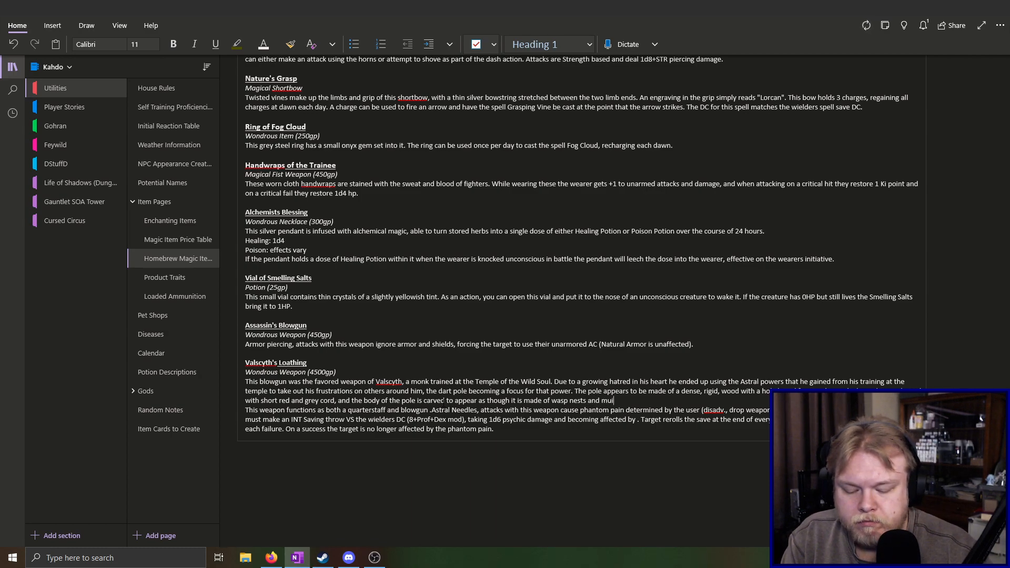
pyautogui.press('BackSpace')
pyautogui.press('BackSpace')
pyautogui.write('ud.')
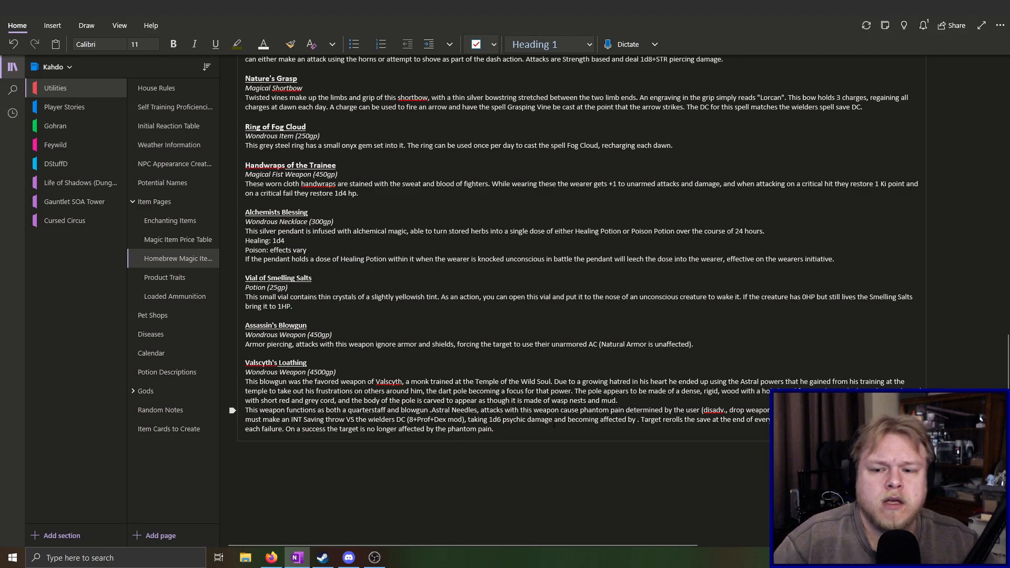
pyautogui.scroll(-3, 510, 387)
pyautogui.scroll(5, 510, 387)
pyautogui.scroll(-3, 510, 387)
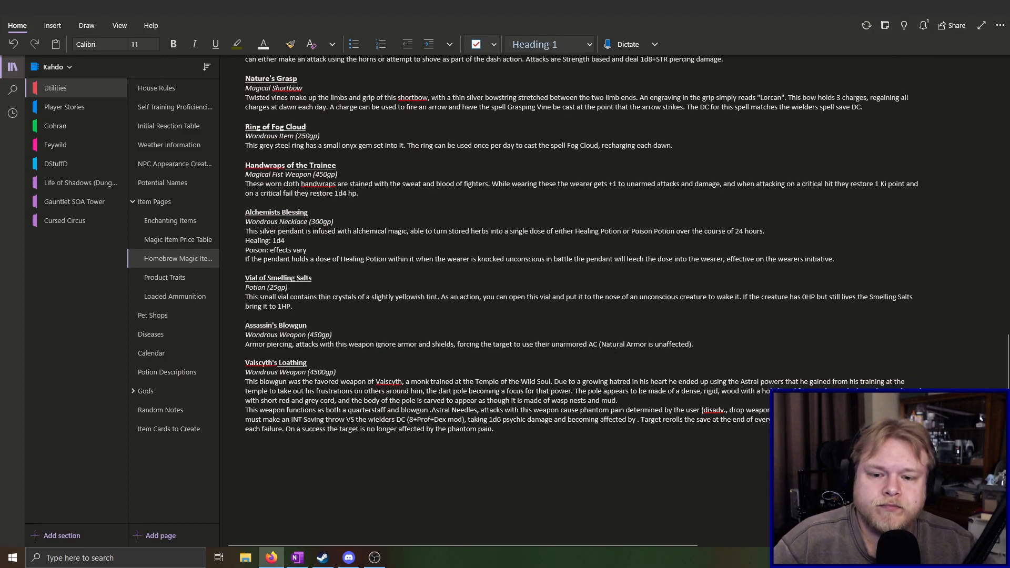
pyautogui.click(506, 431)
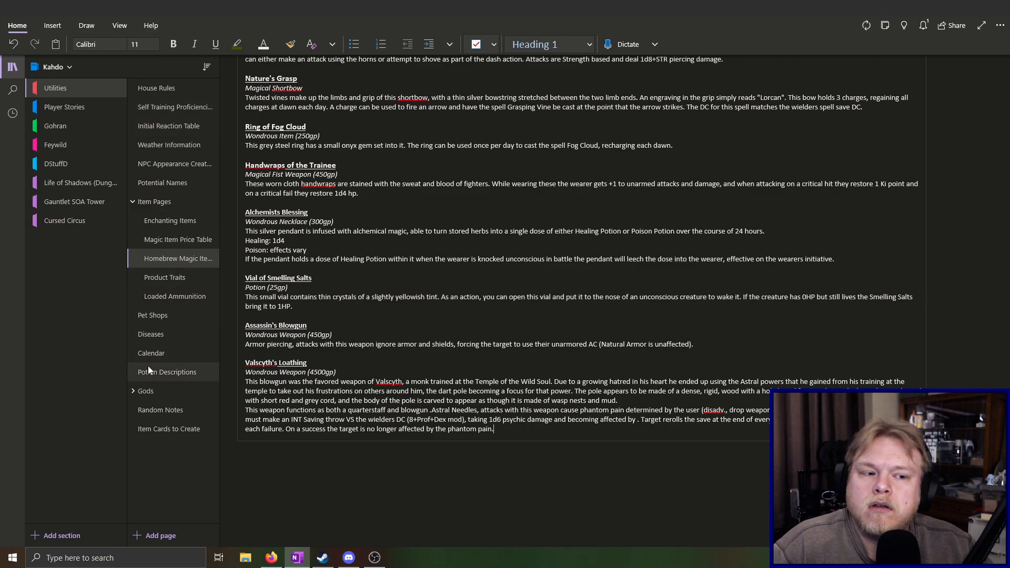
# On the Temple of the Wild Soul page in the Gohran section, replace "Blowgun??" in the Weapons line with "Valscyths Loathing"
pyautogui.click(64, 128)
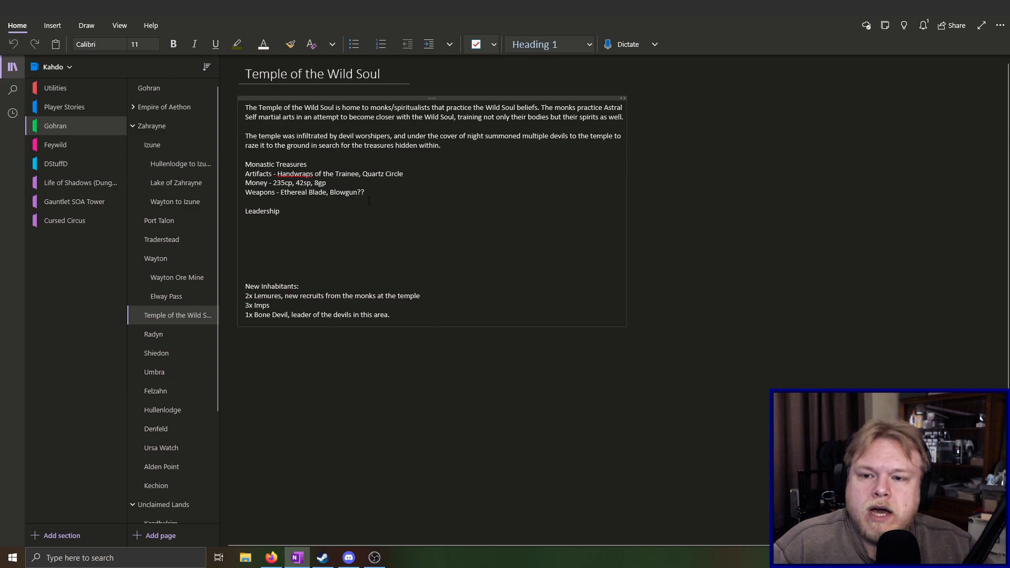
pyautogui.click(423, 192)
pyautogui.press('BackSpace')
pyautogui.press('BackSpace')
pyautogui.press('BackSpace')
pyautogui.press('BackSpace')
pyautogui.press('BackSpace')
pyautogui.press('BackSpace')
pyautogui.press('BackSpace')
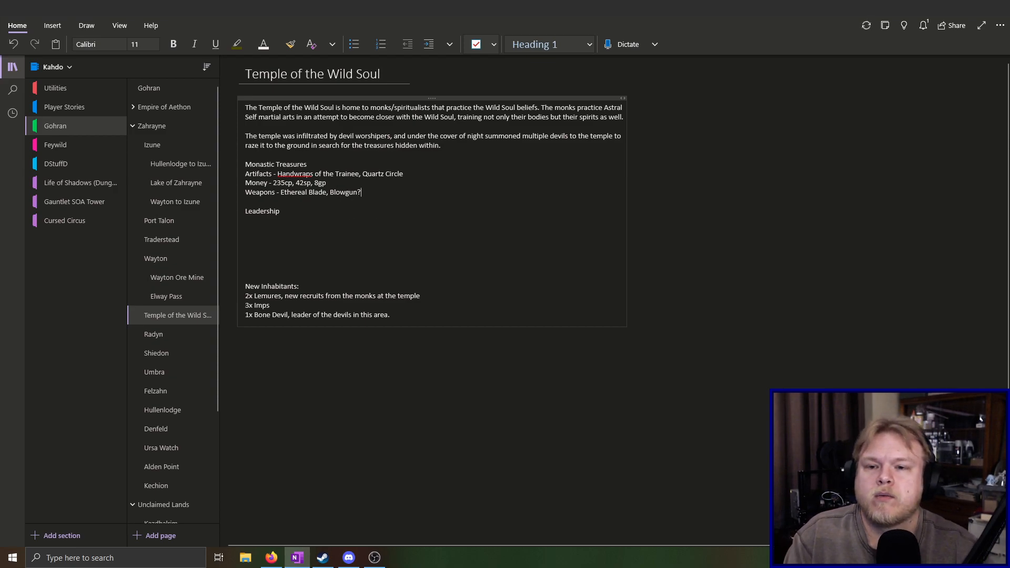
pyautogui.press('BackSpace')
pyautogui.press('BackSpace')
pyautogui.write("Valscyth's")
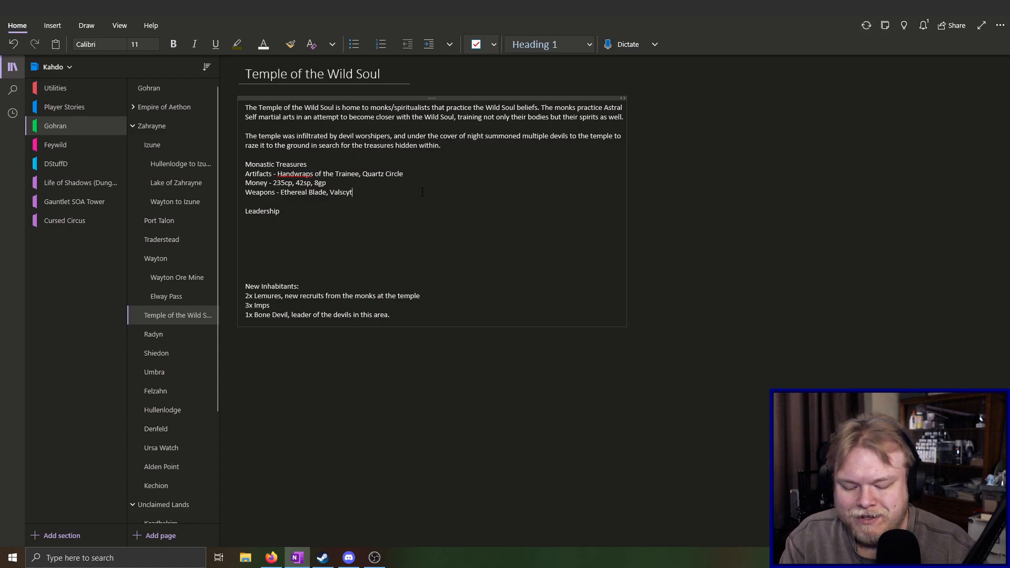
pyautogui.press('BackSpace')
pyautogui.press('BackSpace')
pyautogui.write('s')
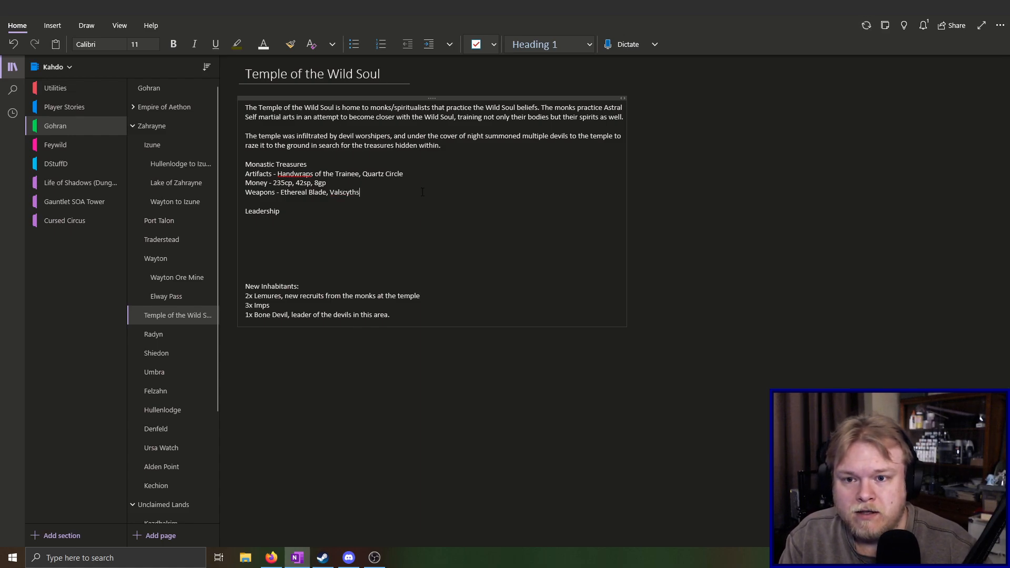
pyautogui.write(' Loathing')
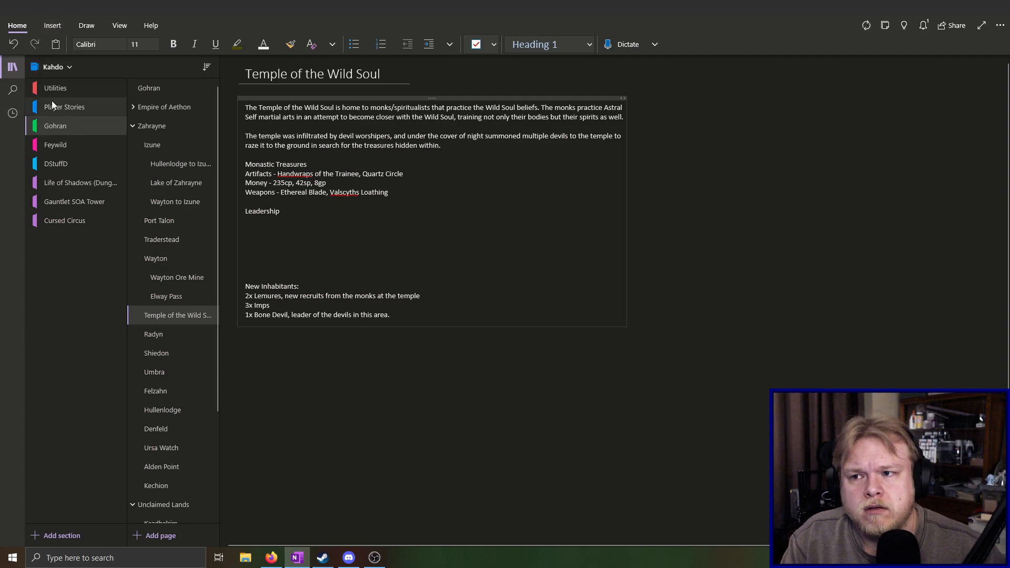
# Remove the apostrophe from the Valscyth's Loathing heading on the homebrew magic items page in the Utilities section
pyautogui.click(64, 94)
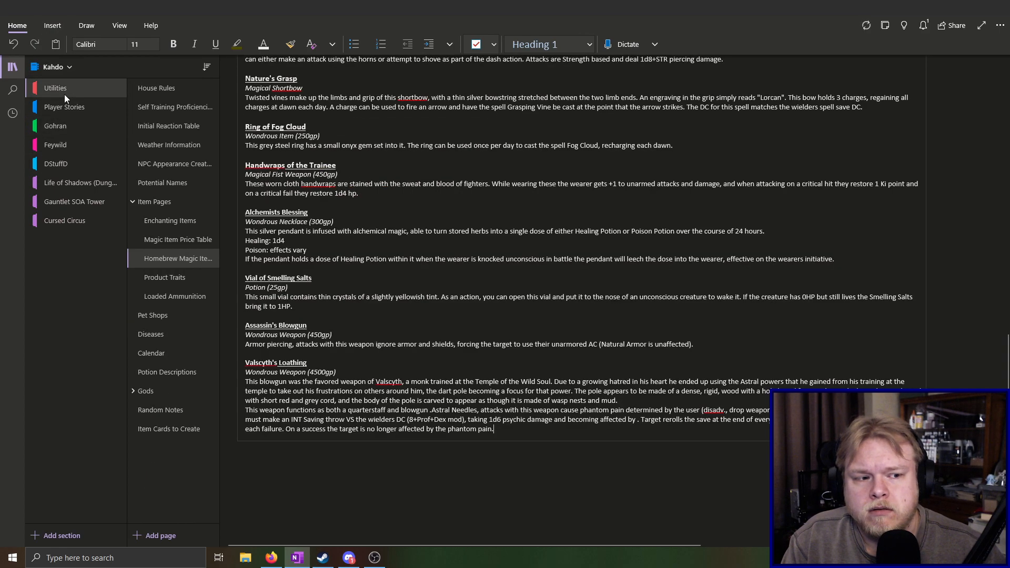
pyautogui.click(311, 363)
pyautogui.press('Delete')
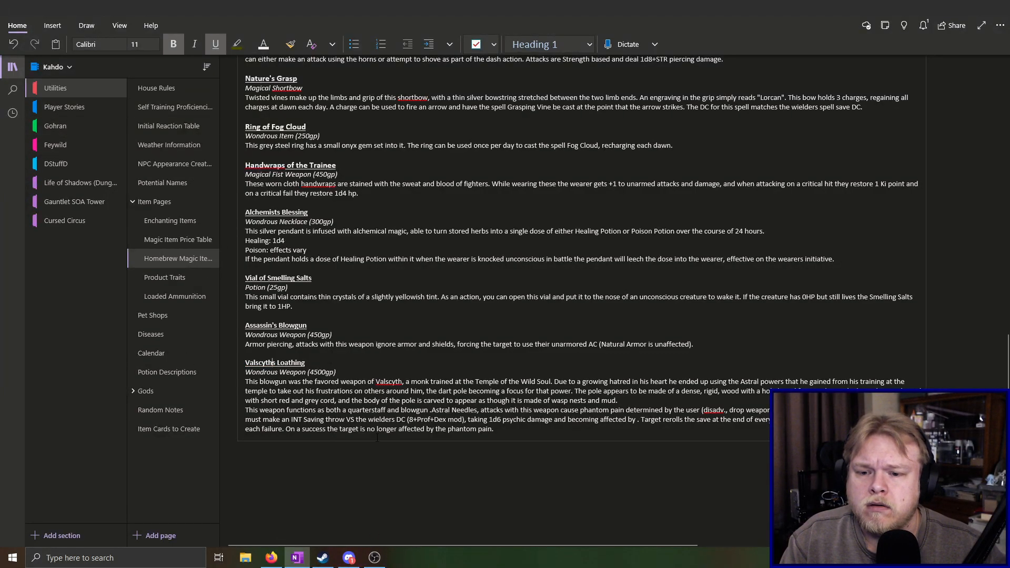
pyautogui.click(495, 427)
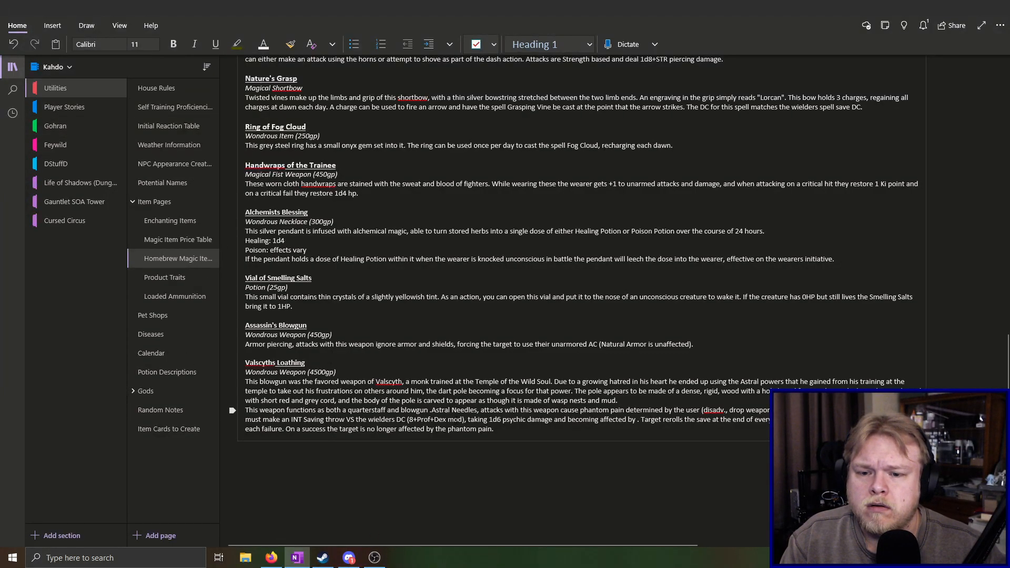
# On the Temple of the Wild Soul page, move "Ethereal Blade, Valscyths Loathing" from the Weapons line to the end of the Artifacts line
pyautogui.click(68, 126)
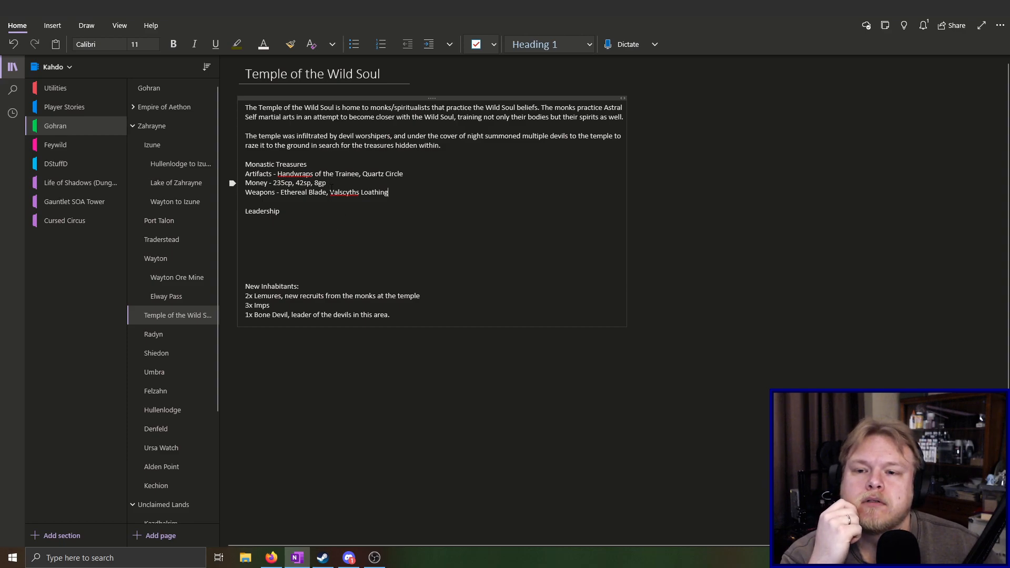
pyautogui.moveTo(391, 193); pyautogui.dragTo(283, 196)
pyautogui.hotkey('ctrl', 'c')
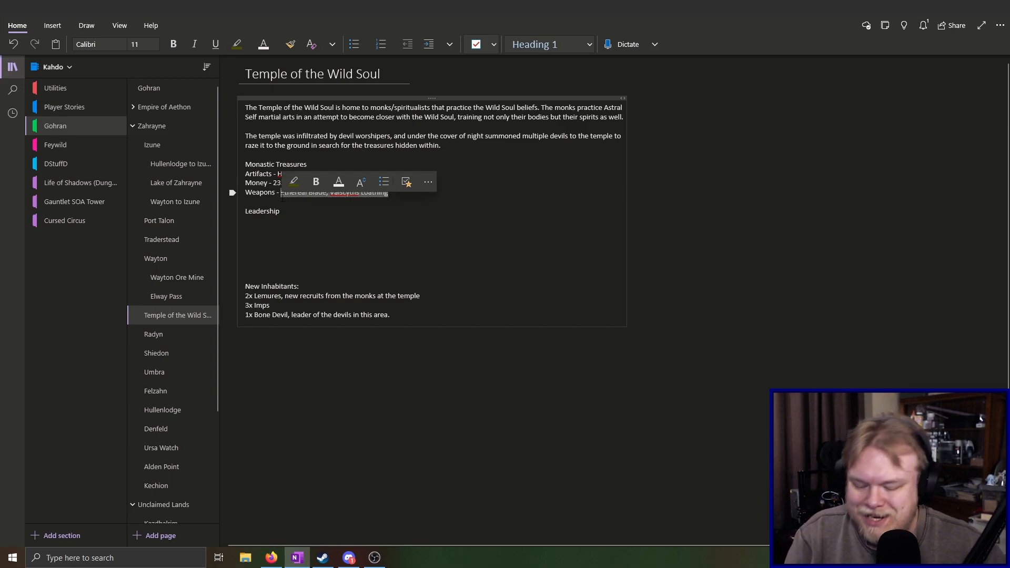
pyautogui.press('BackSpace')
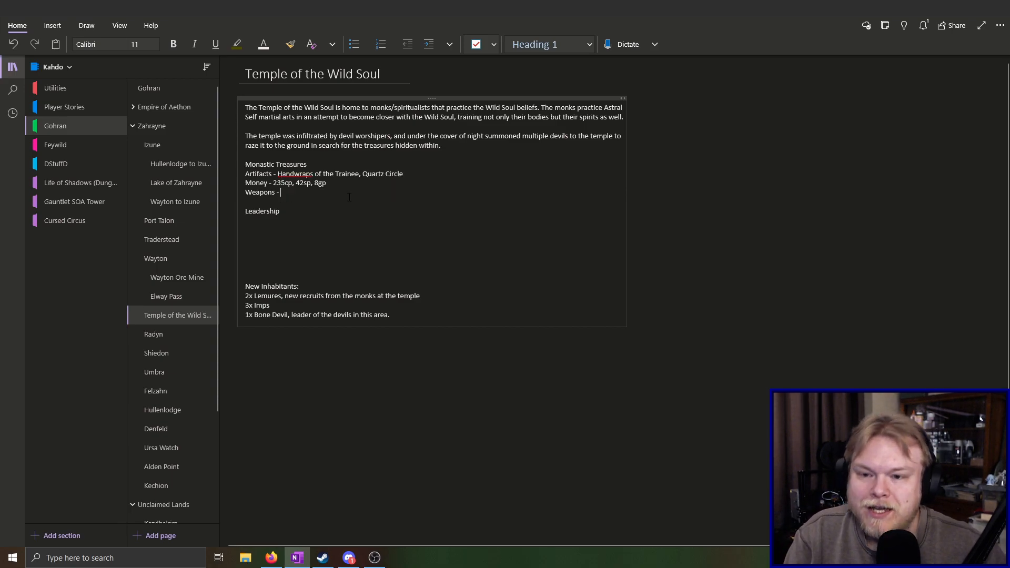
pyautogui.click(427, 177)
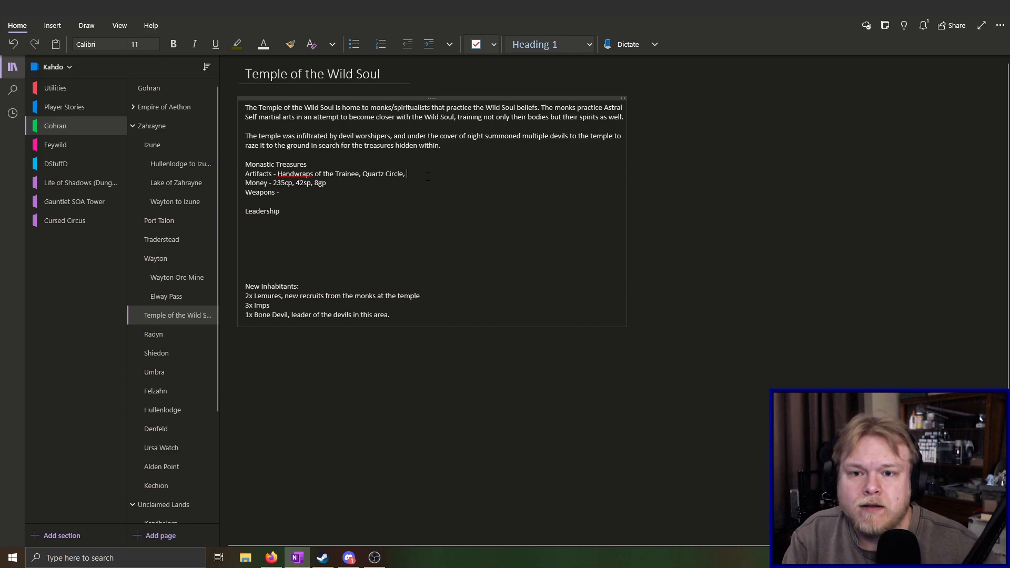
pyautogui.write(',')
pyautogui.hotkey('ctrl', 'v')
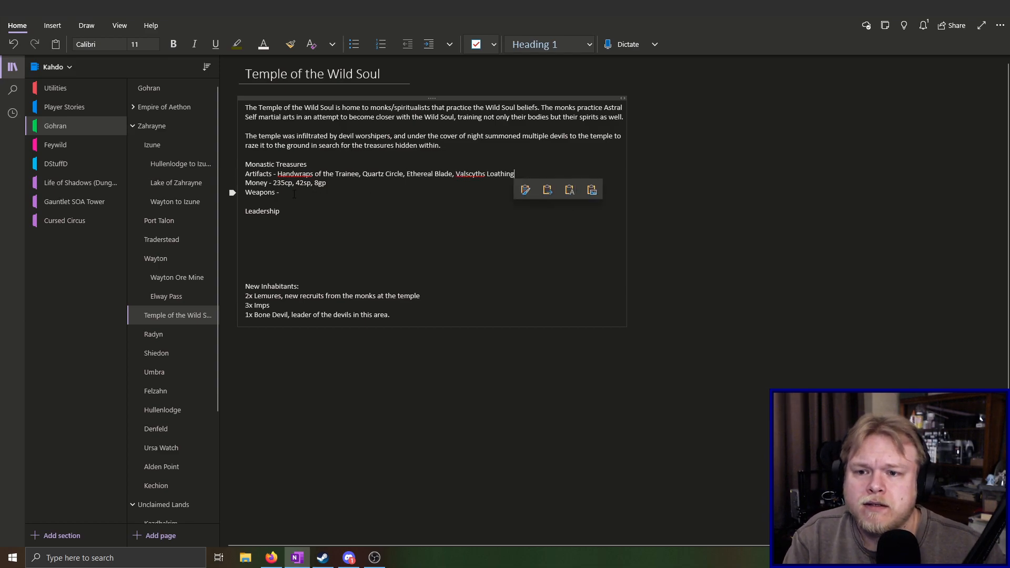
pyautogui.click(279, 193)
pyautogui.moveTo(244, 200); pyautogui.dragTo(245, 195)
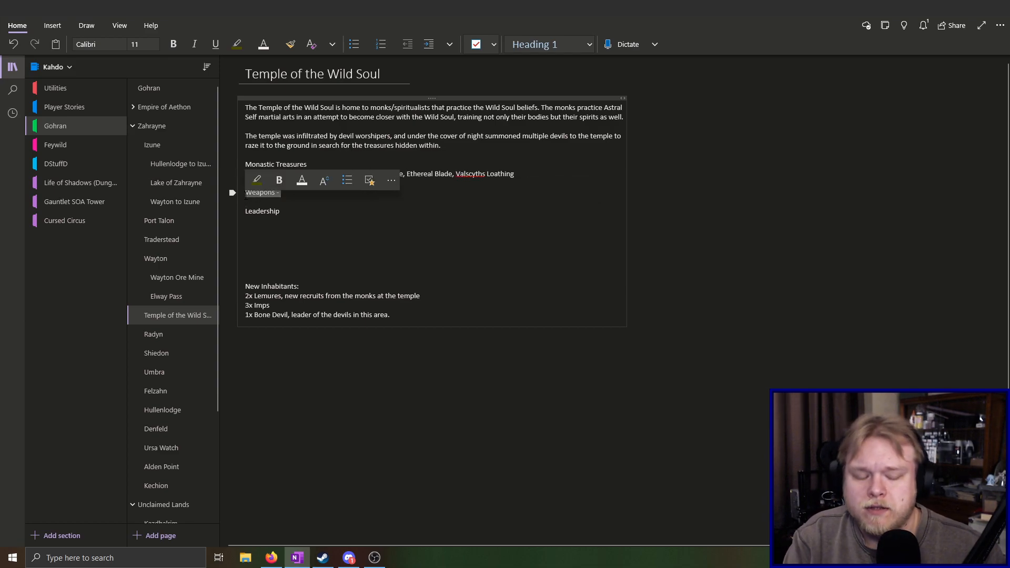
pyautogui.click(339, 206)
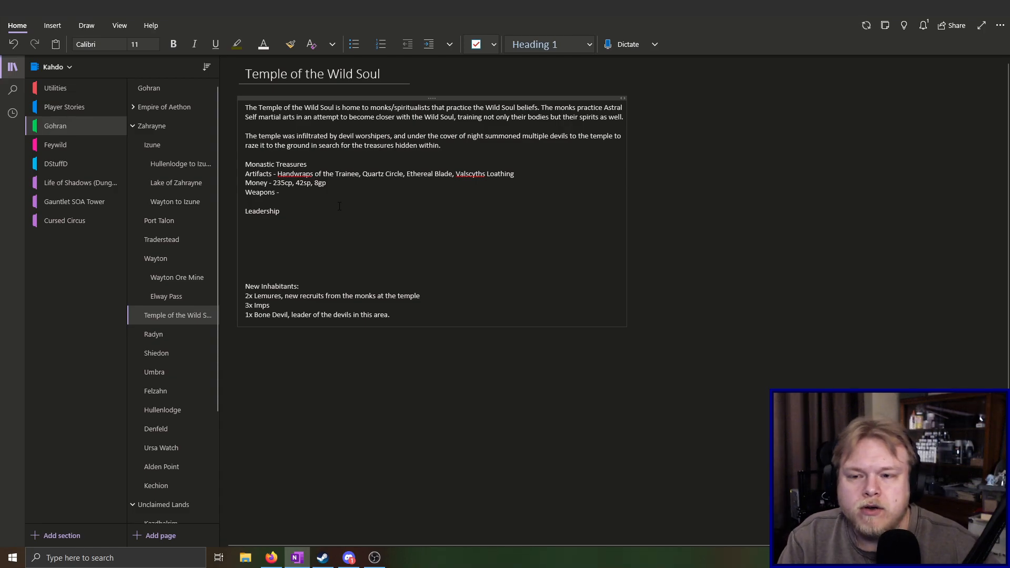
pyautogui.press('BackSpace')
pyautogui.press('BackSpace')
pyautogui.press('BackSpace')
pyautogui.press('BackSpace')
pyautogui.press('BackSpace')
pyautogui.press('BackSpace')
pyautogui.press('BackSpace')
pyautogui.press('BackSpace')
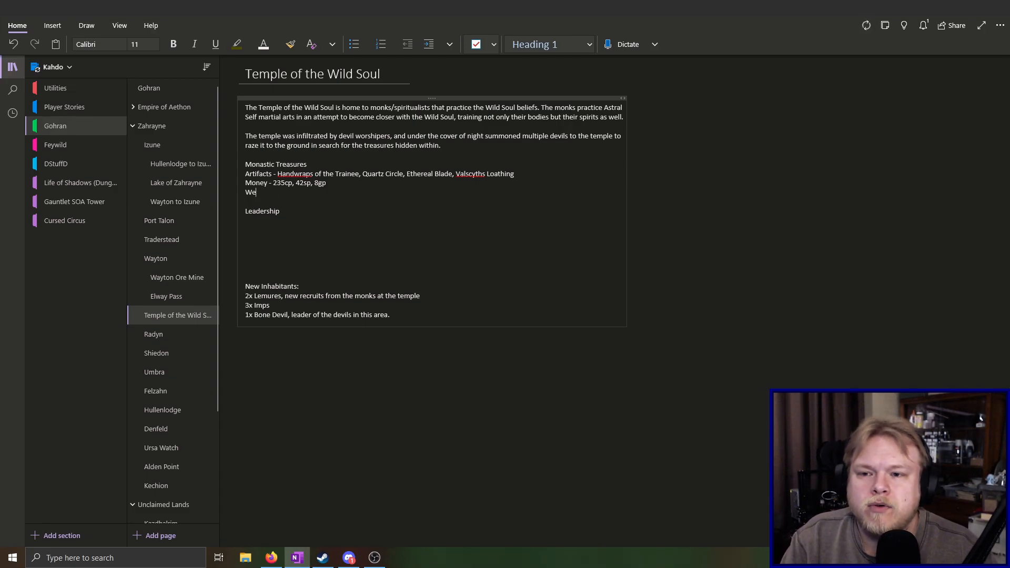
pyautogui.write('aponm')
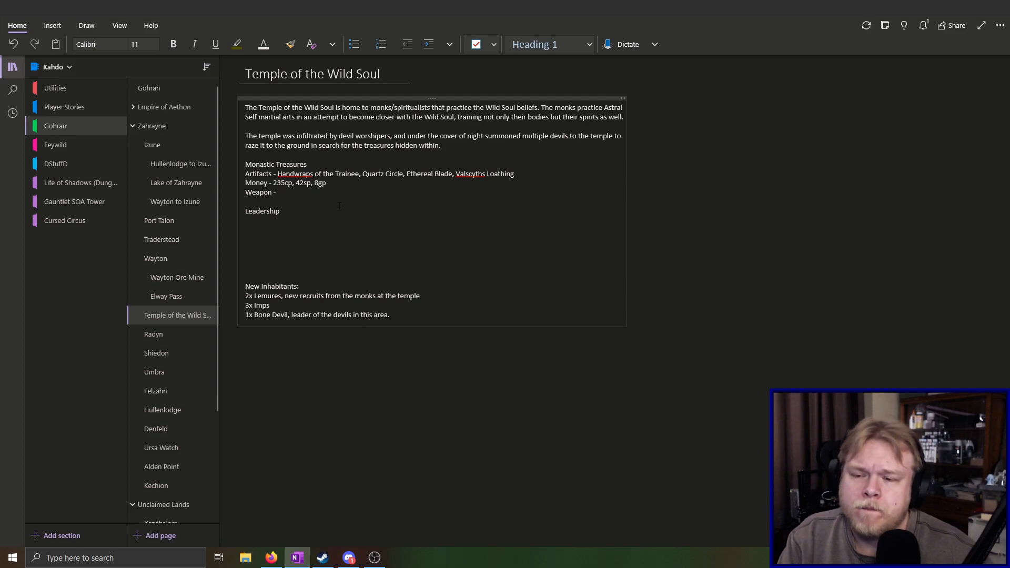
pyautogui.write('s - ')
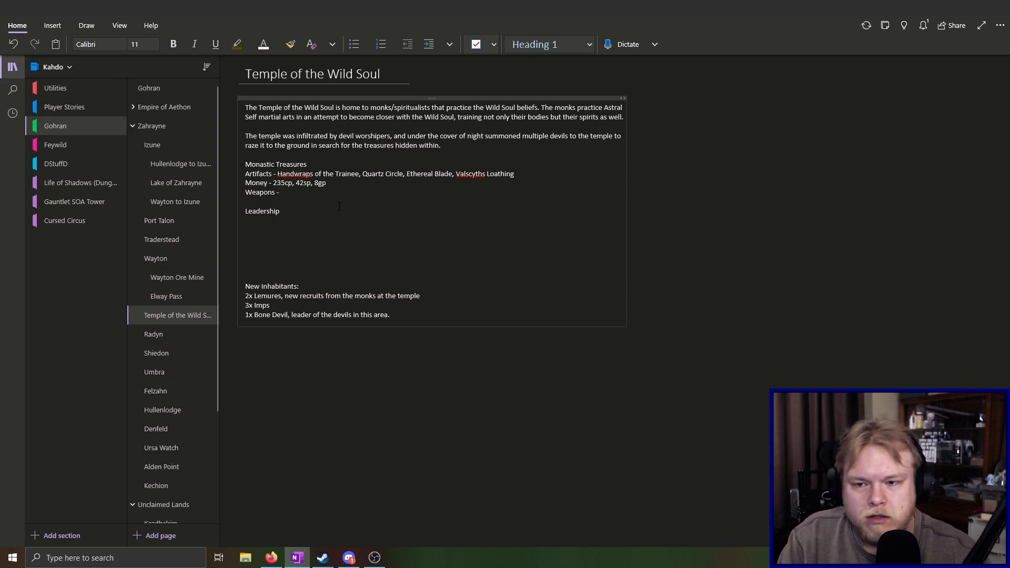
pyautogui.write('Qua')
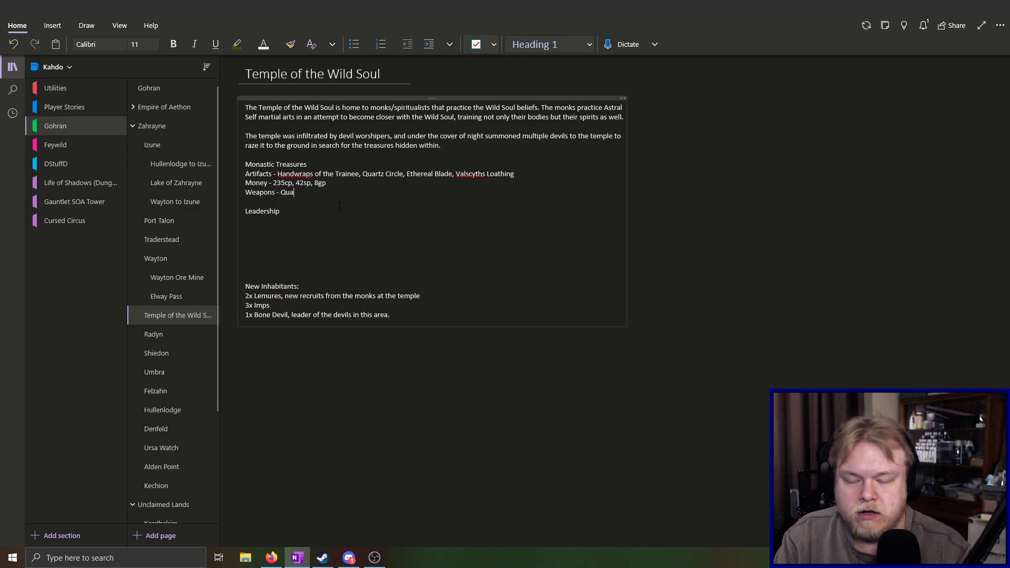
pyautogui.write('rterstaf')
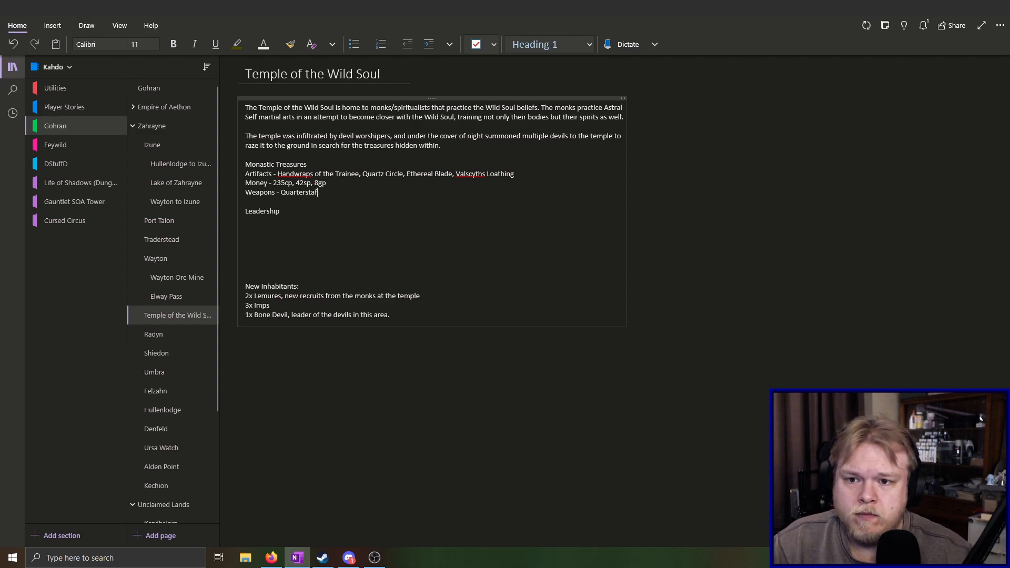
# Start the temple's Weapons list with "Quarterstaves,"
pyautogui.press('BackSpace')
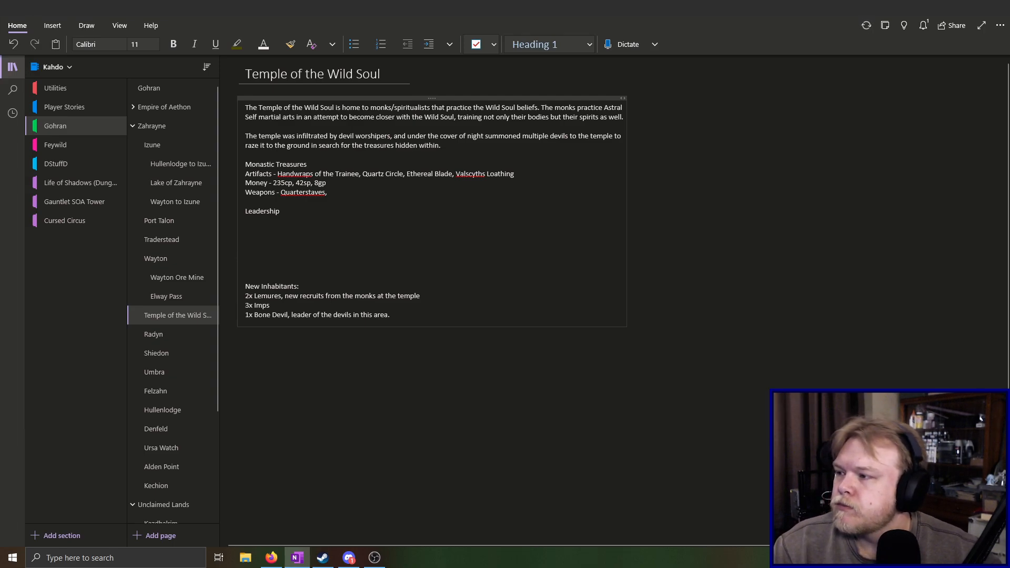
# Add "tonfa, claw weapons," after "Quarterstaves," in the Weapons line of the temple's Monastic Treasures
pyautogui.hotkey('alt', 'Tab')
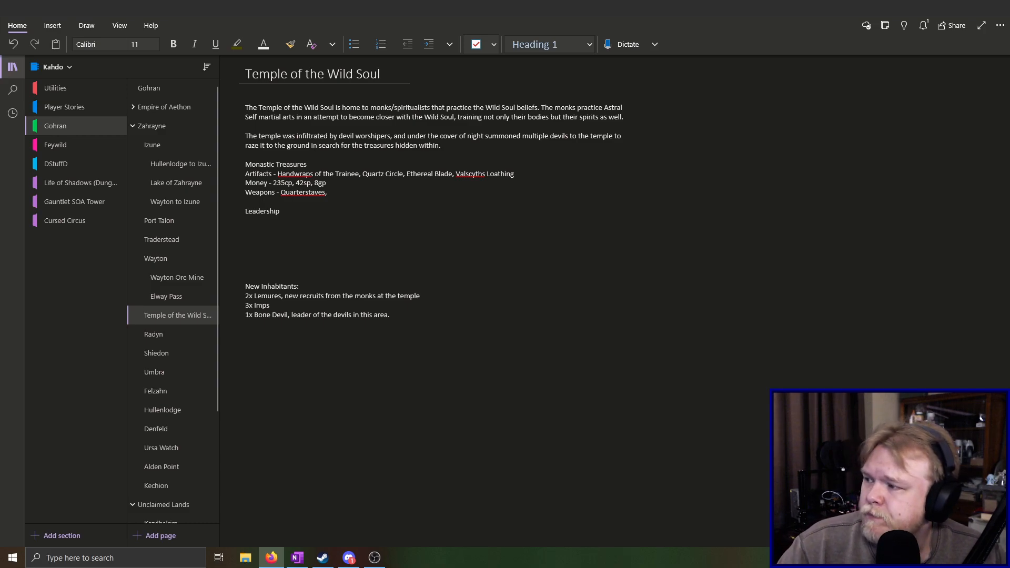
pyautogui.click(364, 195)
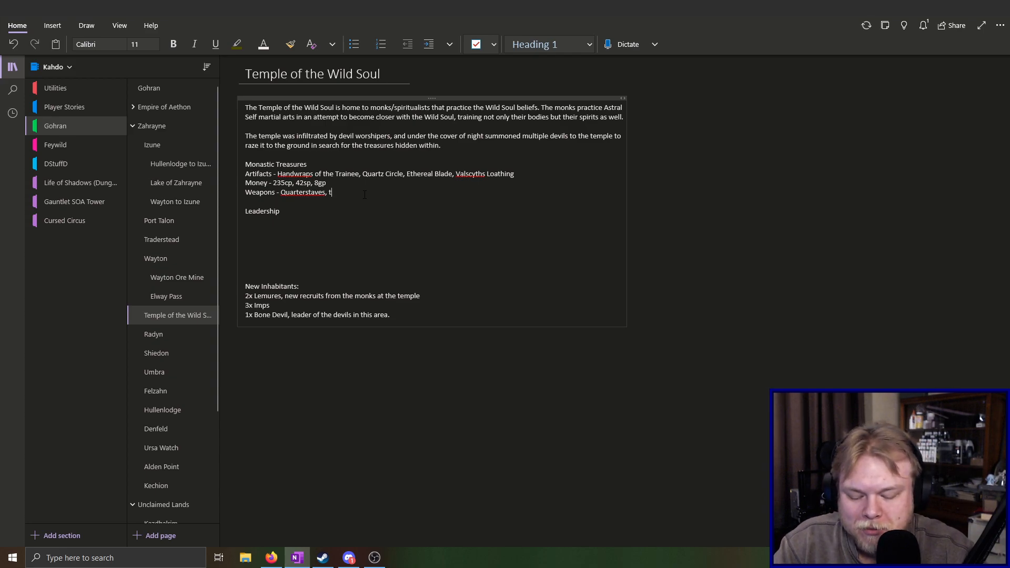
pyautogui.write('a,')
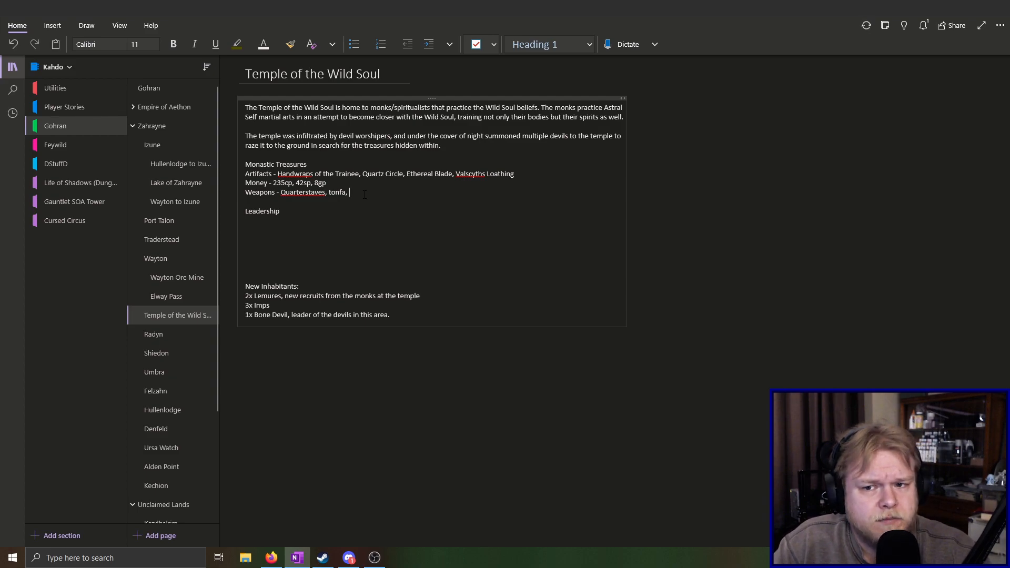
pyautogui.write('claw')
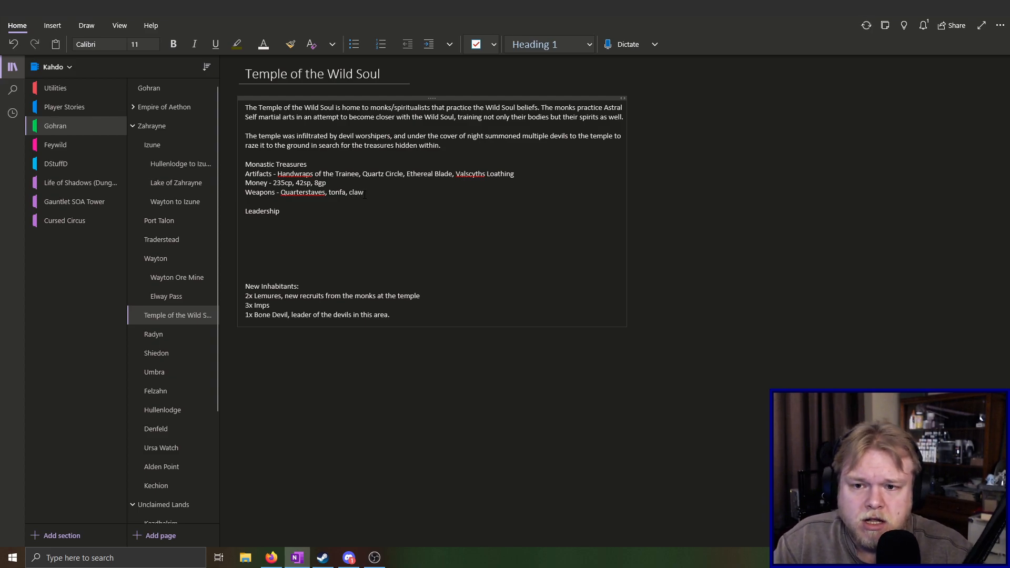
pyautogui.write(' weapo')
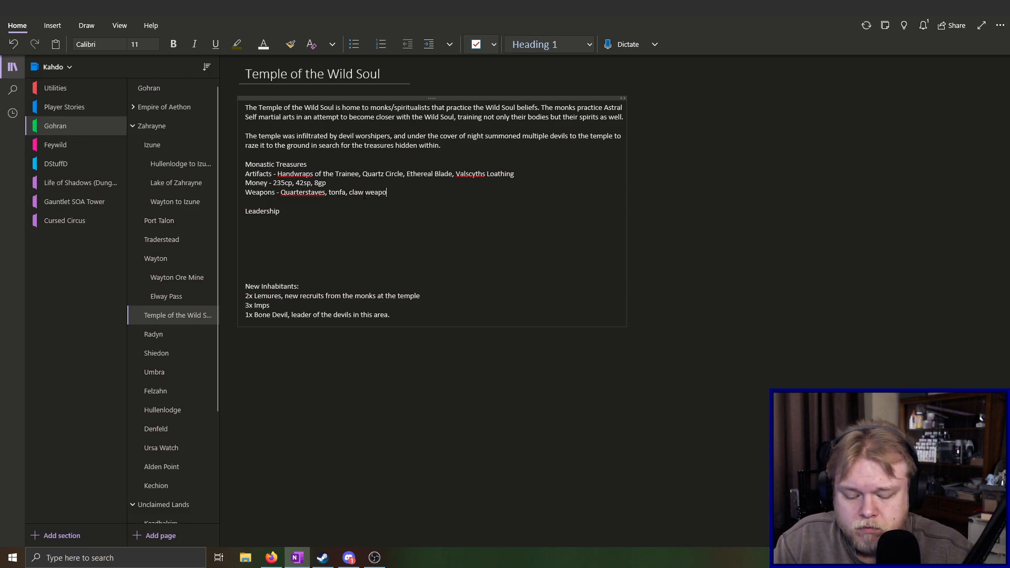
pyautogui.write('ns,')
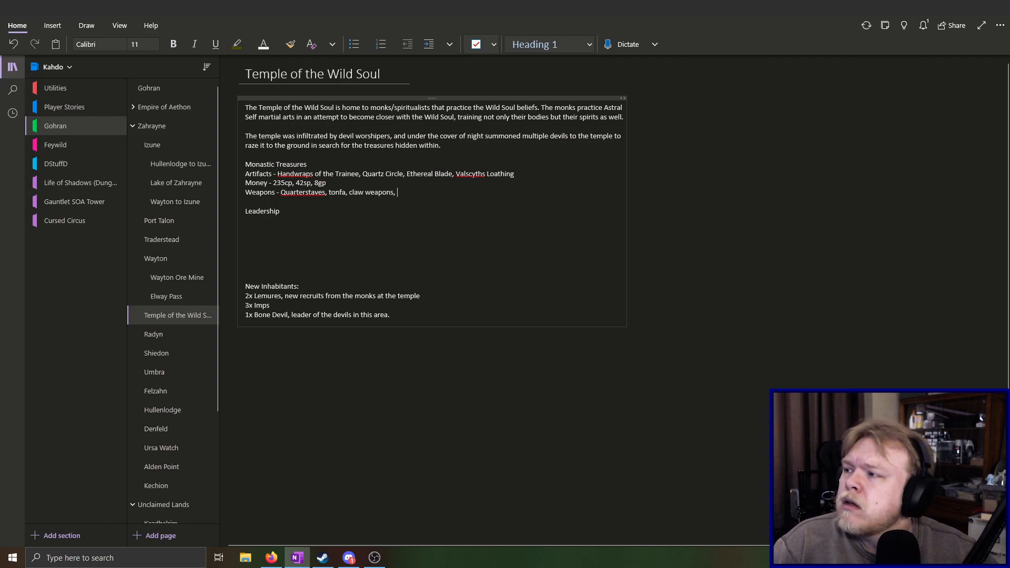
# Finish the Weapons line by adding "monk's spade, knuckles" after "claw weapons,"
pyautogui.hotkey('alt', 'Tab')
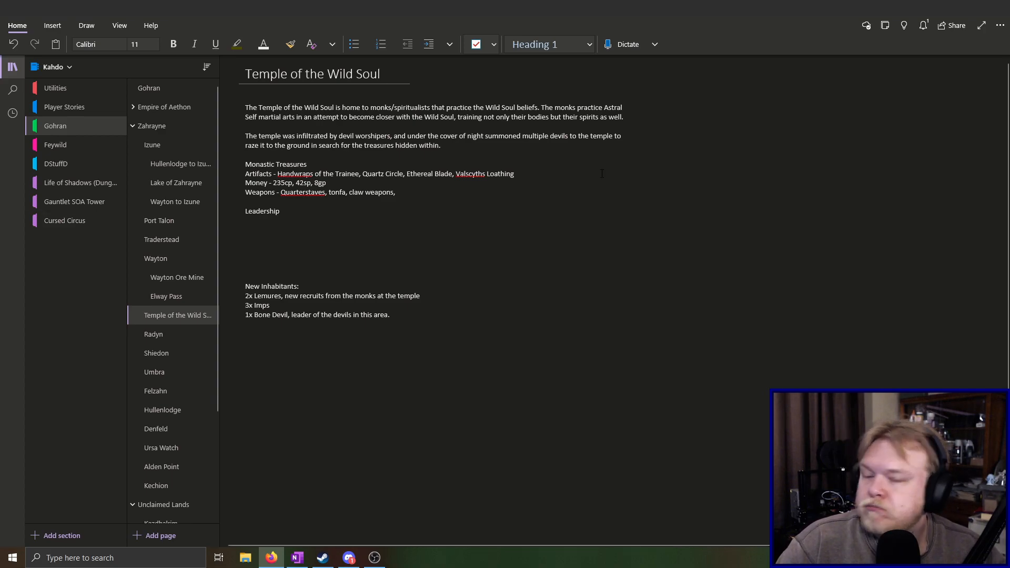
pyautogui.click(439, 192)
pyautogui.write('moin')
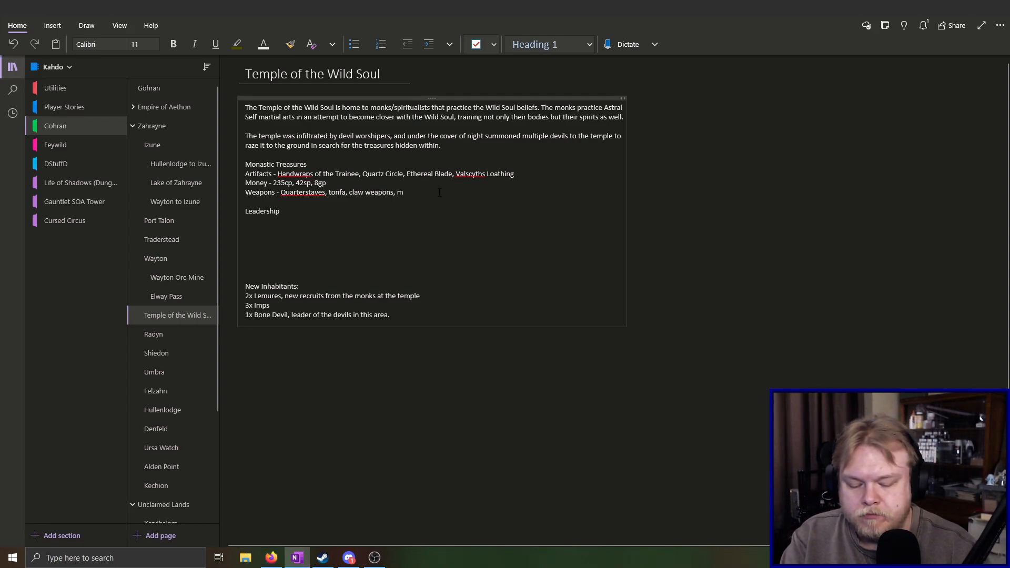
pyautogui.press('BackSpace')
pyautogui.press('BackSpace')
pyautogui.write('n')
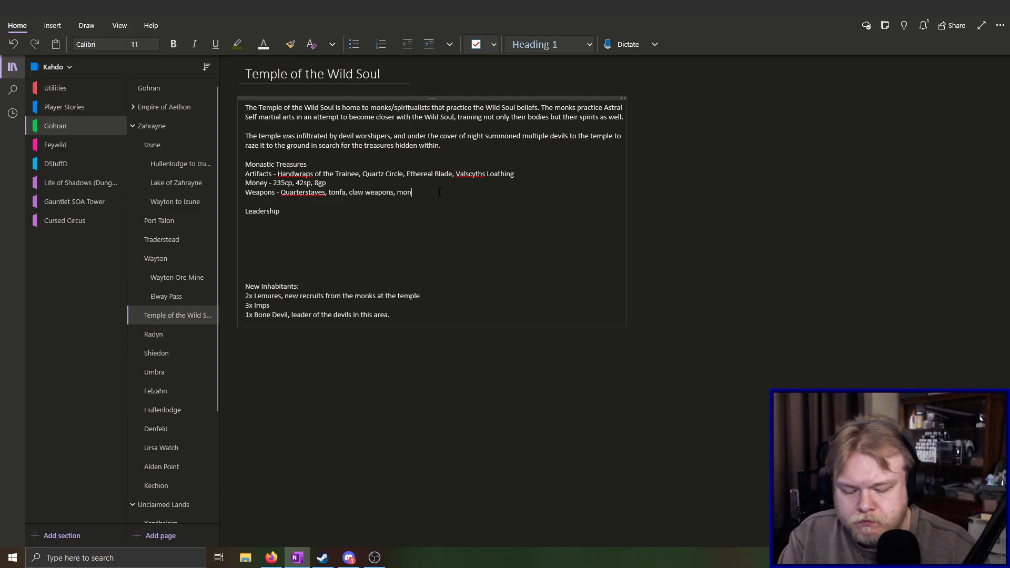
pyautogui.write("k's spade,")
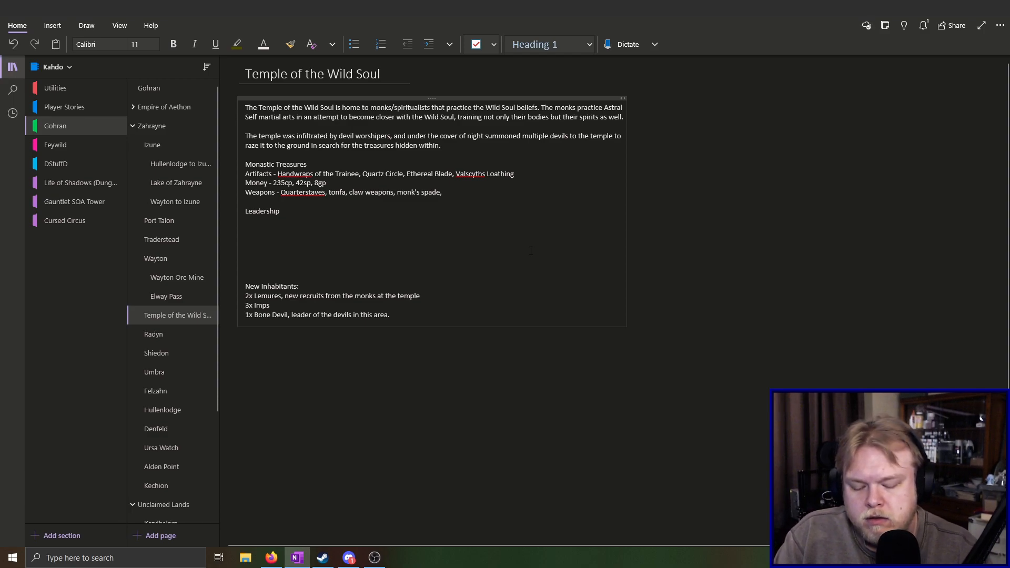
pyautogui.write('knuckles')
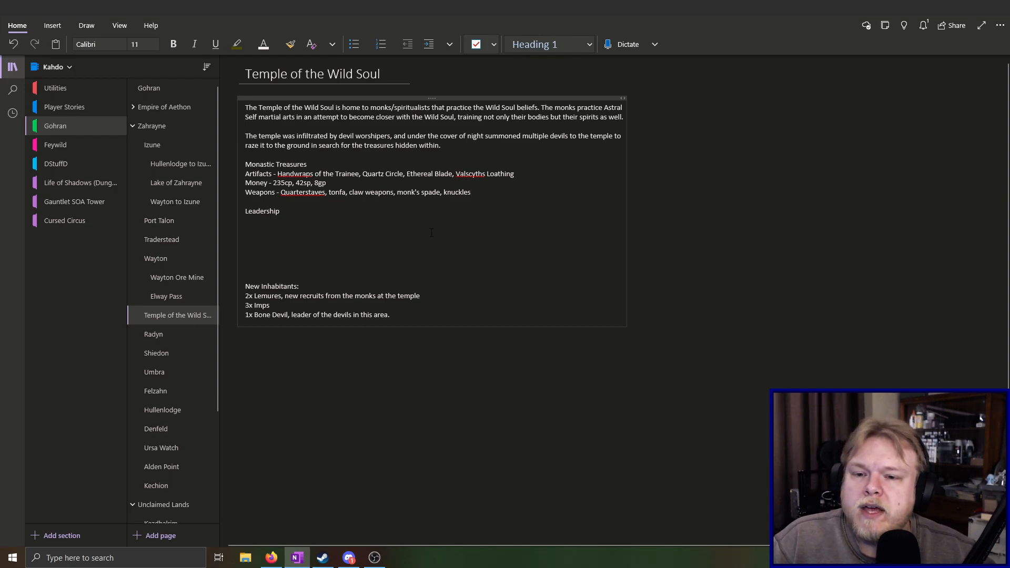
# Delete the Leadership heading and the surplus blank lines between the Weapons line and the New Inhabitants list
pyautogui.scroll(-2, 431, 233)
pyautogui.scroll(2, 430, 233)
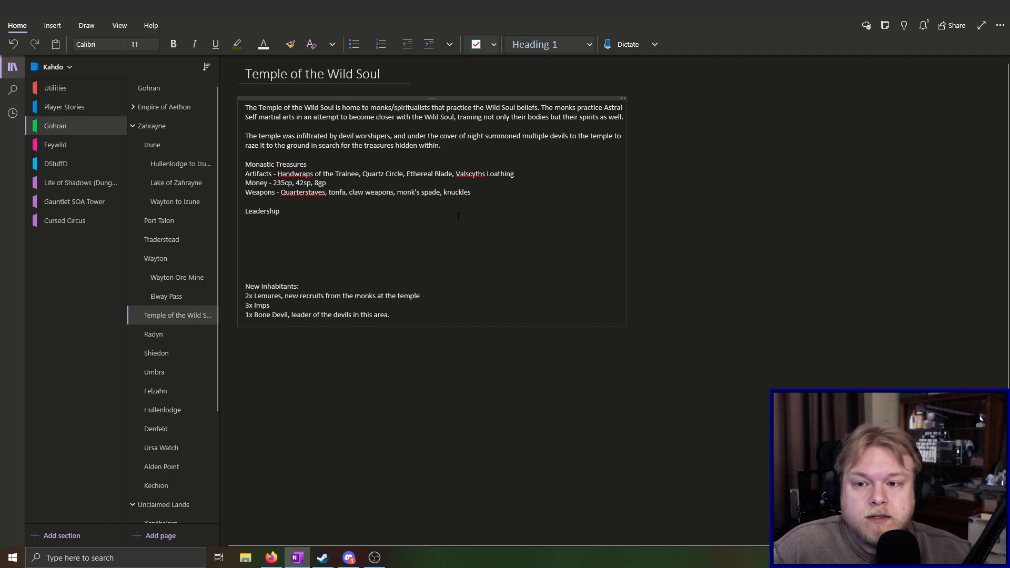
pyautogui.press('BackSpace')
pyautogui.press('BackSpace')
pyautogui.press('BackSpace')
pyautogui.press('BackSpace')
pyautogui.press('BackSpace')
pyautogui.press('BackSpace')
pyautogui.press('BackSpace')
pyautogui.press('BackSpace')
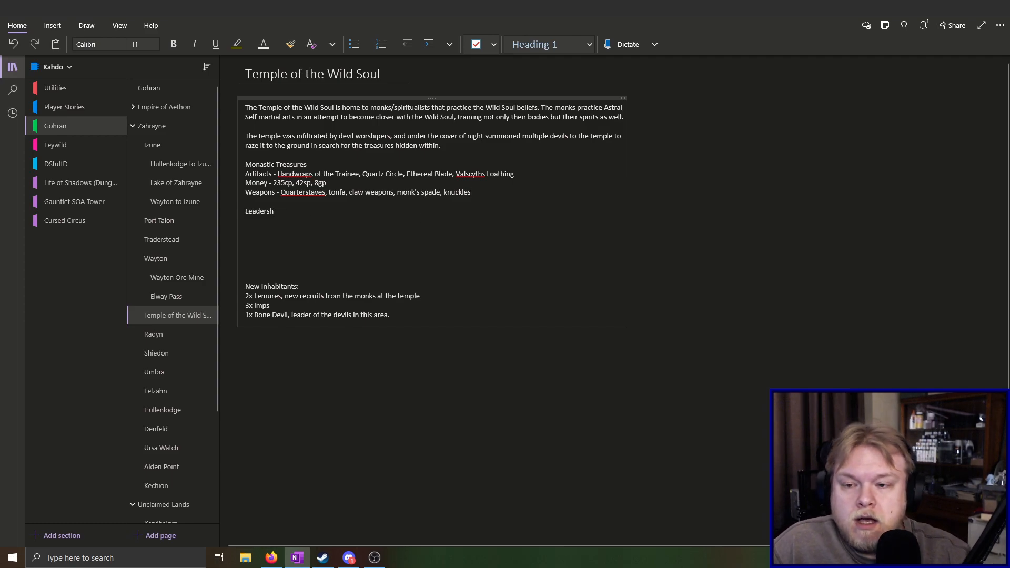
pyautogui.press('BackSpace')
pyautogui.press('BackSpace')
pyautogui.press('Down')
pyautogui.press('Down')
pyautogui.press('Down')
pyautogui.press('Down')
pyautogui.press('Down')
pyautogui.press('Delete')
pyautogui.press('Delete')
pyautogui.press('Delete')
pyautogui.press('BackSpace')
pyautogui.press('BackSpace')
pyautogui.press('BackSpace')
pyautogui.press('BackSpace')
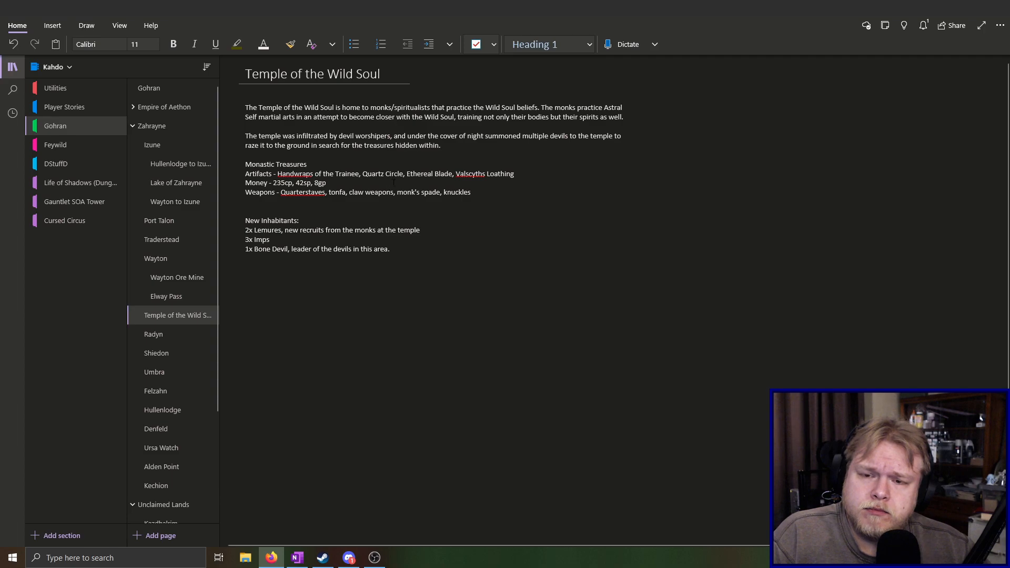
# Remove "Quartz Circle" and "Ethereal Blade" from the Artifacts line, keeping Handwraps of the Trainee and Valscyths Loathing
pyautogui.click(505, 192)
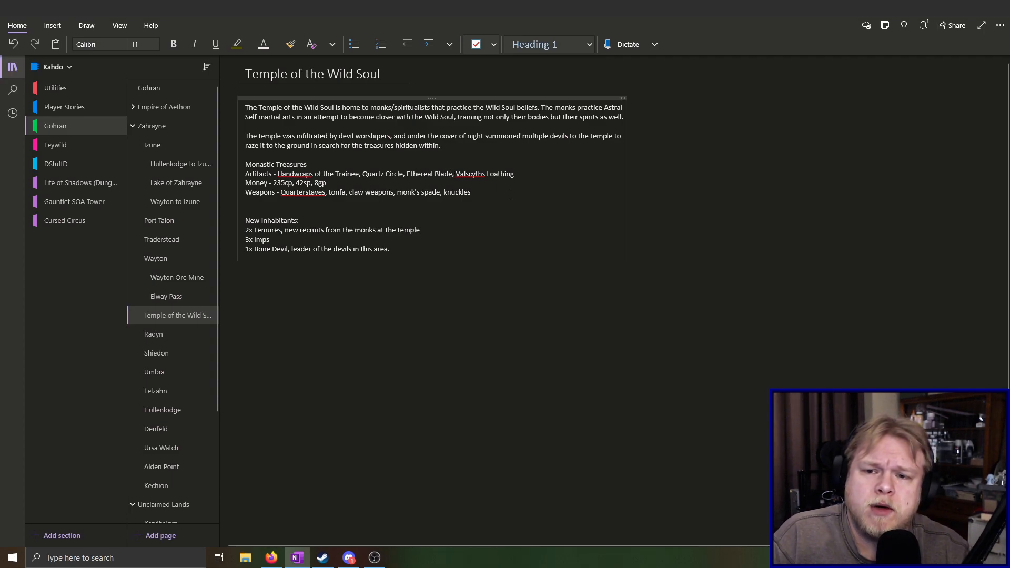
pyautogui.press('BackSpace')
pyautogui.press('BackSpace')
pyautogui.press('BackSpace')
pyautogui.press('BackSpace')
pyautogui.press('BackSpace')
pyautogui.press('BackSpace')
pyautogui.press('BackSpace')
pyautogui.press('BackSpace')
pyautogui.press('BackSpace')
pyautogui.press('BackSpace')
pyautogui.press('BackSpace')
pyautogui.press('BackSpace')
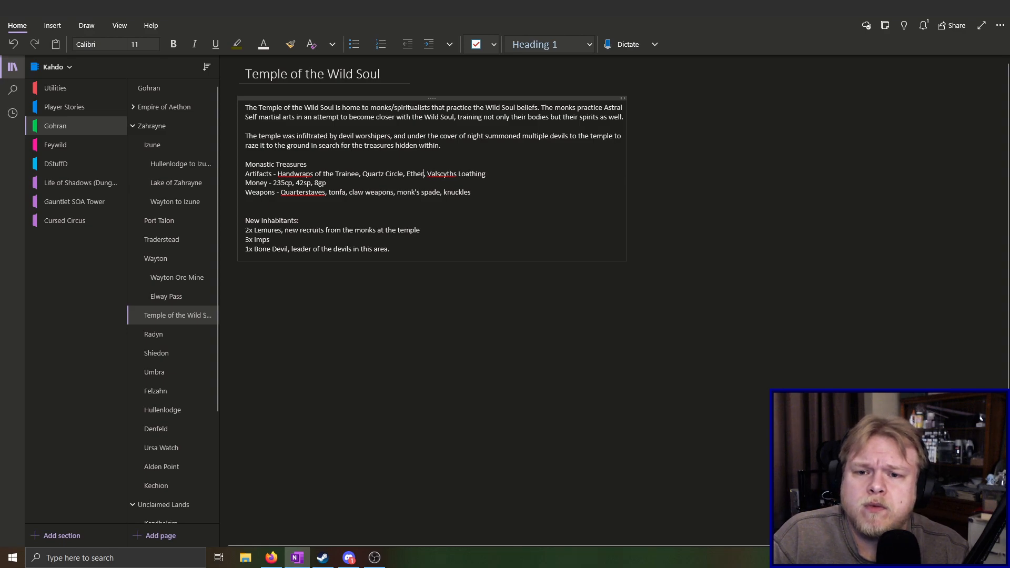
pyautogui.press('BackSpace')
pyautogui.press('BackSpace')
pyautogui.press('BackSpace')
pyautogui.press('BackSpace')
pyautogui.press('BackSpace')
pyautogui.press('BackSpace')
pyautogui.press('BackSpace')
pyautogui.press('BackSpace')
pyautogui.press('BackSpace')
pyautogui.press('BackSpace')
pyautogui.press('BackSpace')
pyautogui.press('BackSpace')
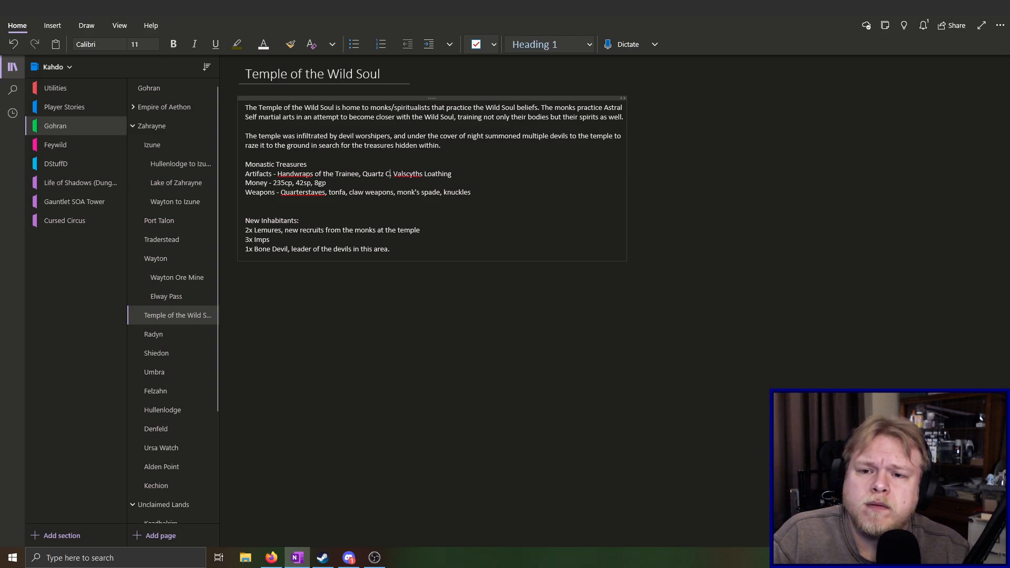
pyautogui.press('BackSpace')
pyautogui.press('BackSpace')
pyautogui.press('BackSpace')
pyautogui.press('BackSpace')
pyautogui.press('BackSpace')
pyautogui.press('BackSpace')
pyautogui.press('BackSpace')
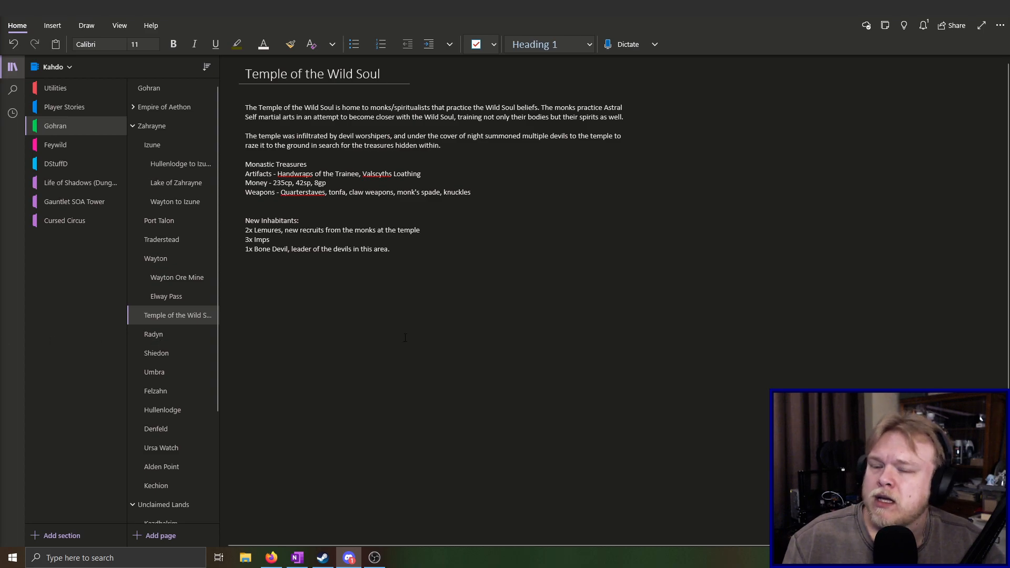
pyautogui.click(419, 250)
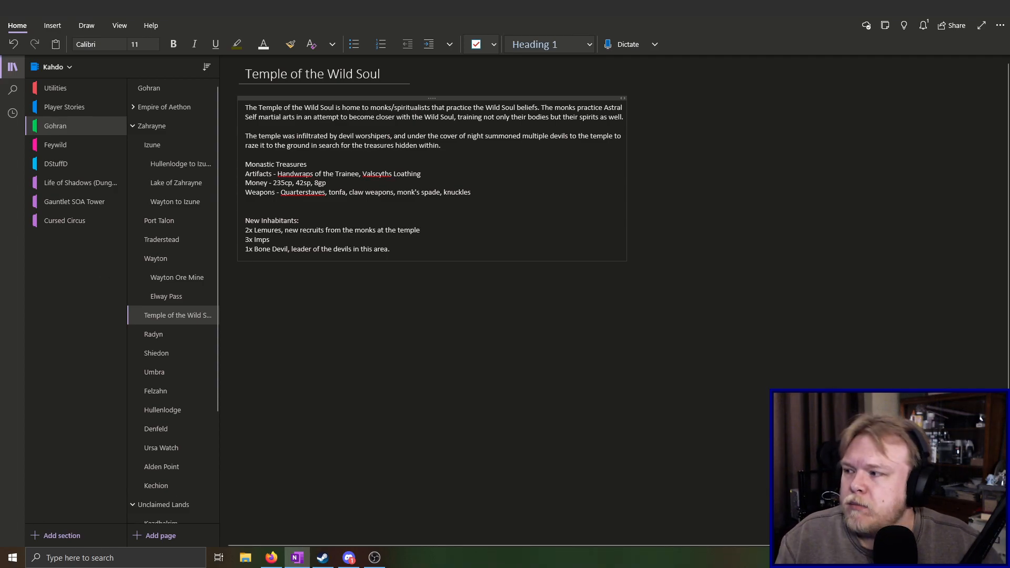
pyautogui.hotkey('alt', 'Tab')
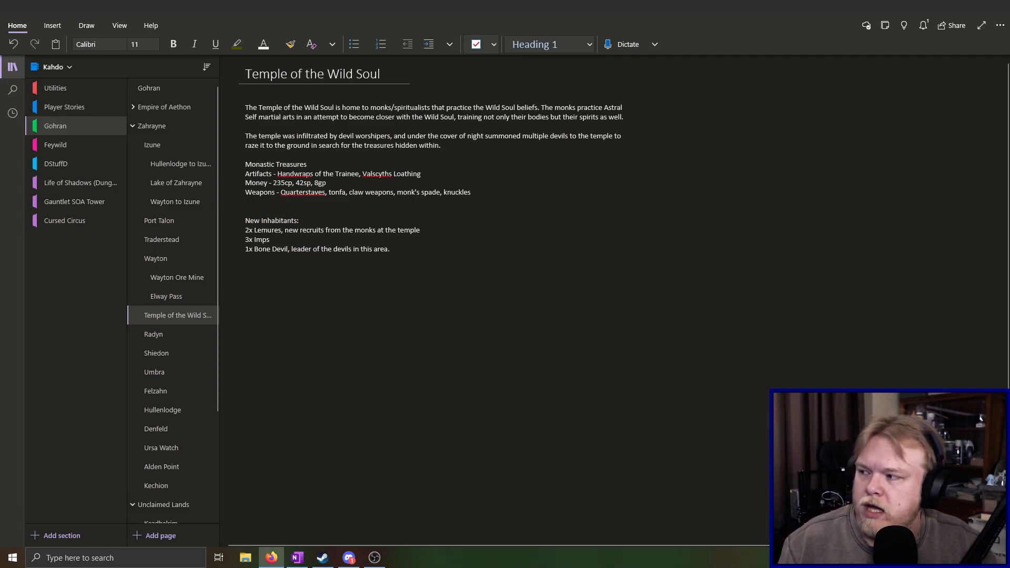